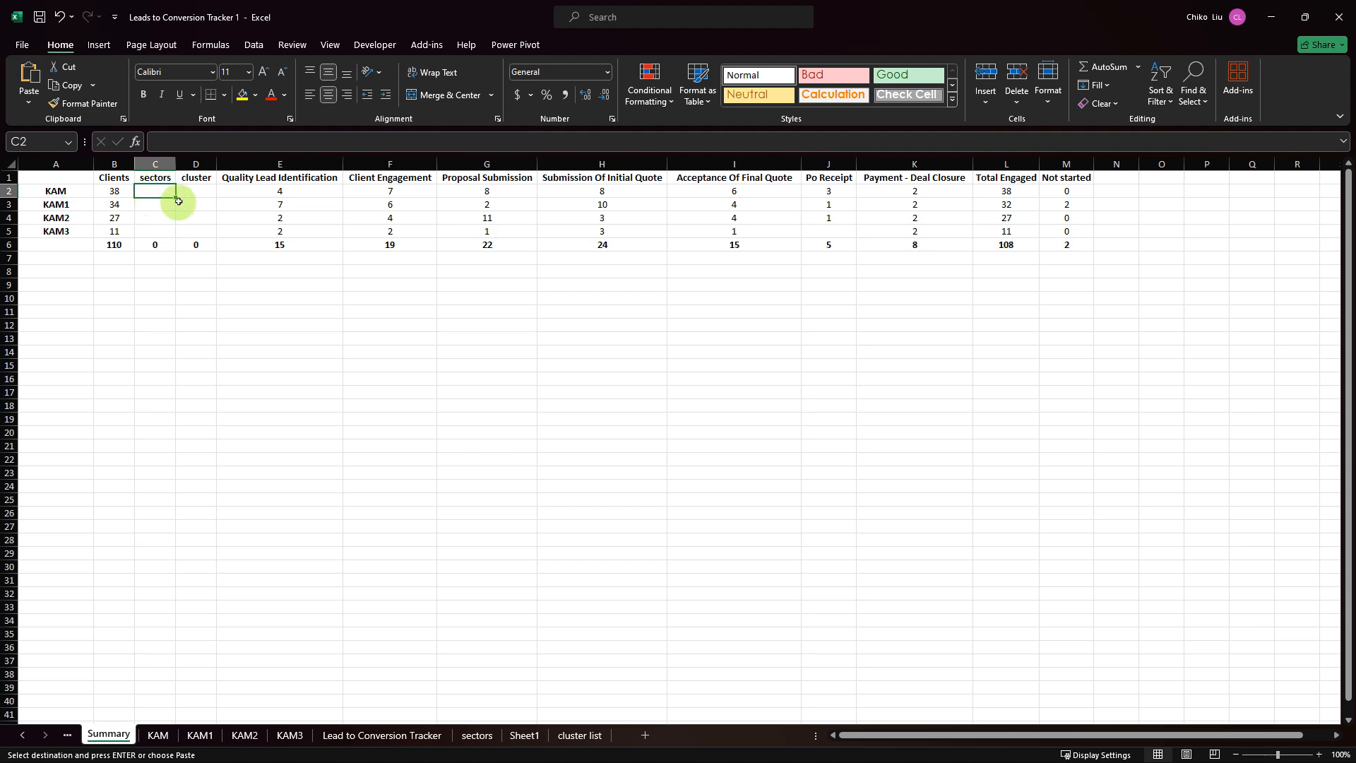
# - Clear the leftover UNIQUE list and count in E46:F47 on the KAM sheet
pyautogui.click(158, 735)
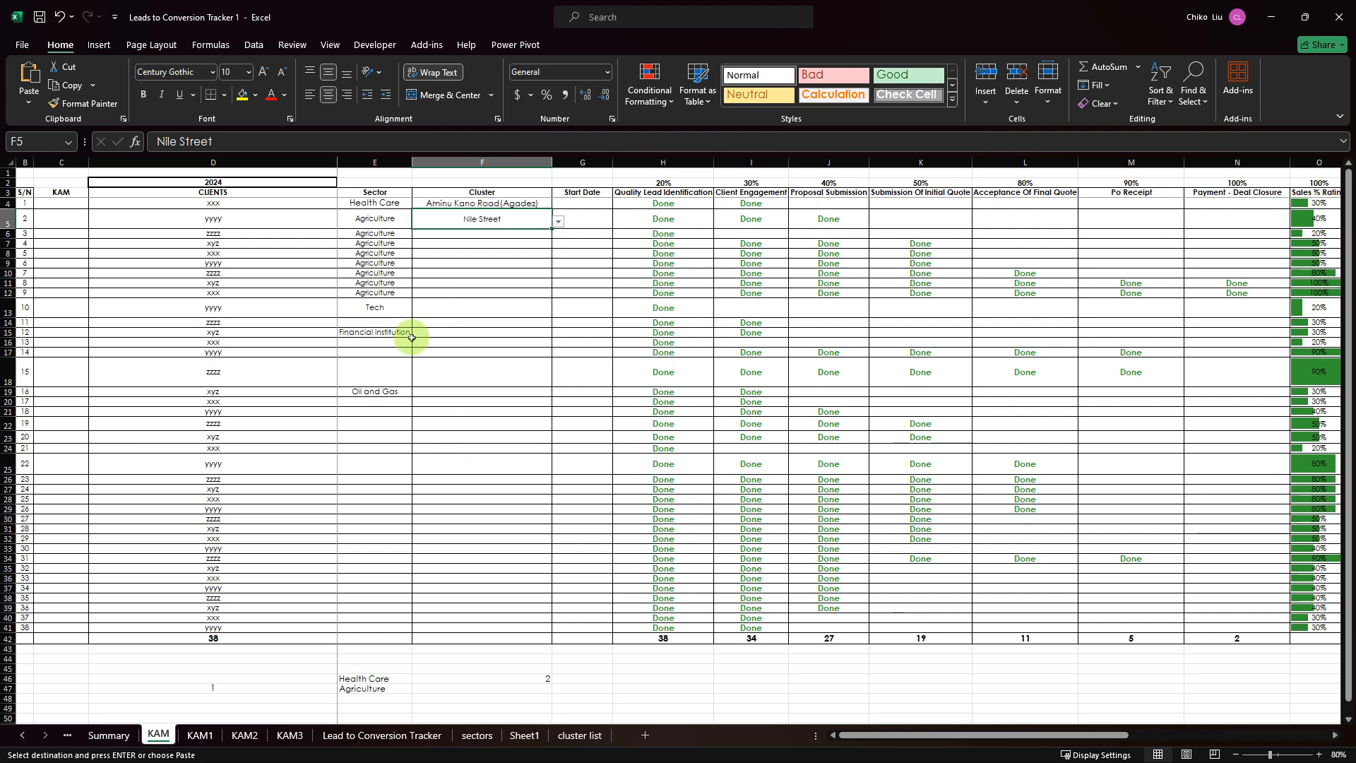
pyautogui.moveTo(381, 672)
pyautogui.mouseDown()
pyautogui.moveTo(382, 689)
pyautogui.moveTo(531, 693)
pyautogui.mouseUp()
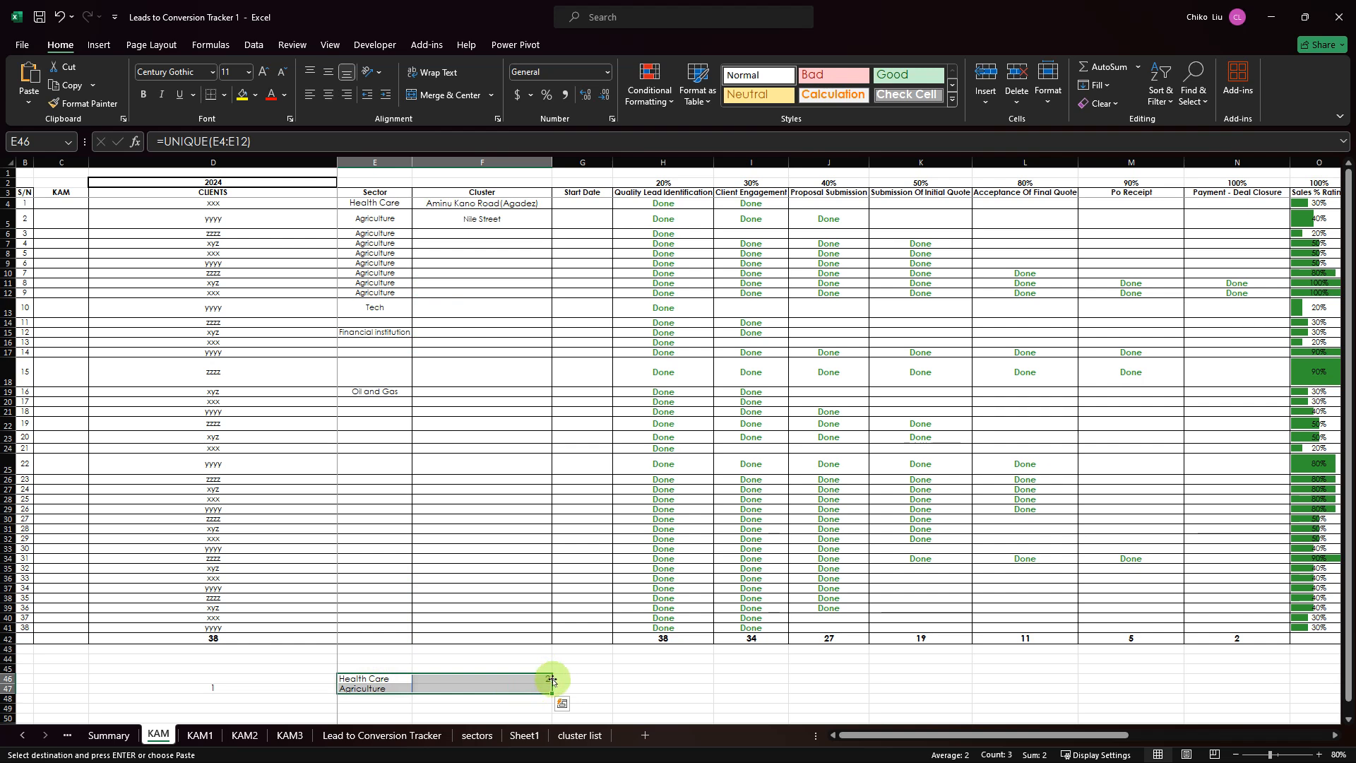
pyautogui.press('Delete')
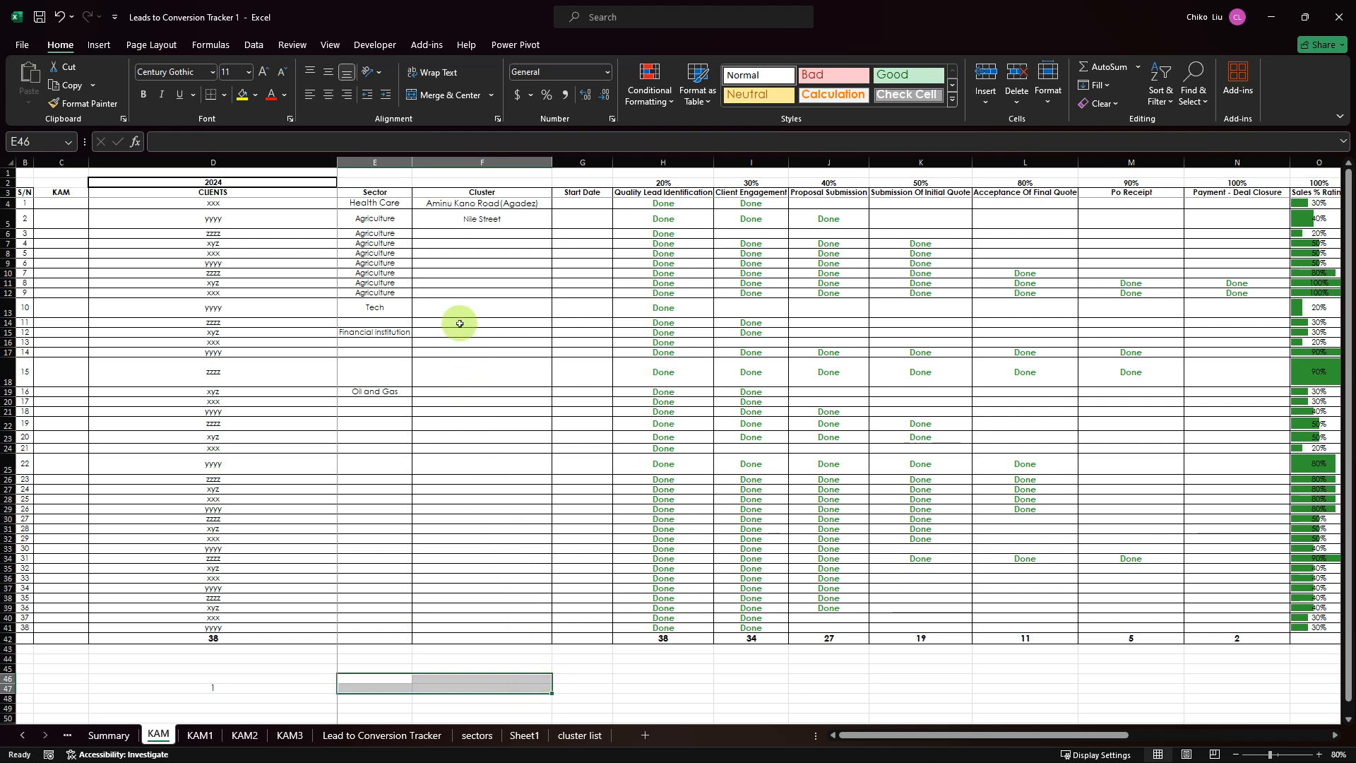
pyautogui.moveTo(375, 203); pyautogui.dragTo(378, 465)
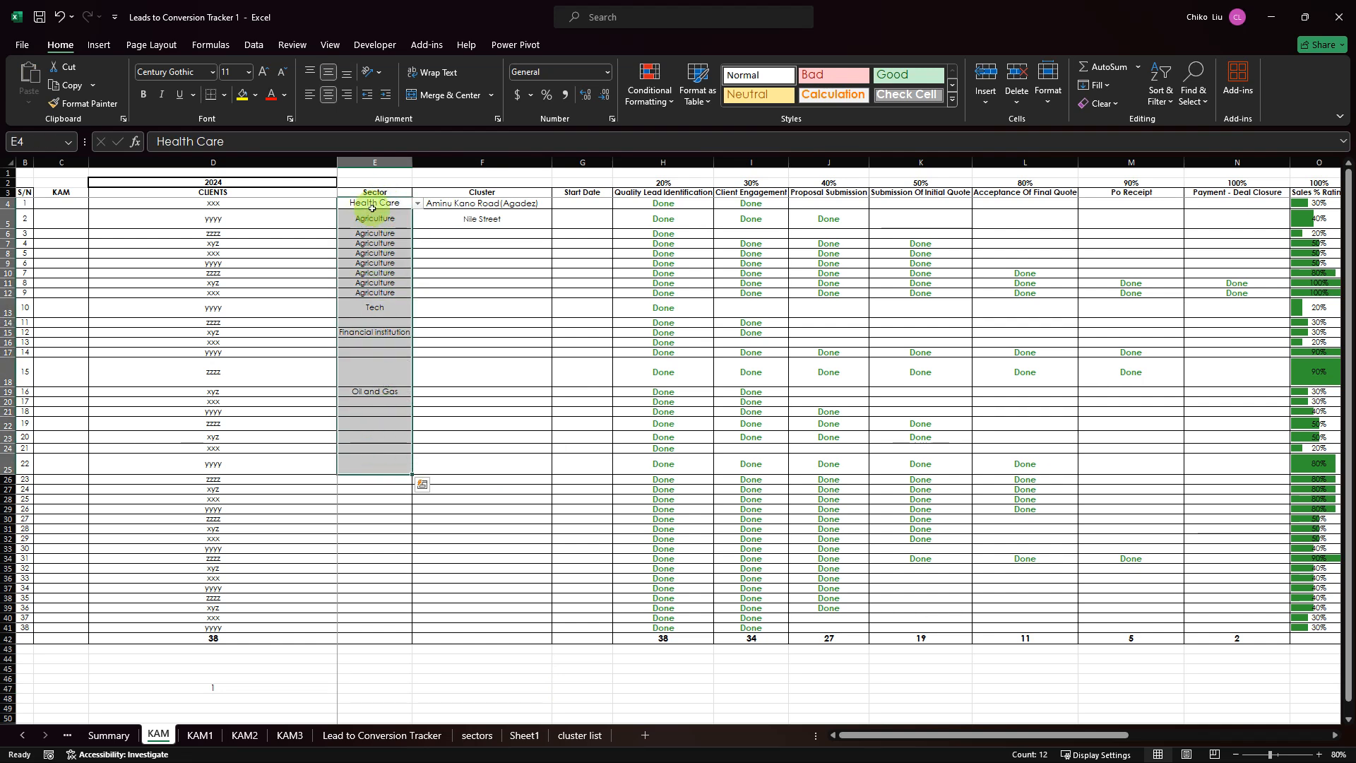
pyautogui.moveTo(372, 204); pyautogui.dragTo(400, 629)
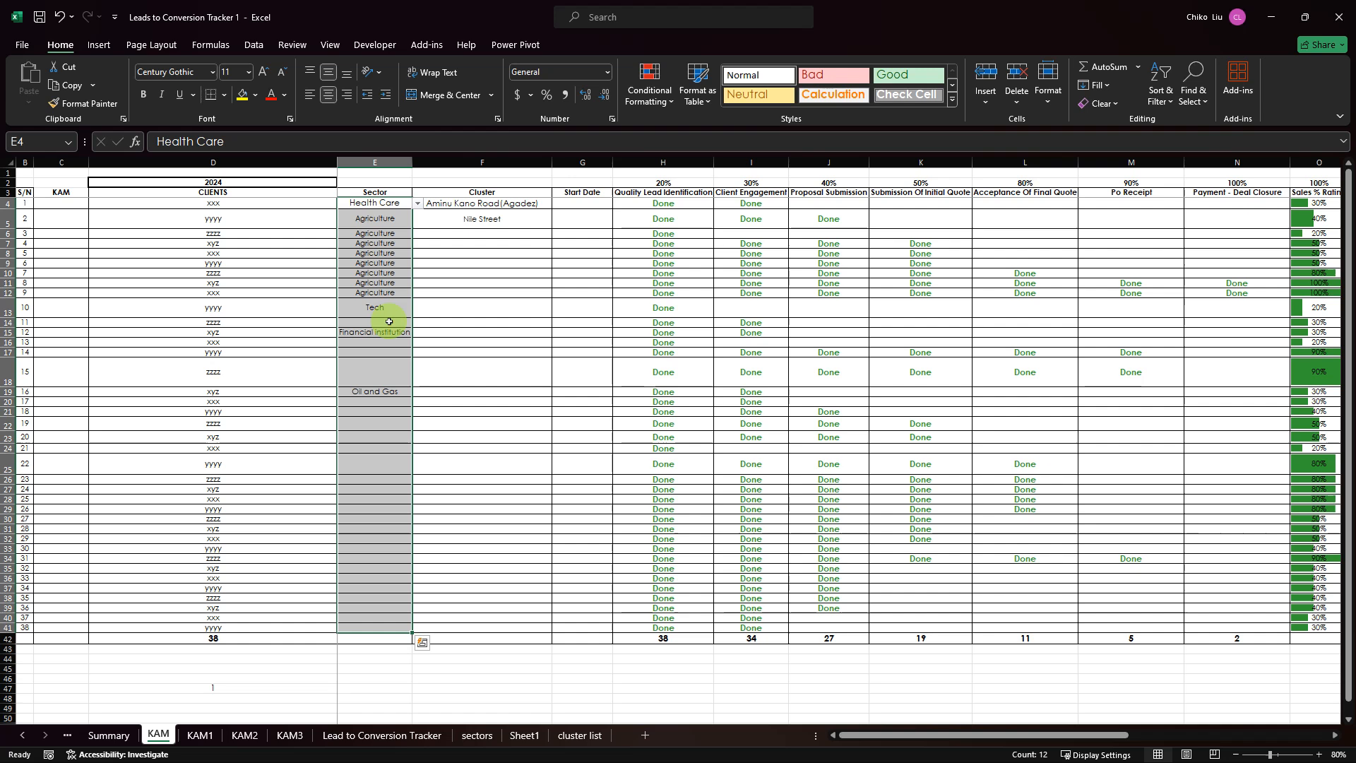
pyautogui.click(368, 207)
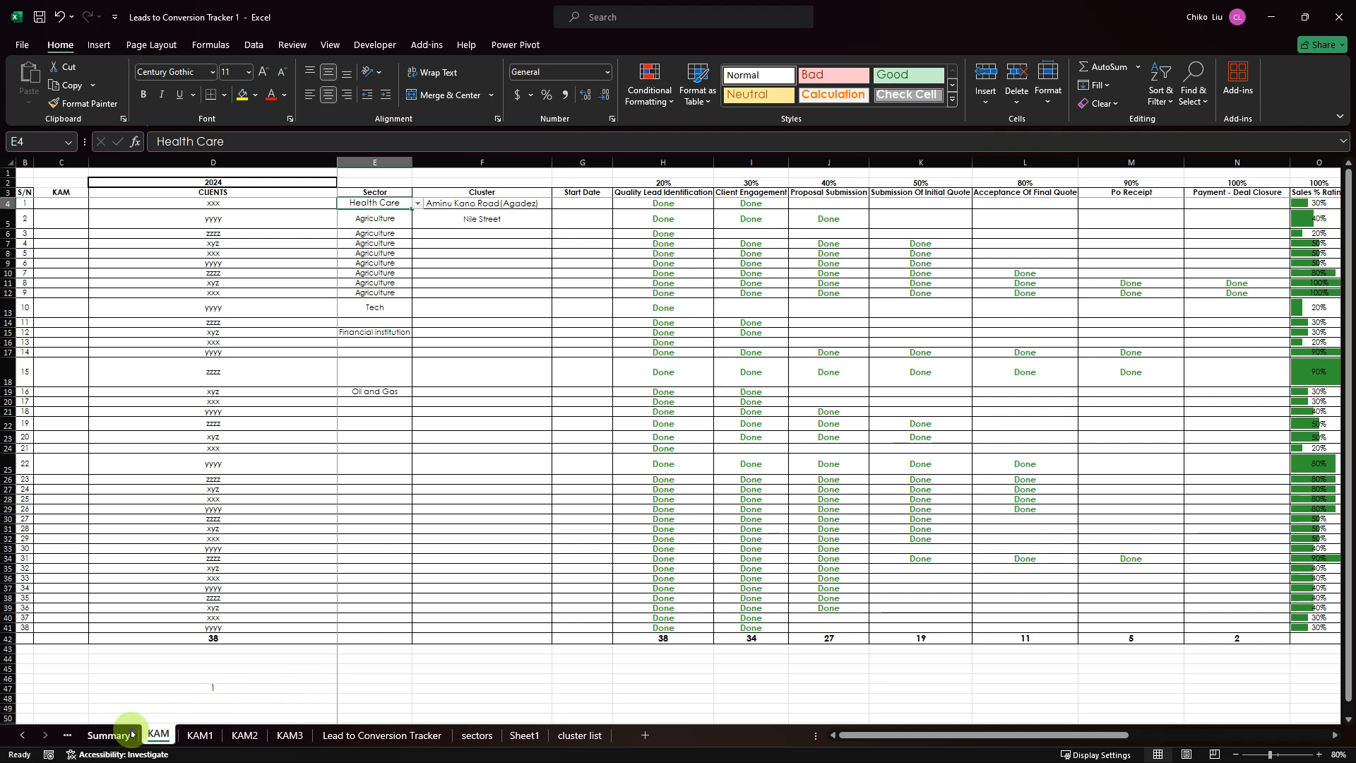
# - In cell E10 of the Summary sheet, list the distinct KAM sectors with =UNIQUE(KAM!E4:E41)
pyautogui.click(110, 735)
pyautogui.click(266, 296)
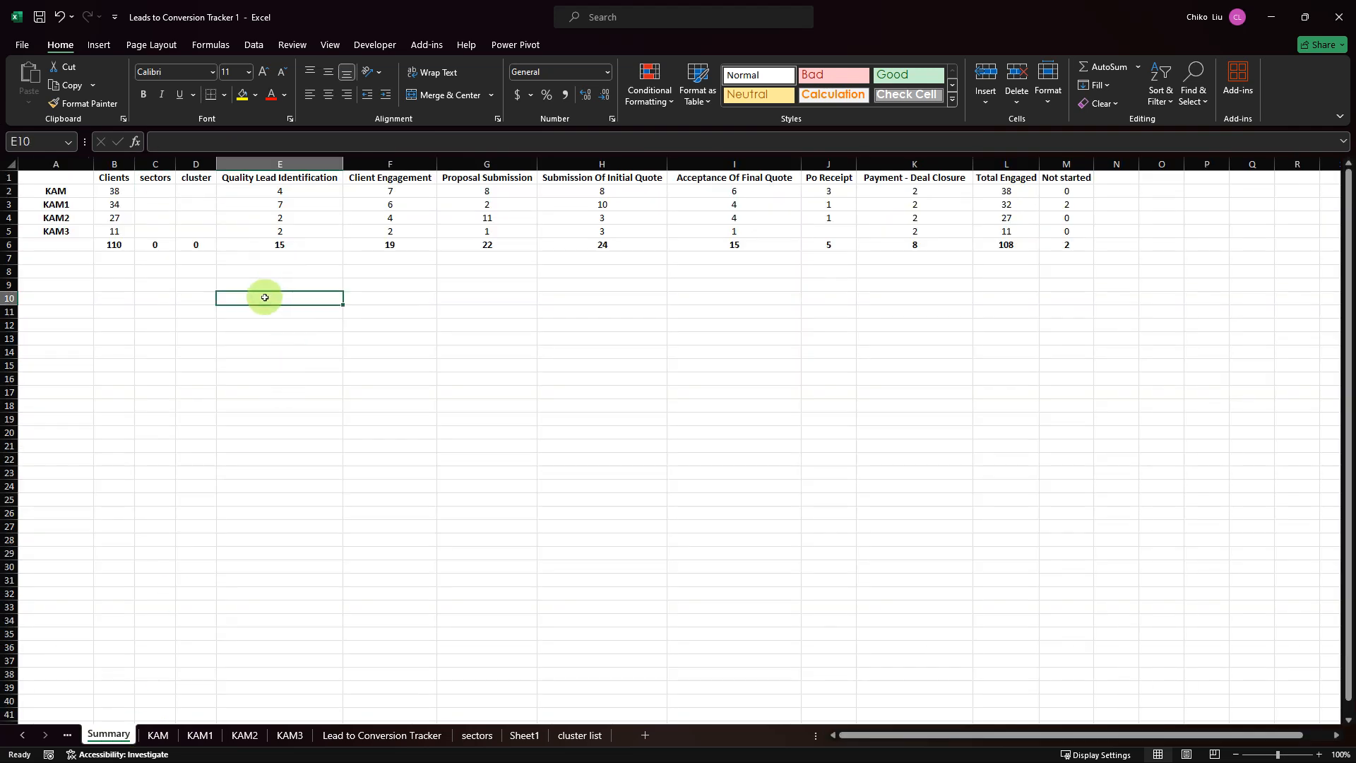
pyautogui.write('=uni')
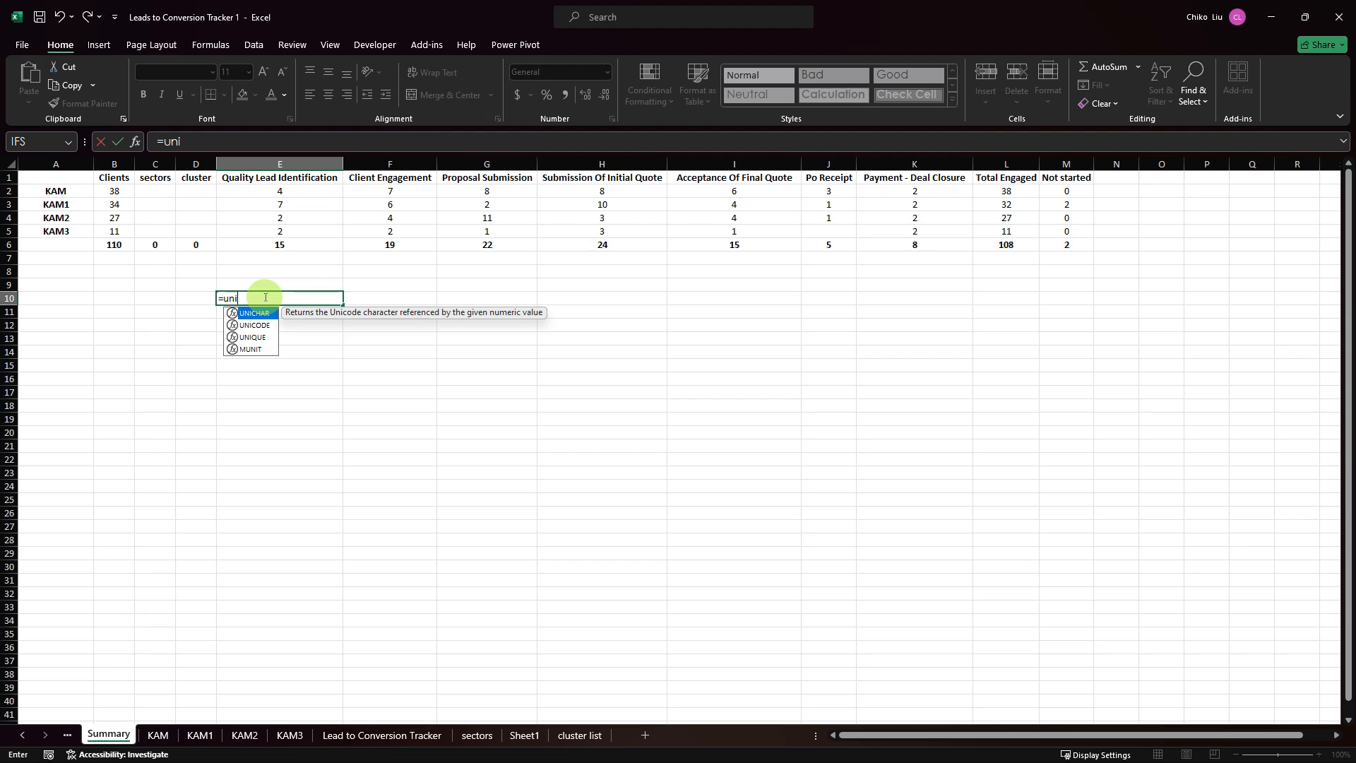
pyautogui.press('Down')
pyautogui.press('Down')
pyautogui.press('Tab')
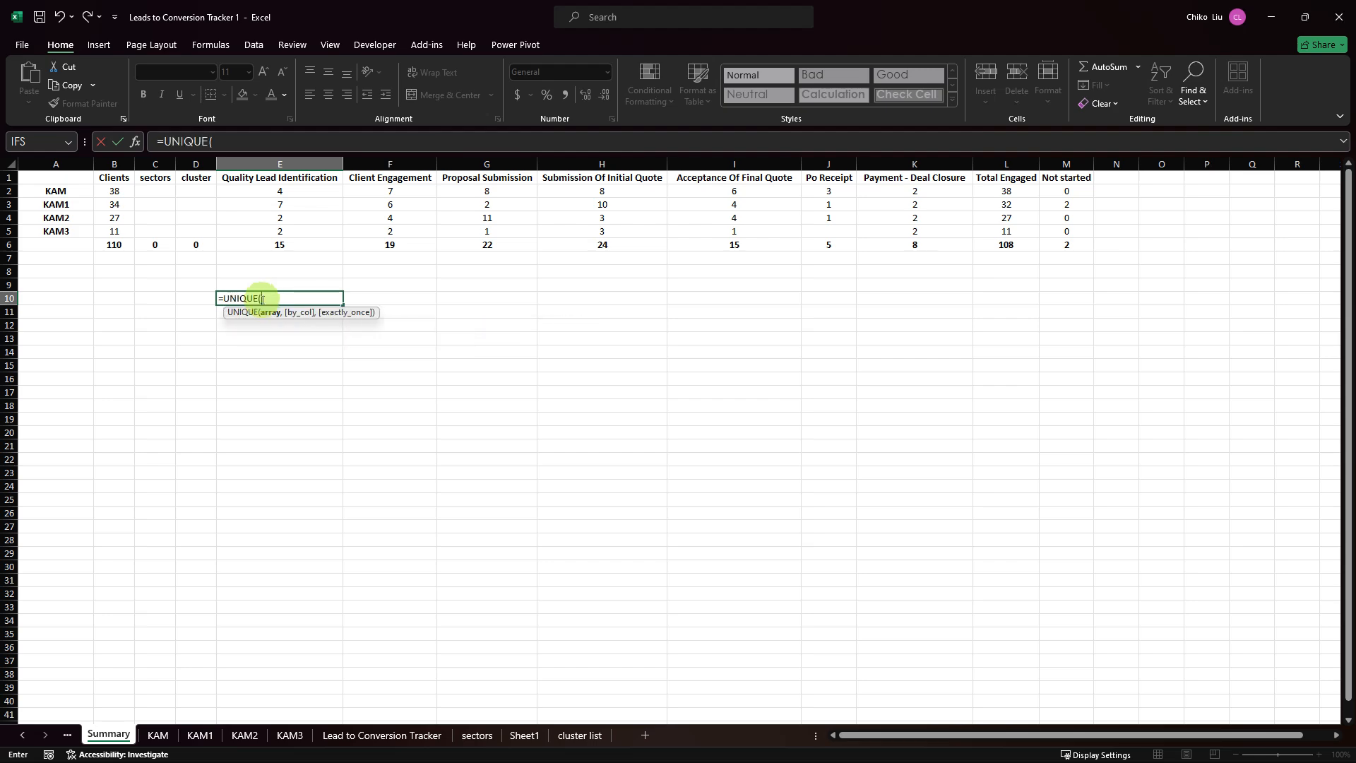
pyautogui.click(155, 738)
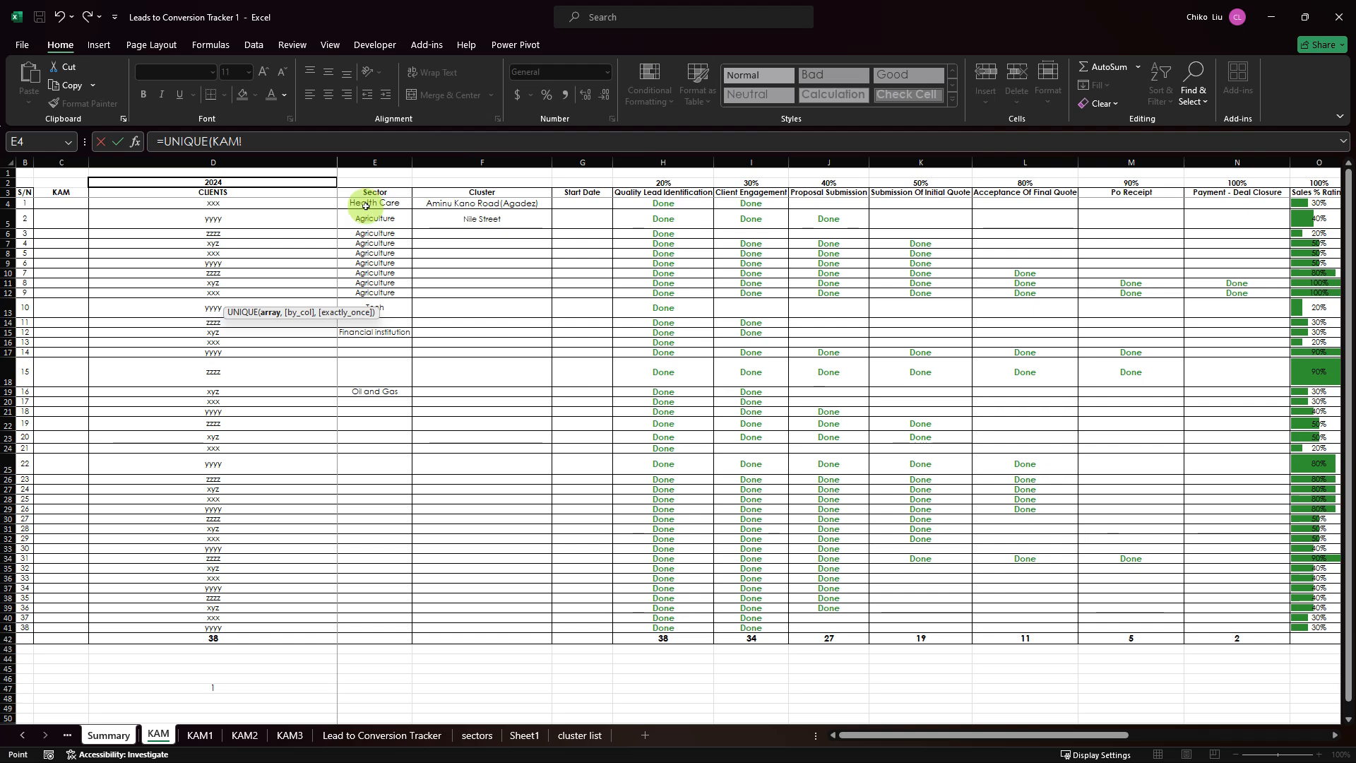
pyautogui.moveTo(366, 205); pyautogui.dragTo(372, 628)
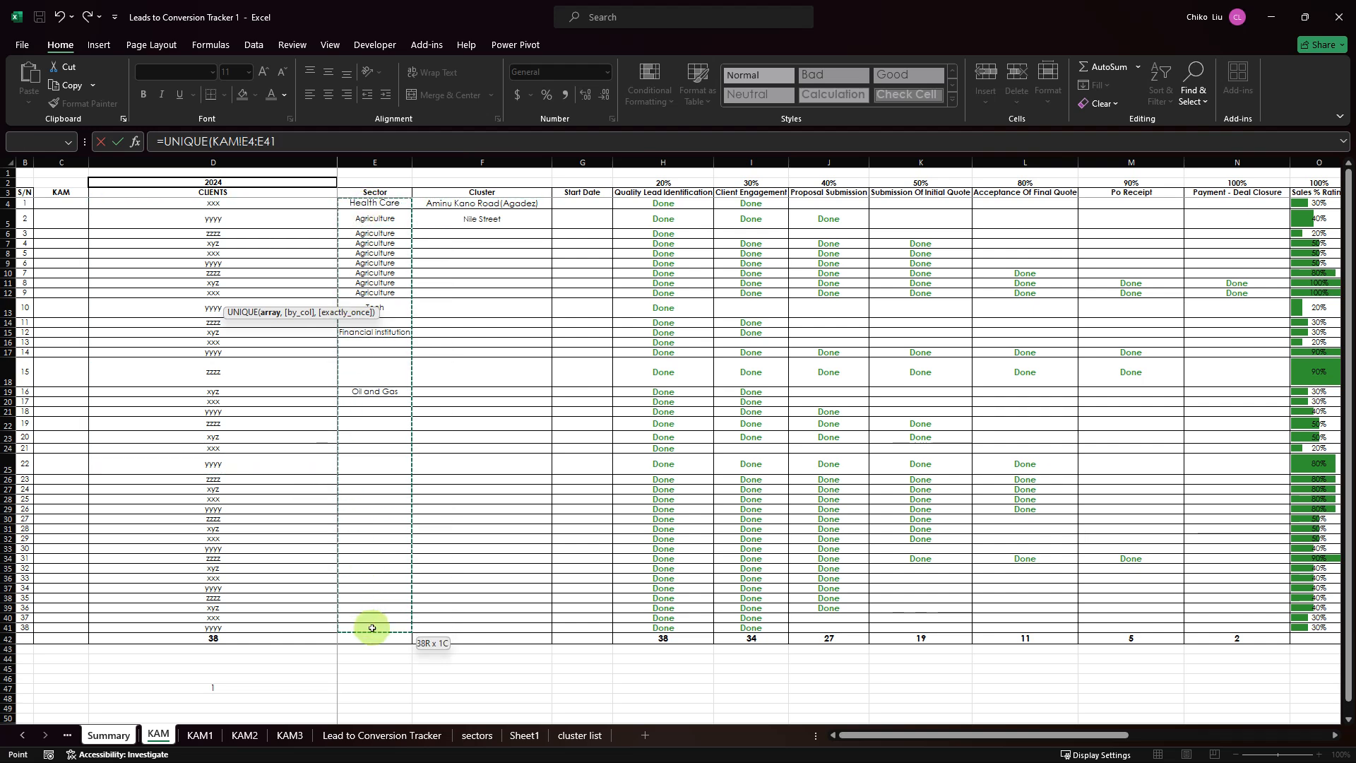
pyautogui.press('Return')
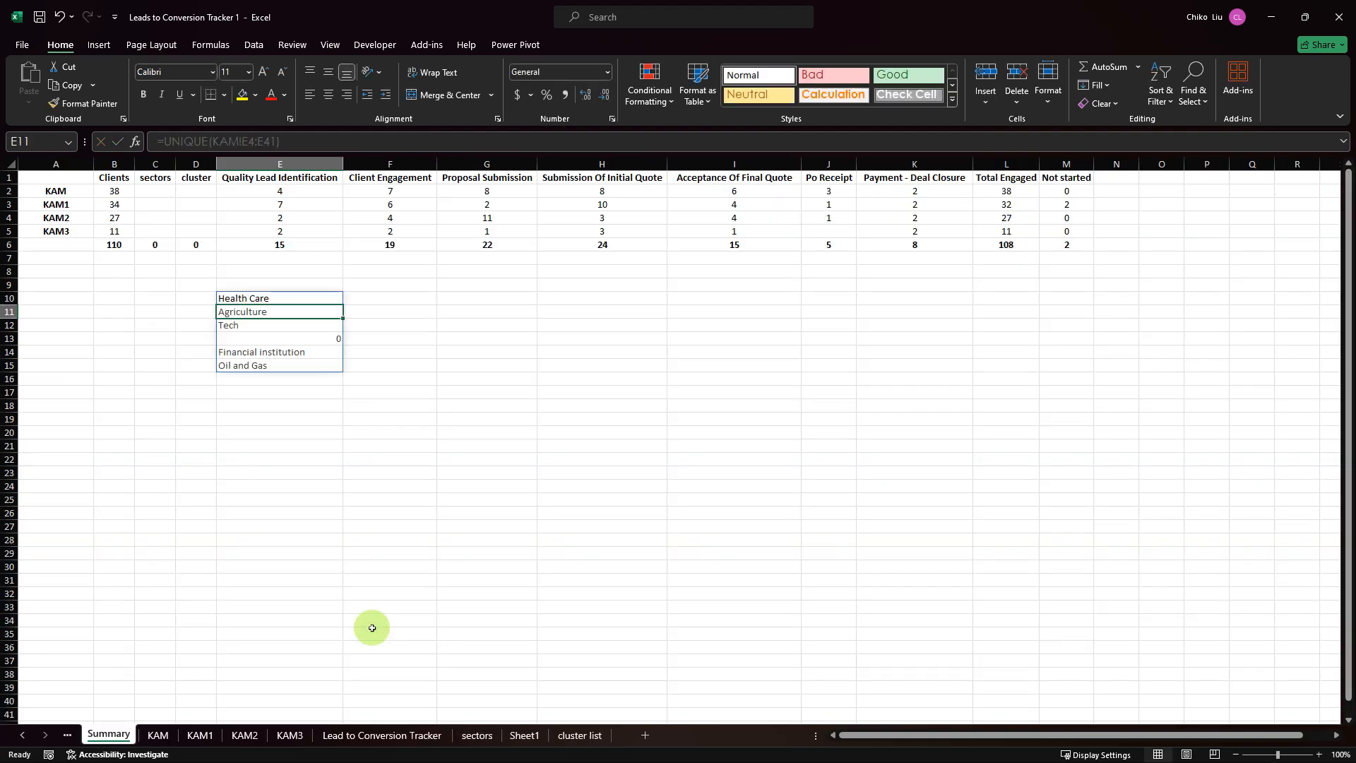
pyautogui.press('Up')
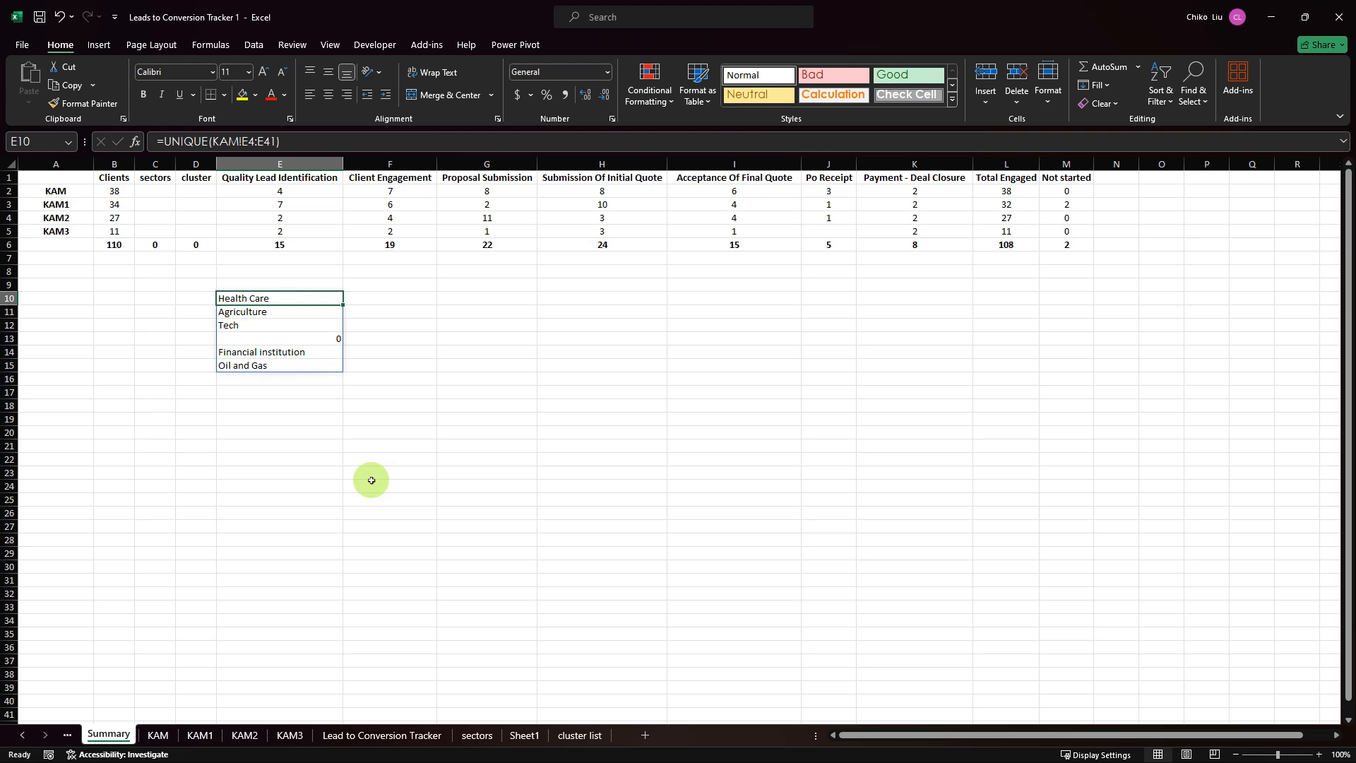
# - Count the spilled sector list in cell F10 with =COUNTA(E10#)
pyautogui.click(420, 301)
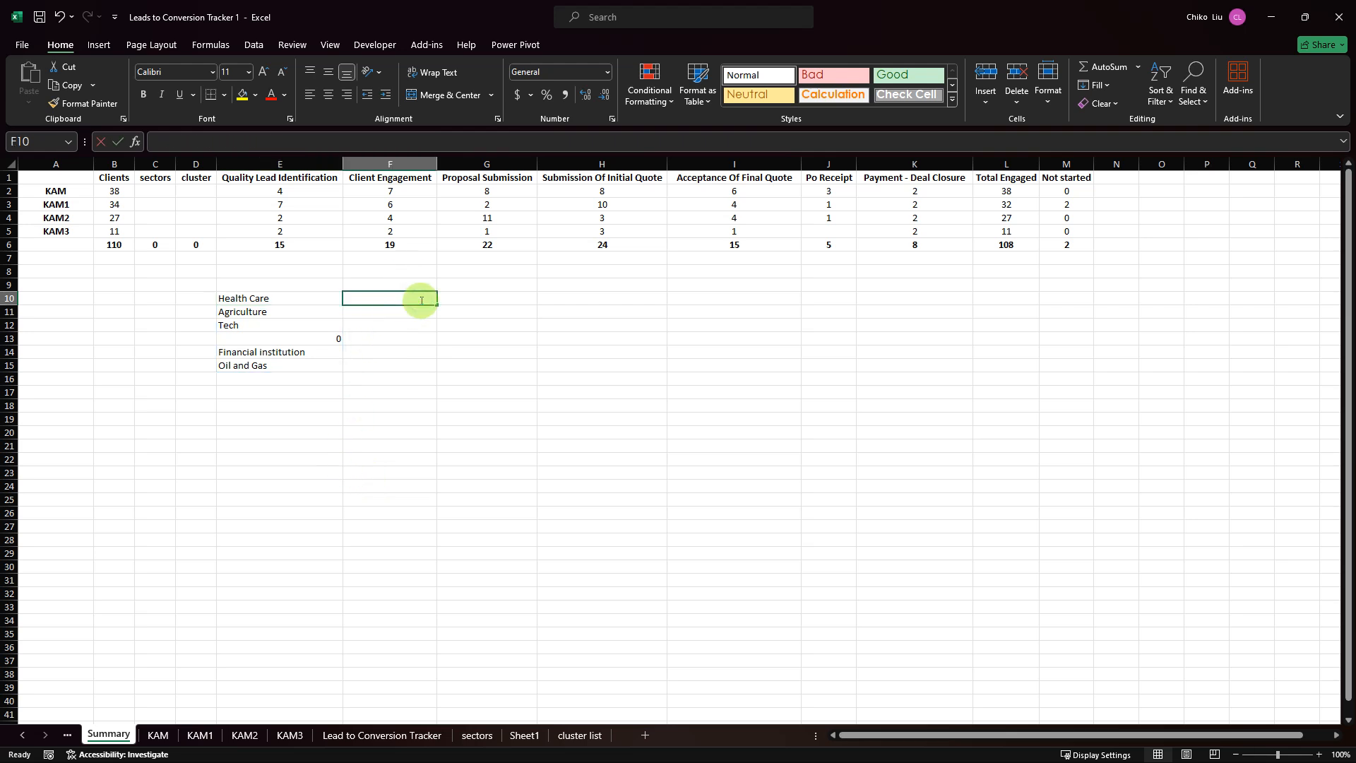
pyautogui.write('=count')
pyautogui.press('Tab')
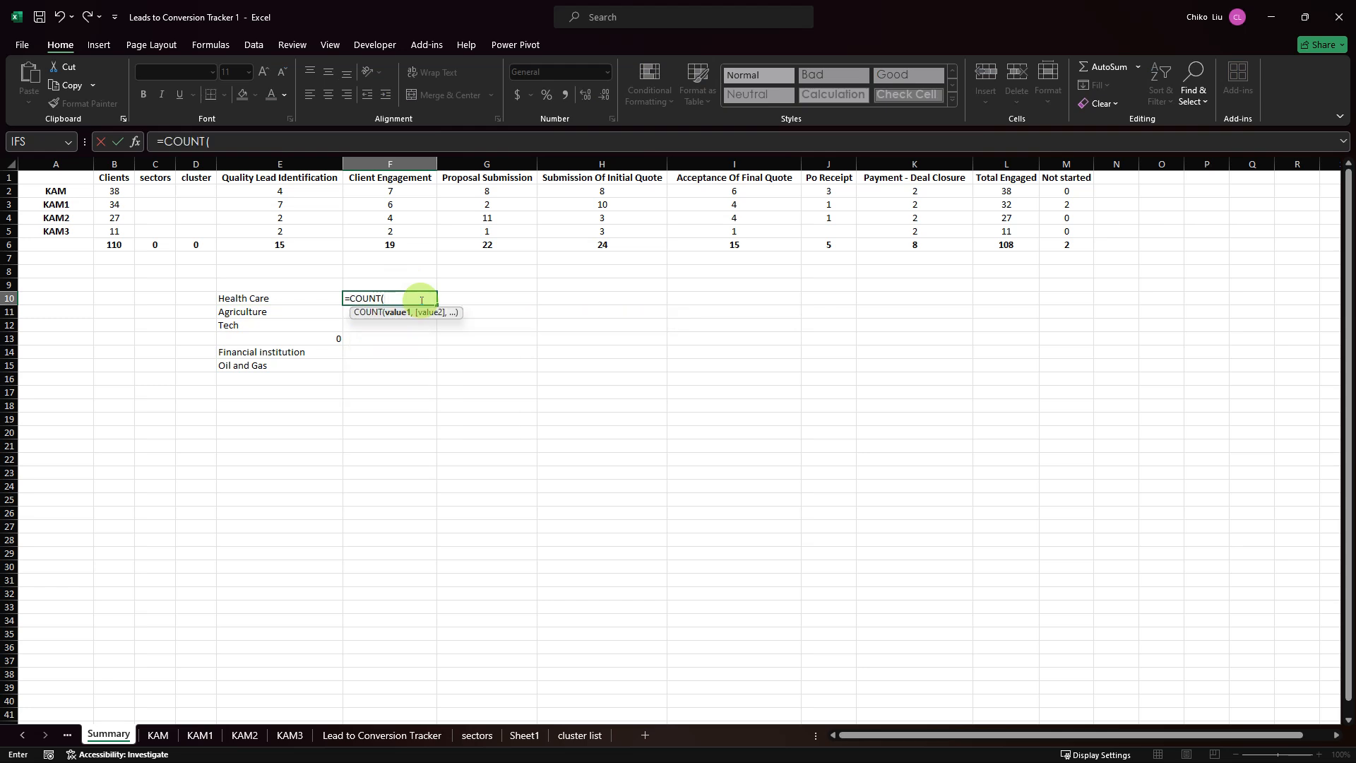
pyautogui.press('BackSpace')
pyautogui.write('a')
pyautogui.press('Tab')
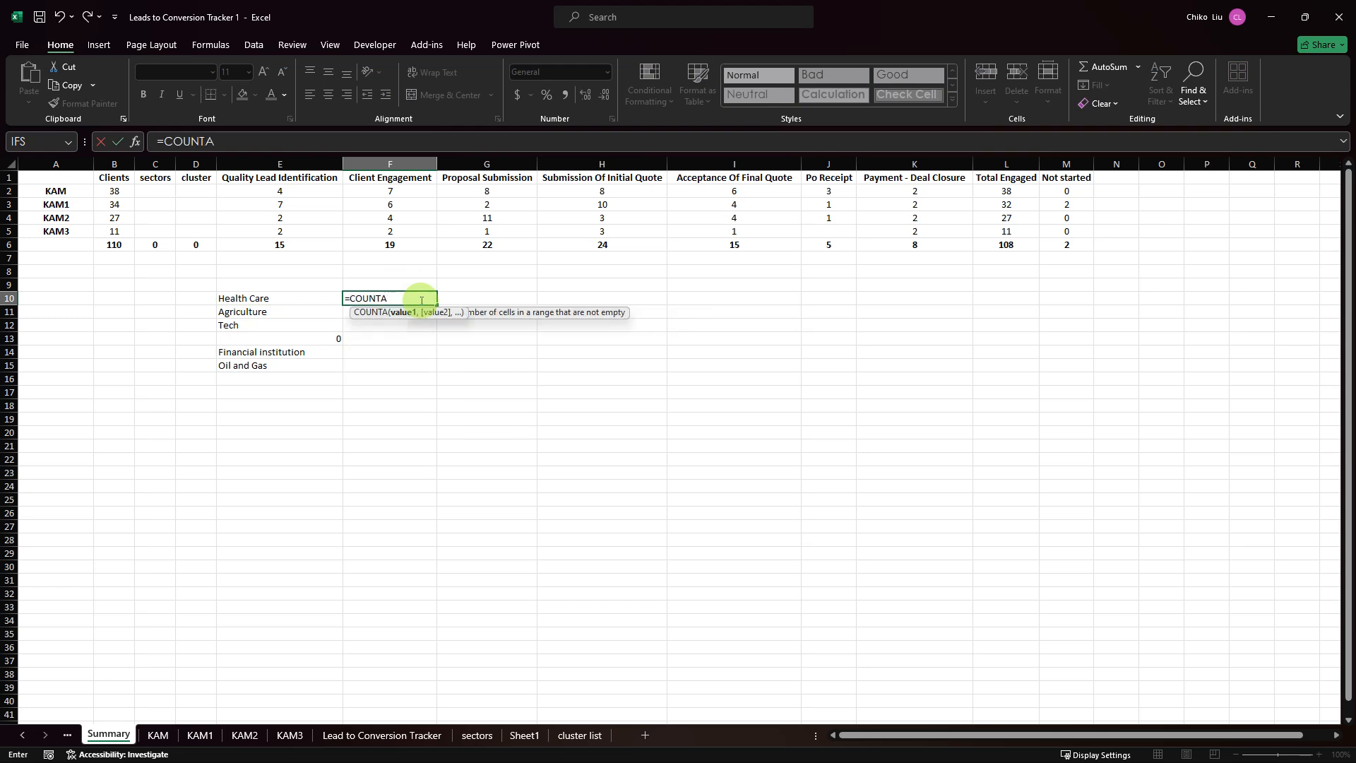
pyautogui.press('Left')
pyautogui.write('#')
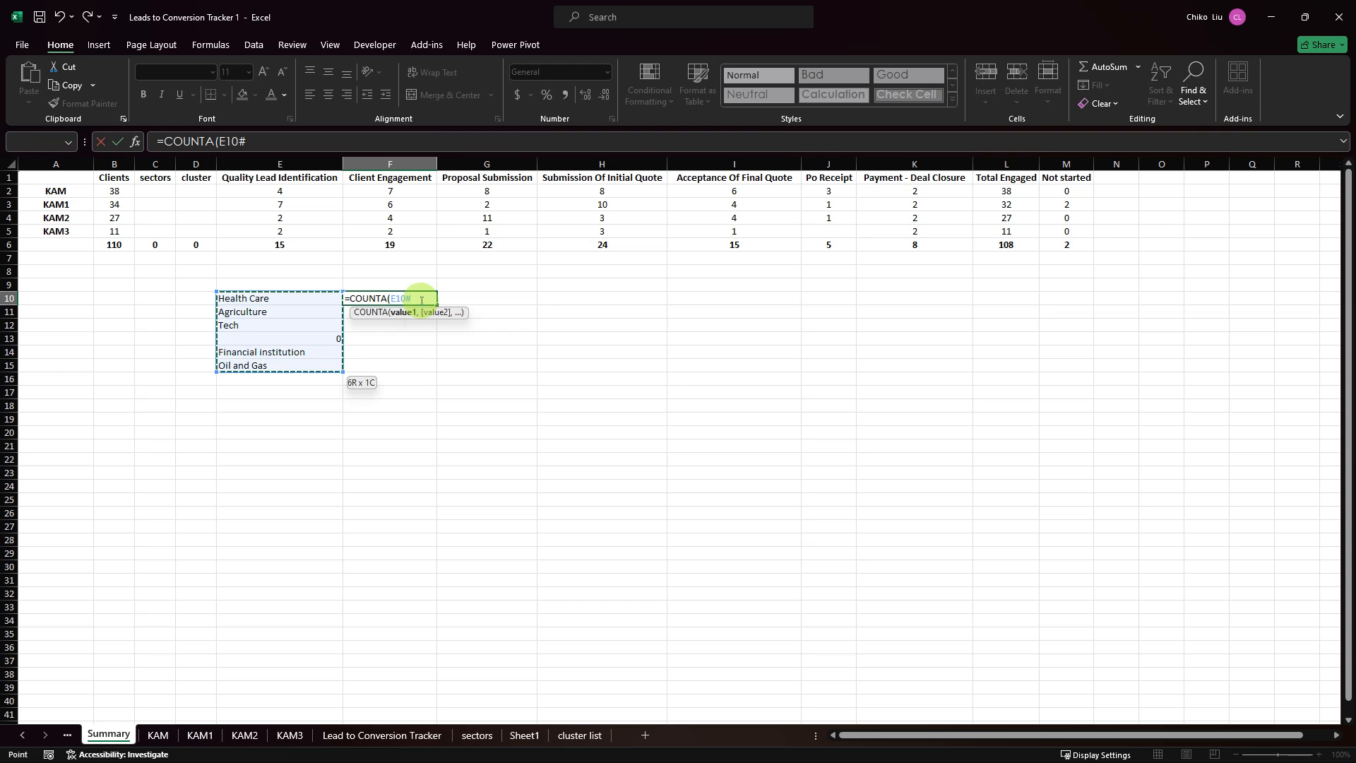
pyautogui.hotkey('ctrl', 'Return')
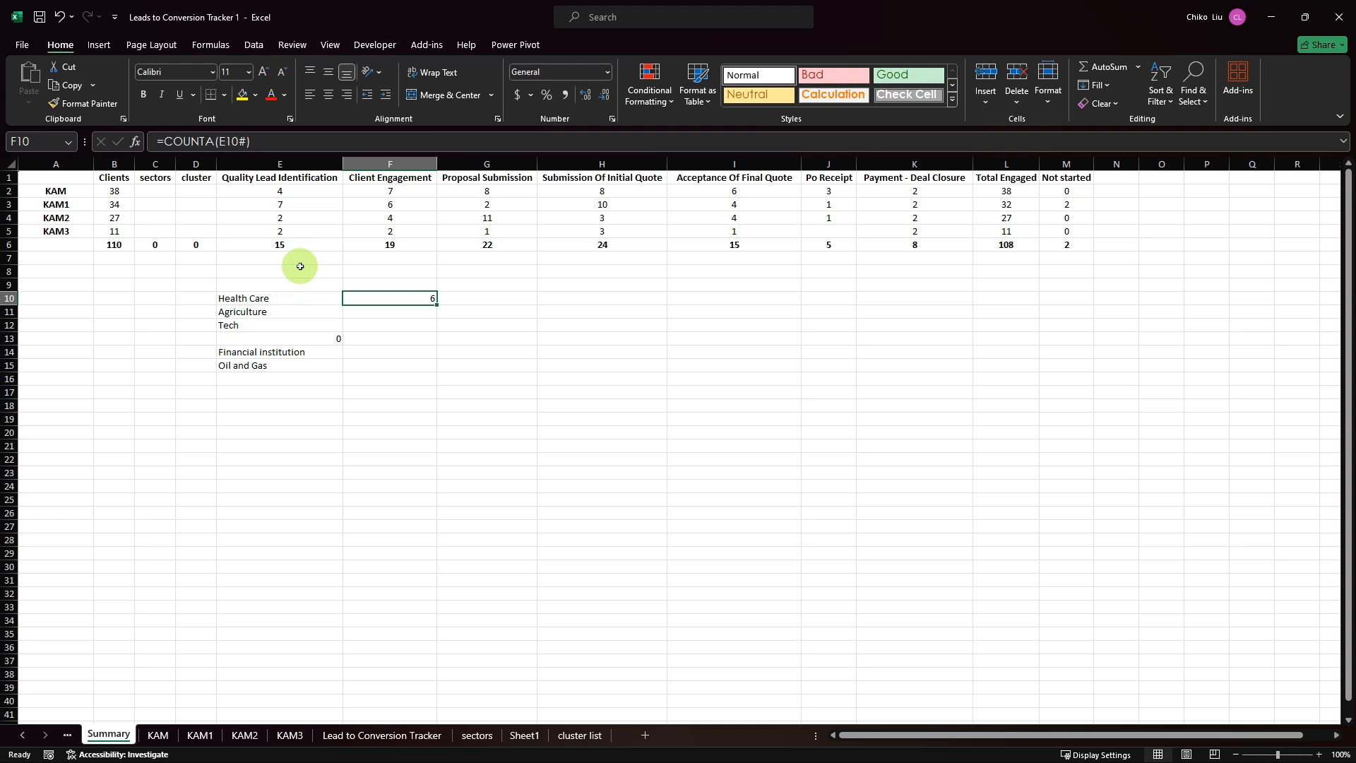
# - Check the blank entry in the spilled sector list and delete the COUNTA formula from F10
pyautogui.click(312, 339)
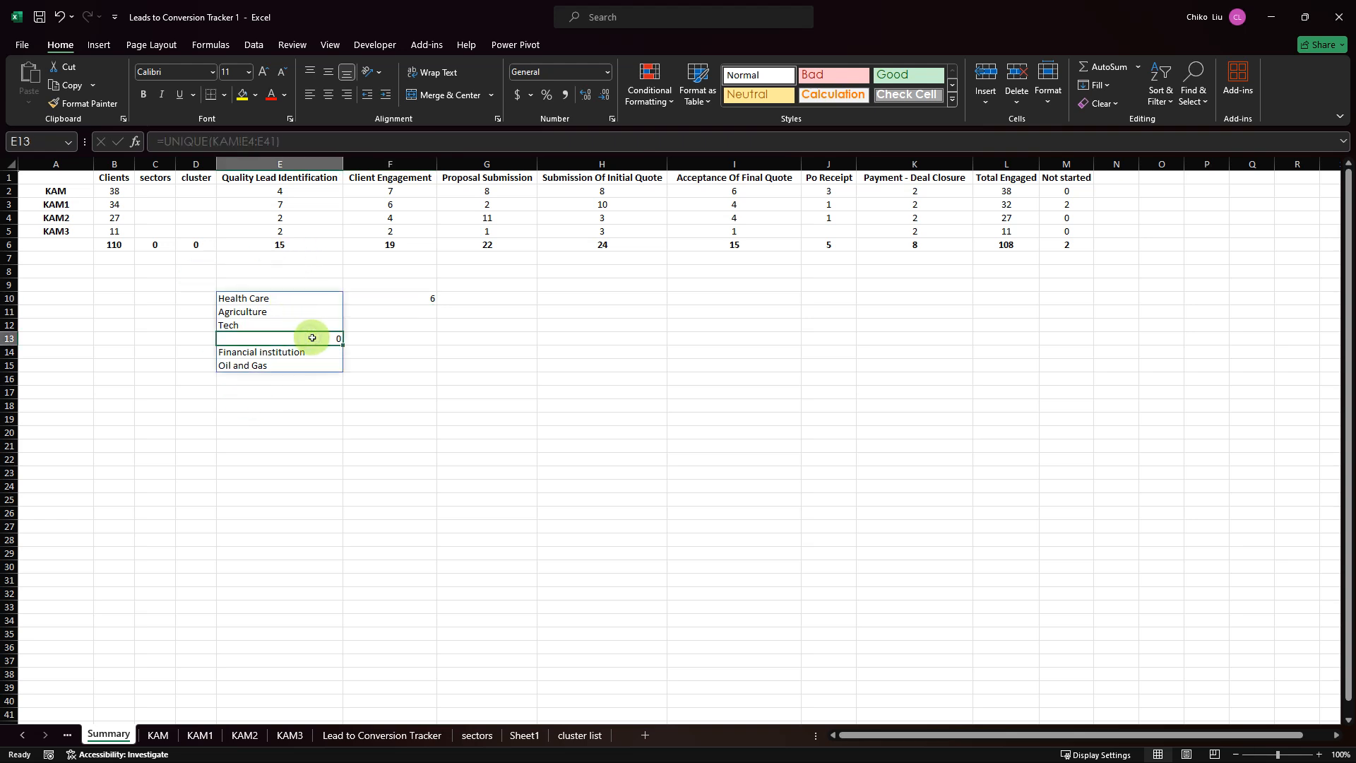
pyautogui.moveTo(296, 304); pyautogui.dragTo(296, 362)
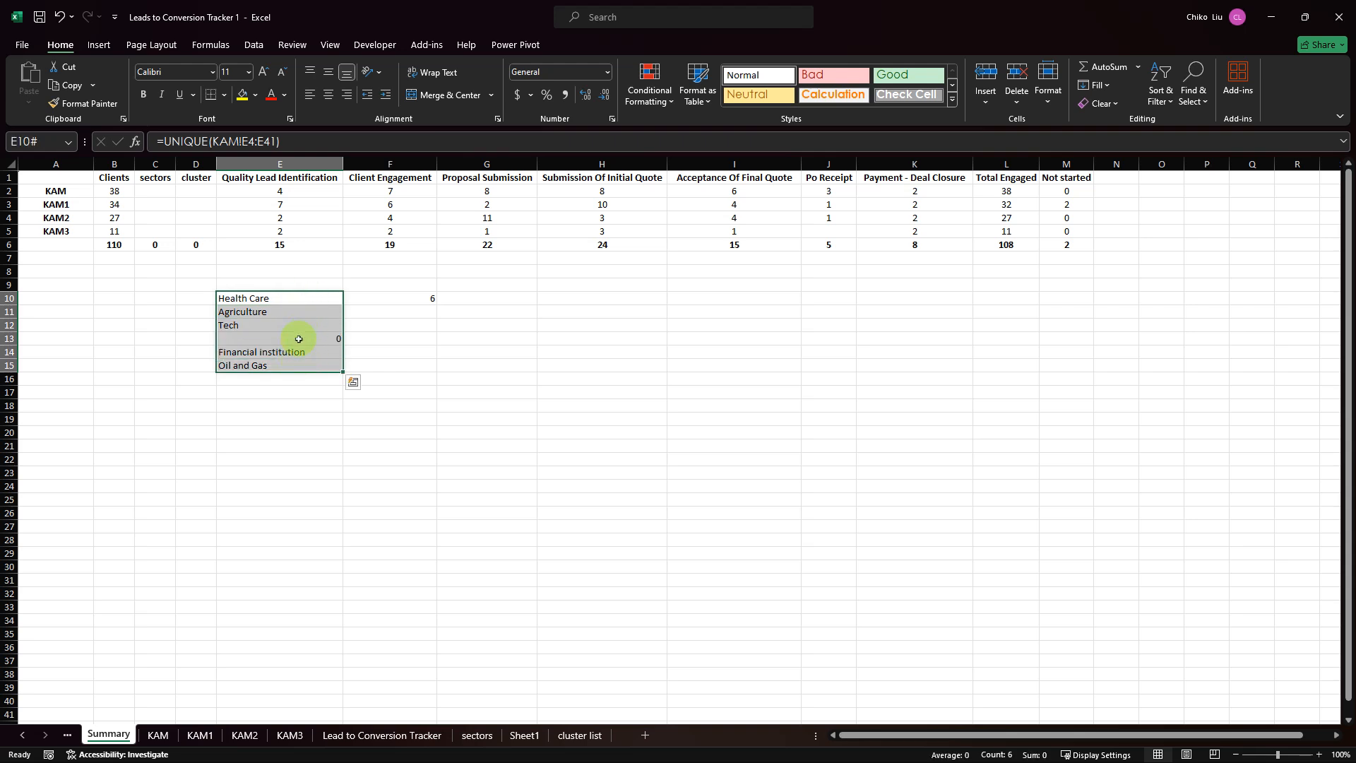
pyautogui.click(272, 299)
pyautogui.click(328, 340)
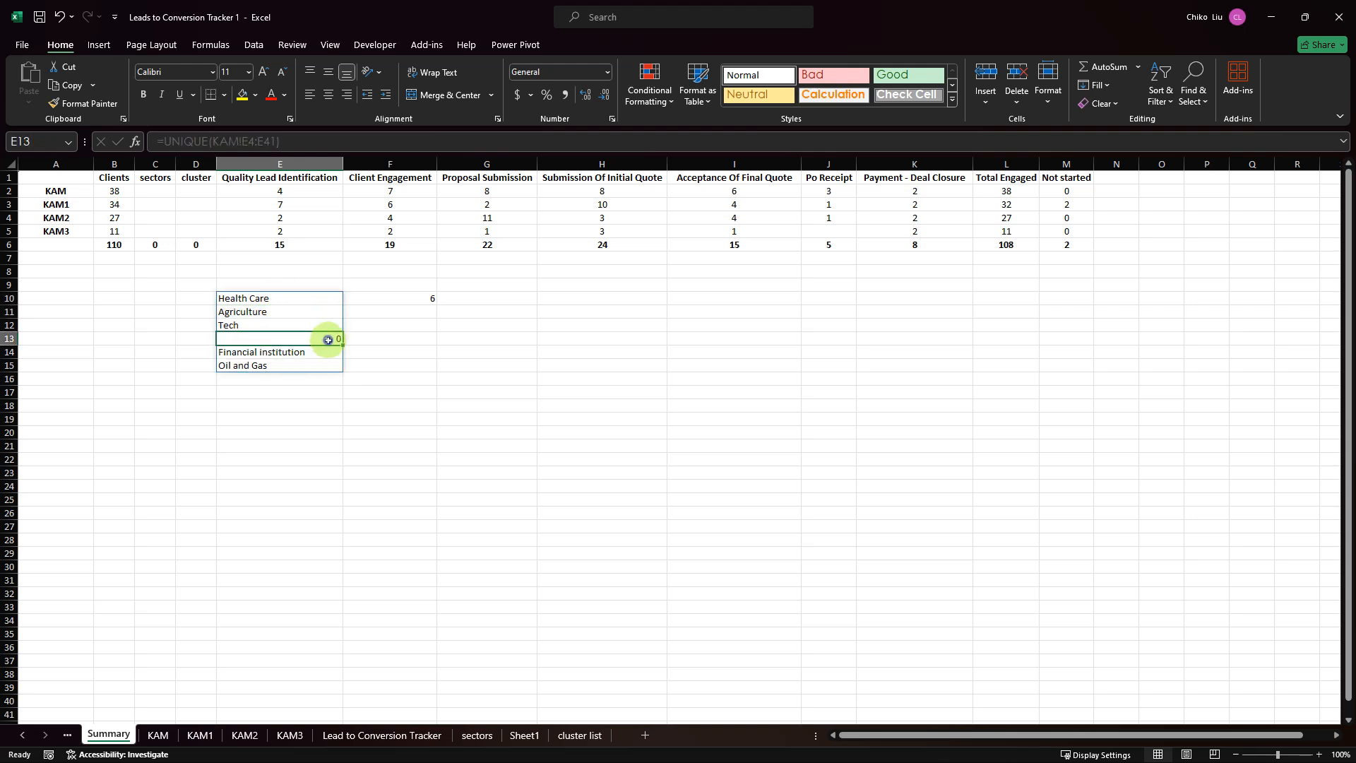
pyautogui.click(412, 297)
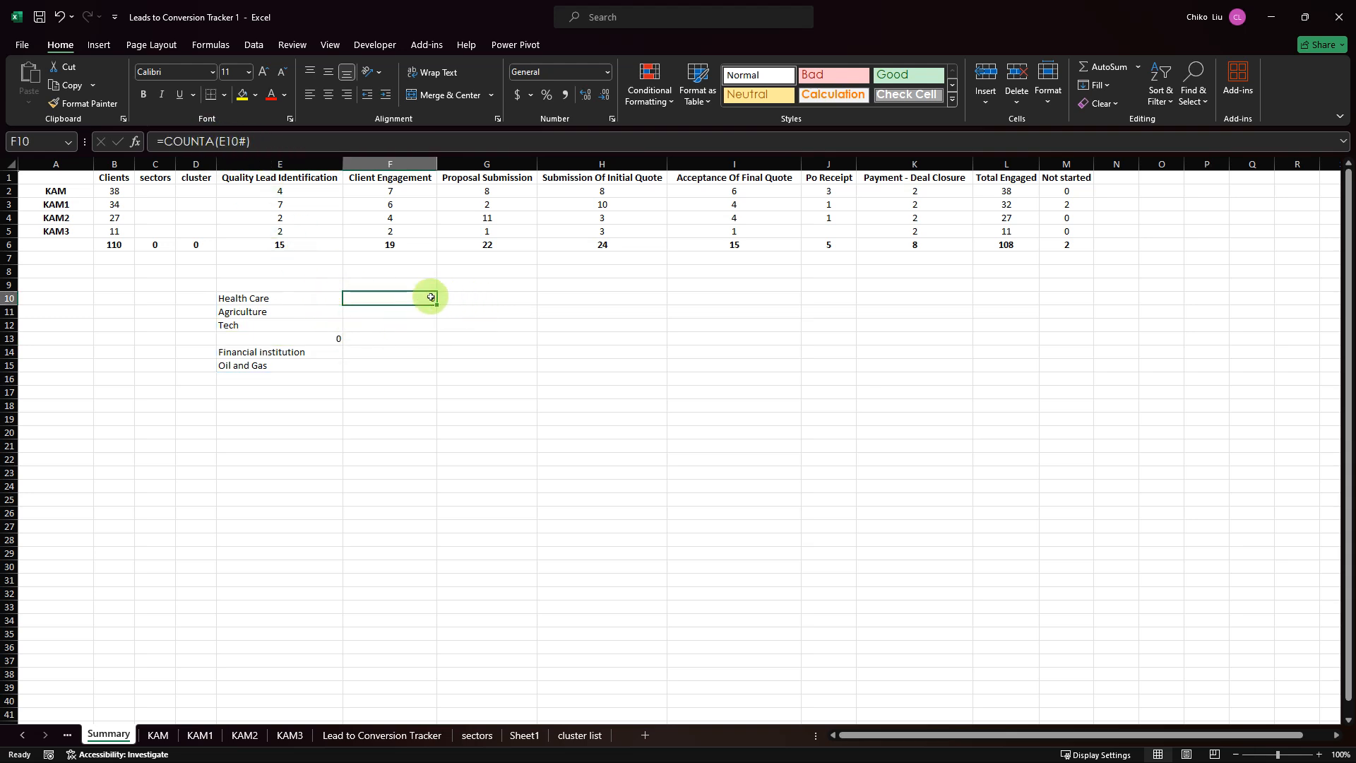
pyautogui.press('Delete')
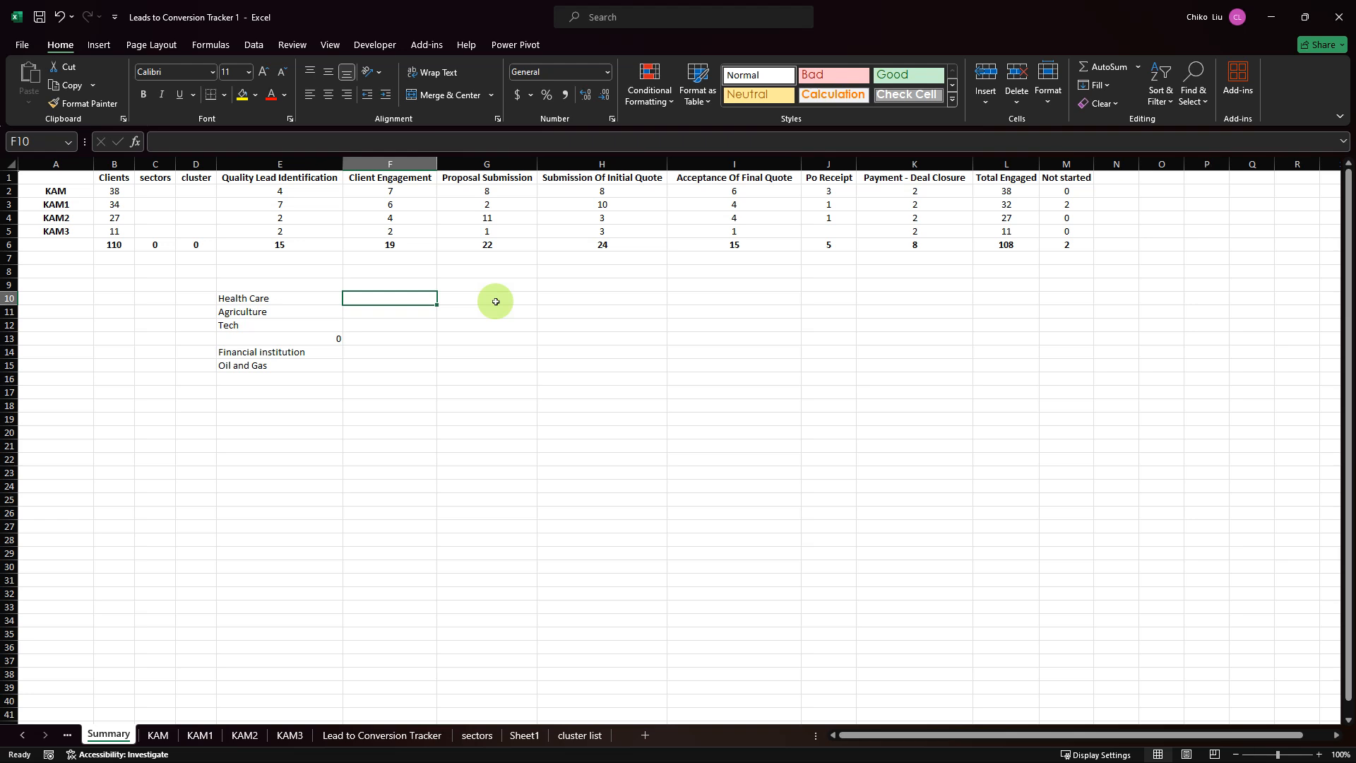
# - Change the formula in E10 to =UNIQUE(KAM!E4:E41)=0 and check each spilled result
pyautogui.click(262, 298)
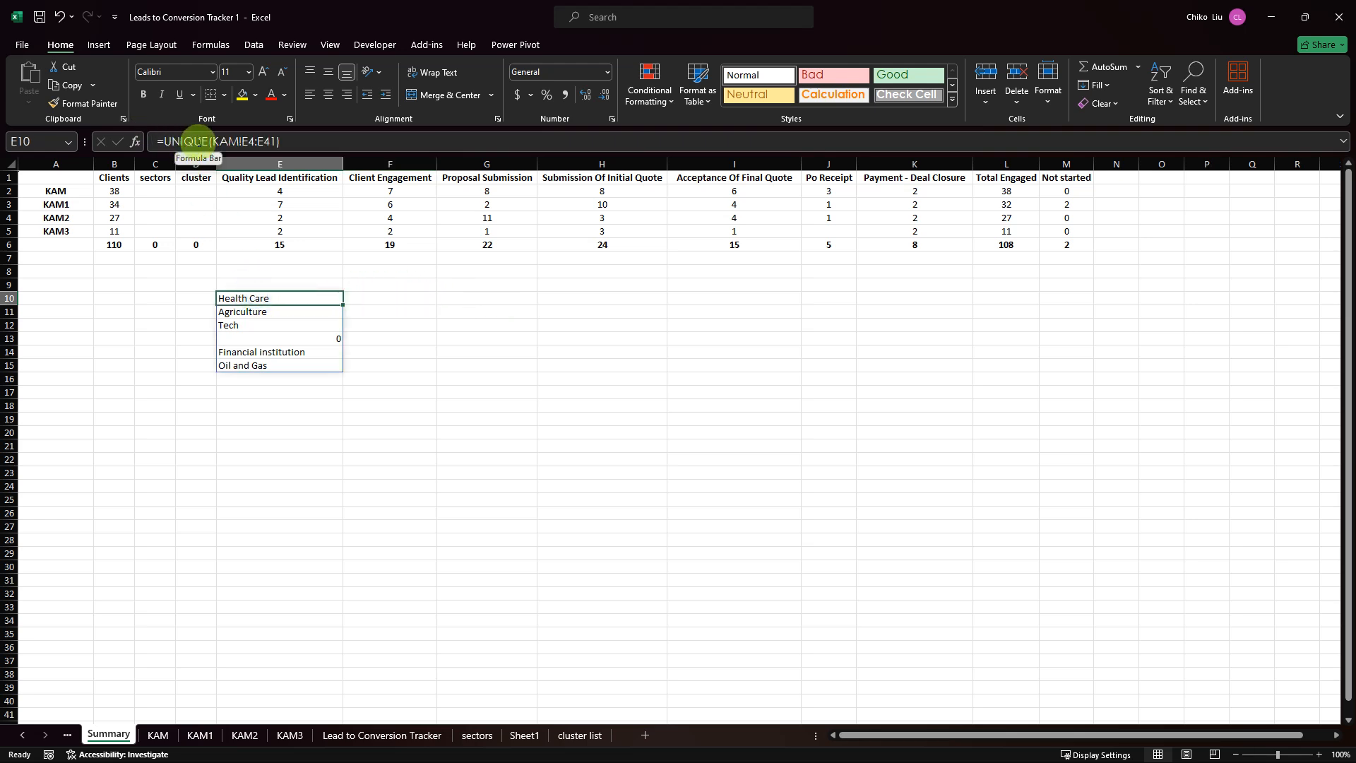
pyautogui.click(323, 144)
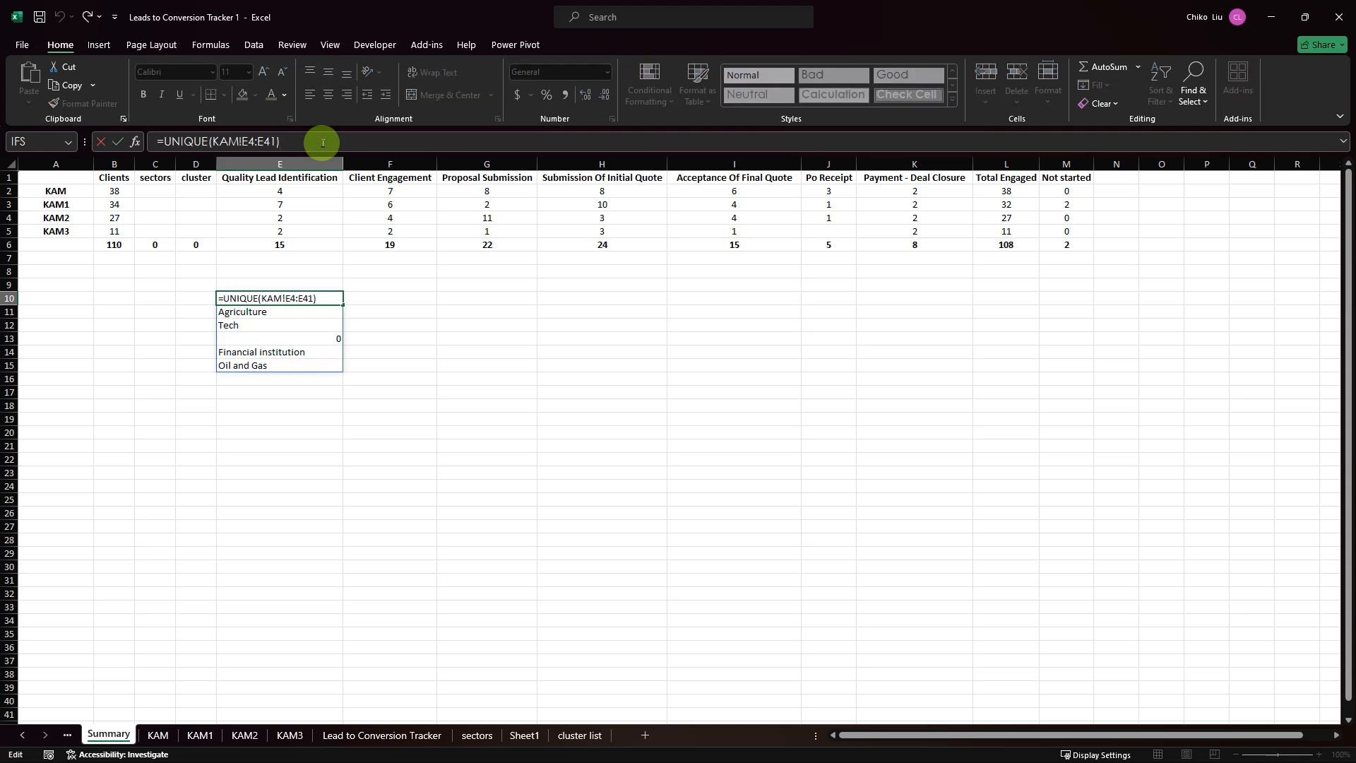
pyautogui.press('Return')
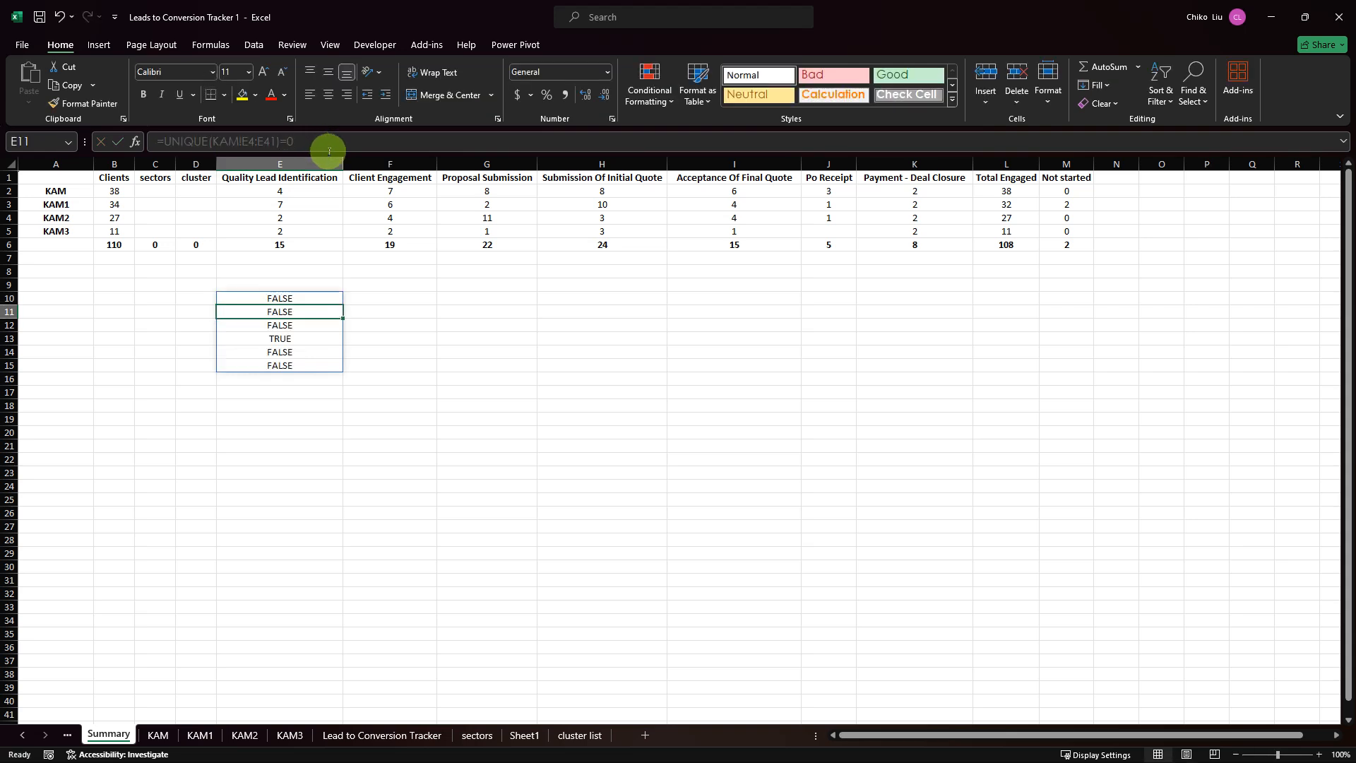
pyautogui.click(281, 299)
pyautogui.click(279, 312)
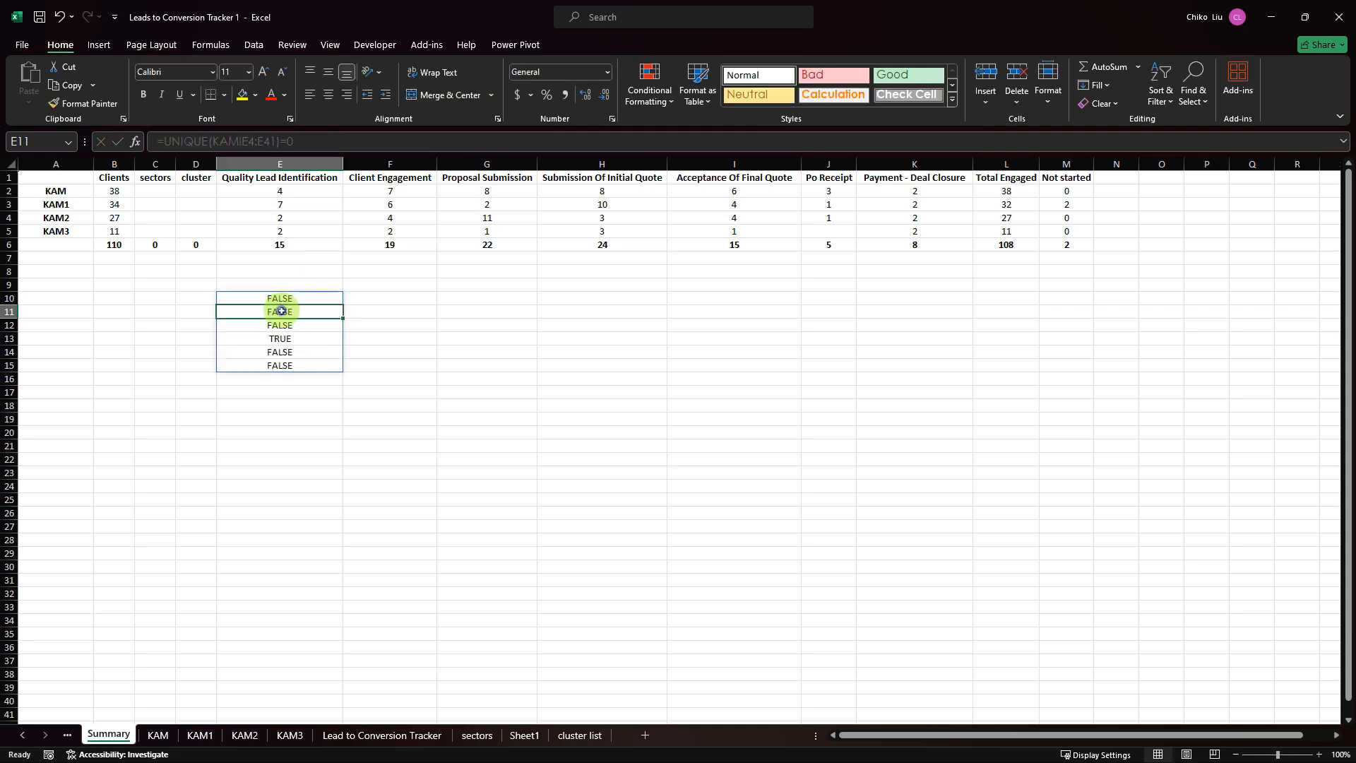
pyautogui.click(282, 326)
pyautogui.click(285, 339)
pyautogui.click(292, 356)
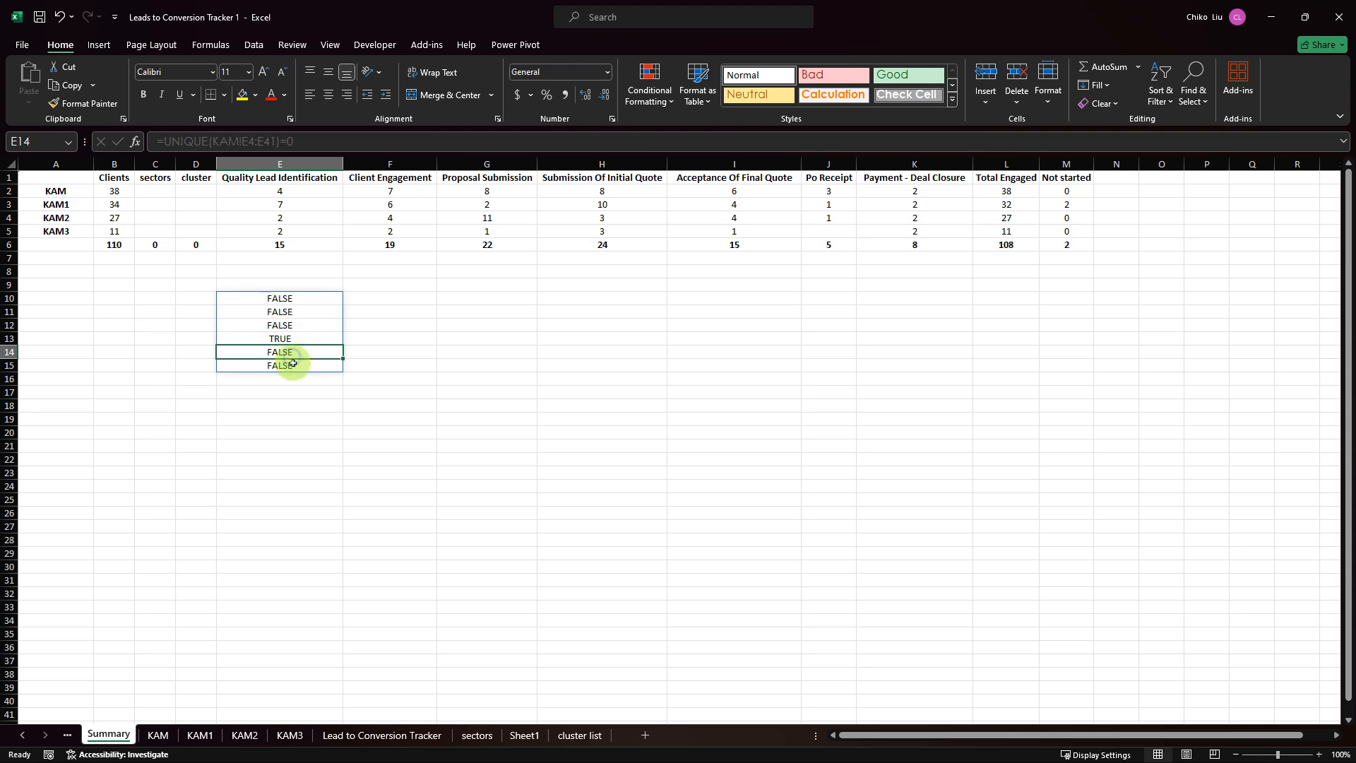
pyautogui.click(290, 366)
# - In cell F10, convert the E10 test result into a number with =IF(E10=TRUE,1,0)
pyautogui.click(392, 299)
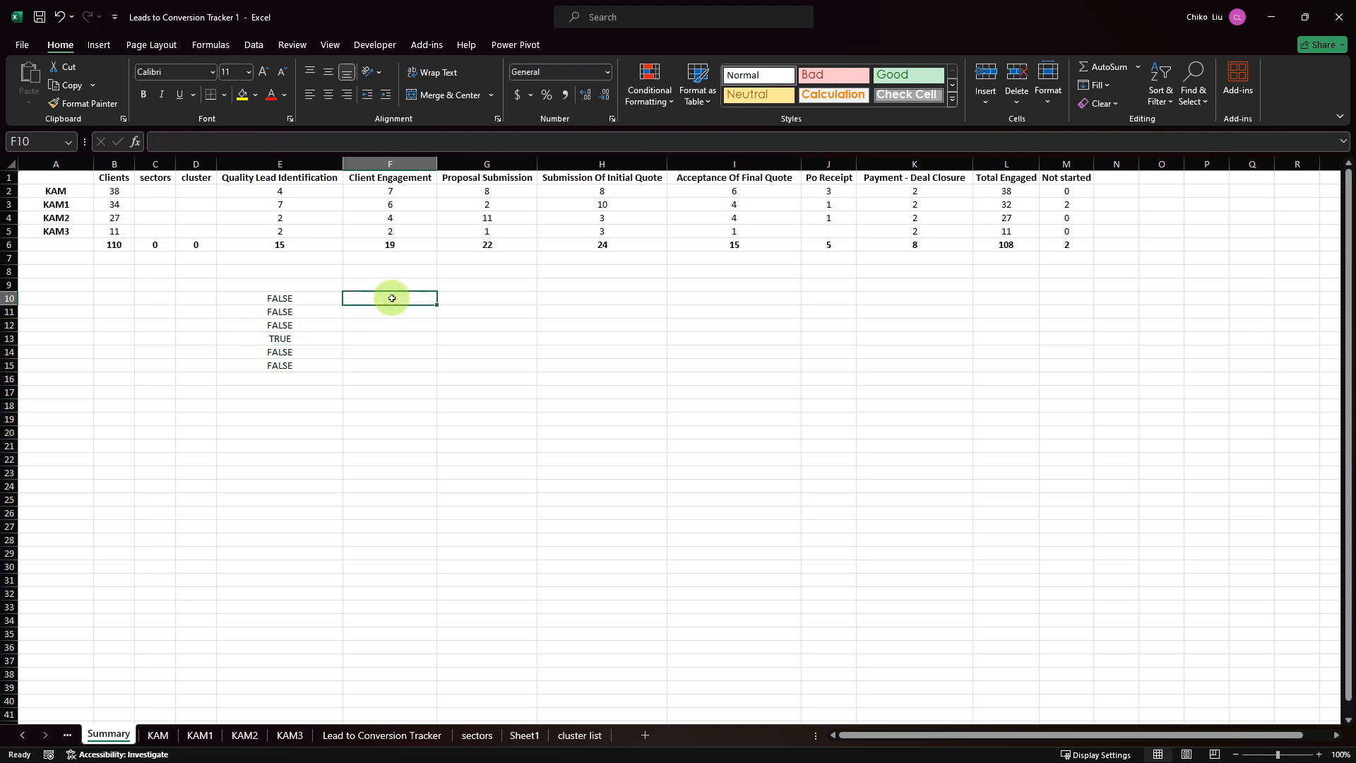
pyautogui.write('if')
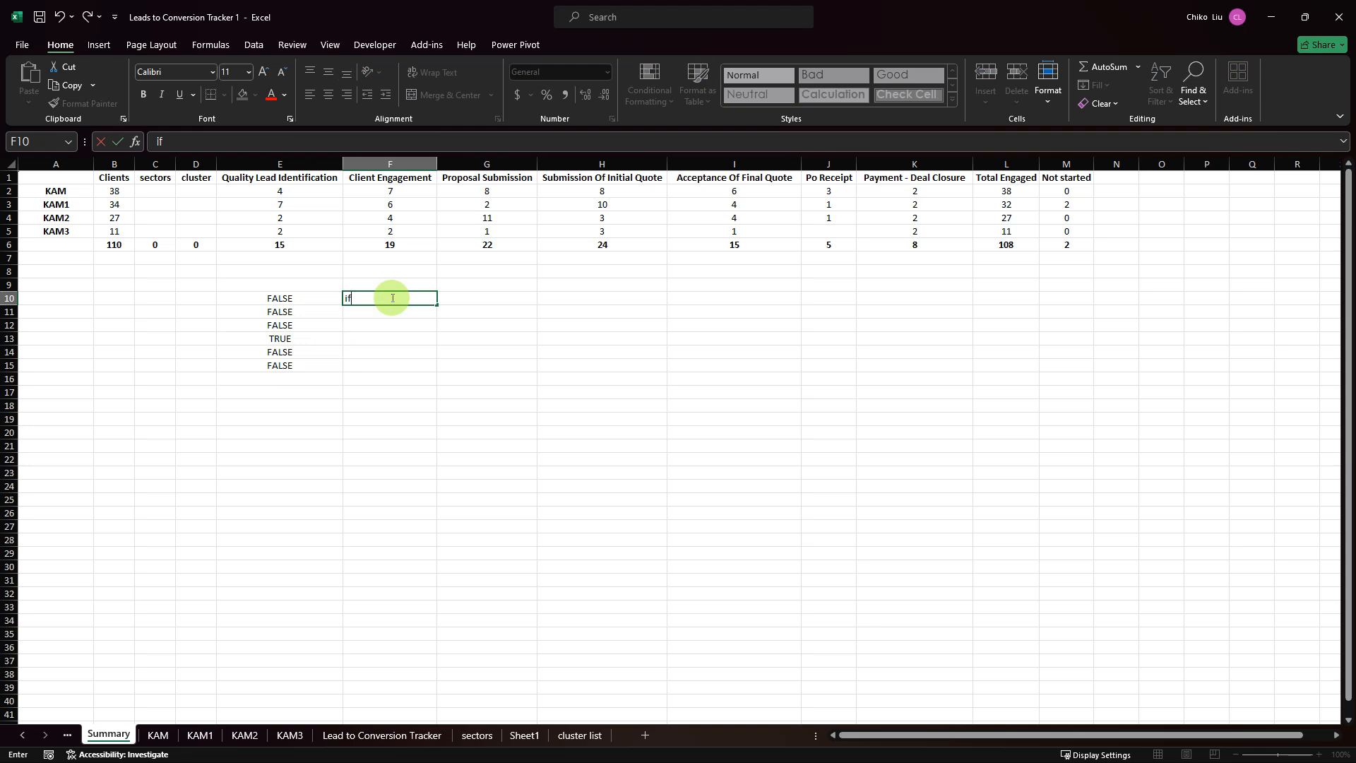
pyautogui.write('=if')
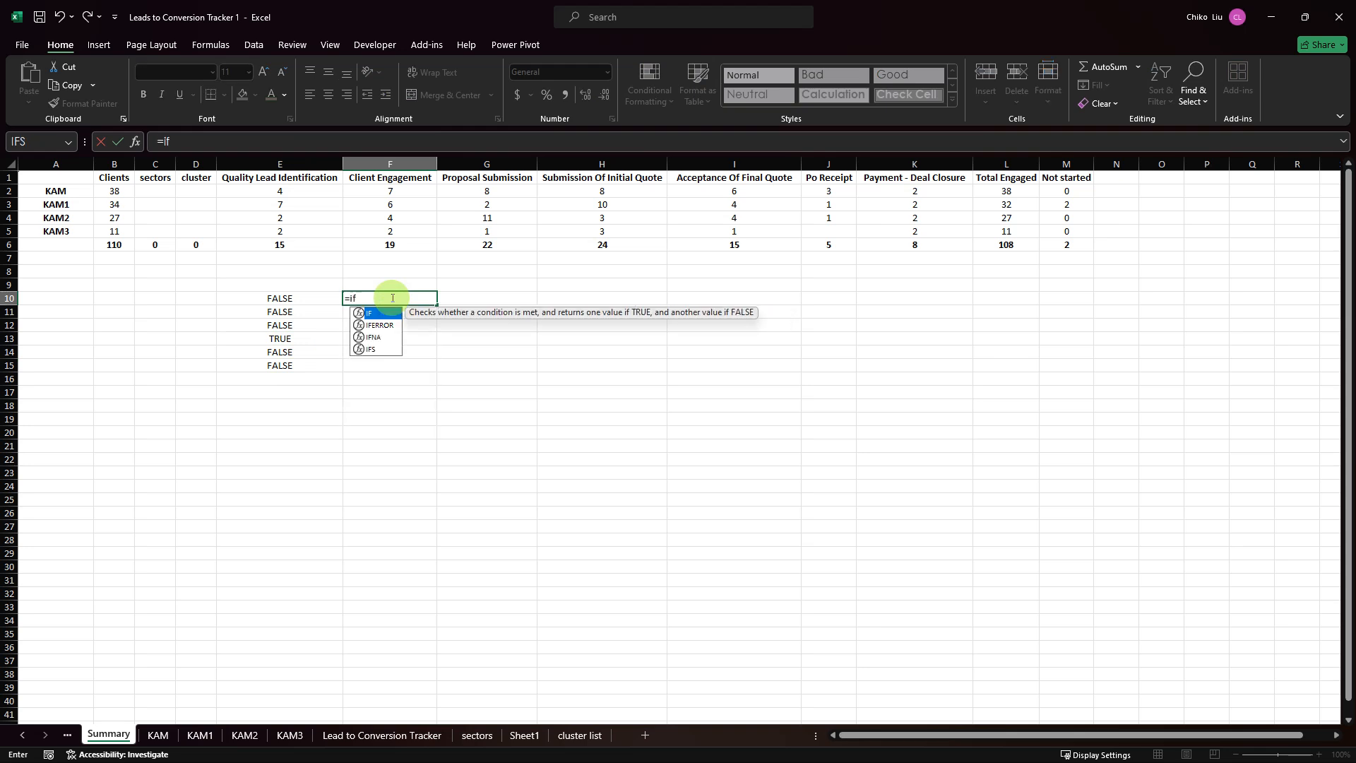
pyautogui.press('Tab')
pyautogui.press('Left')
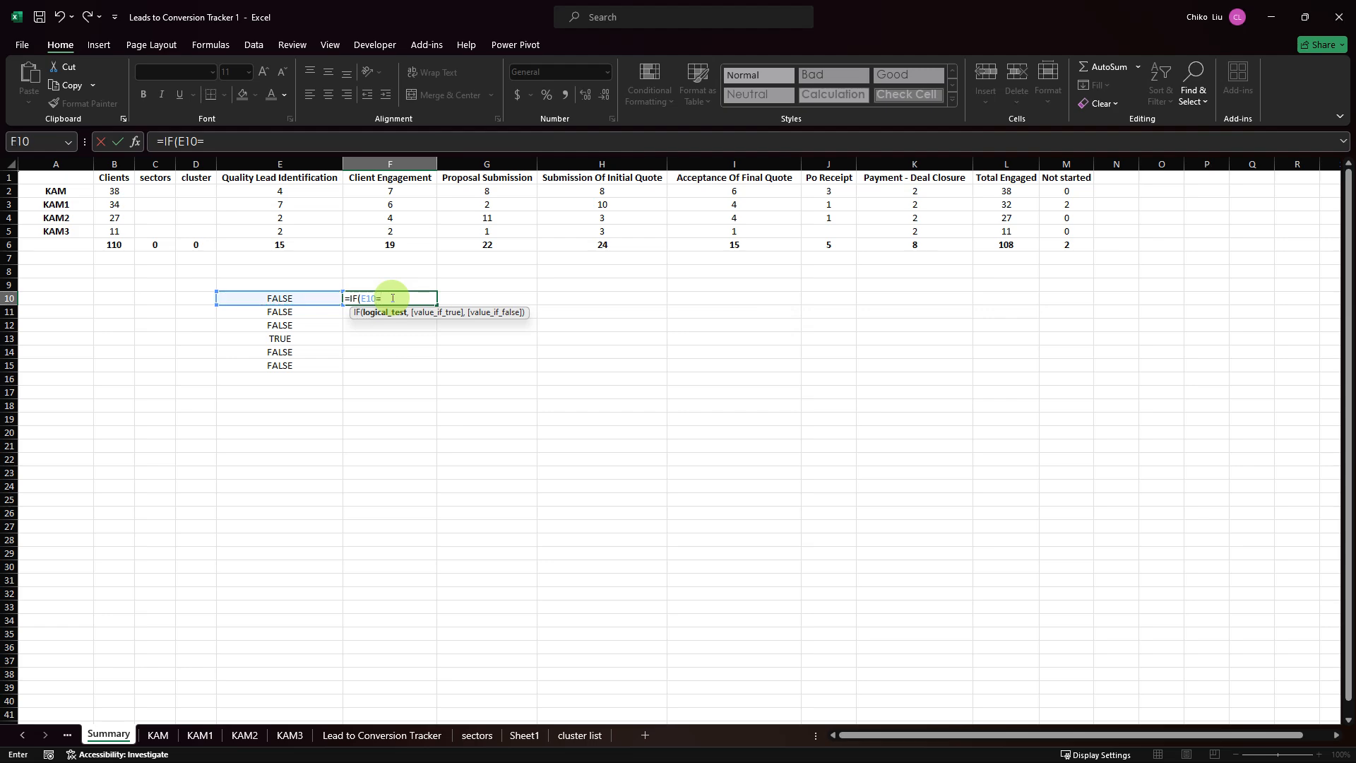
pyautogui.write('=Tru')
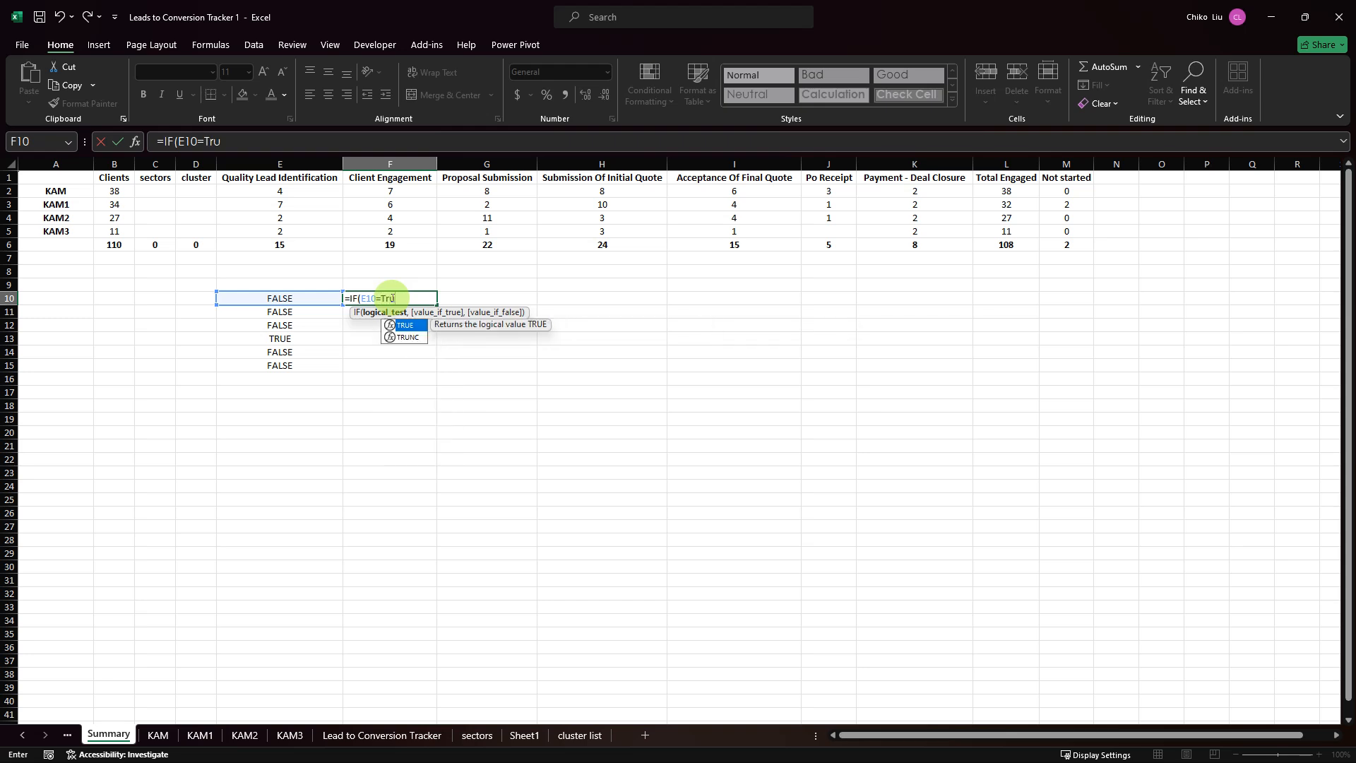
pyautogui.press('Tab')
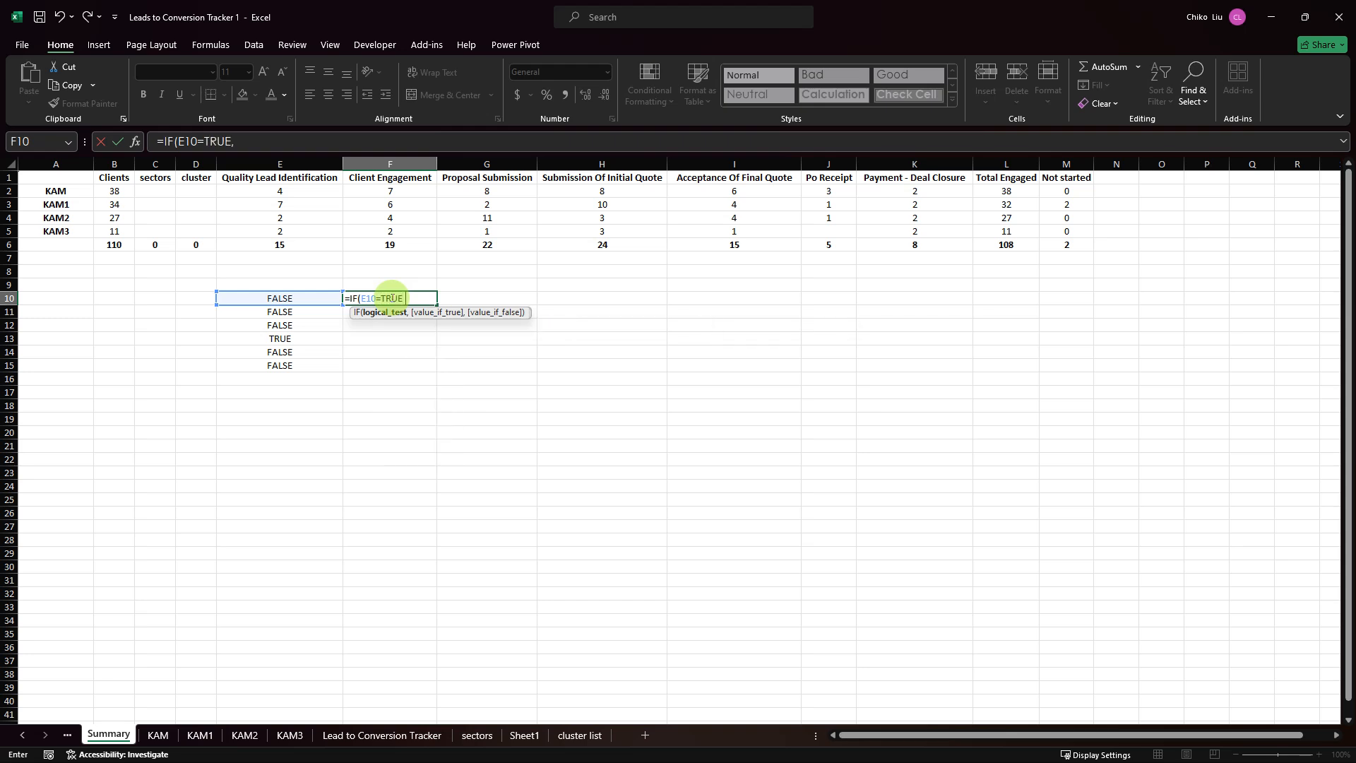
pyautogui.write(',1,')
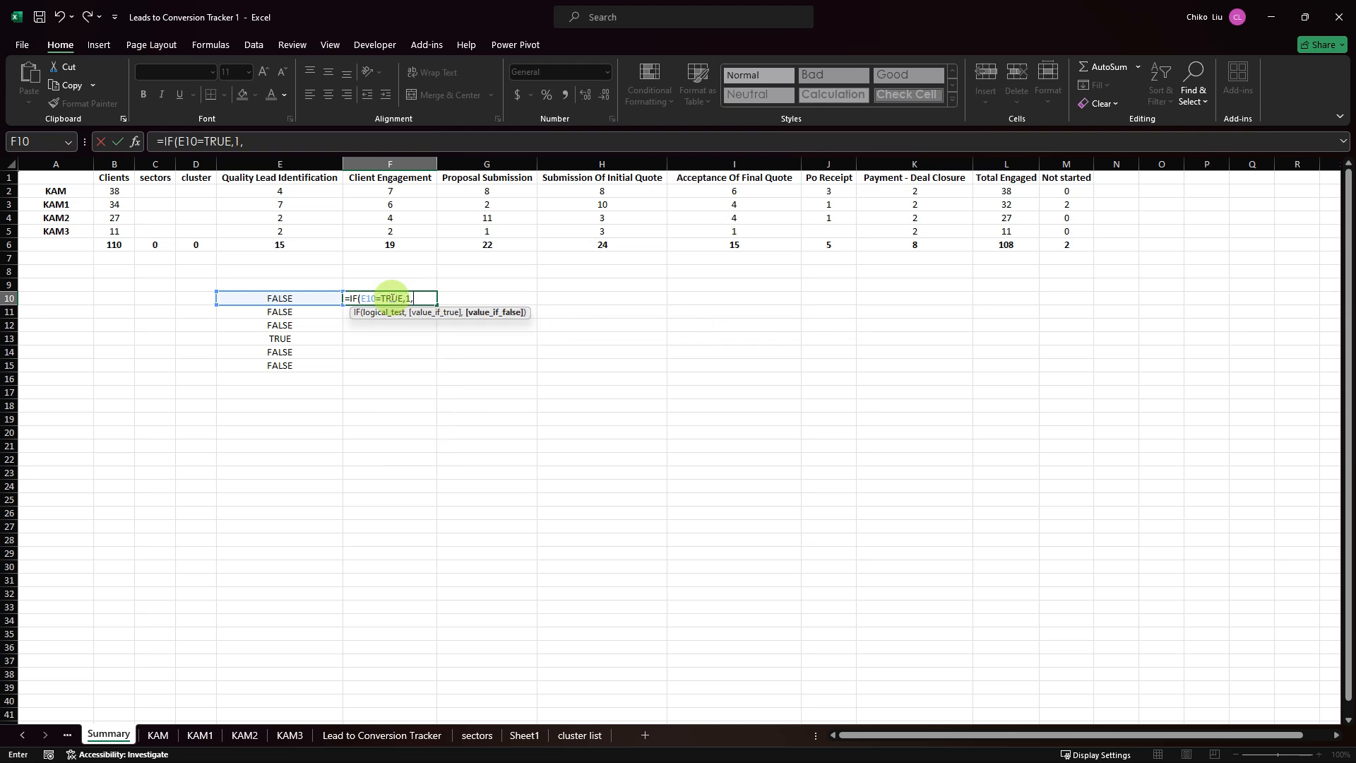
pyautogui.write('0)')
pyautogui.press('Return')
# - Fill the F10 formula down through F15 and check the row 13 result against its logical value in column E
pyautogui.click(394, 296)
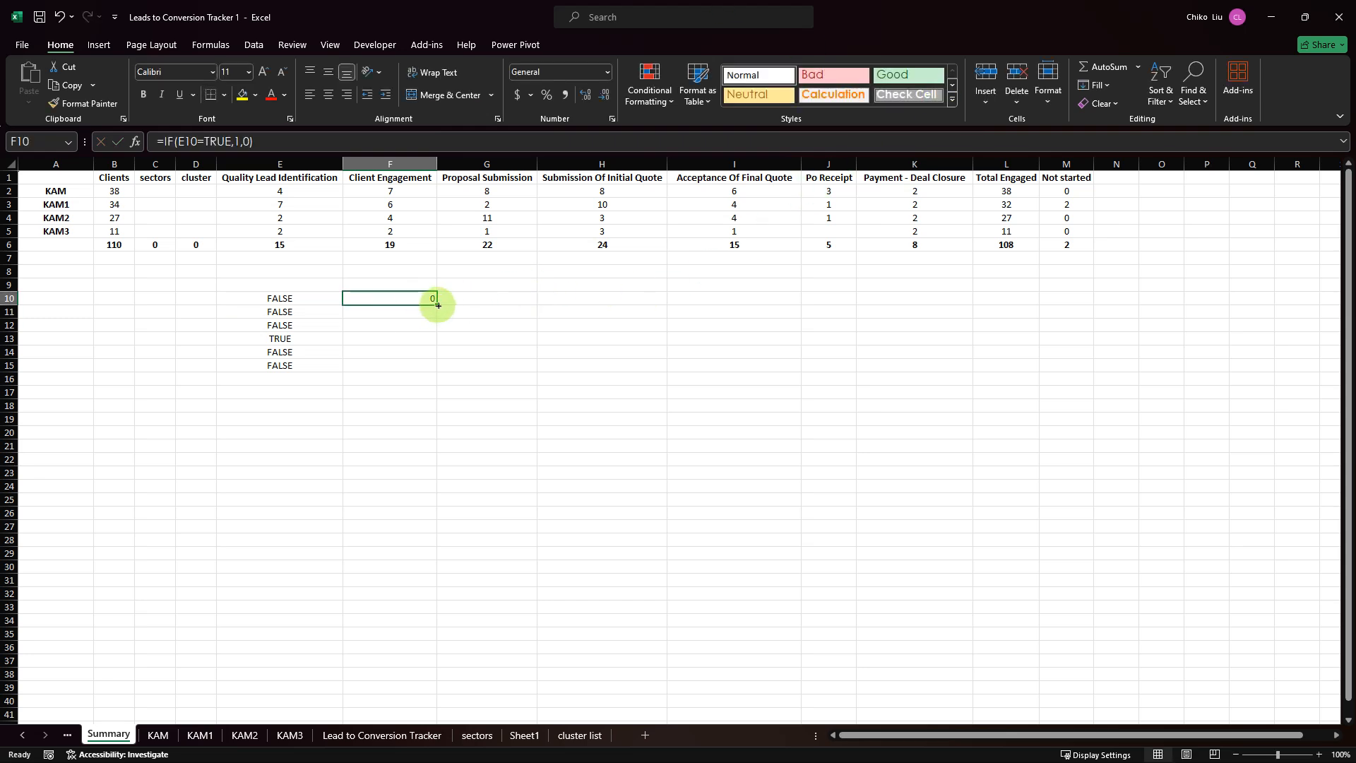
pyautogui.moveTo(436, 304); pyautogui.dragTo(428, 369)
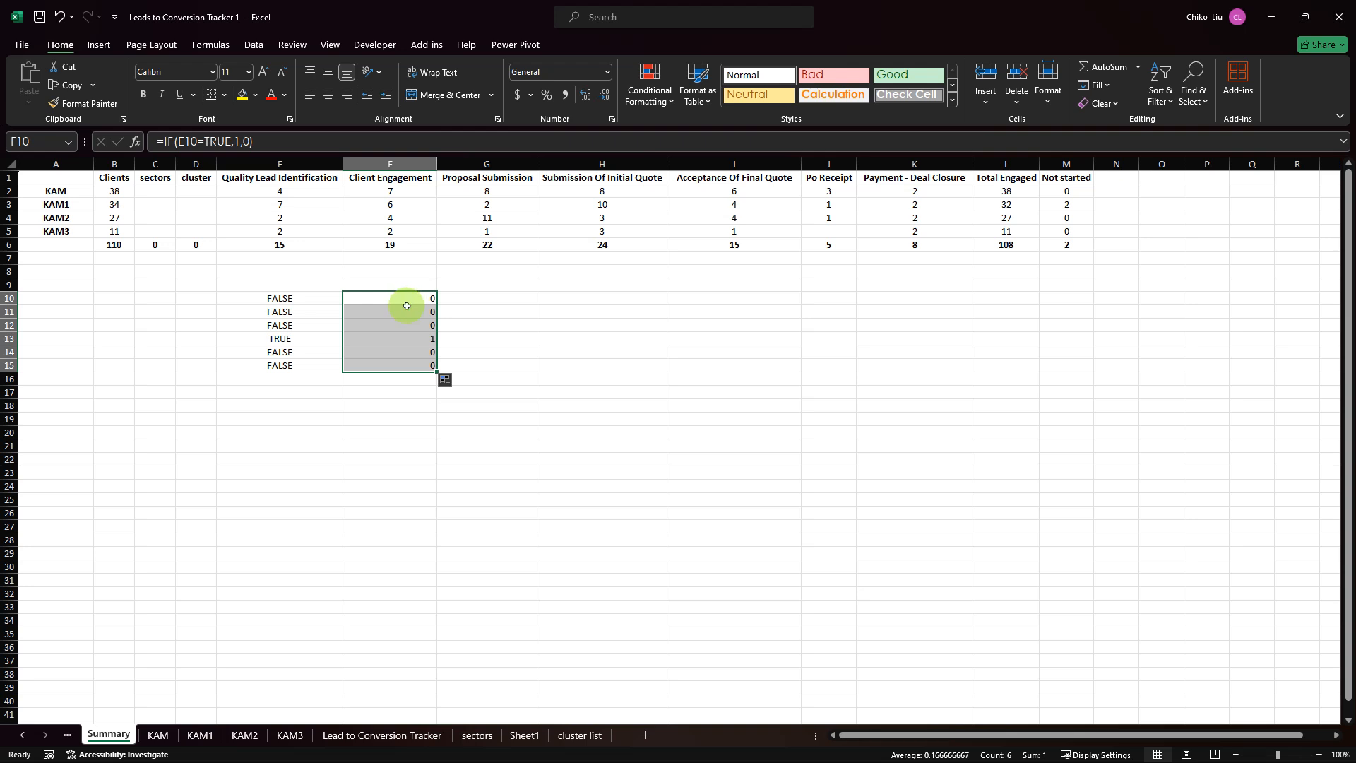
pyautogui.click(299, 339)
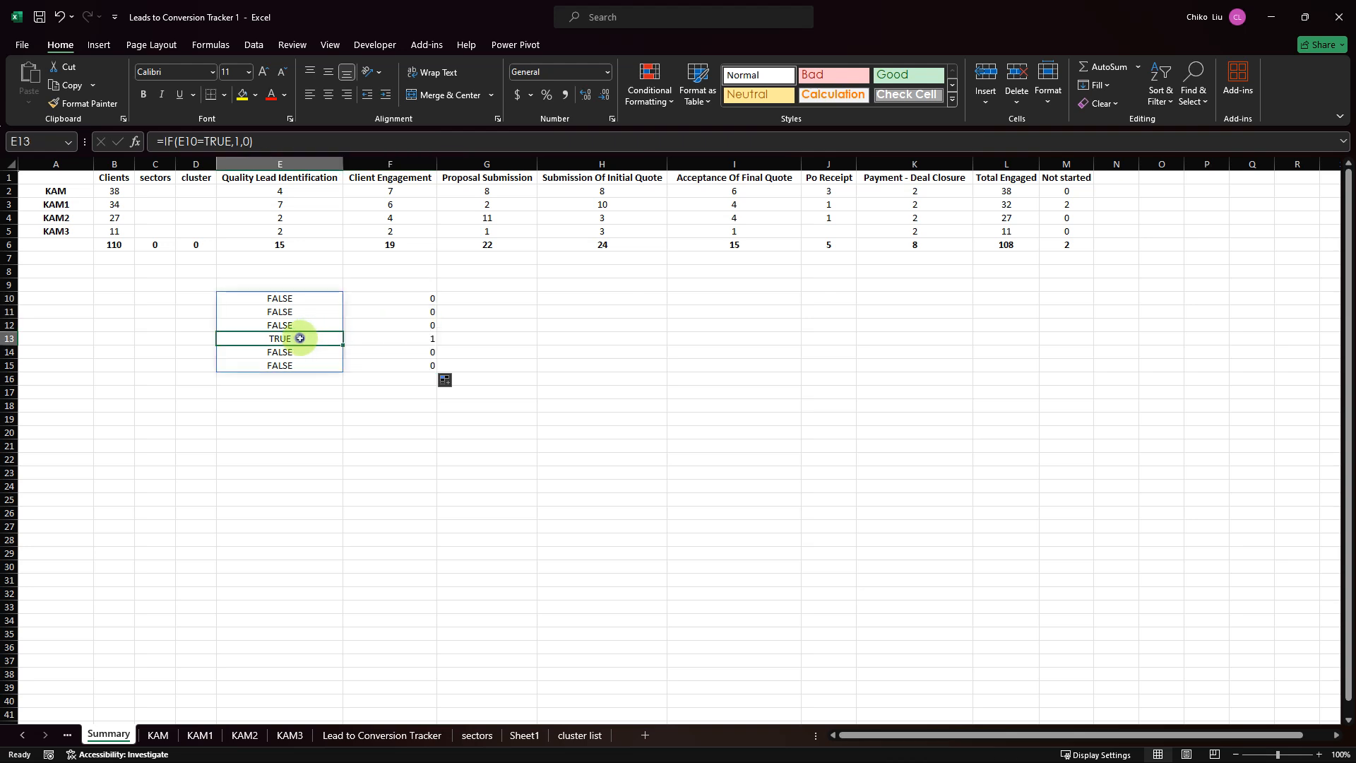
pyautogui.click(388, 337)
# - Total the numeric flags in cell G10 with =SUM(F10:F15) and check which row contributes to it
pyautogui.click(499, 301)
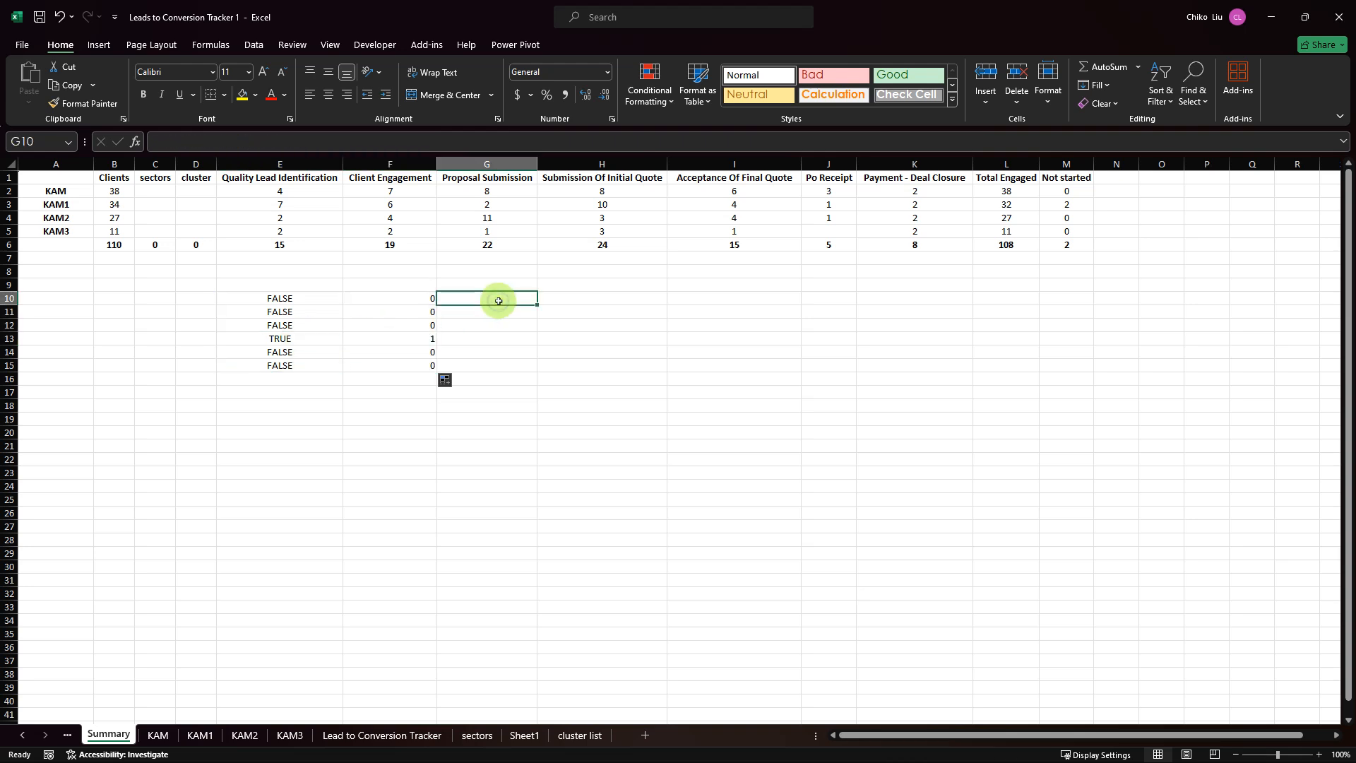
pyautogui.write('=SUM(')
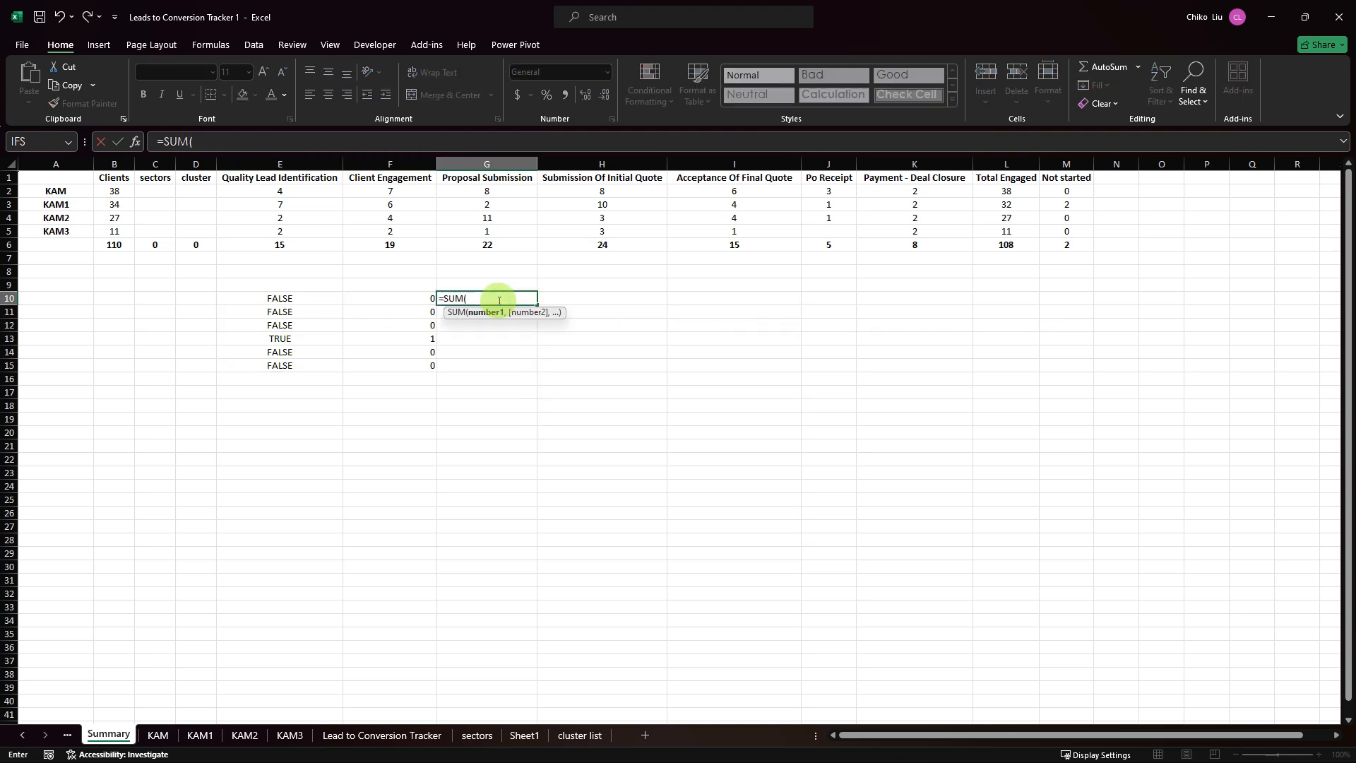
pyautogui.moveTo(432, 296)
pyautogui.moveTo(433, 297); pyautogui.dragTo(422, 361)
pyautogui.press('Return')
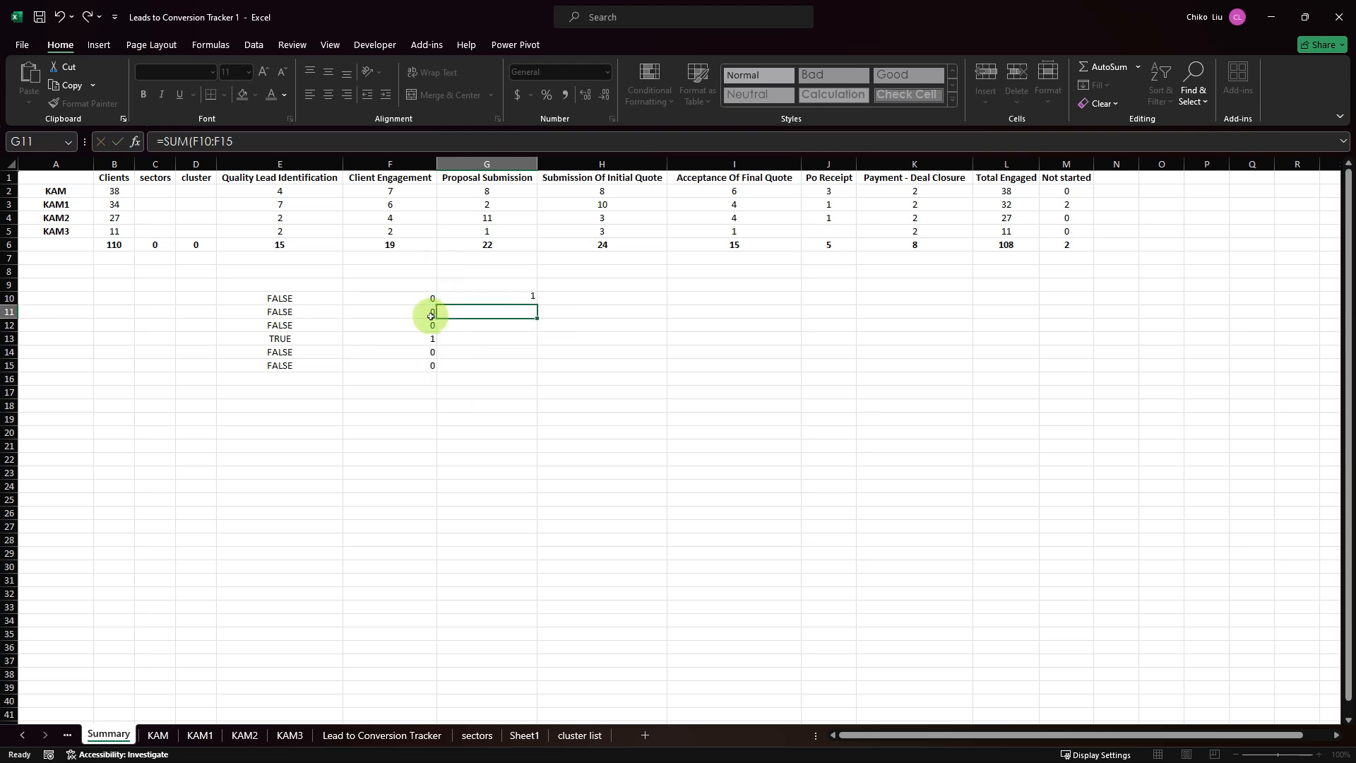
pyautogui.press('Up')
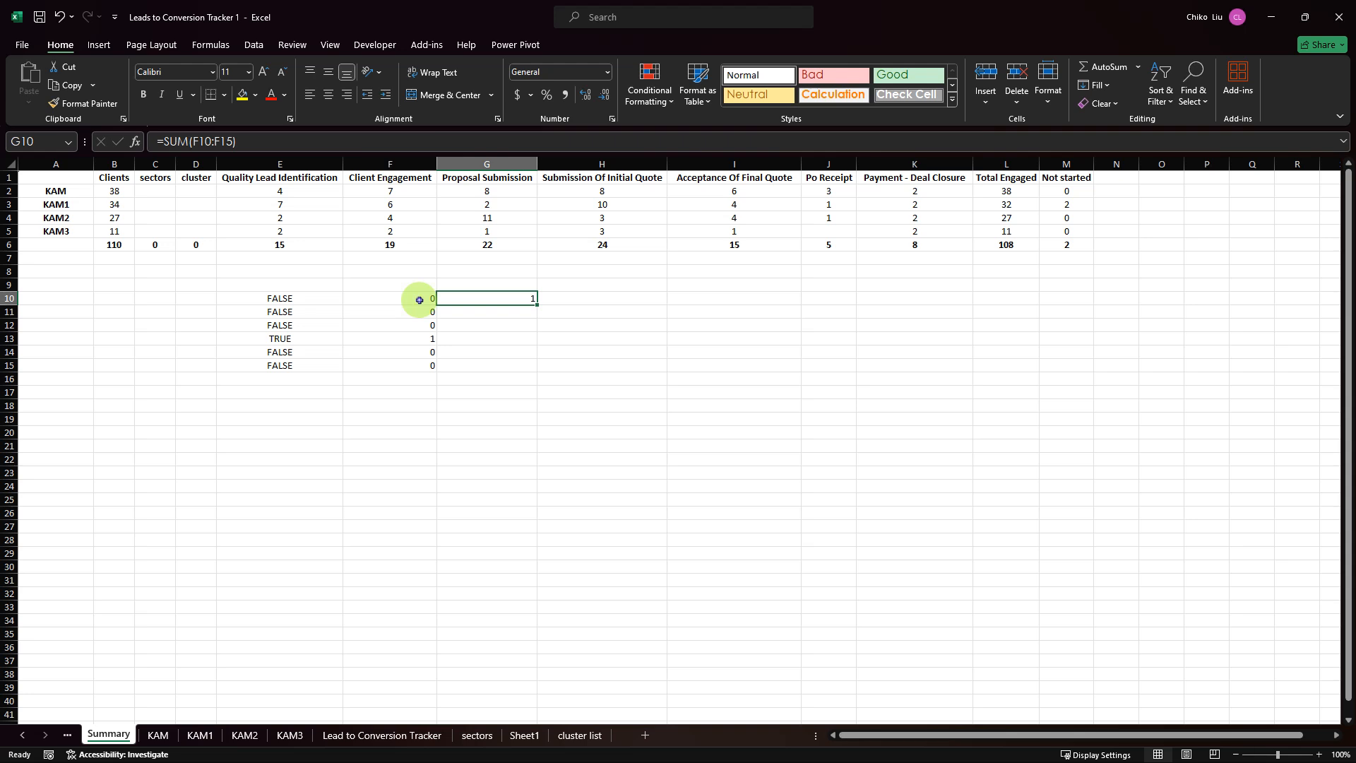
pyautogui.moveTo(419, 300); pyautogui.dragTo(410, 364)
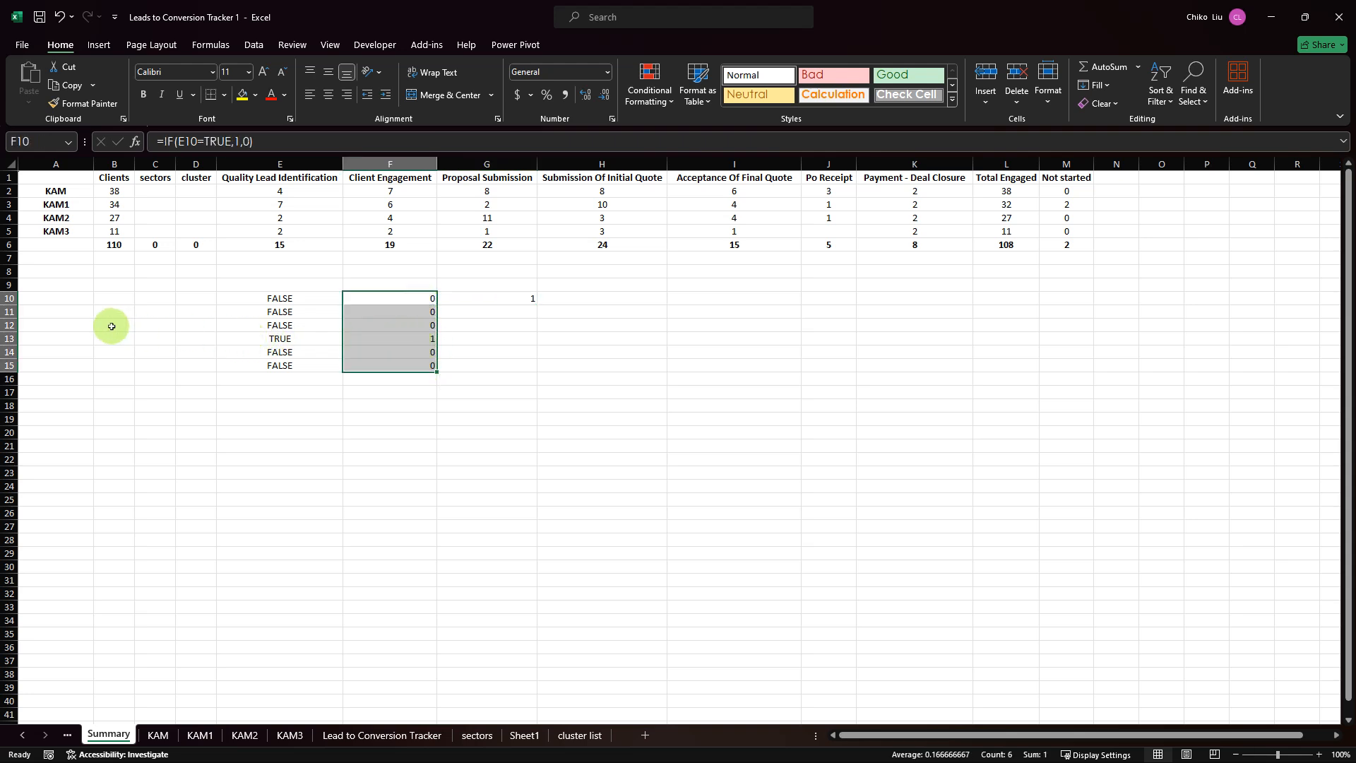
pyautogui.click(10, 338)
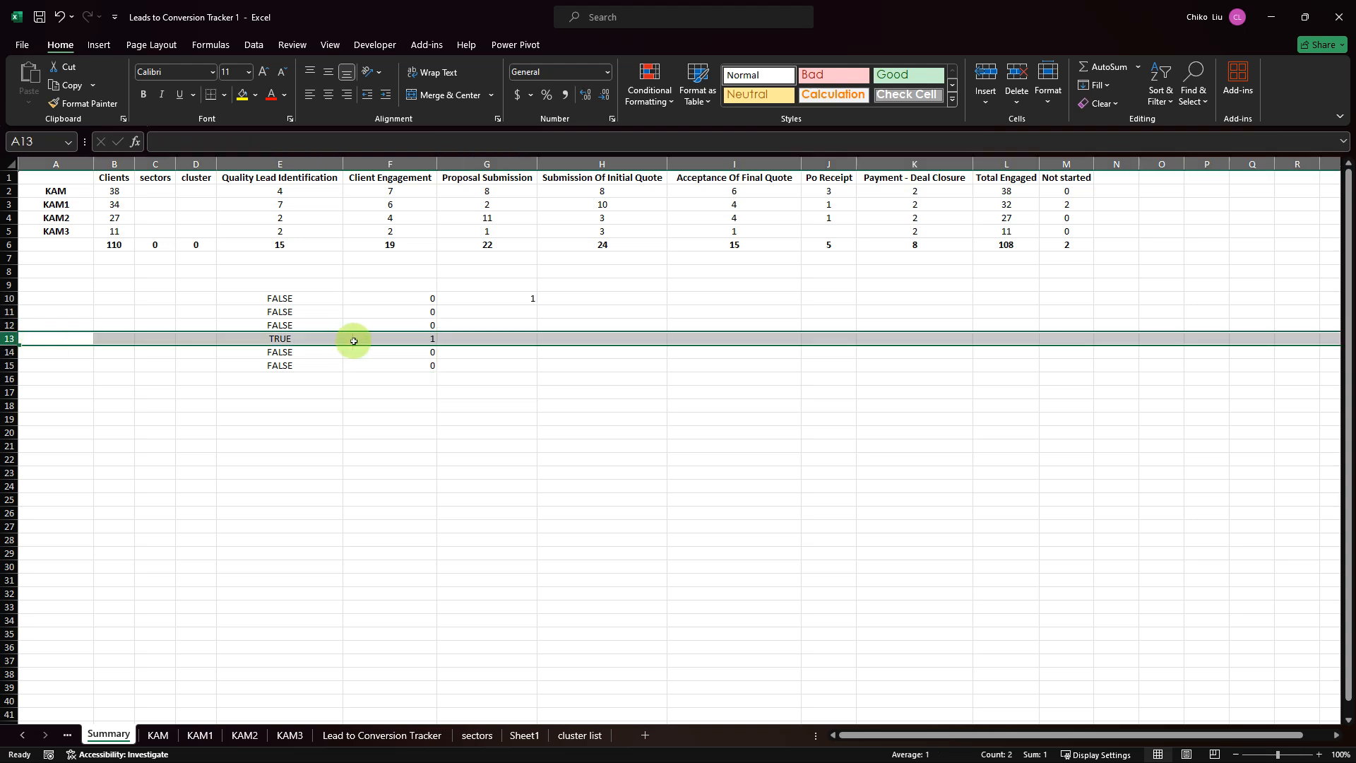
pyautogui.click(187, 300)
pyautogui.write('=')
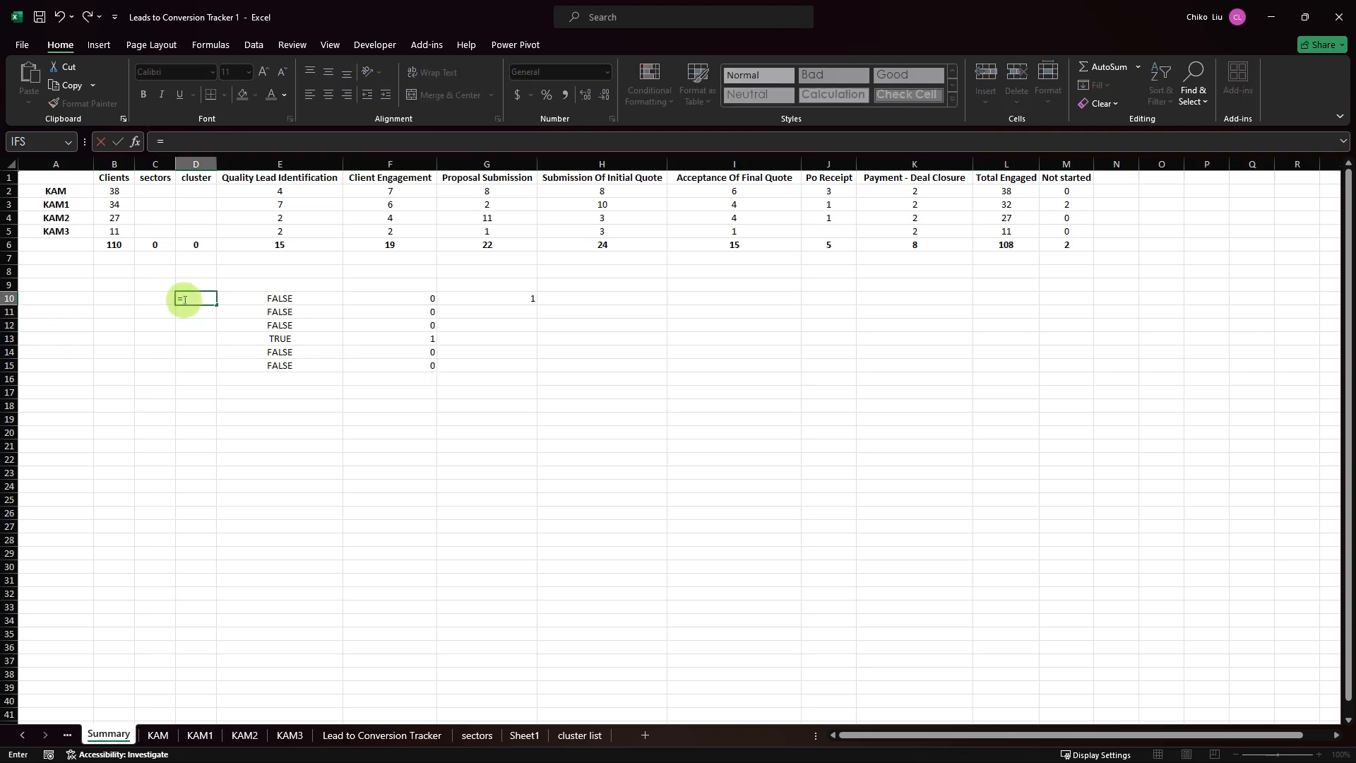
pyautogui.press('Escape')
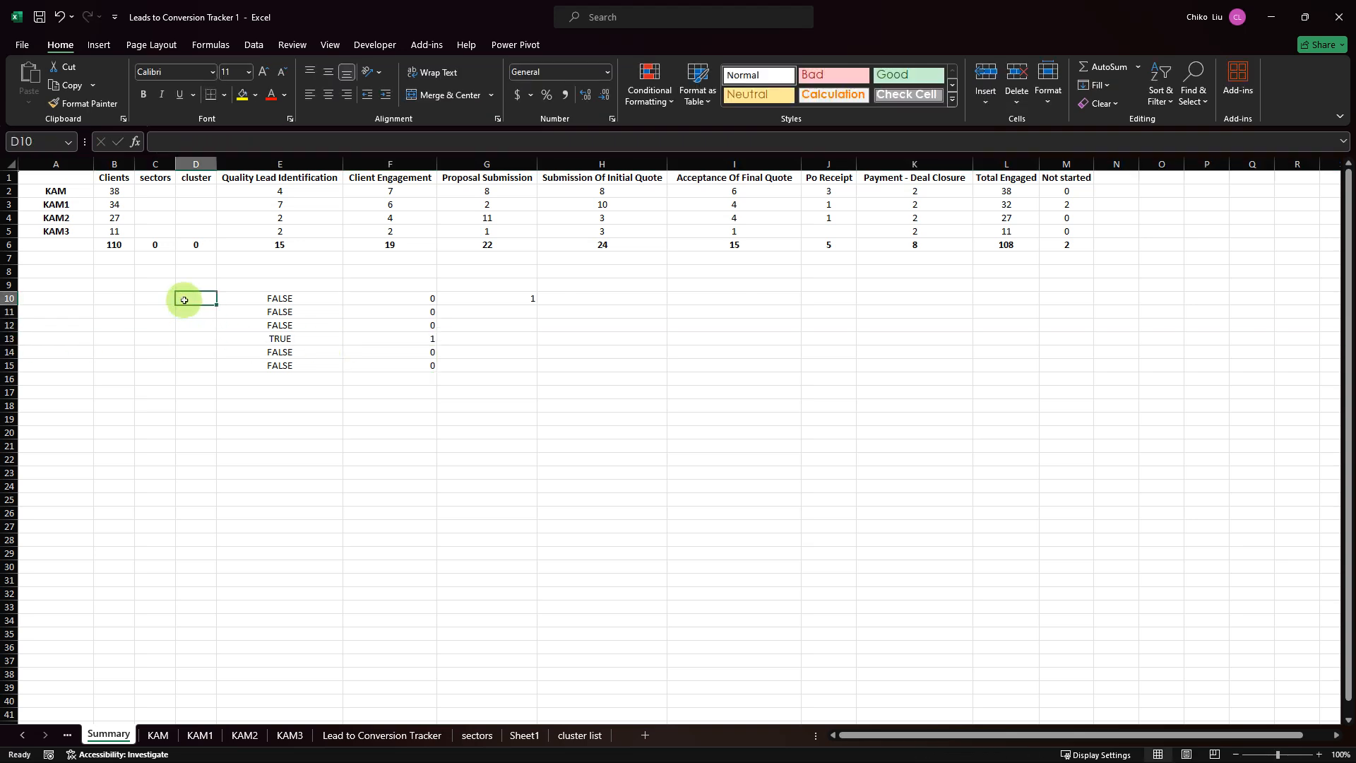
# - Copy only the =UNIQUE(KAM!E4:E41) part of the E10 formula and enter it in cell D10
pyautogui.click(256, 297)
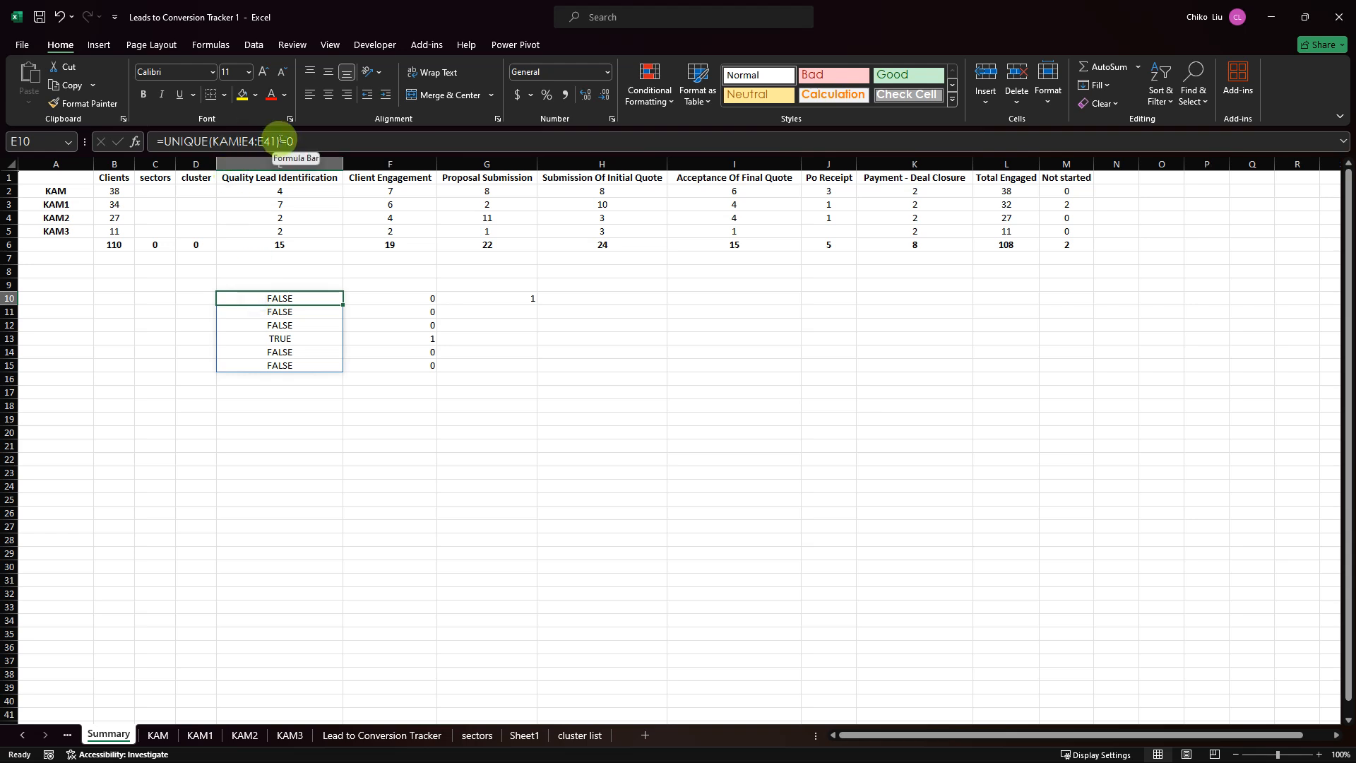
pyautogui.moveTo(280, 142); pyautogui.dragTo(116, 142)
pyautogui.hotkey('ctrl', 'c')
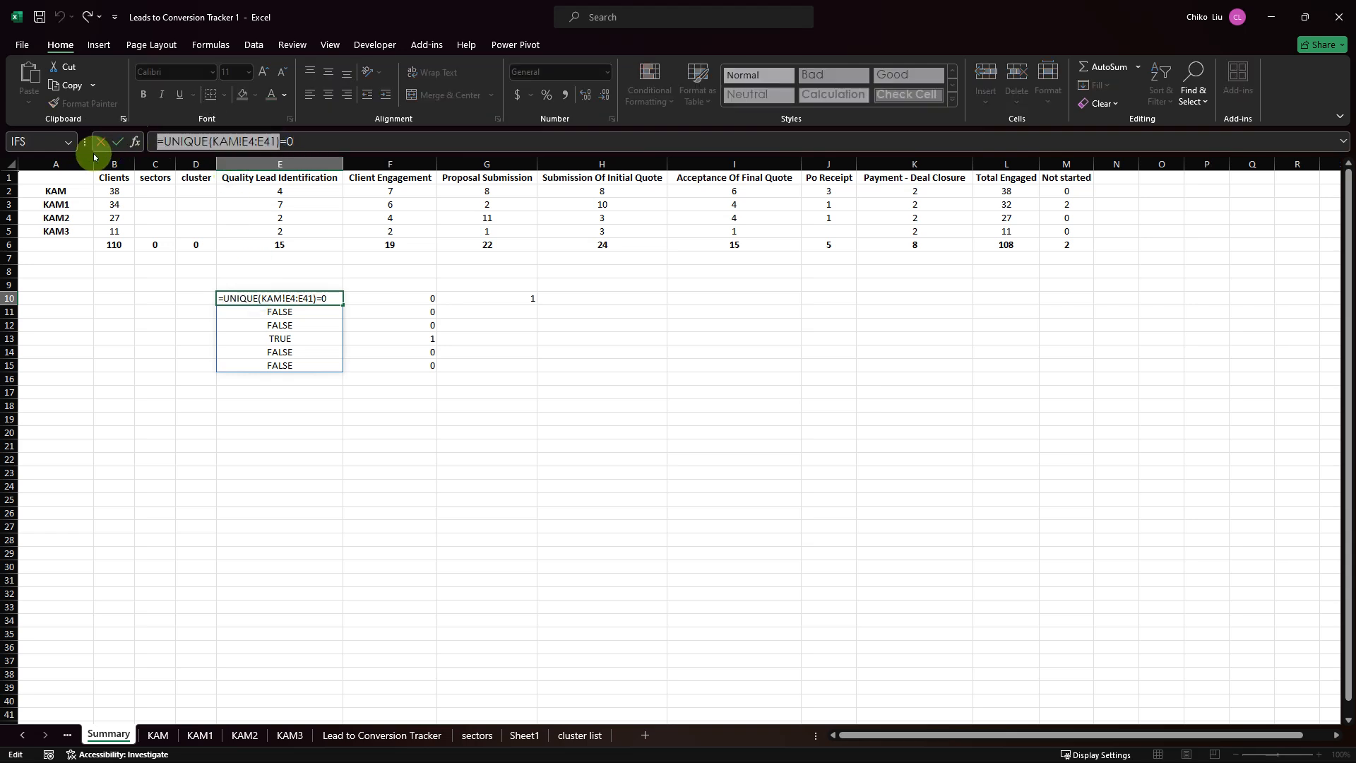
pyautogui.click(101, 142)
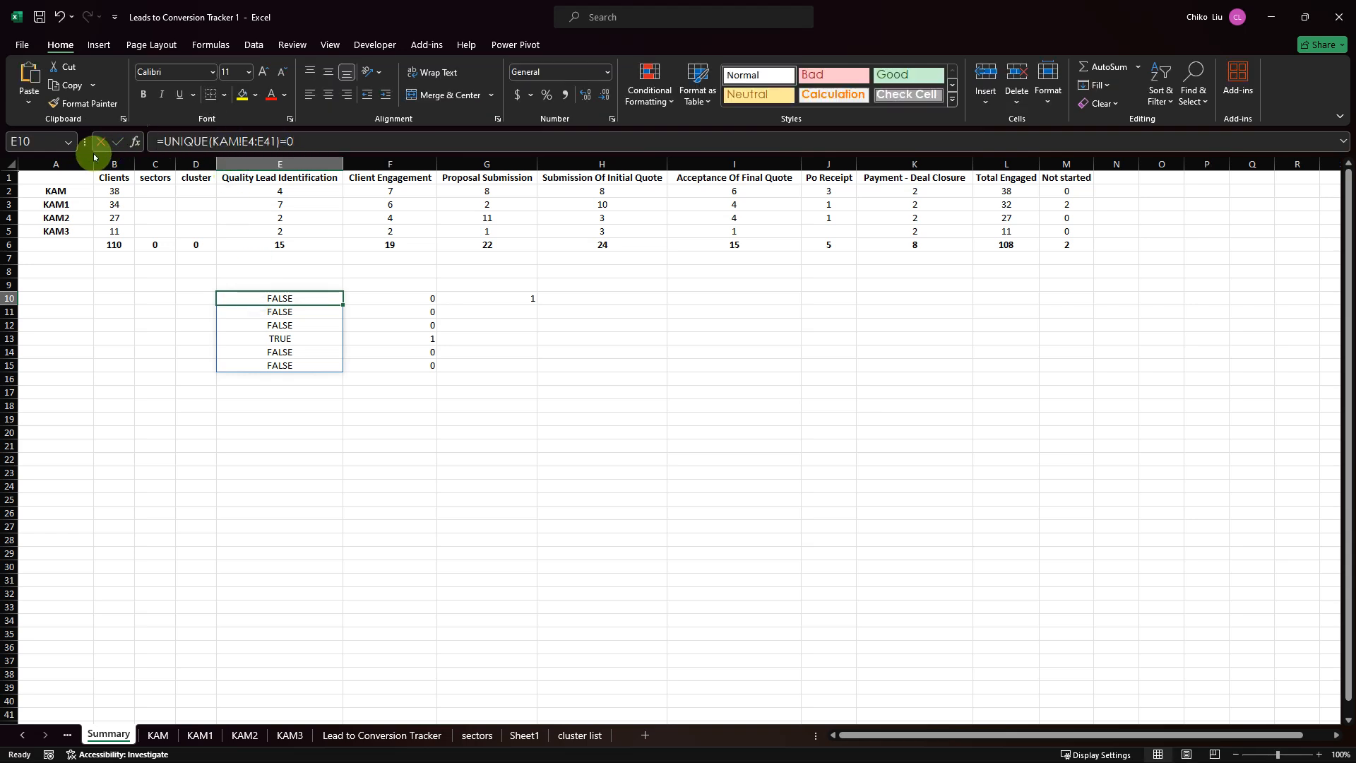
pyautogui.click(192, 300)
pyautogui.click(226, 142)
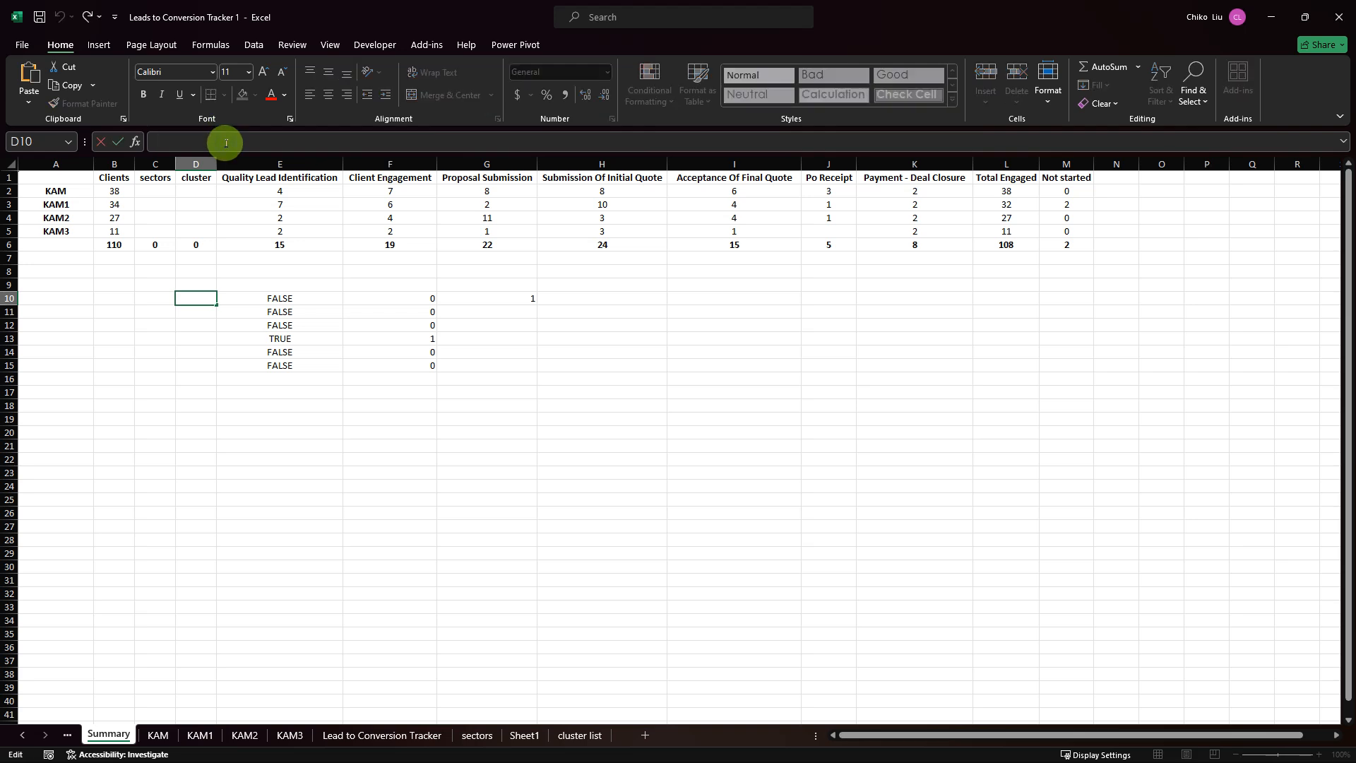
pyautogui.hotkey('ctrl', 'v')
pyautogui.press('Return')
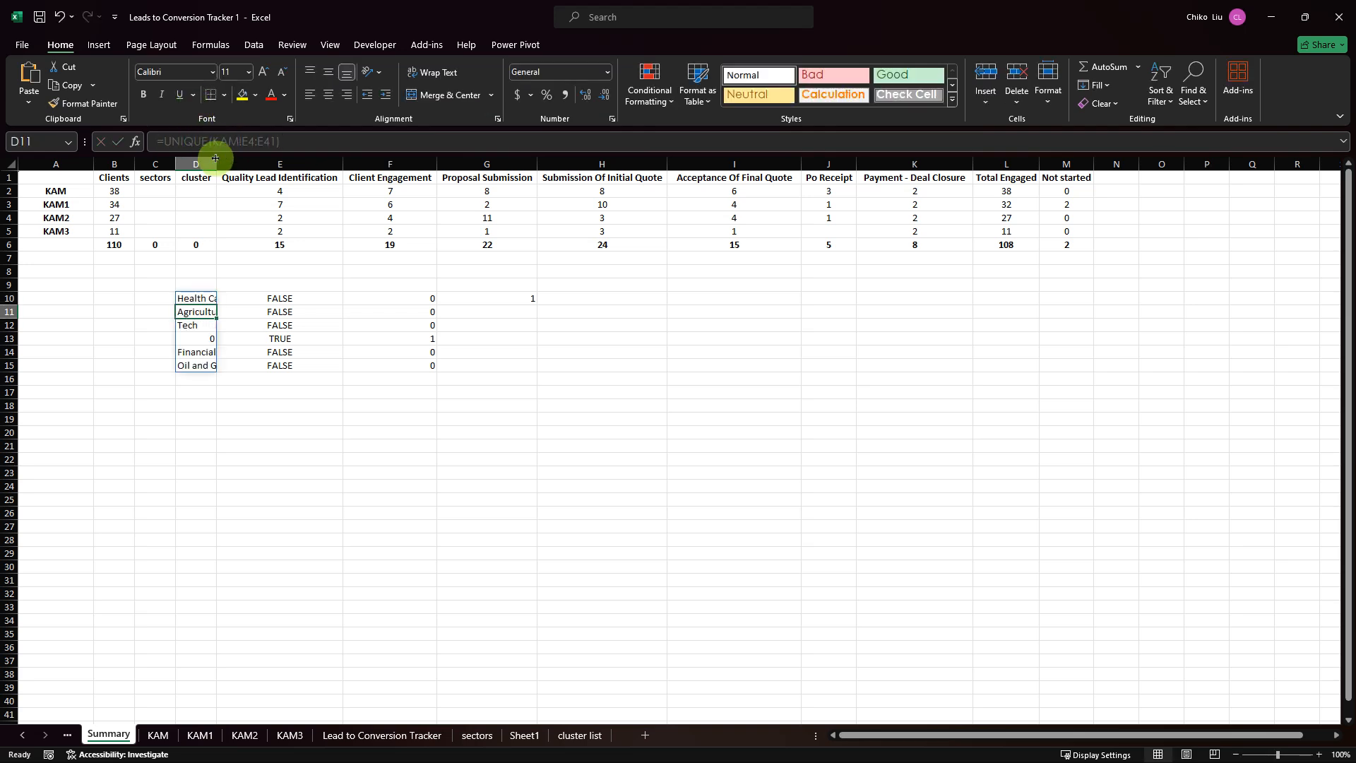
# - Autofit column D to its contents and review the spilled sector list in D10:D15, including the entry in D13
pyautogui.moveTo(217, 161); pyautogui.dragTo(217, 162)
pyautogui.doubleClick(216, 162)
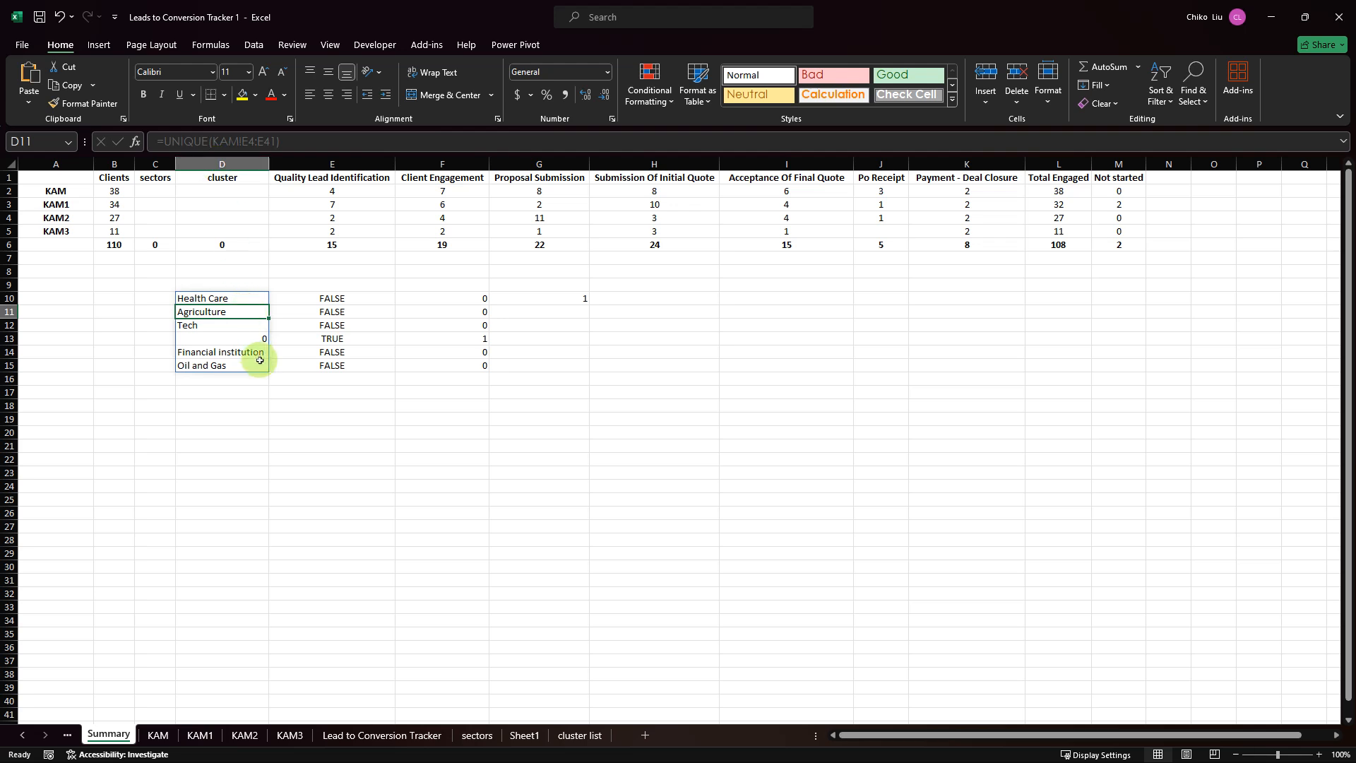
pyautogui.click(237, 342)
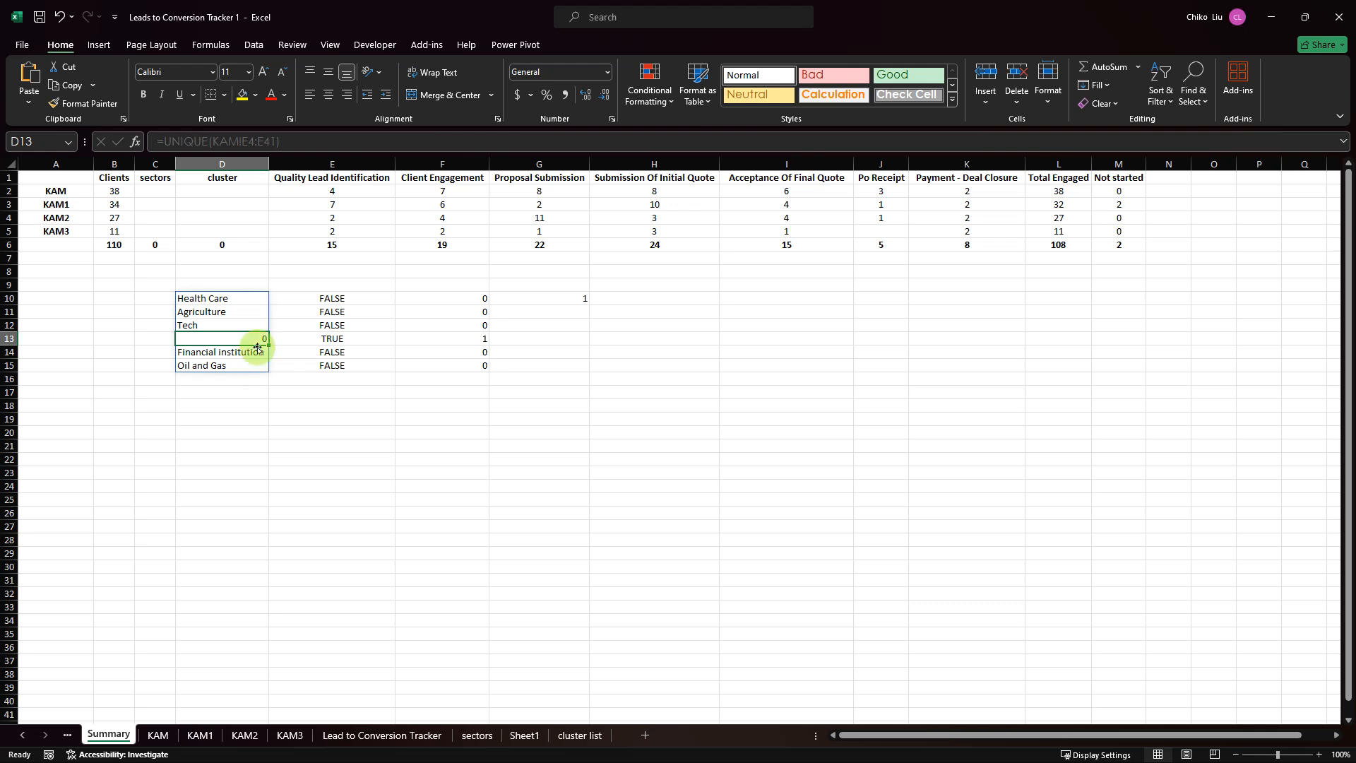
pyautogui.moveTo(239, 298); pyautogui.dragTo(234, 366)
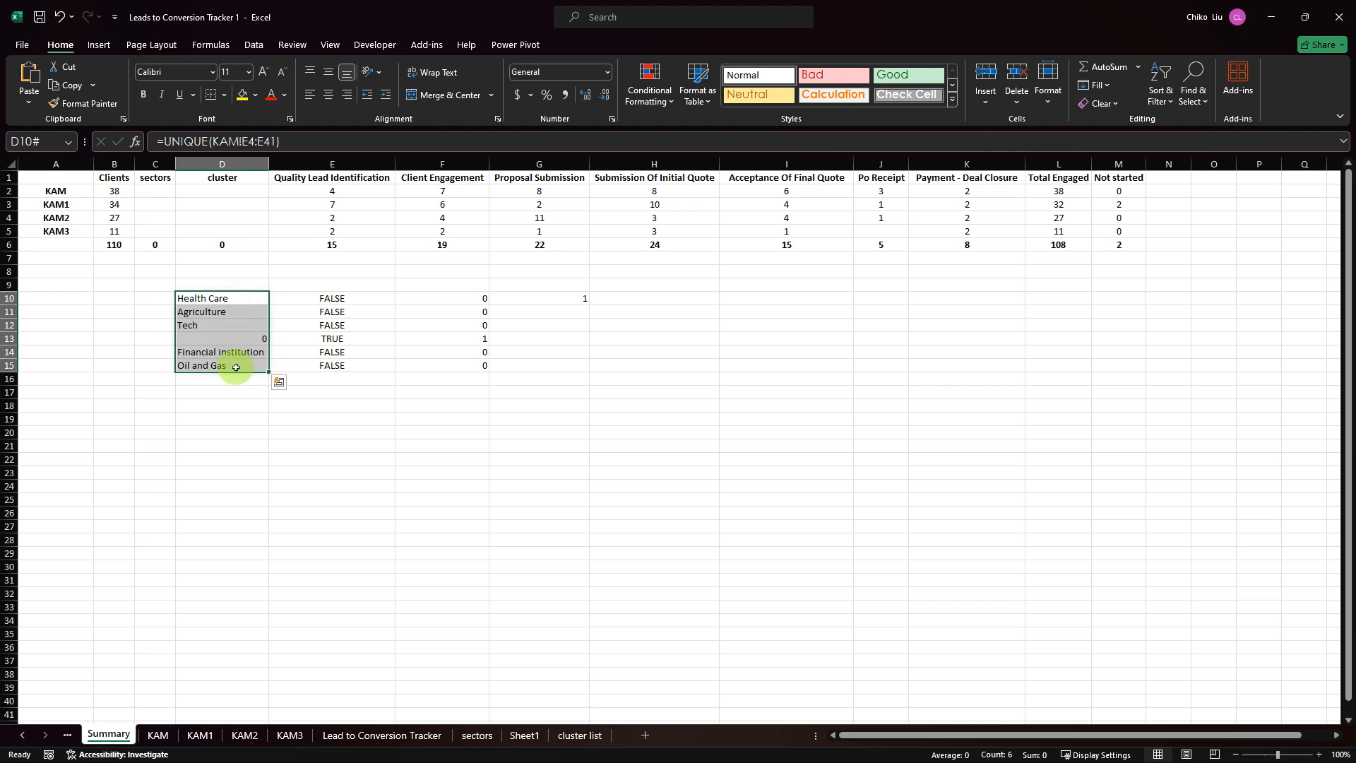
# - Try to enter 0 as the sector in cell E18 of the KAM sheet, dismiss the entry and return to the Summary sheet
pyautogui.click(157, 735)
pyautogui.click(382, 370)
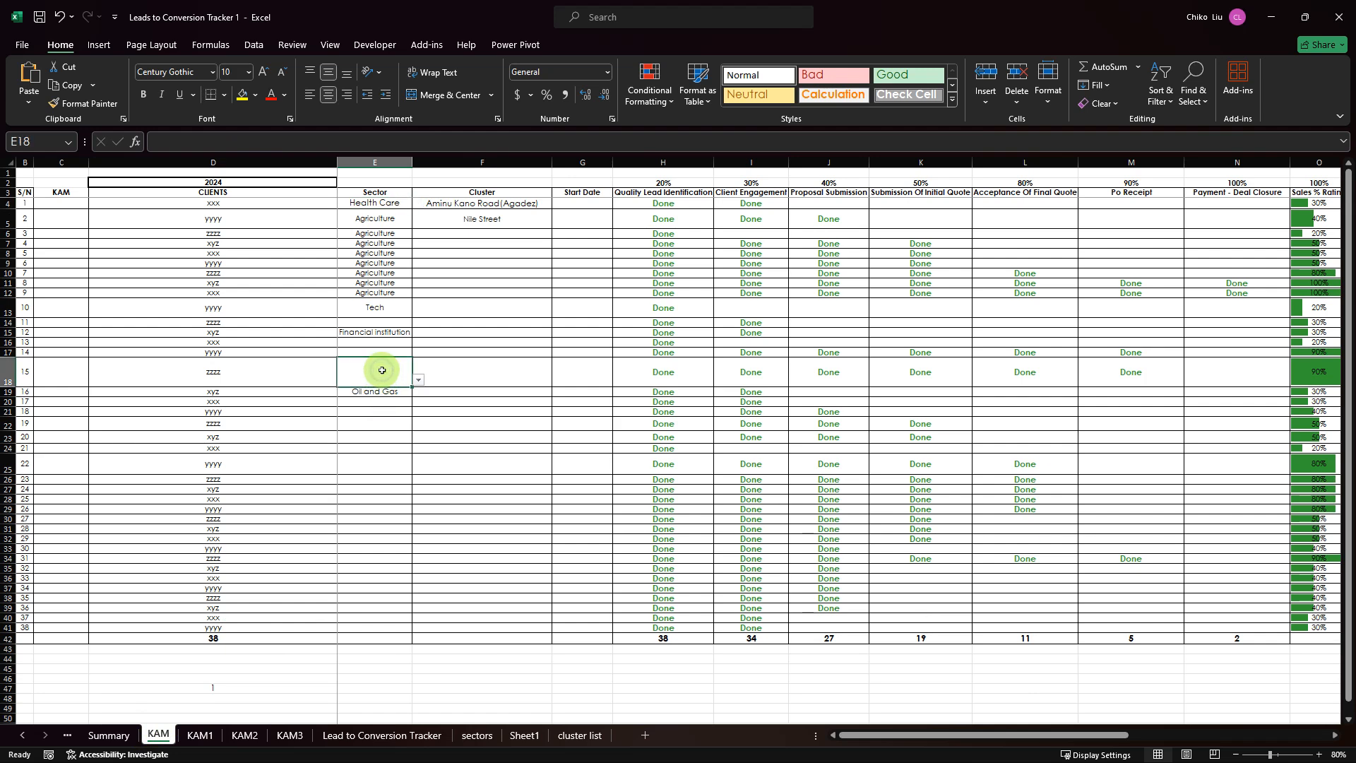
pyautogui.write('0')
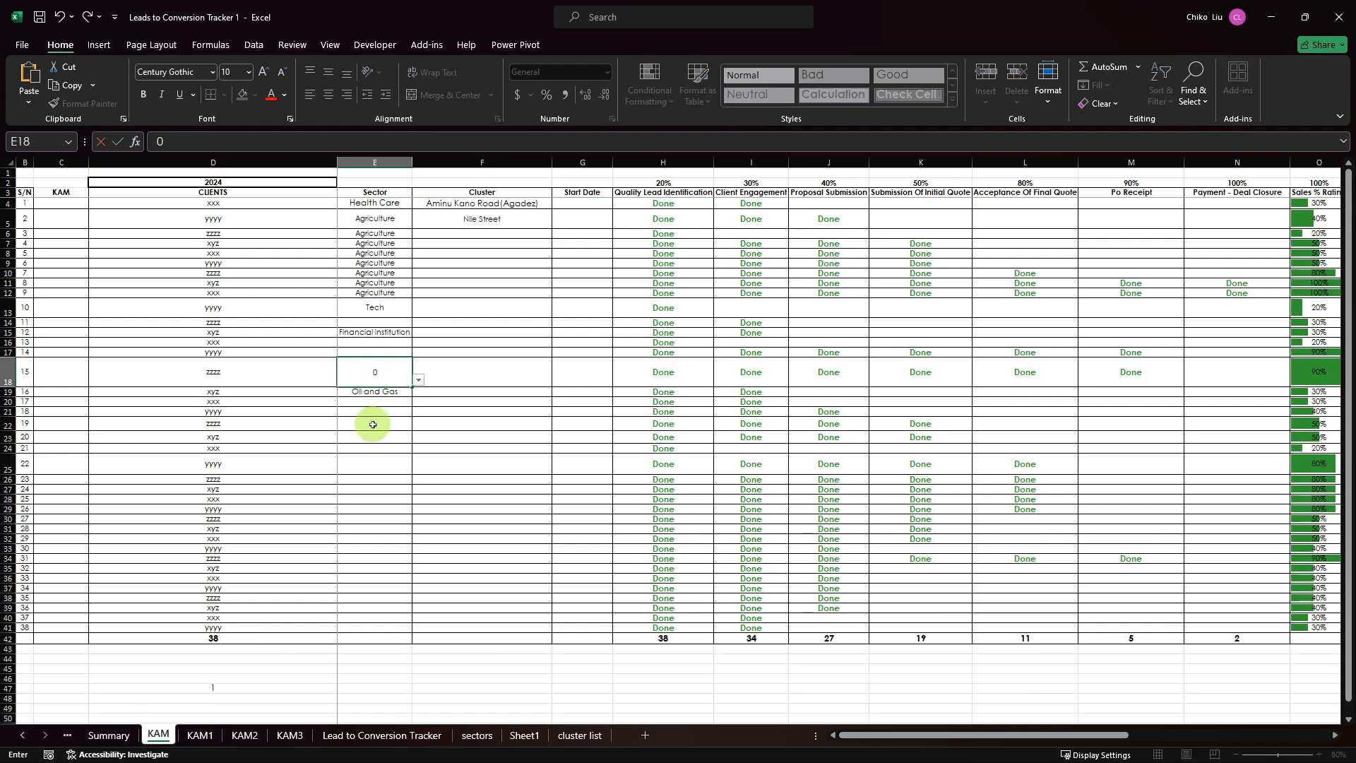
pyautogui.click(373, 424)
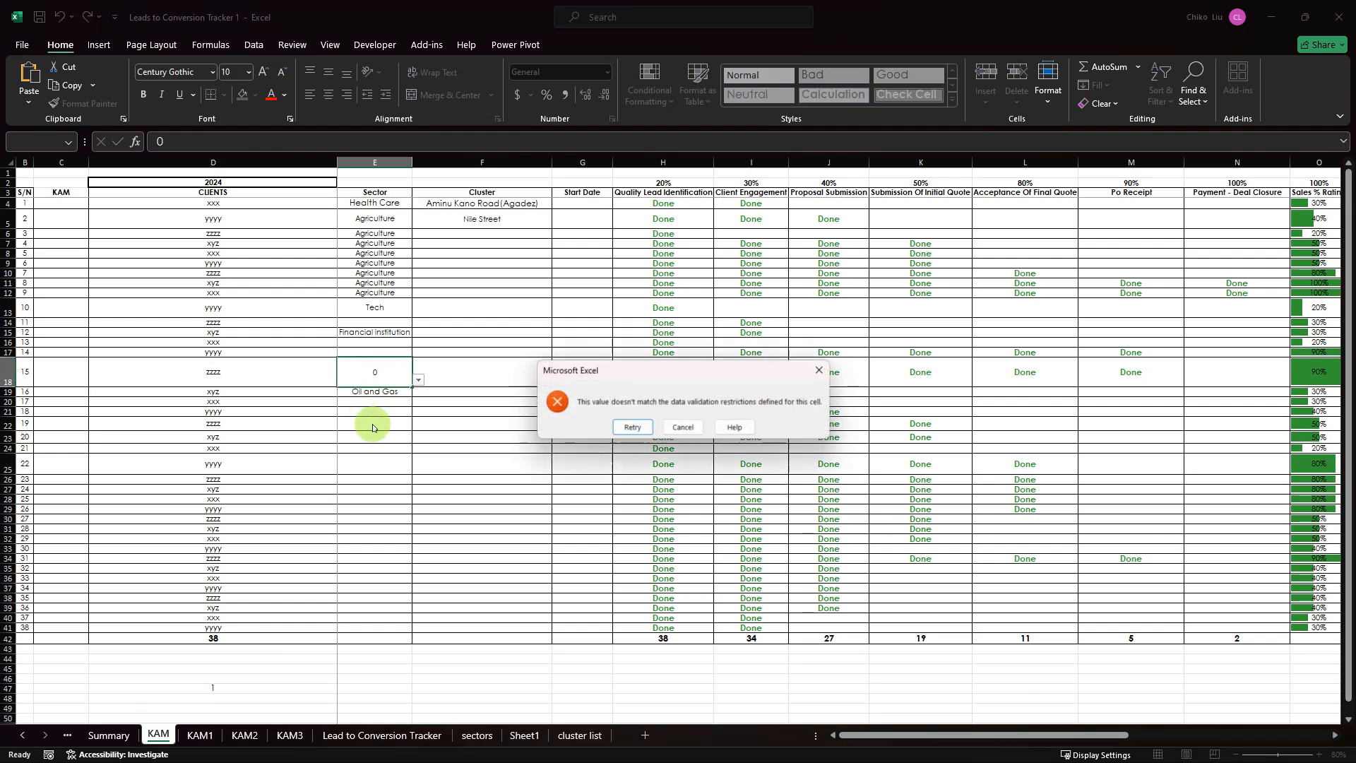
pyautogui.click(821, 370)
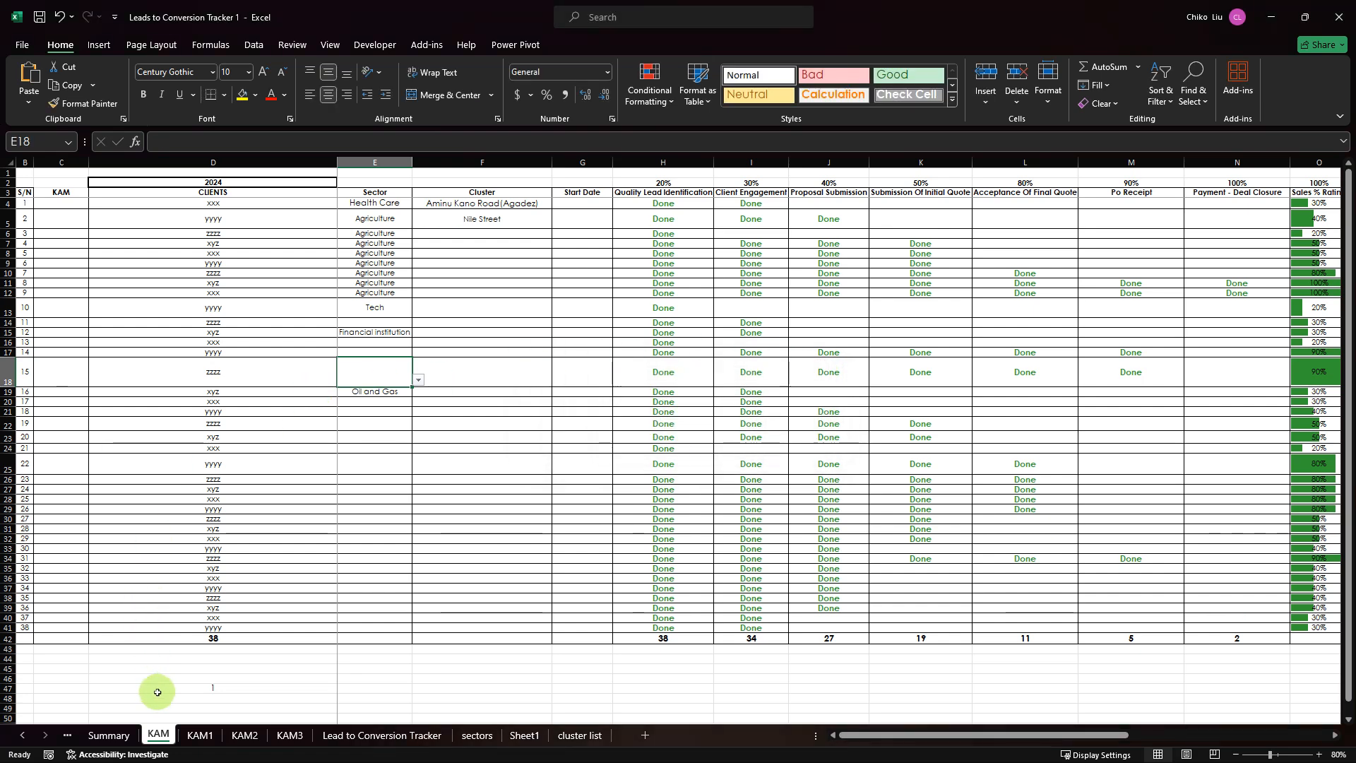
pyautogui.click(109, 734)
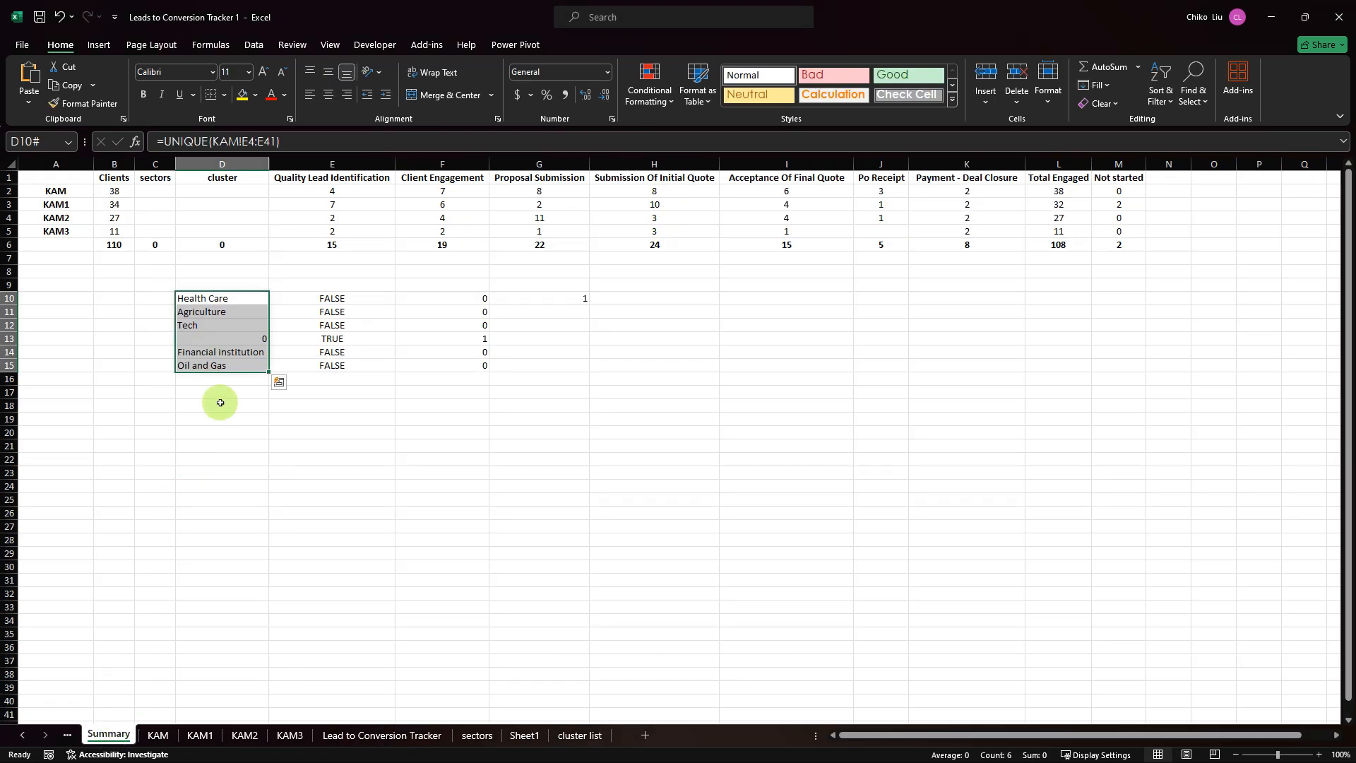
# - Compare the blank-sector entry in D13 with its logical result in E13 and the numeric flags in F10:F15
pyautogui.click(228, 338)
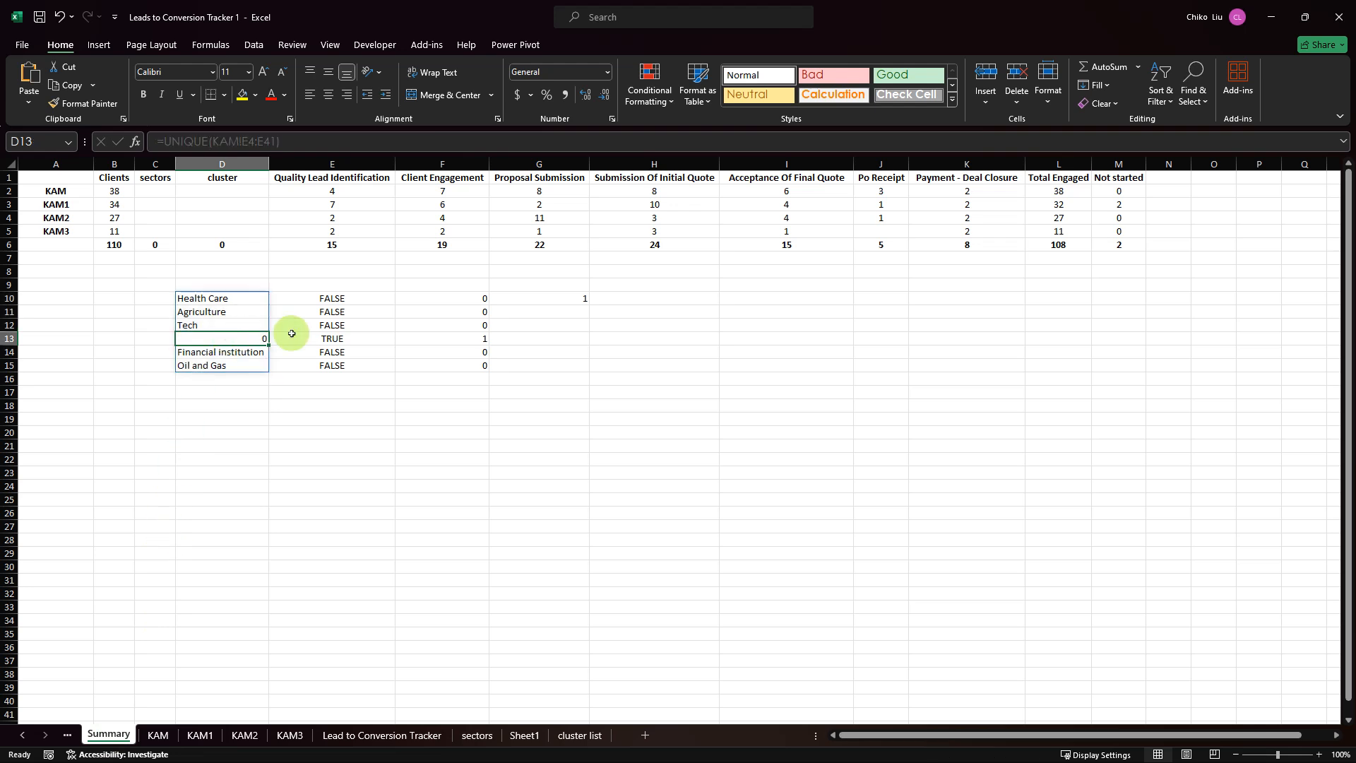
pyautogui.moveTo(460, 295); pyautogui.dragTo(462, 360)
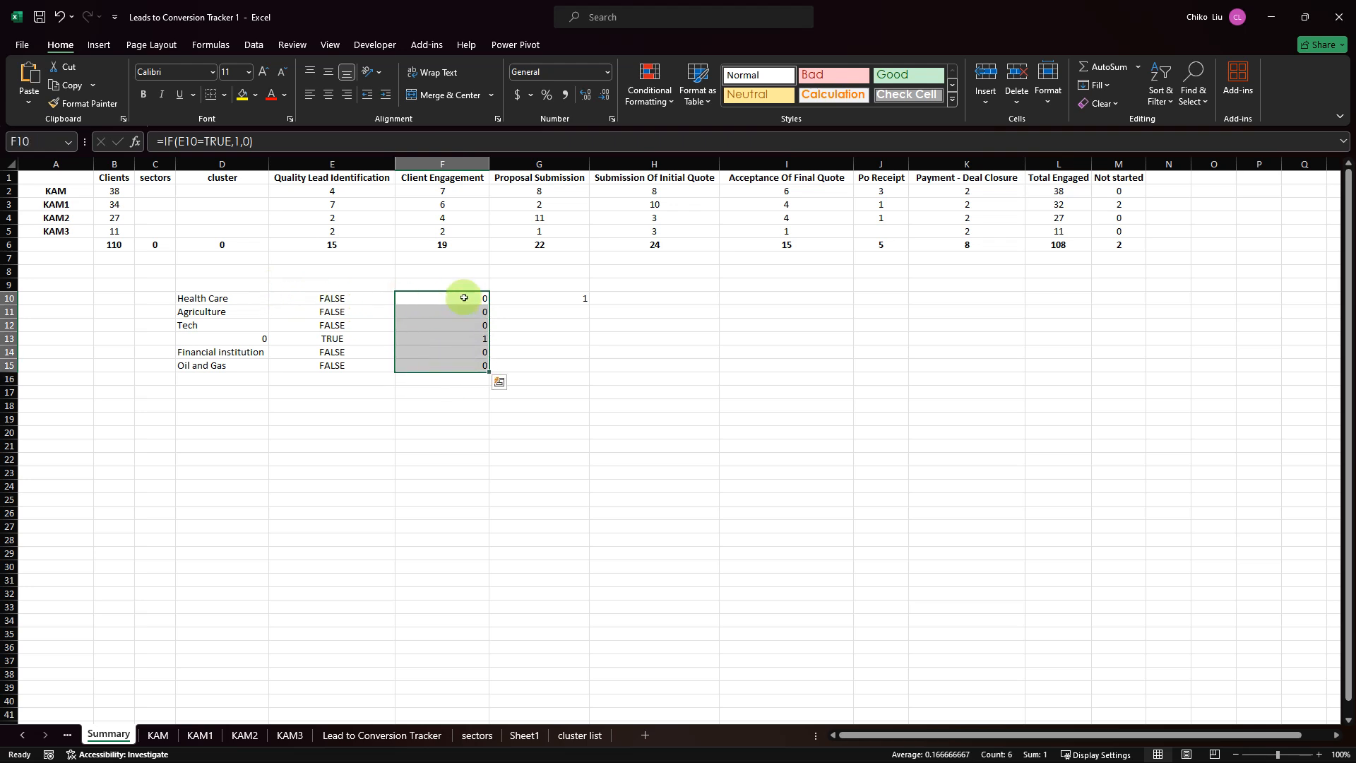
pyautogui.moveTo(460, 295); pyautogui.dragTo(472, 360)
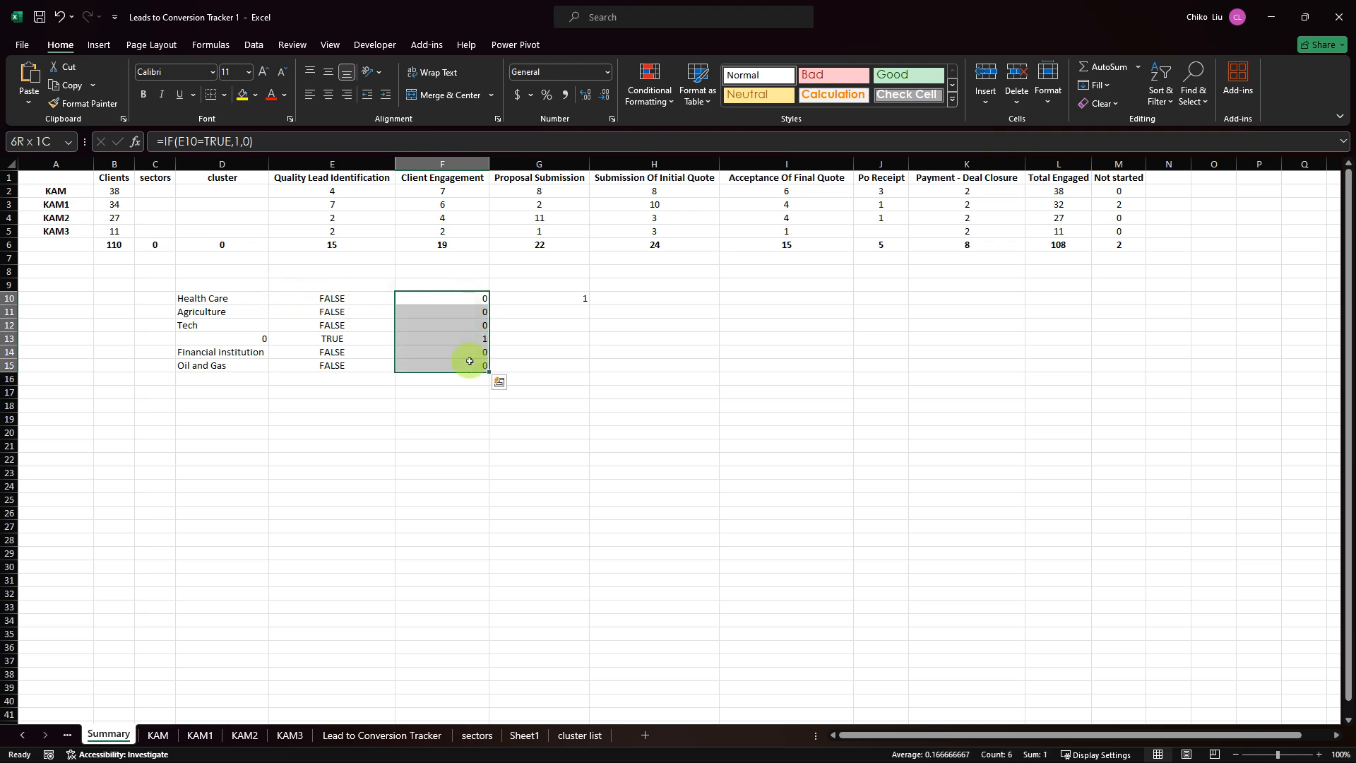
pyautogui.click(351, 339)
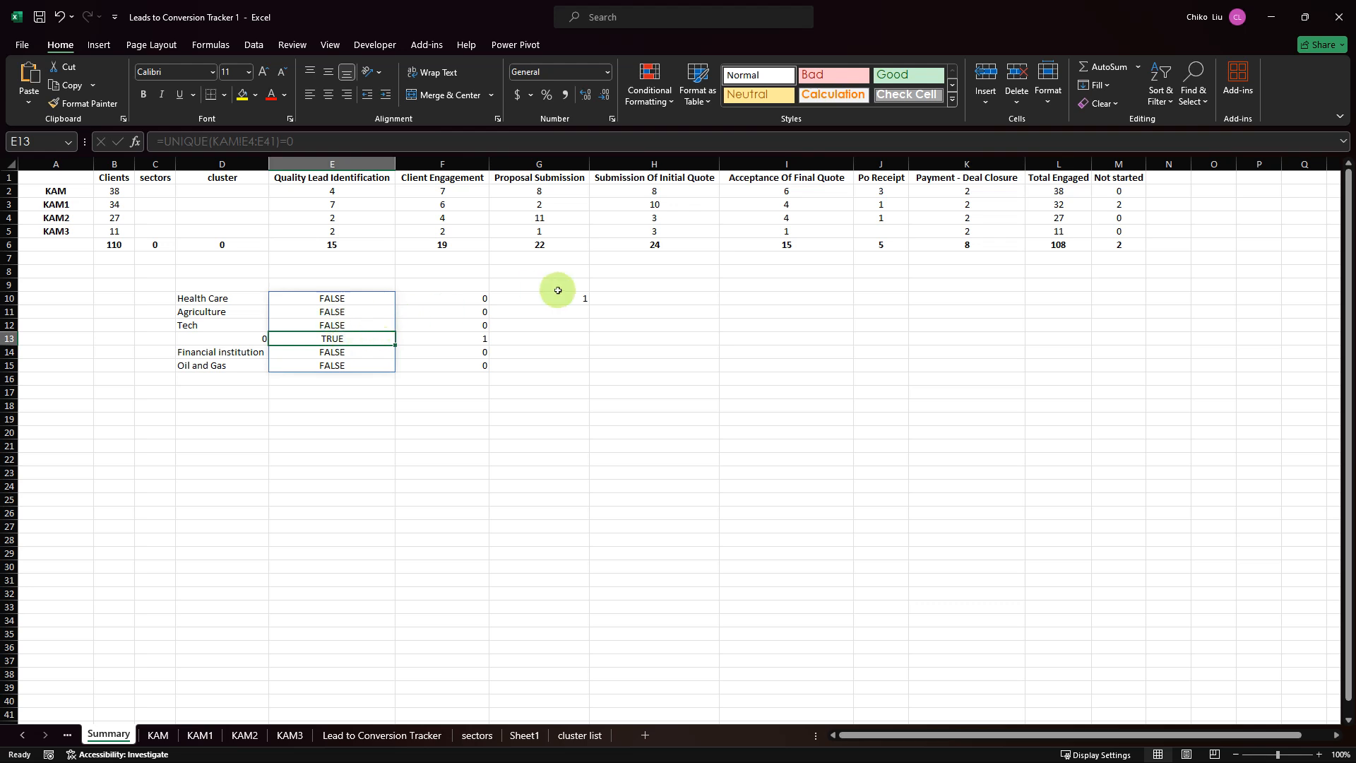
# - Begin a formula in Summary cell F18 with =SUM(IF(UNIQUE(KAM!E$4:E$41, locking the rows of the sector range
pyautogui.click(424, 408)
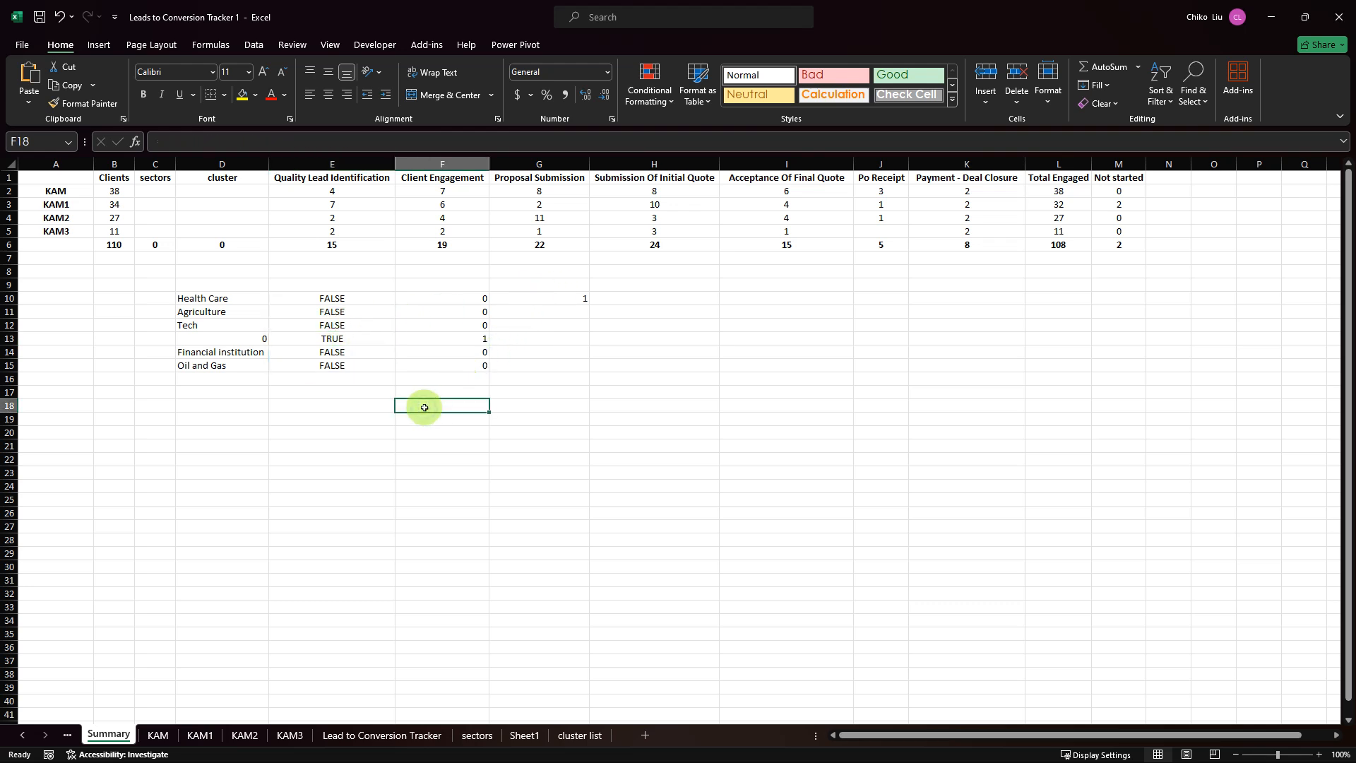
pyautogui.write('=SUM(')
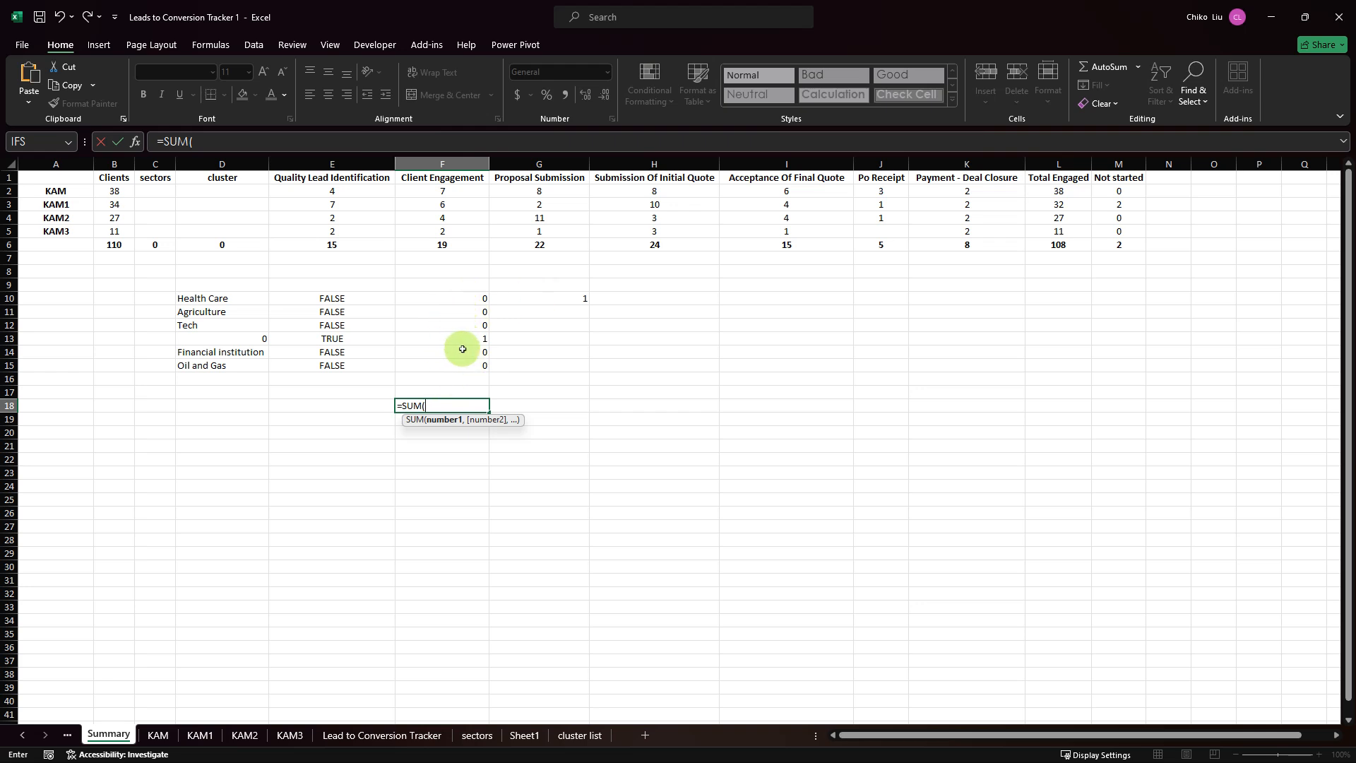
pyautogui.write('if')
pyautogui.press('Tab')
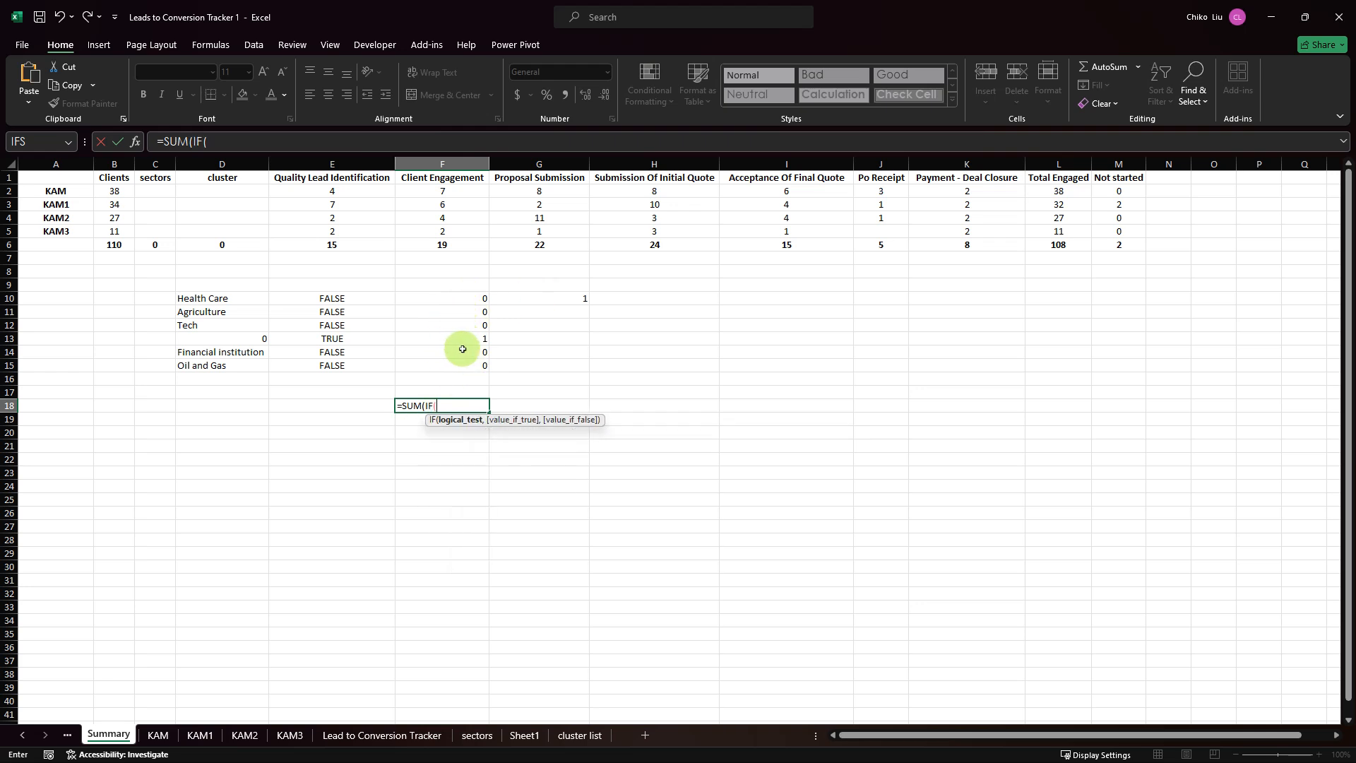
pyautogui.write('un')
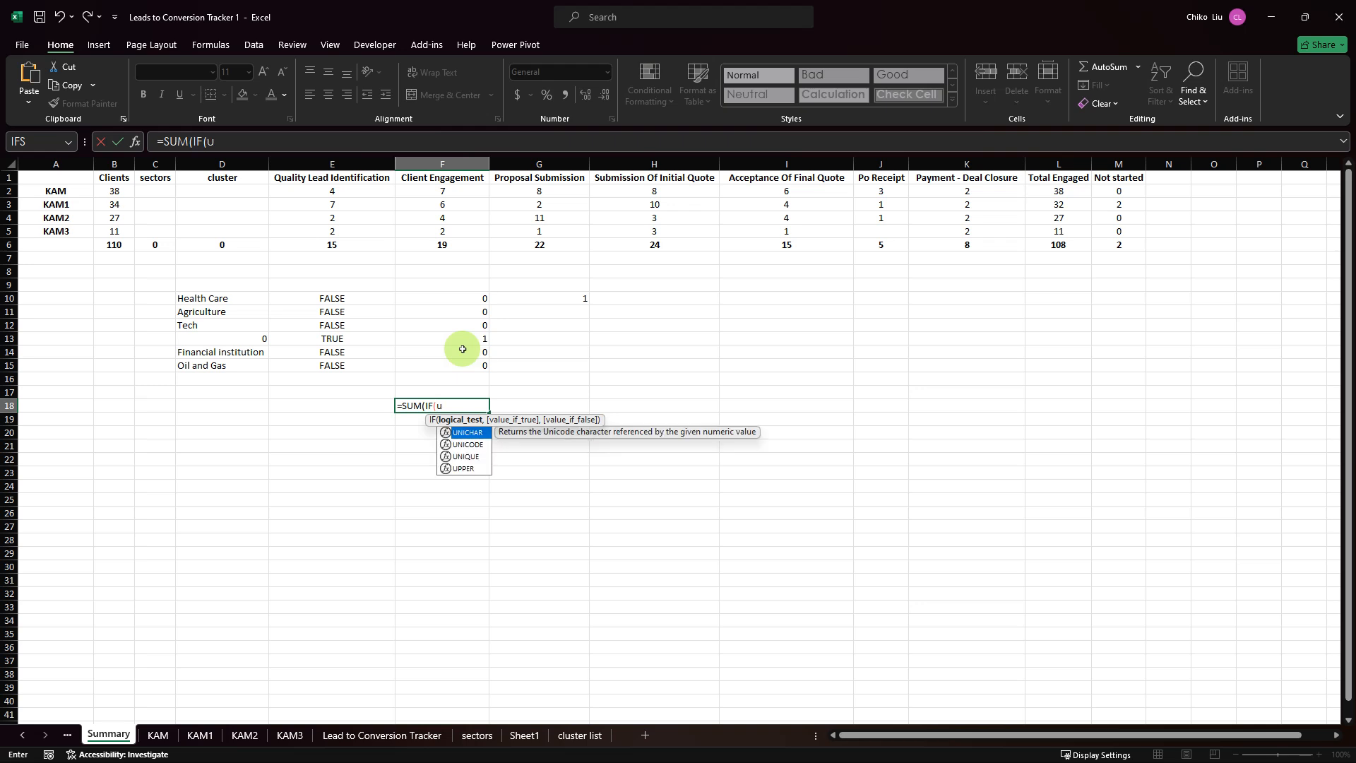
pyautogui.press('Down')
pyautogui.press('Down')
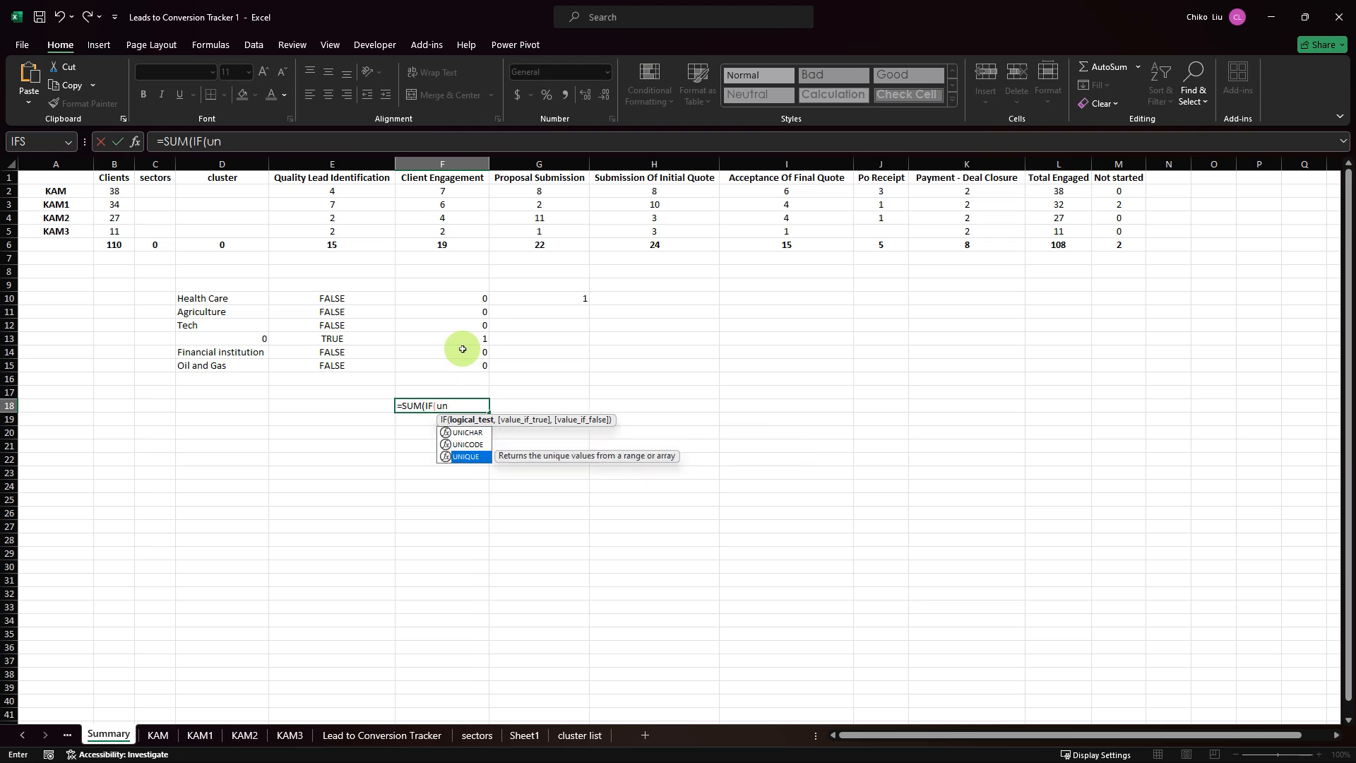
pyautogui.press('Tab')
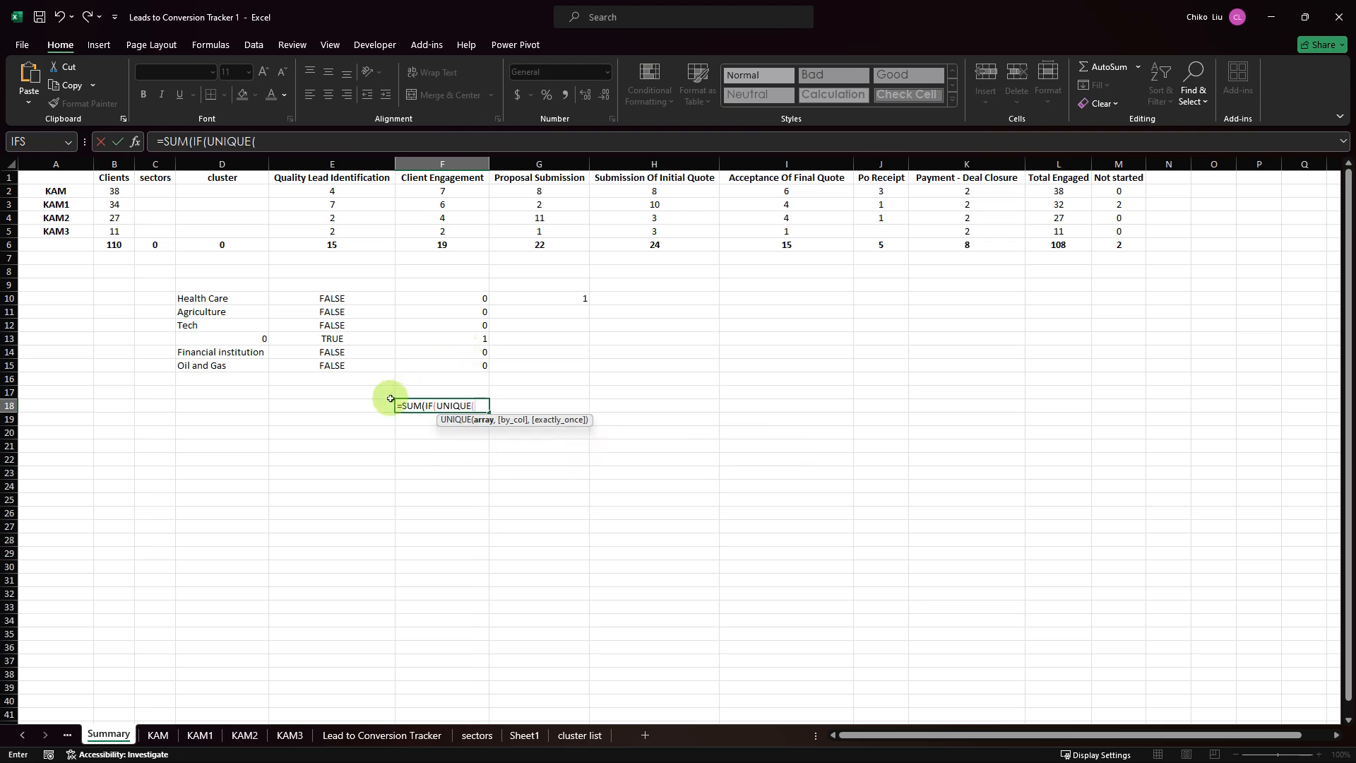
pyautogui.click(158, 736)
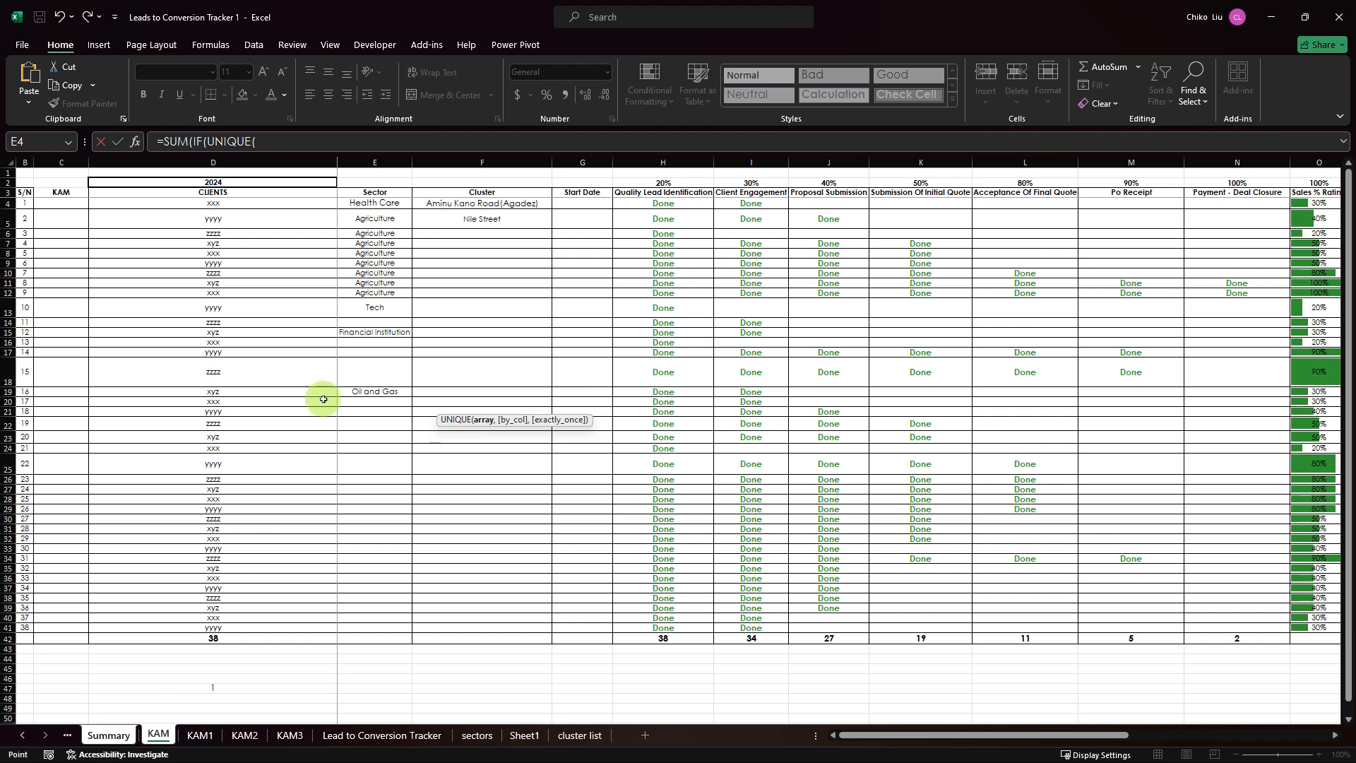
pyautogui.moveTo(357, 203); pyautogui.dragTo(348, 622)
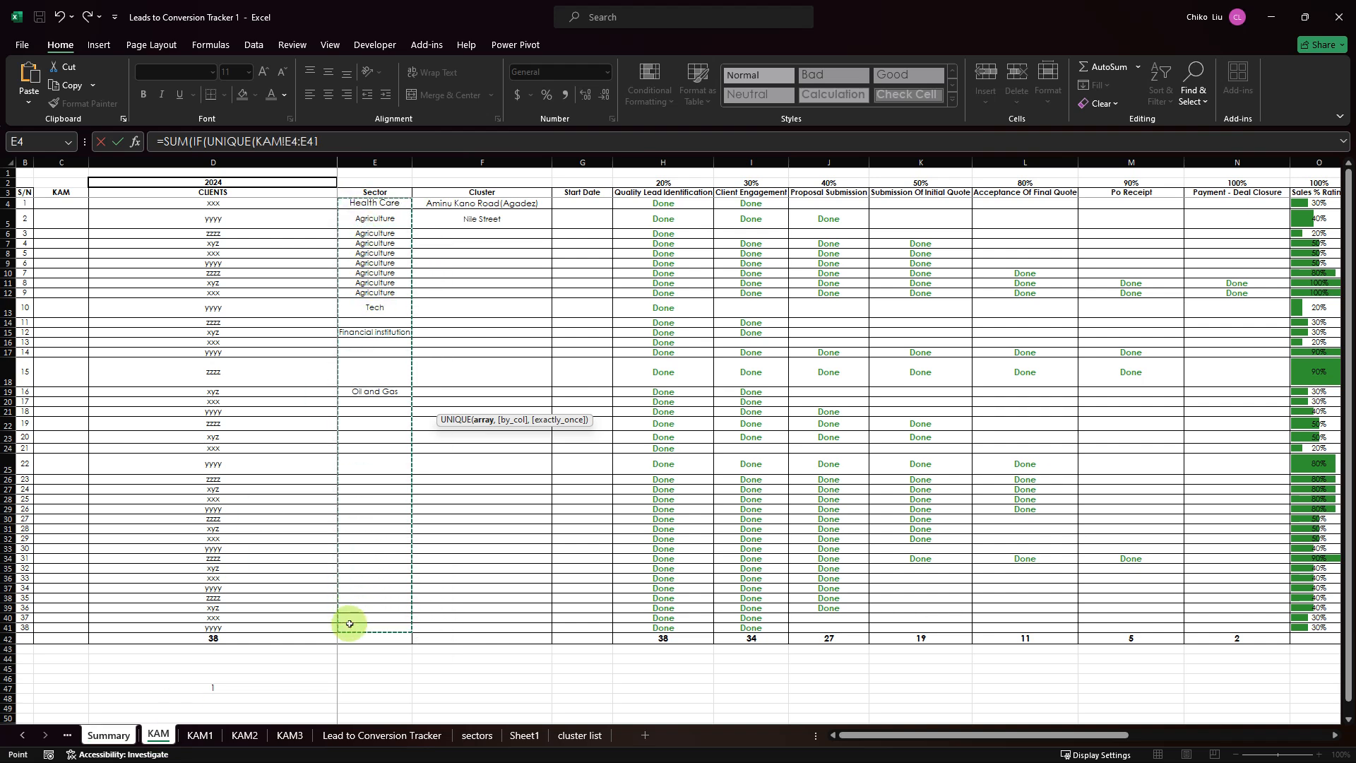
pyautogui.press('F4')
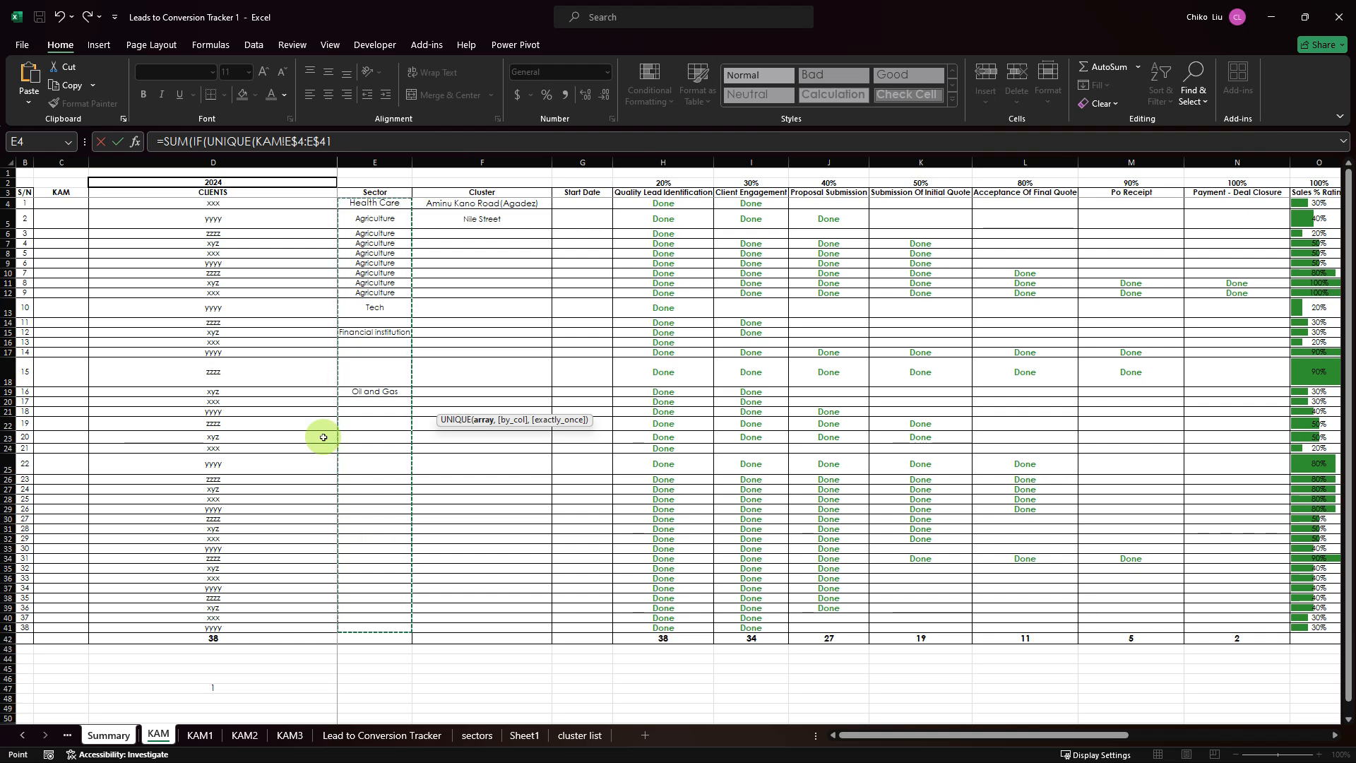
# - Complete the F18 formula with )=0)=TRUE,1,0)) after the sector range and try to commit it
pyautogui.write(')=0')
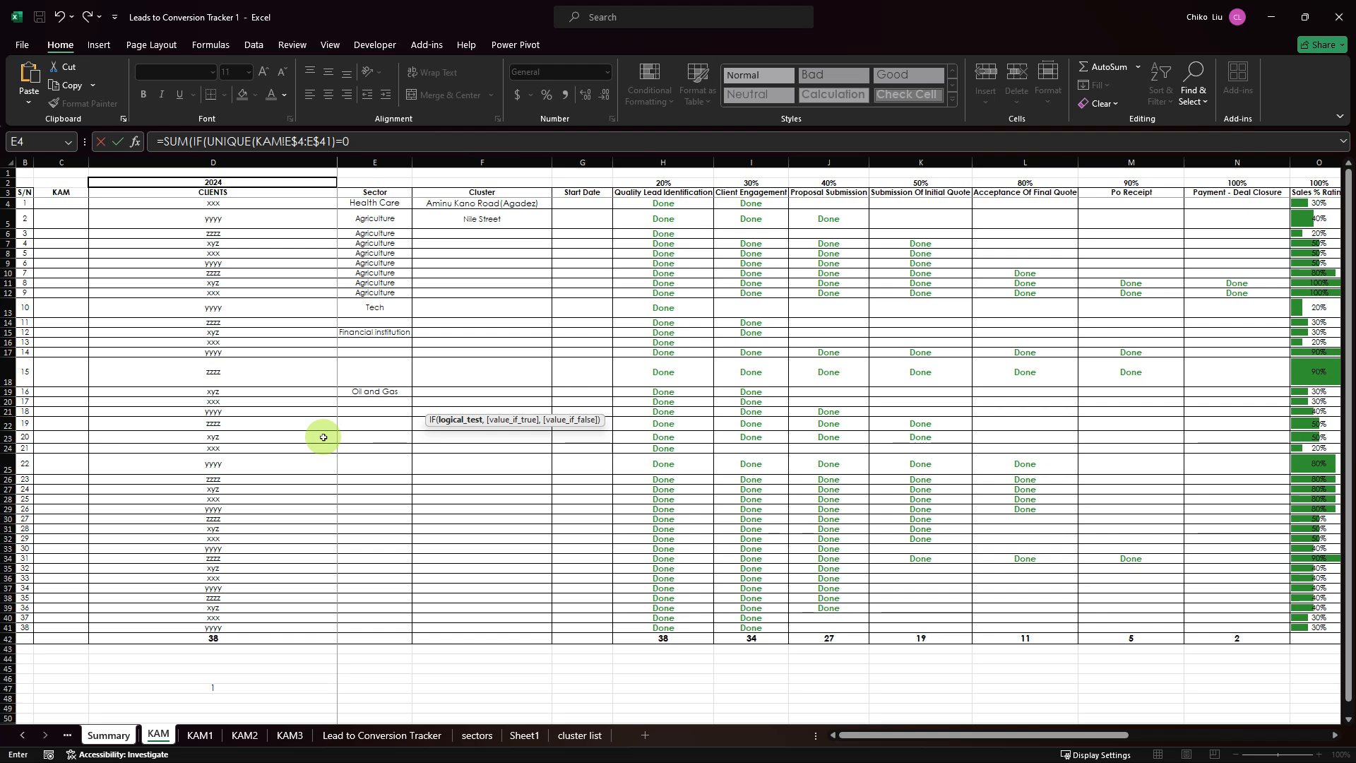
pyautogui.write(')')
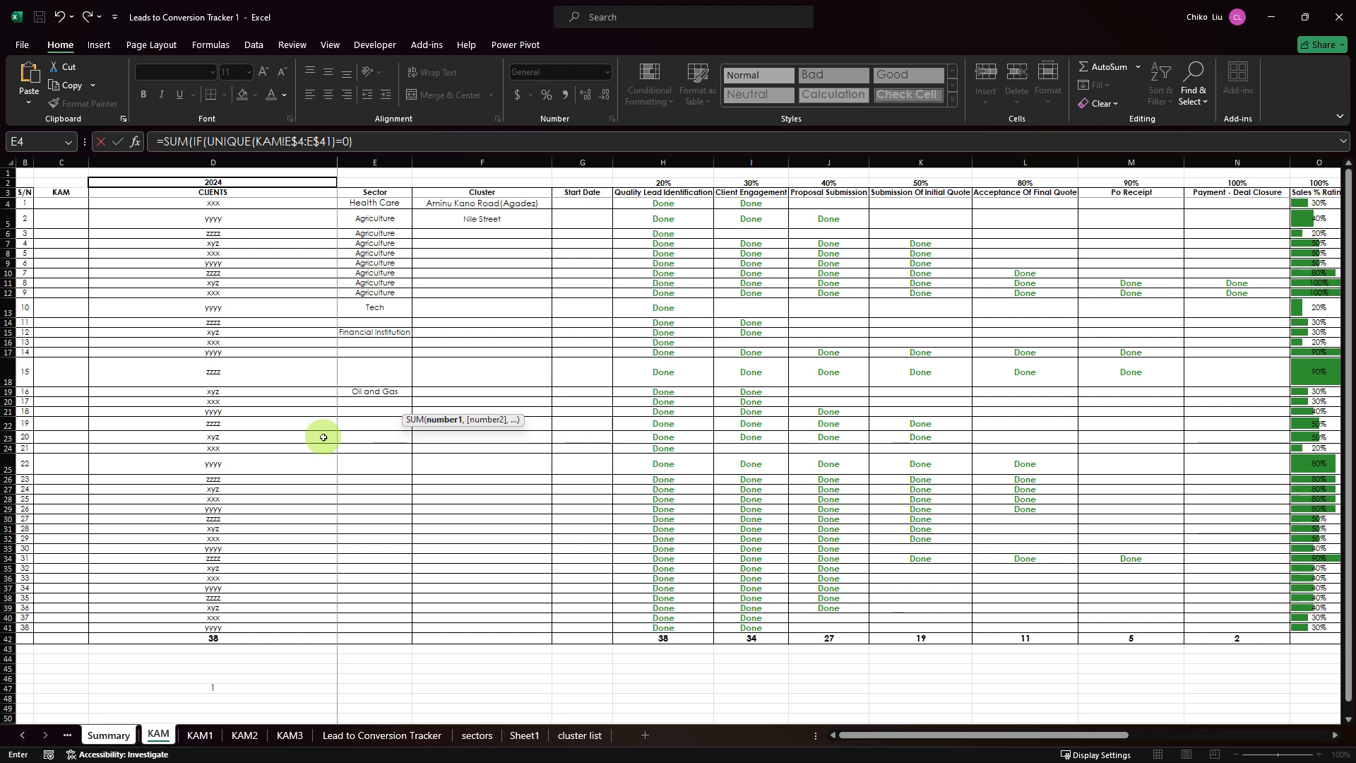
pyautogui.write('=Tru')
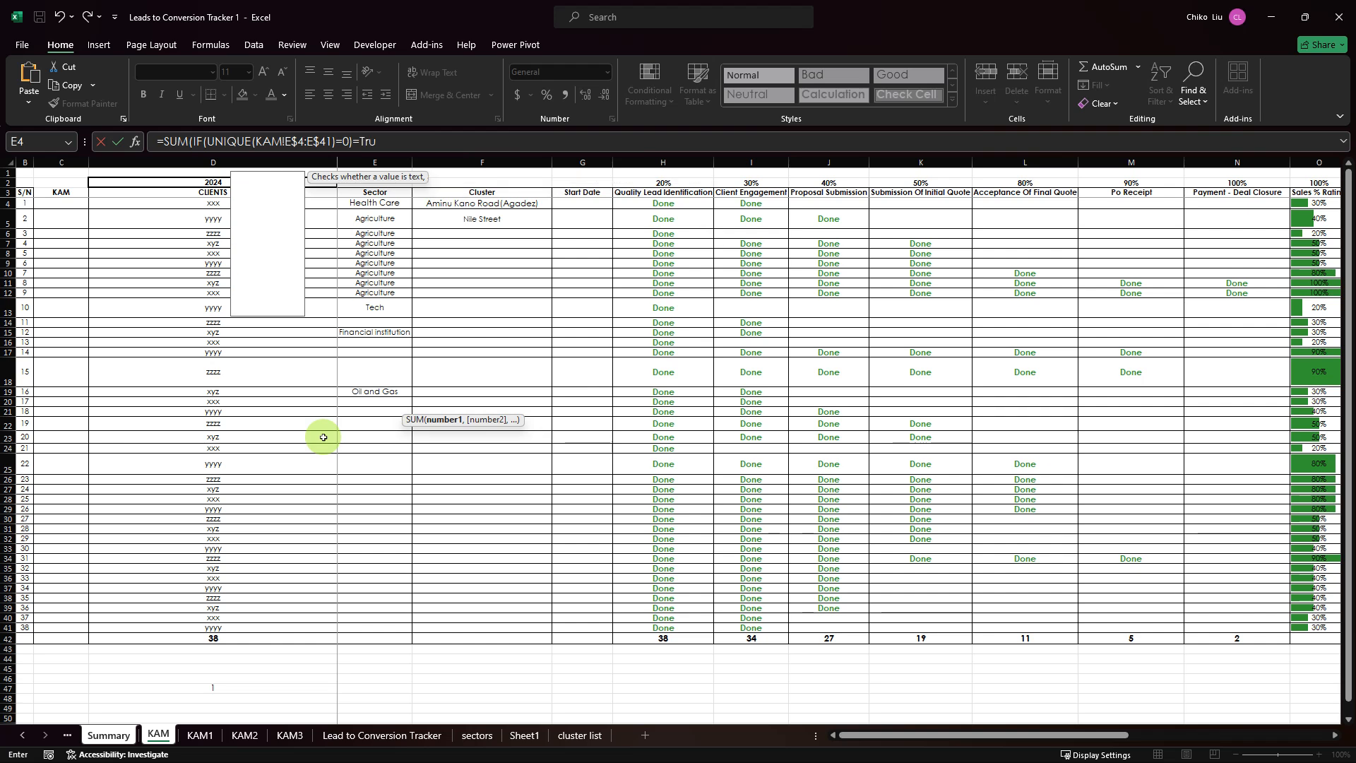
pyautogui.press('Tab')
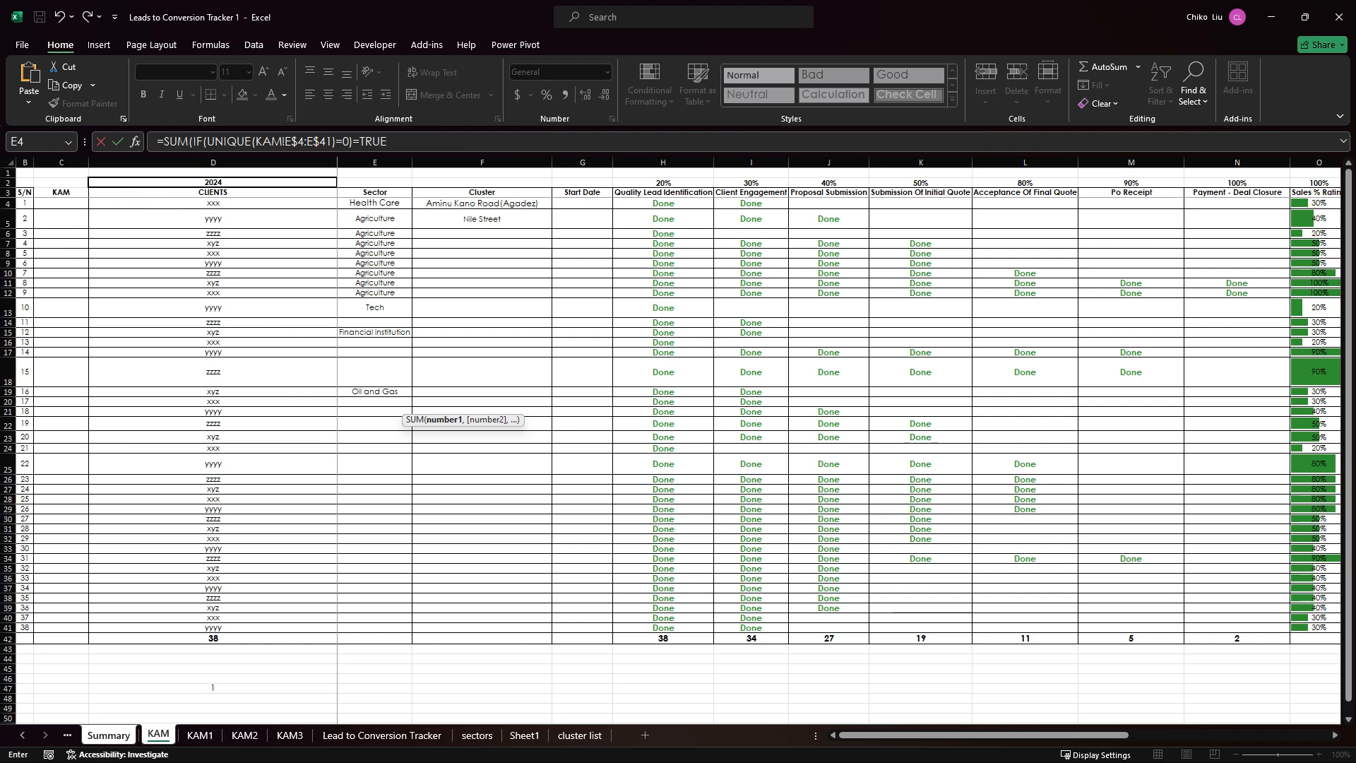
pyautogui.click(382, 142)
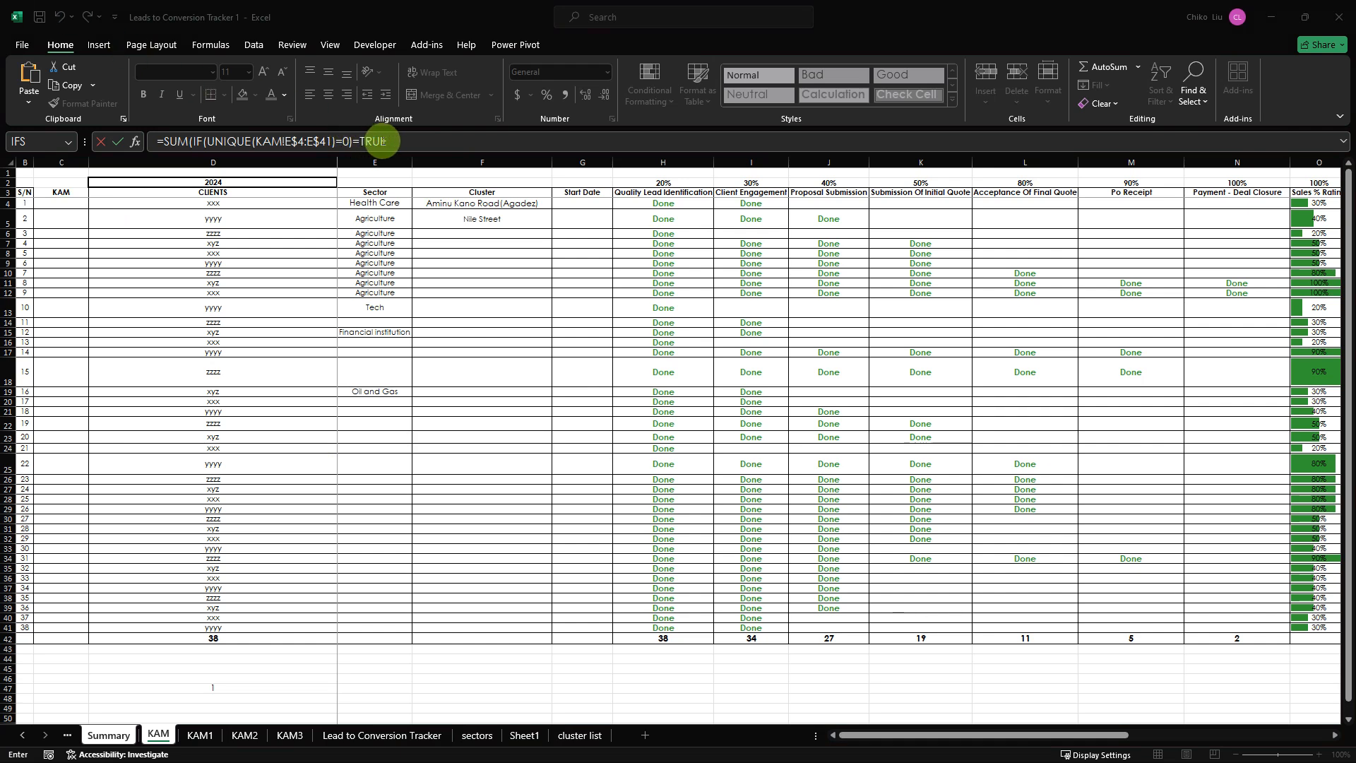
pyautogui.click(402, 138)
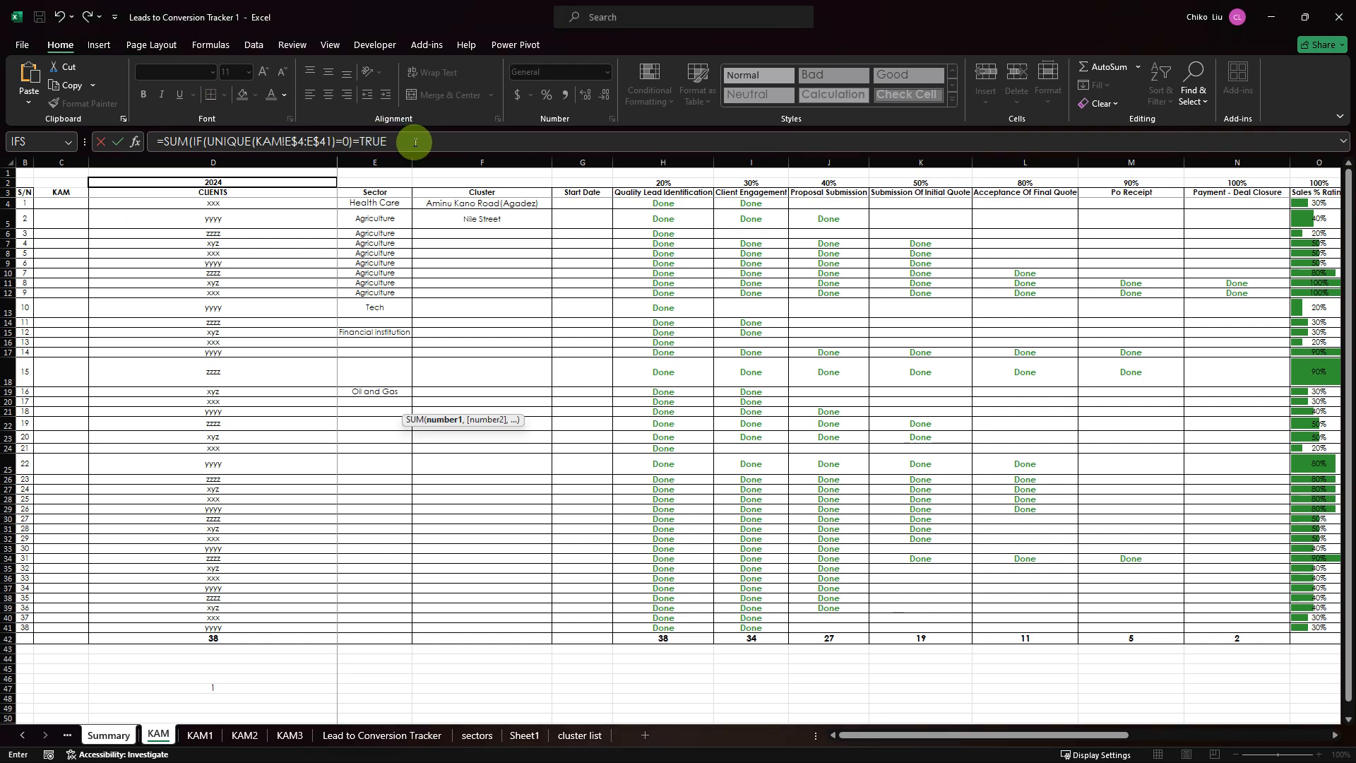
pyautogui.click(417, 141)
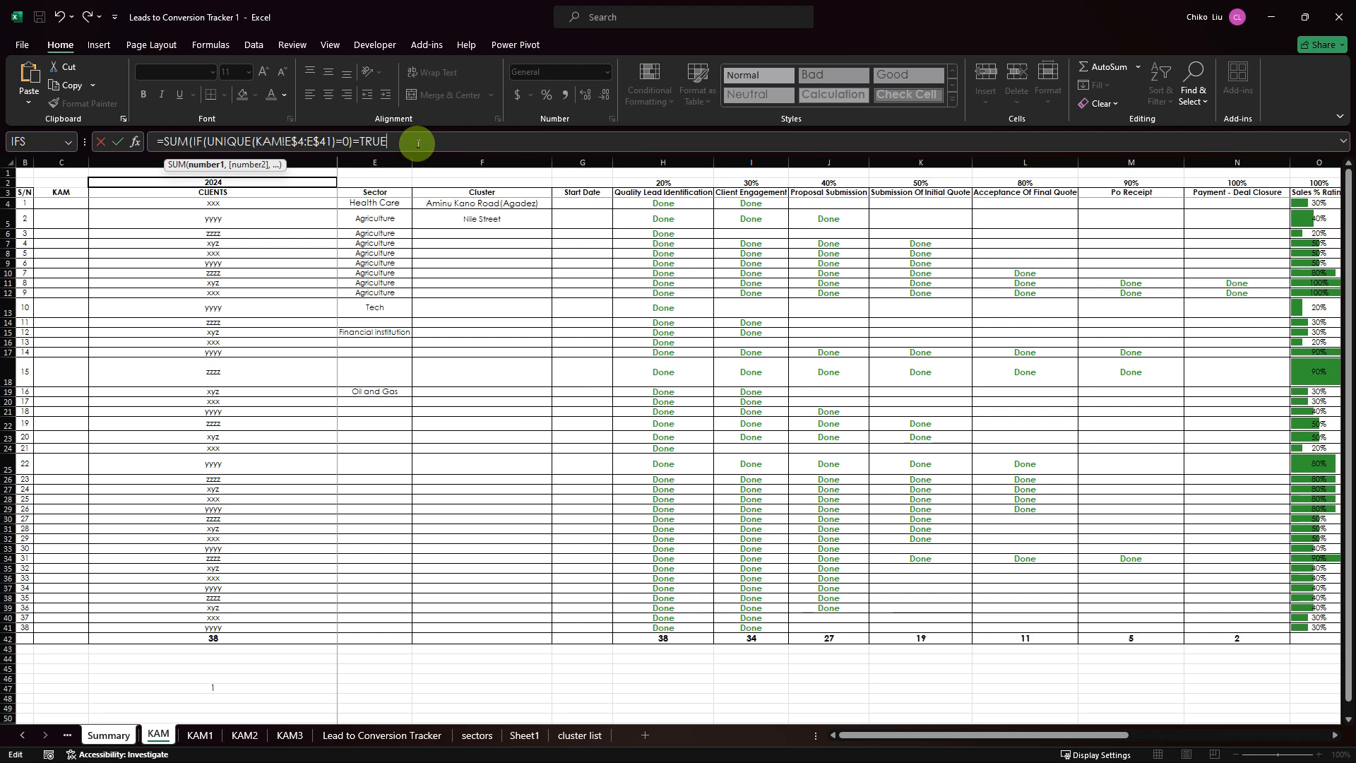
pyautogui.write(',')
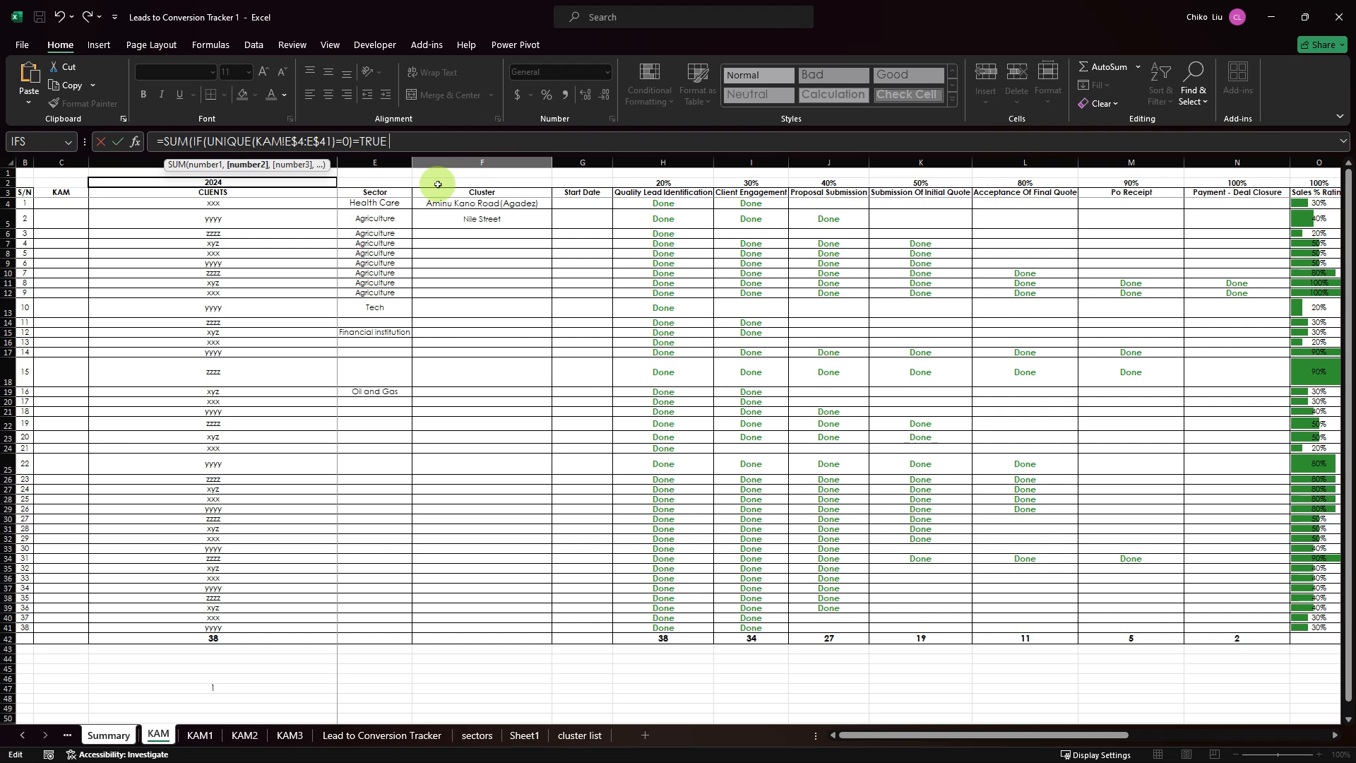
pyautogui.write('1,0')
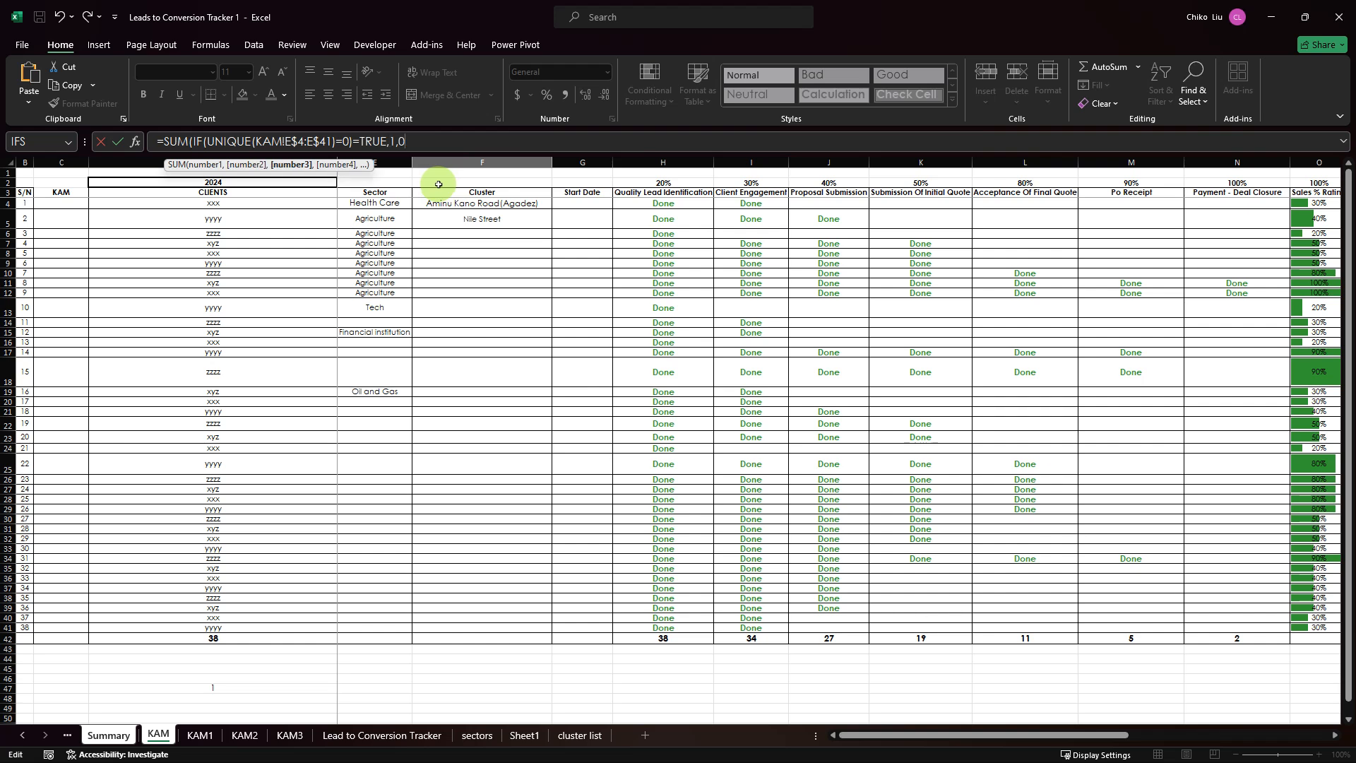
pyautogui.write('))')
pyautogui.press('Return')
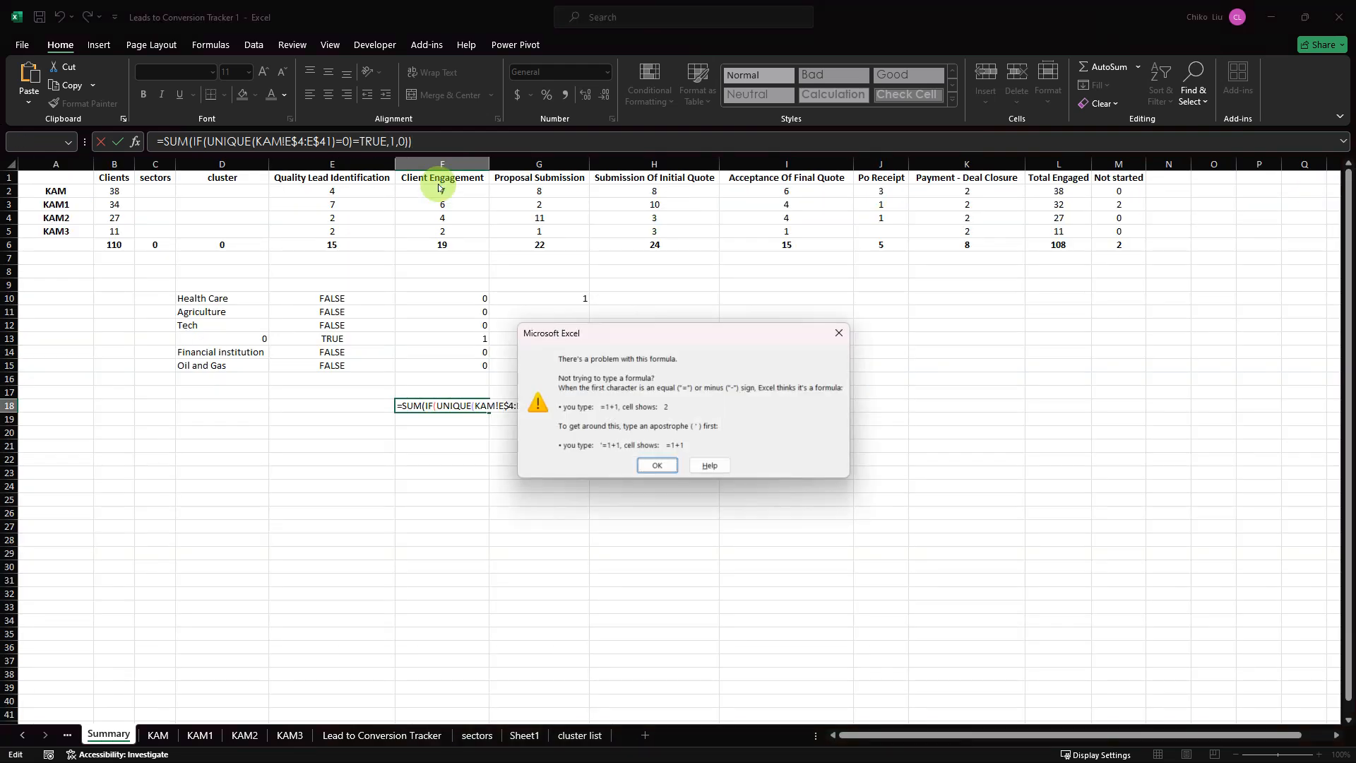
# - Add the missing opening parenthesis before UNIQUE so F18 contains =SUM(IF((UNIQUE(KAM!E$4:E$41)=0)=TRUE,1,0))
pyautogui.press('Return')
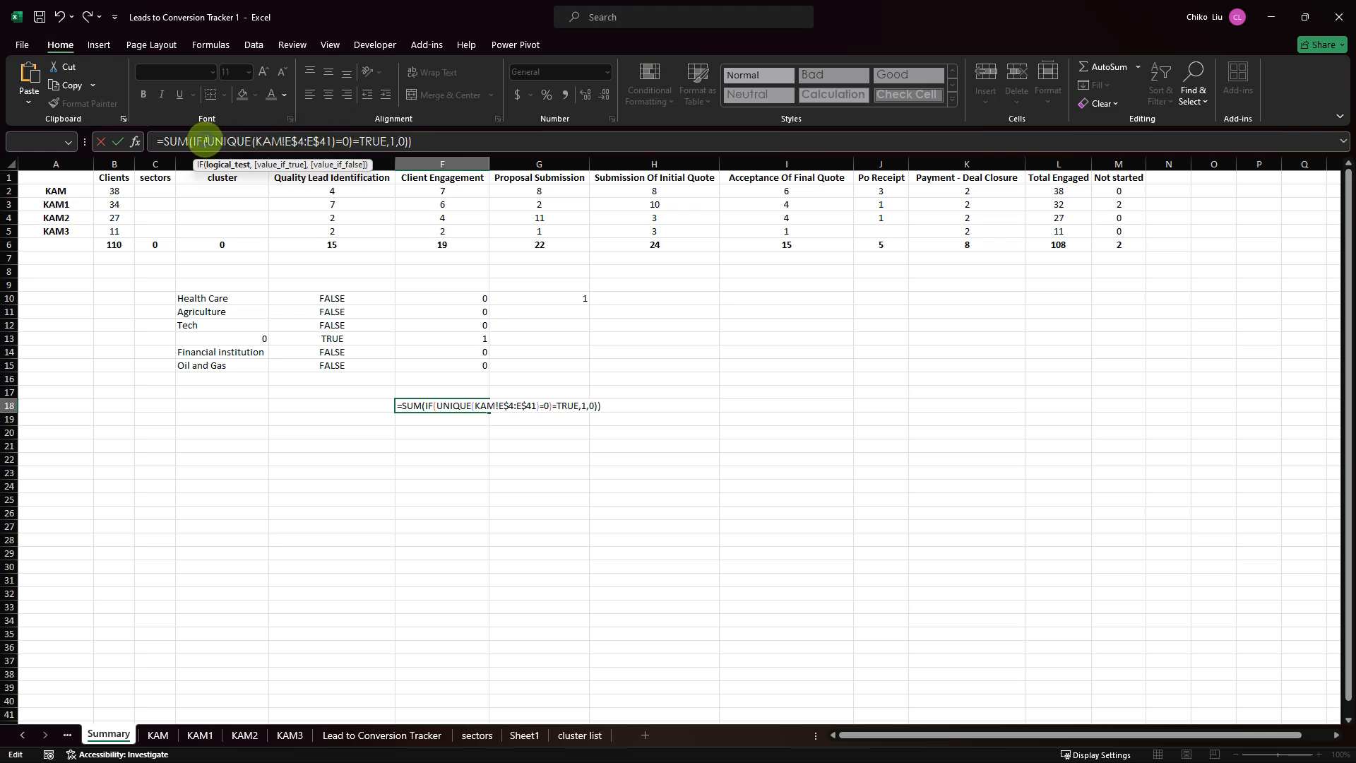
pyautogui.write('(')
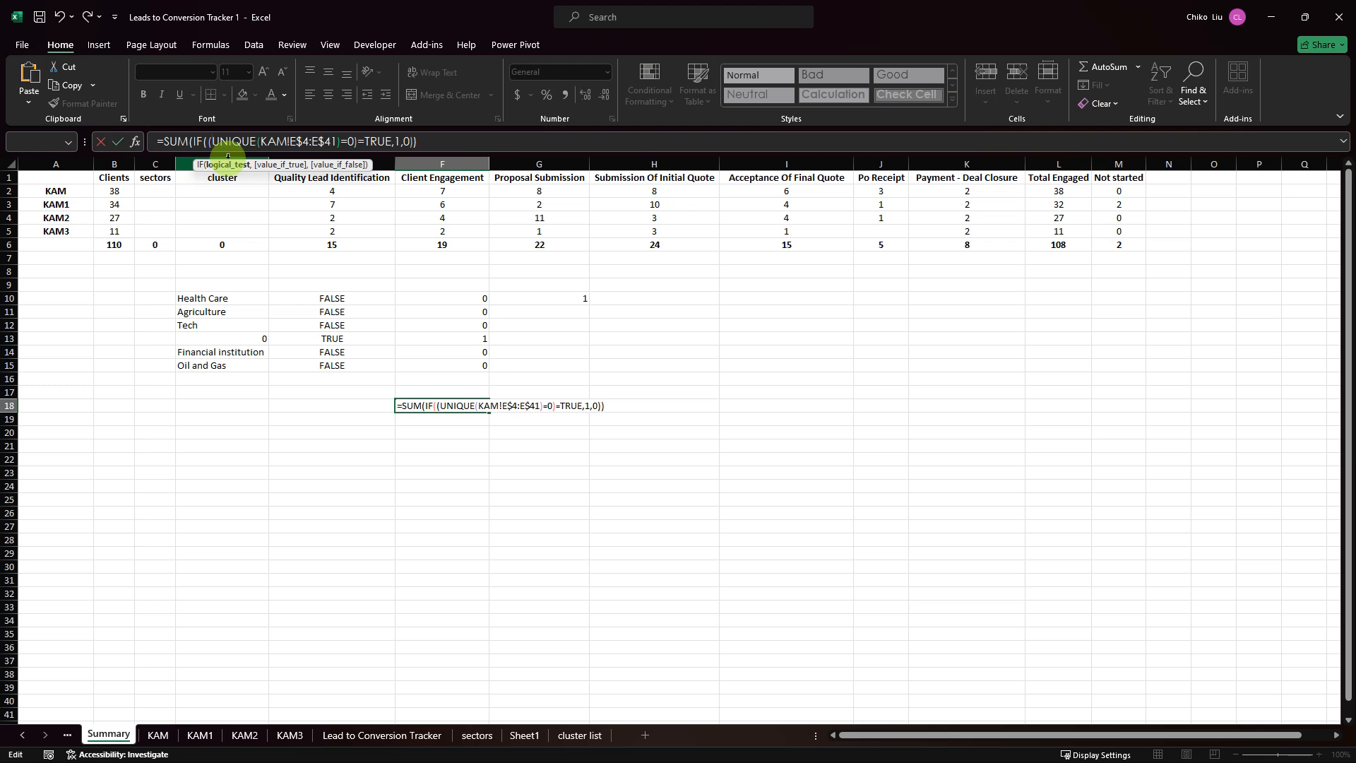
pyautogui.press('Return')
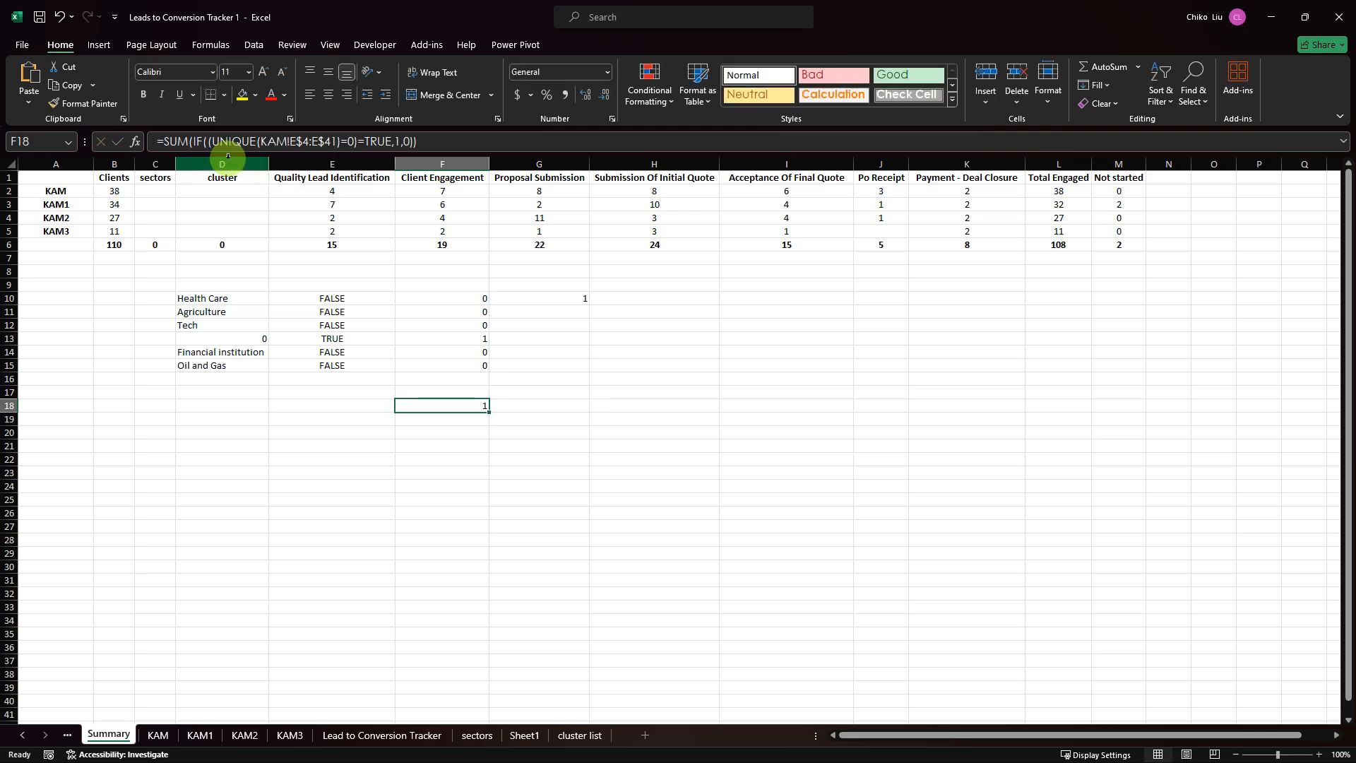
# - Compare the unique sector list in D10:D15 with each logical test result in E10:E15
pyautogui.click(311, 301)
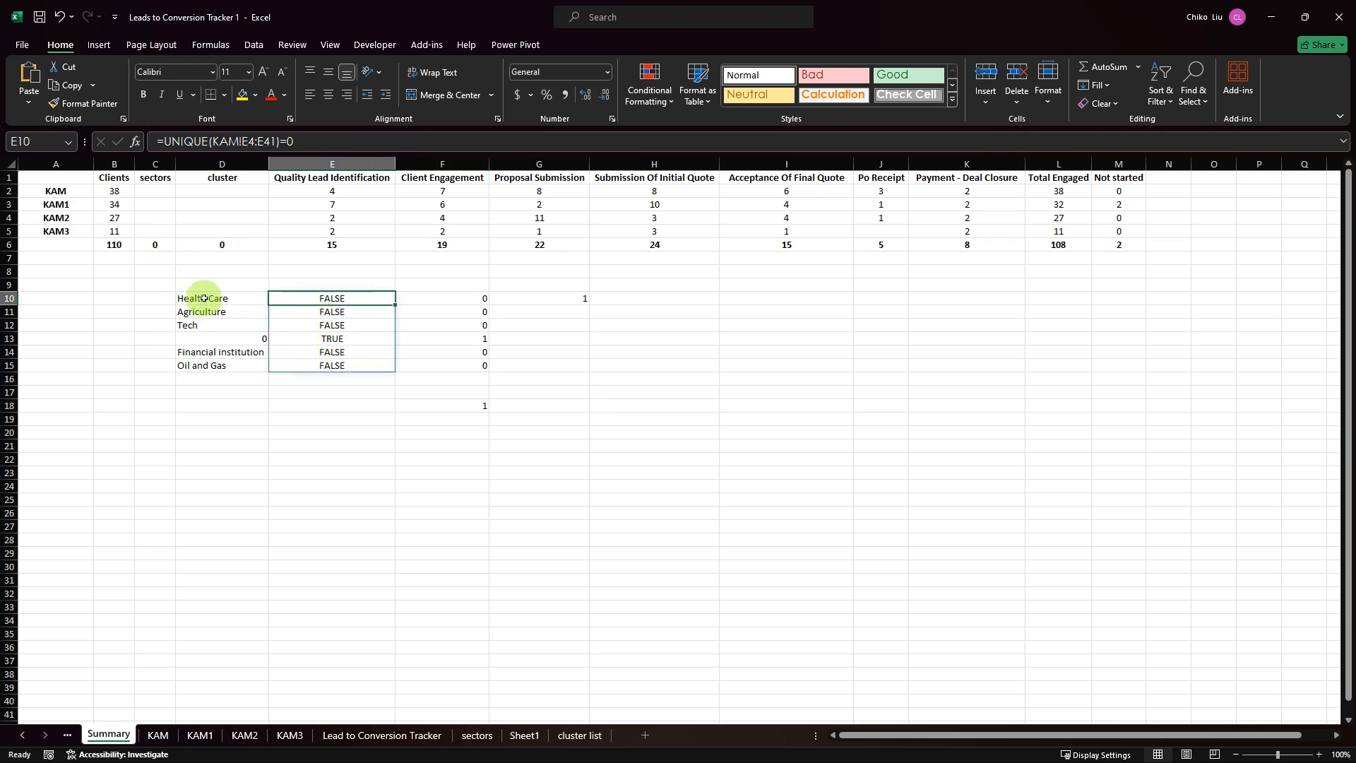
pyautogui.moveTo(204, 298); pyautogui.dragTo(240, 365)
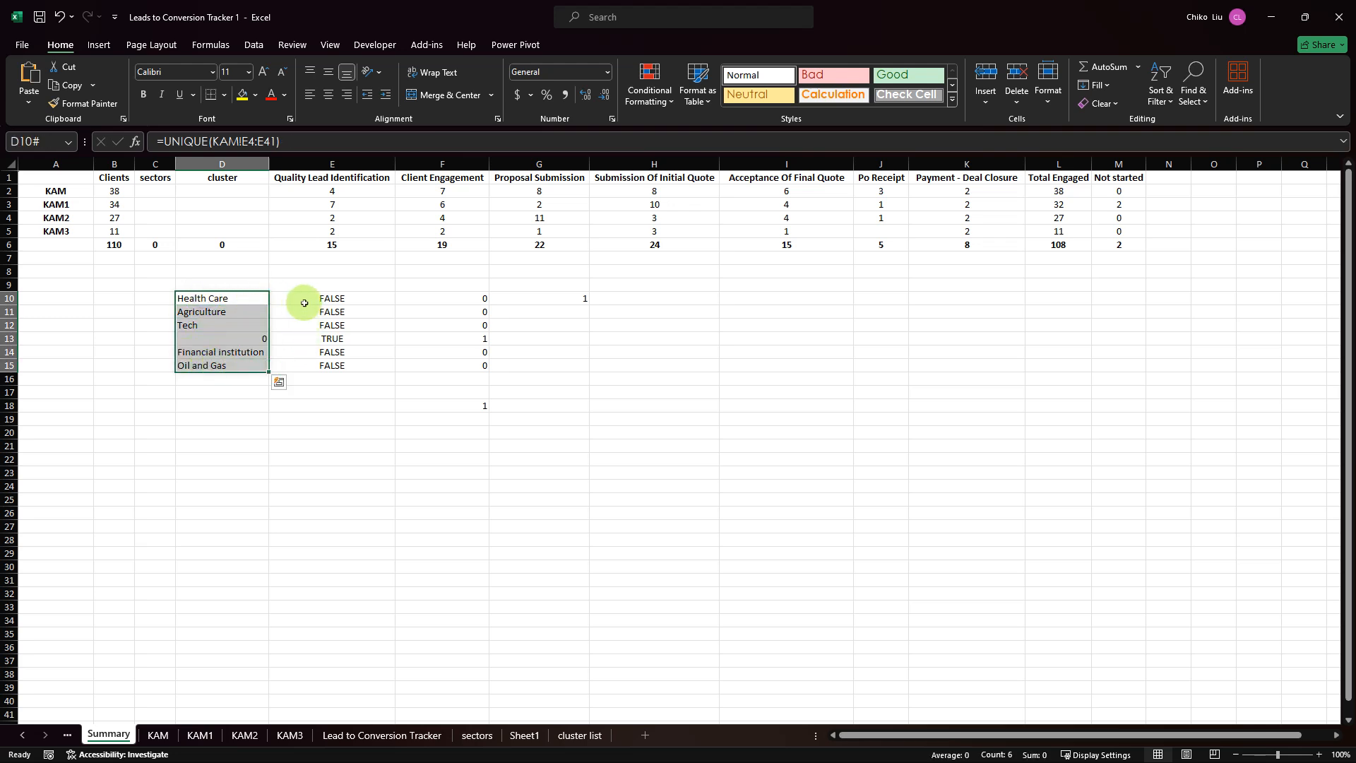
pyautogui.click(304, 303)
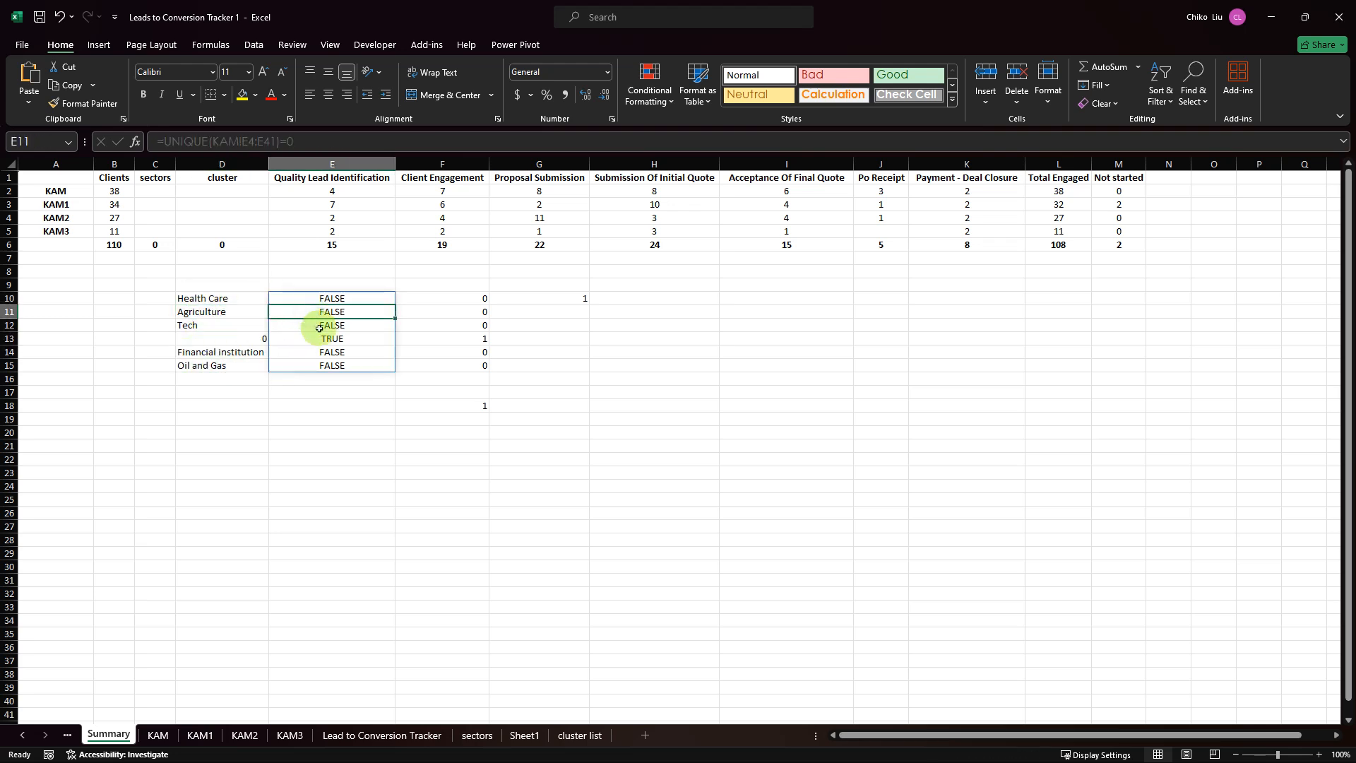
pyautogui.click(320, 326)
pyautogui.click(324, 342)
pyautogui.click(332, 353)
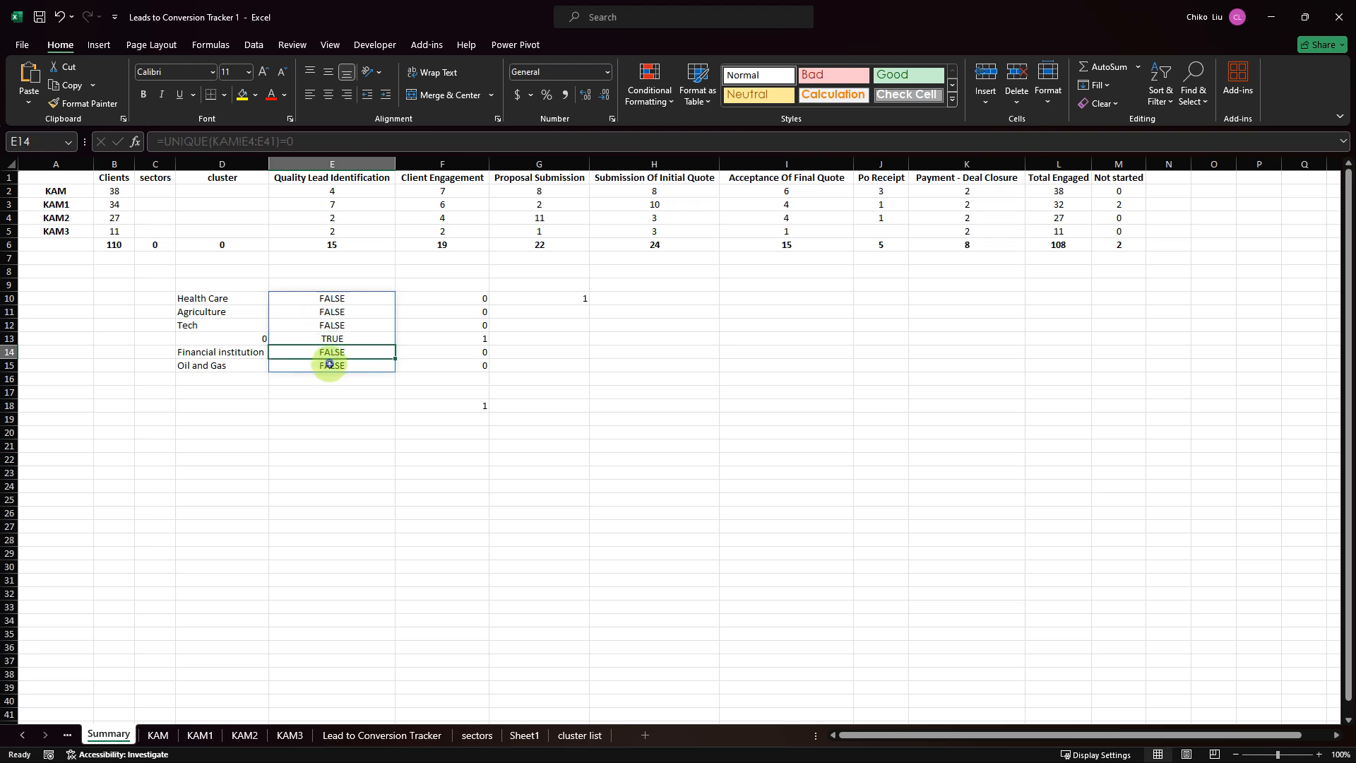
pyautogui.click(333, 366)
pyautogui.click(361, 300)
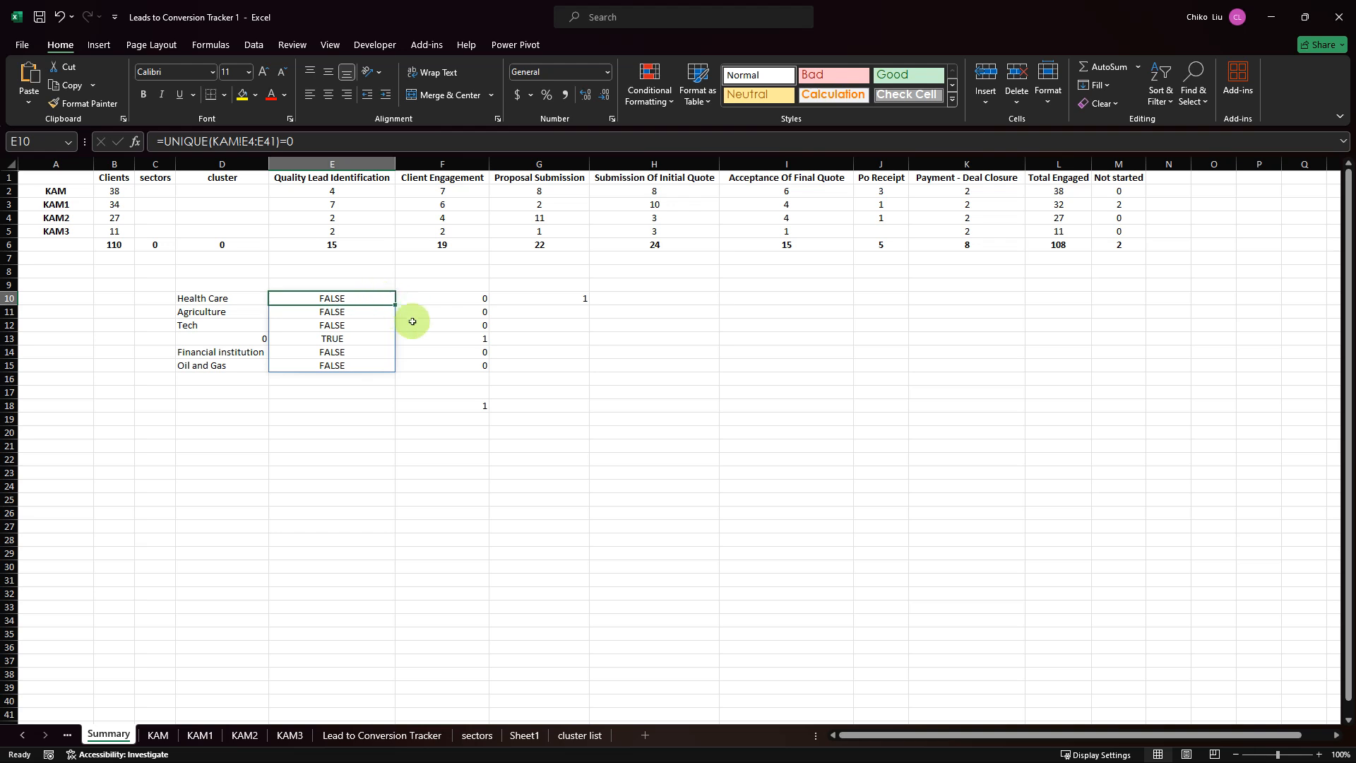
# - Trace the numeric flags in F10:F15 to their sum in G10, and compare the helper columns with the combined formula in F18
pyautogui.click(435, 343)
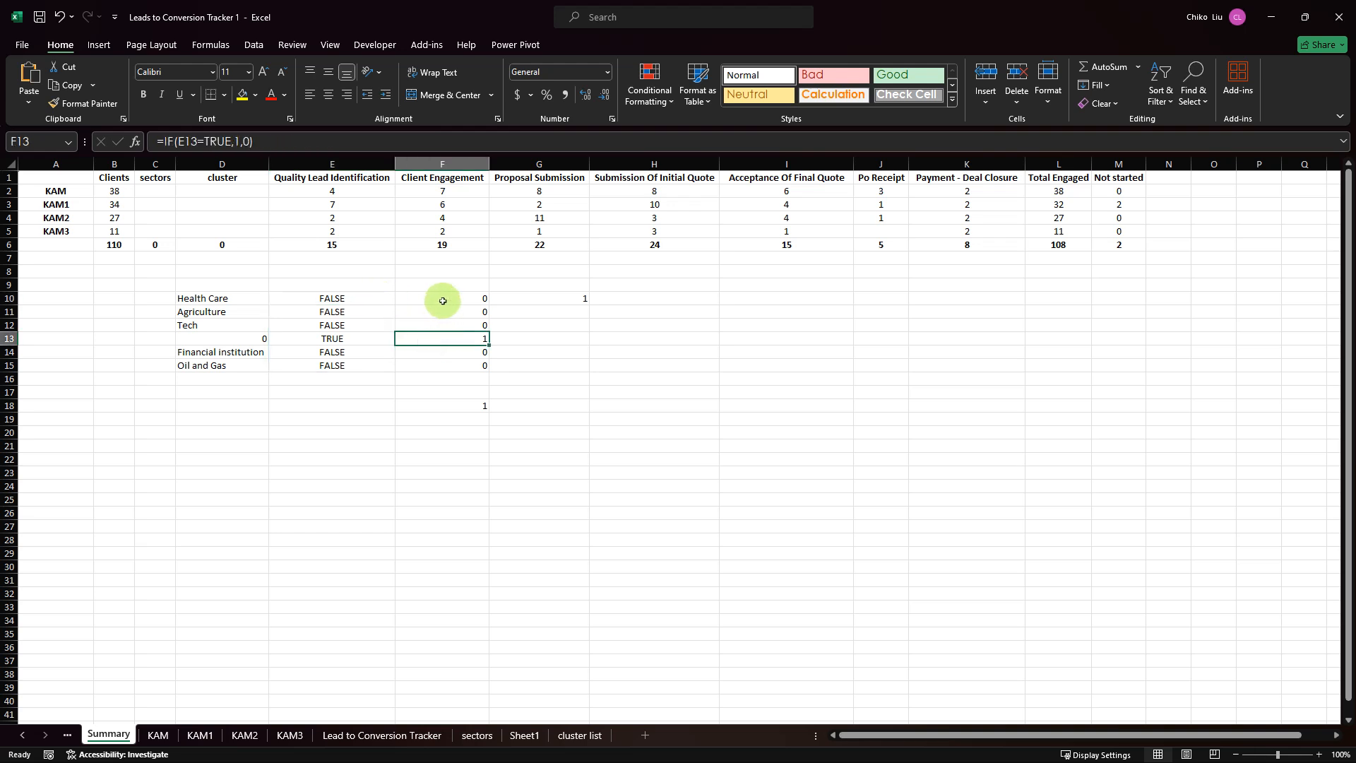
pyautogui.moveTo(441, 300); pyautogui.dragTo(436, 363)
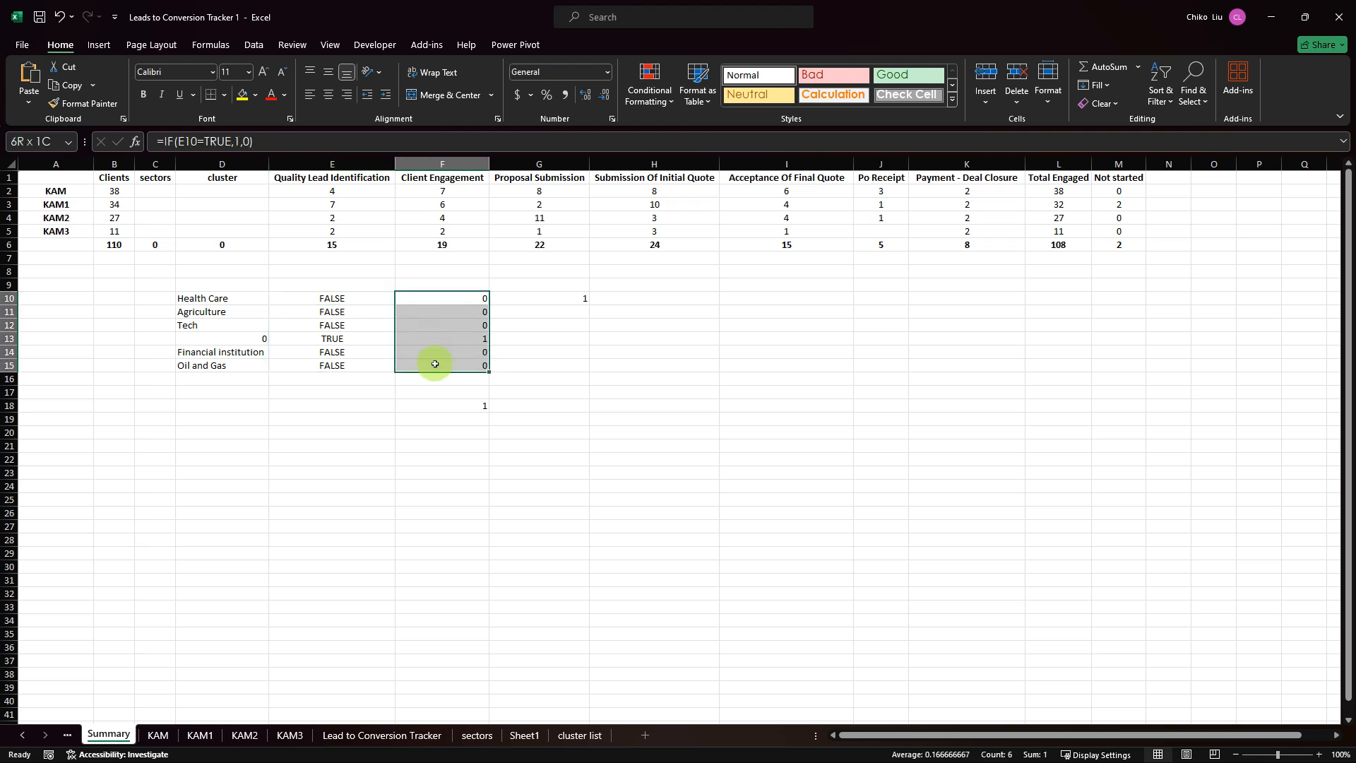
pyautogui.click(539, 301)
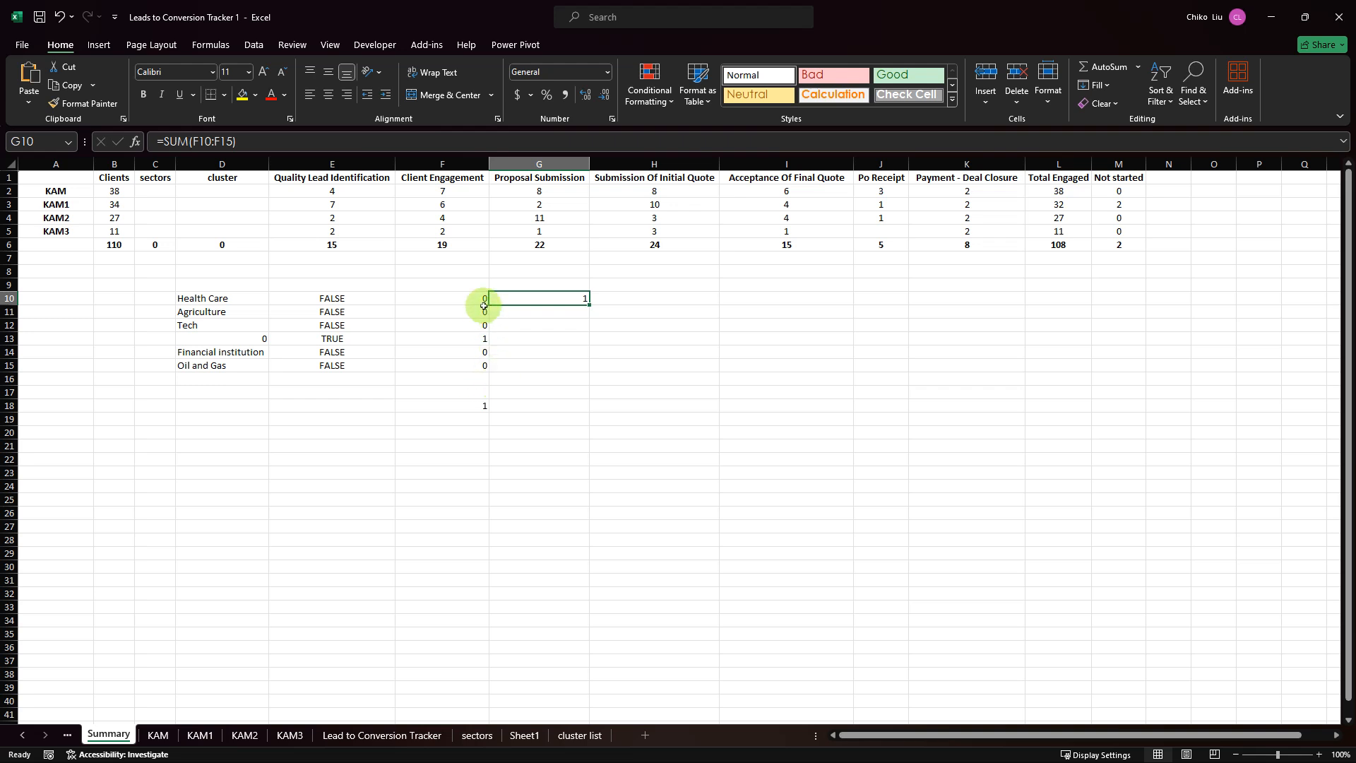
pyautogui.moveTo(480, 299); pyautogui.dragTo(470, 365)
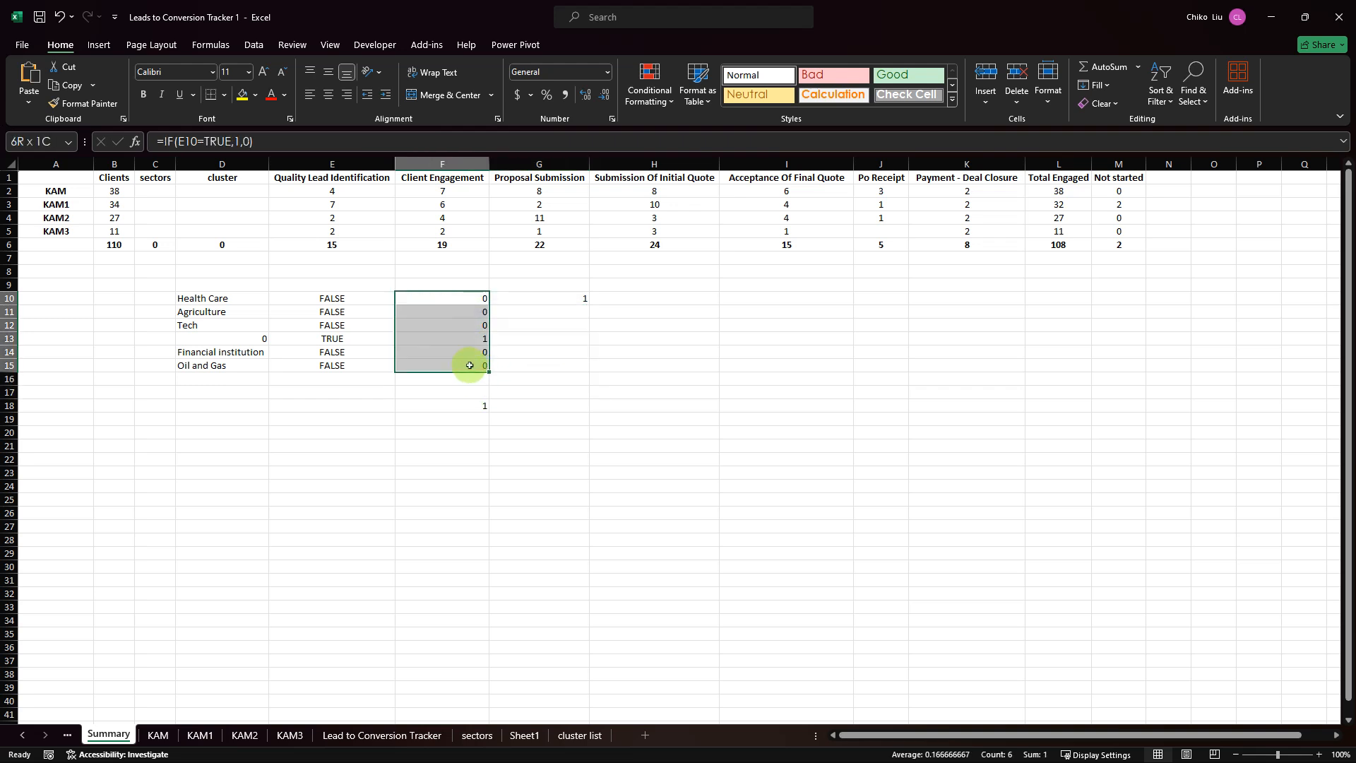
pyautogui.click(560, 299)
pyautogui.click(469, 406)
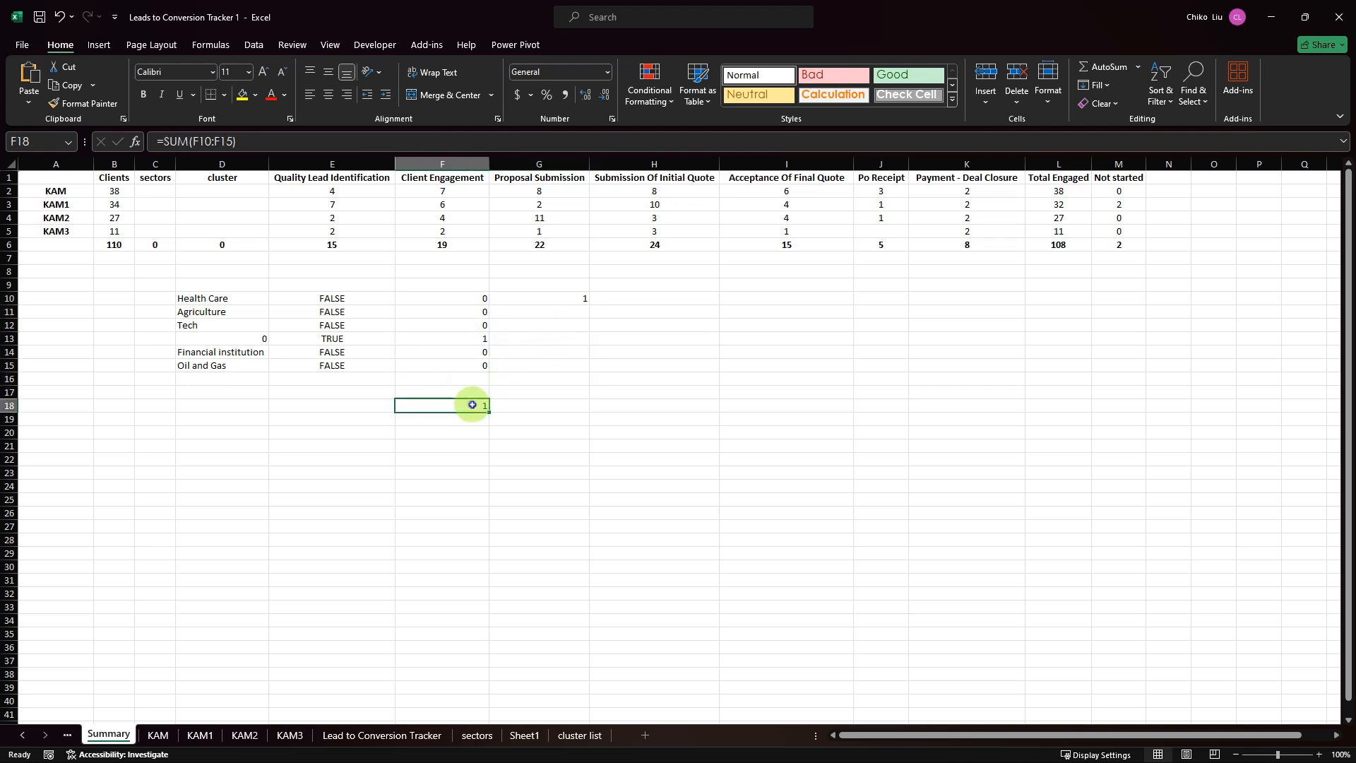
pyautogui.moveTo(238, 298); pyautogui.dragTo(241, 365)
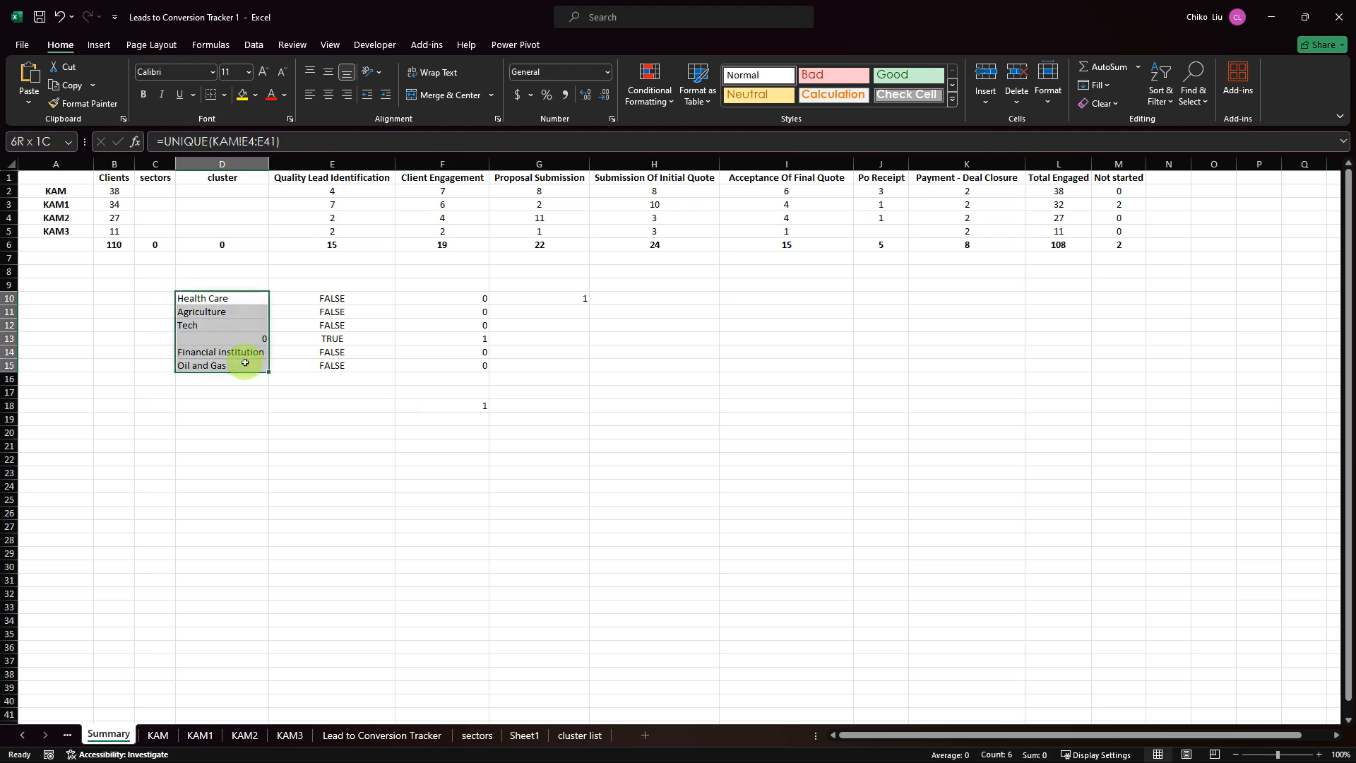
pyautogui.moveTo(315, 296); pyautogui.dragTo(332, 339)
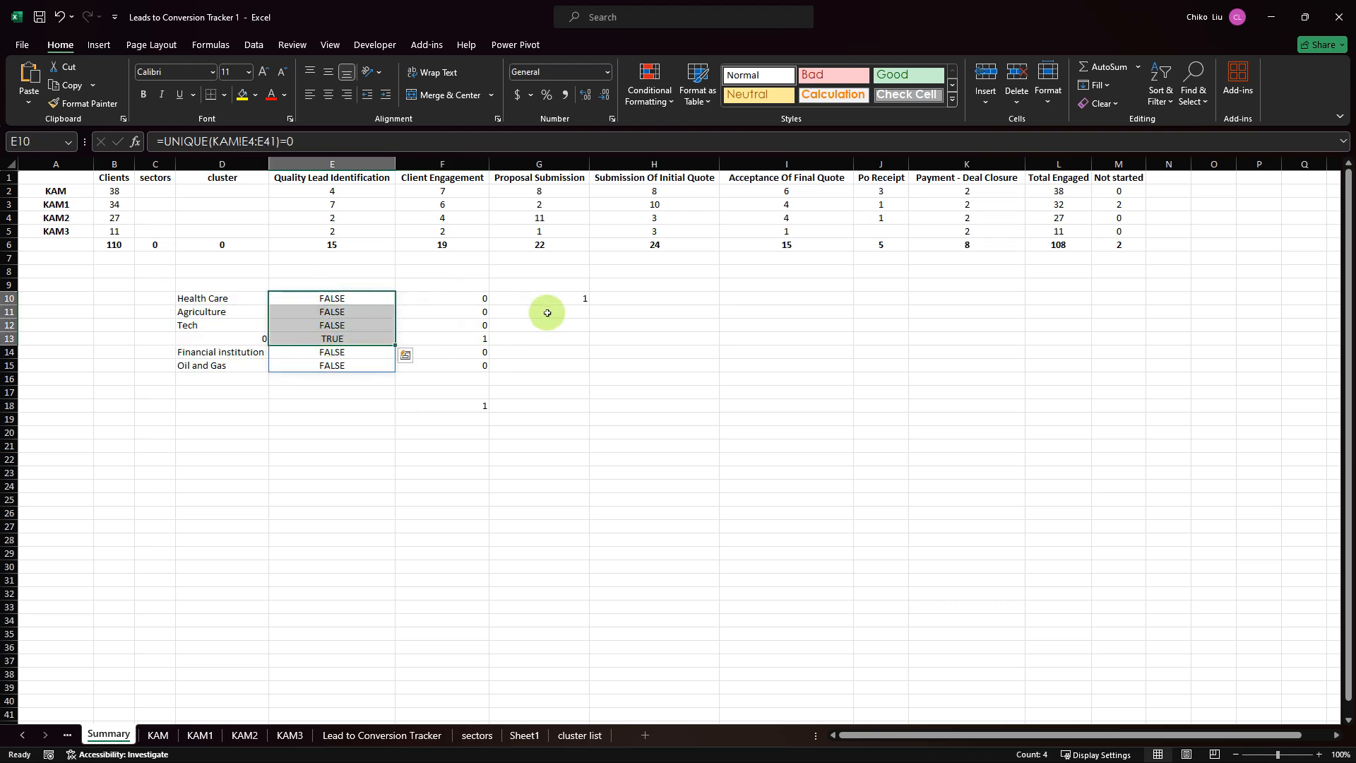
# - Begin a sector-count formula in the KAM row, cell C2, with UNIQUE nested inside COUNTA: =COUNTA(UNIQUE(
pyautogui.click(156, 192)
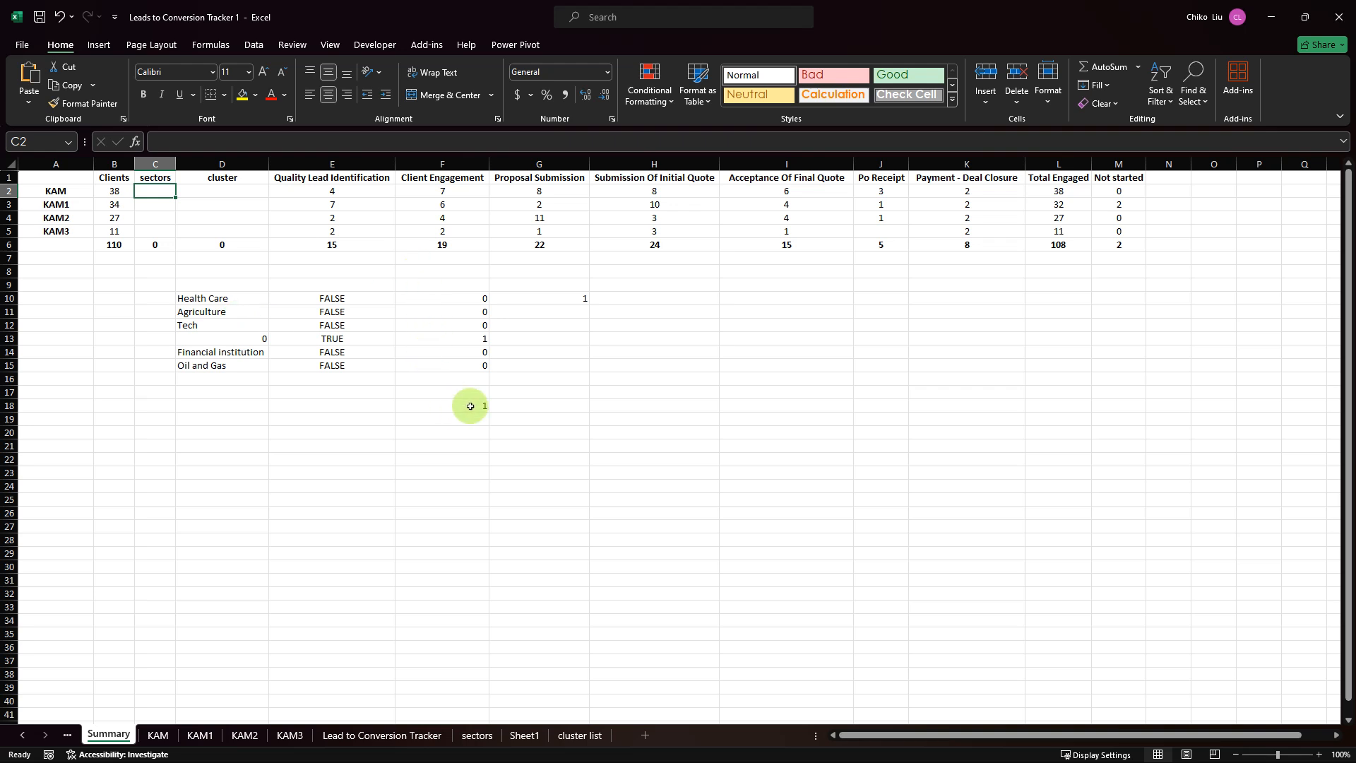
pyautogui.write('=c')
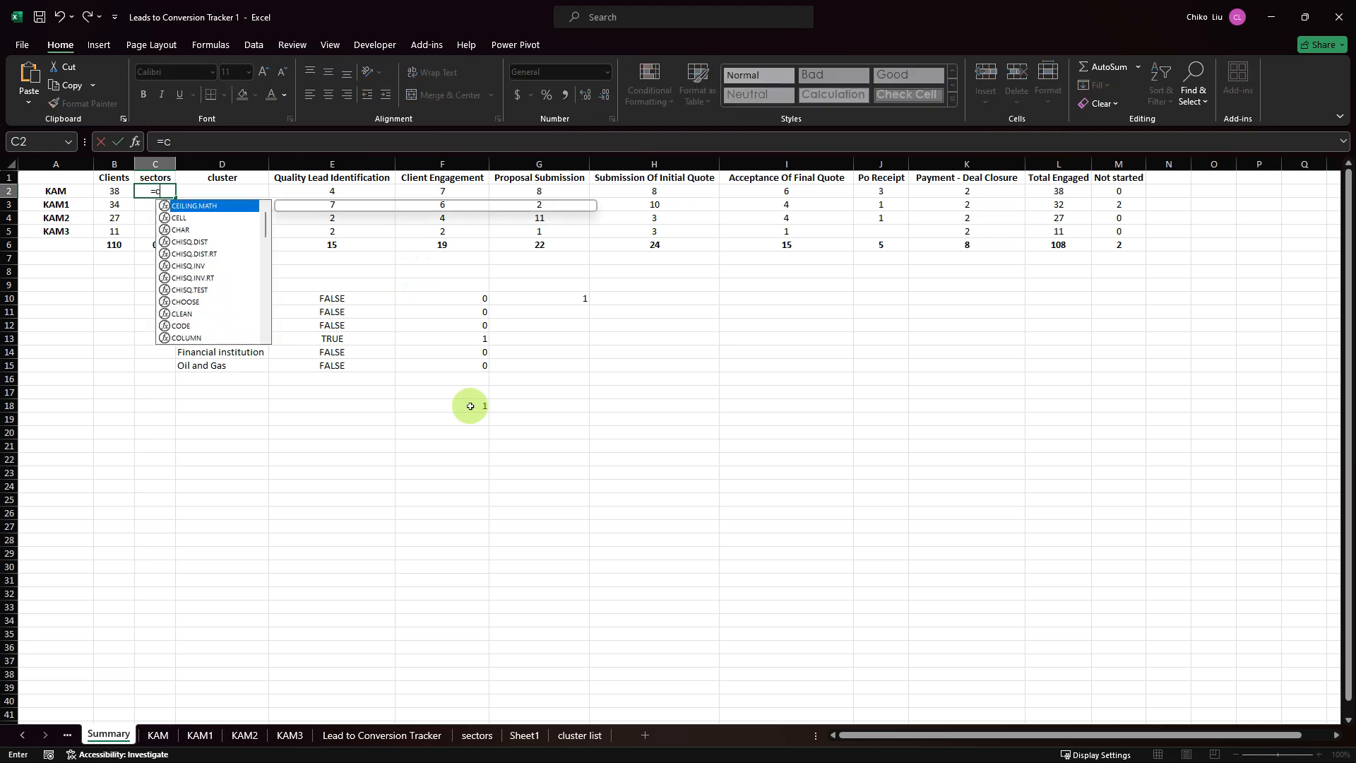
pyautogui.write('oiun')
pyautogui.press('BackSpace')
pyautogui.press('BackSpace')
pyautogui.press('BackSpace')
pyautogui.write('unt')
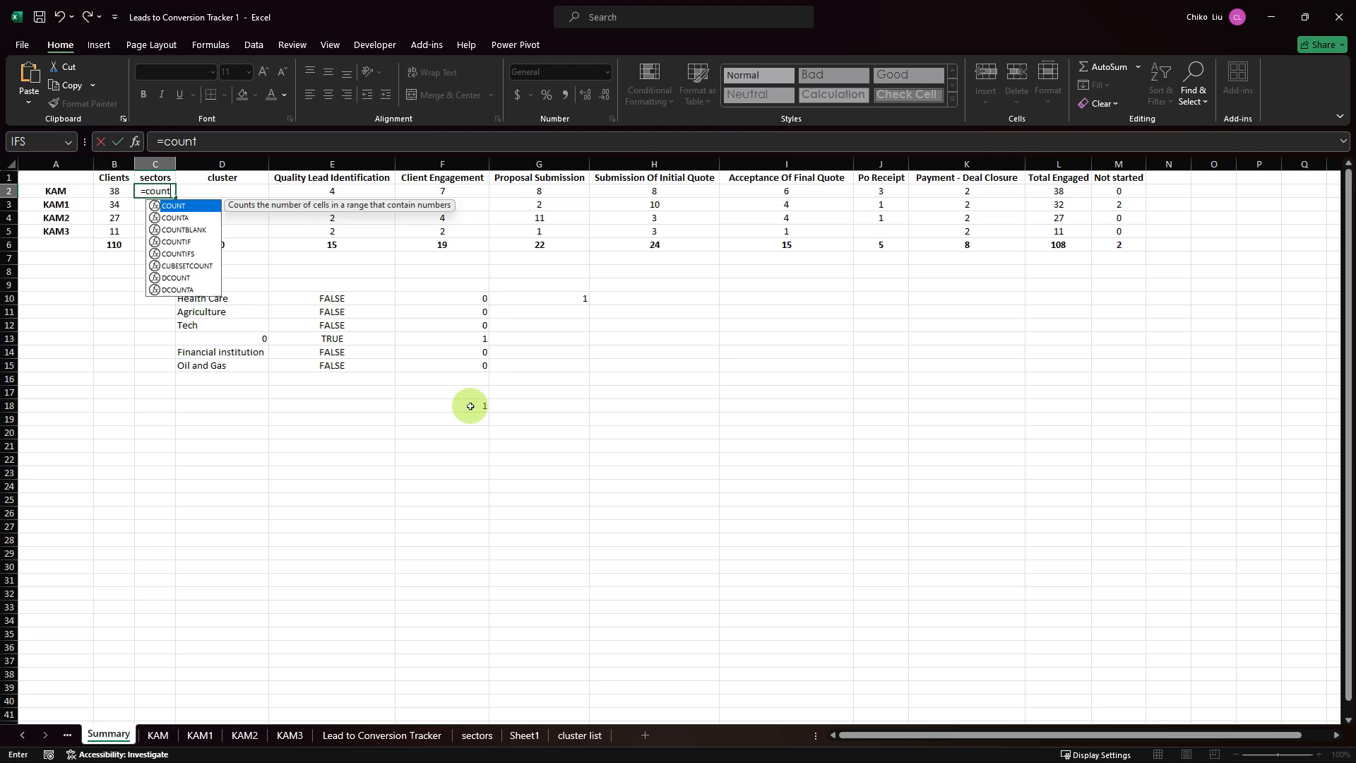
pyautogui.press('Down')
pyautogui.press('Tab')
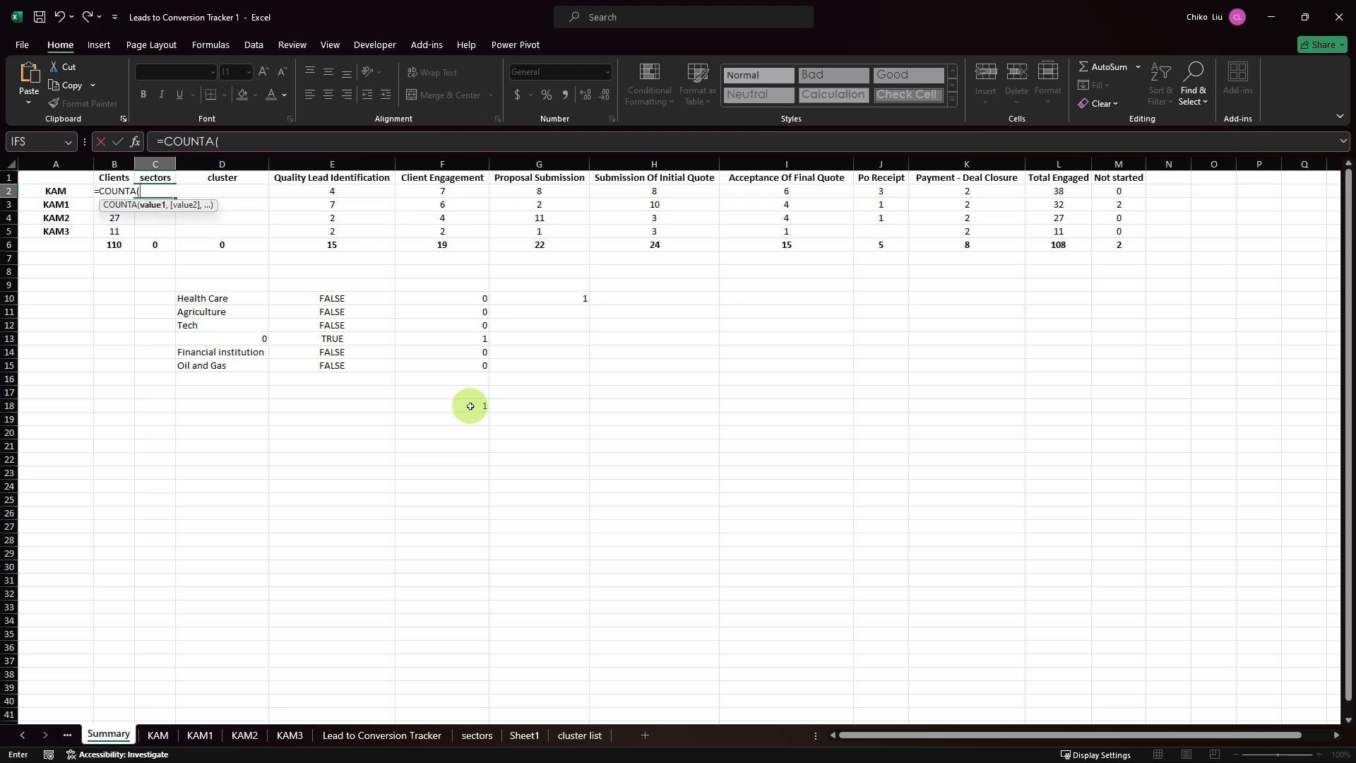
pyautogui.write('uni')
pyautogui.press('Down')
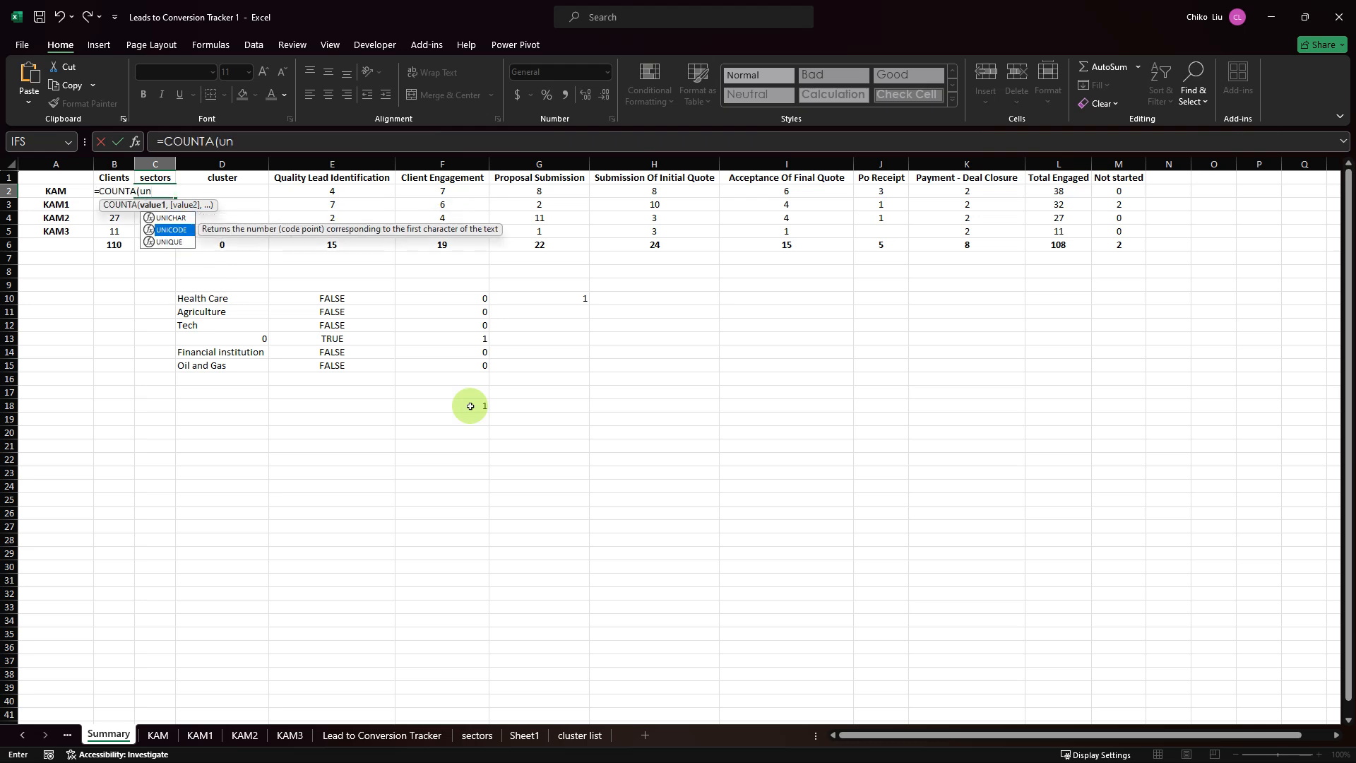
pyautogui.press('Down')
pyautogui.press('Tab')
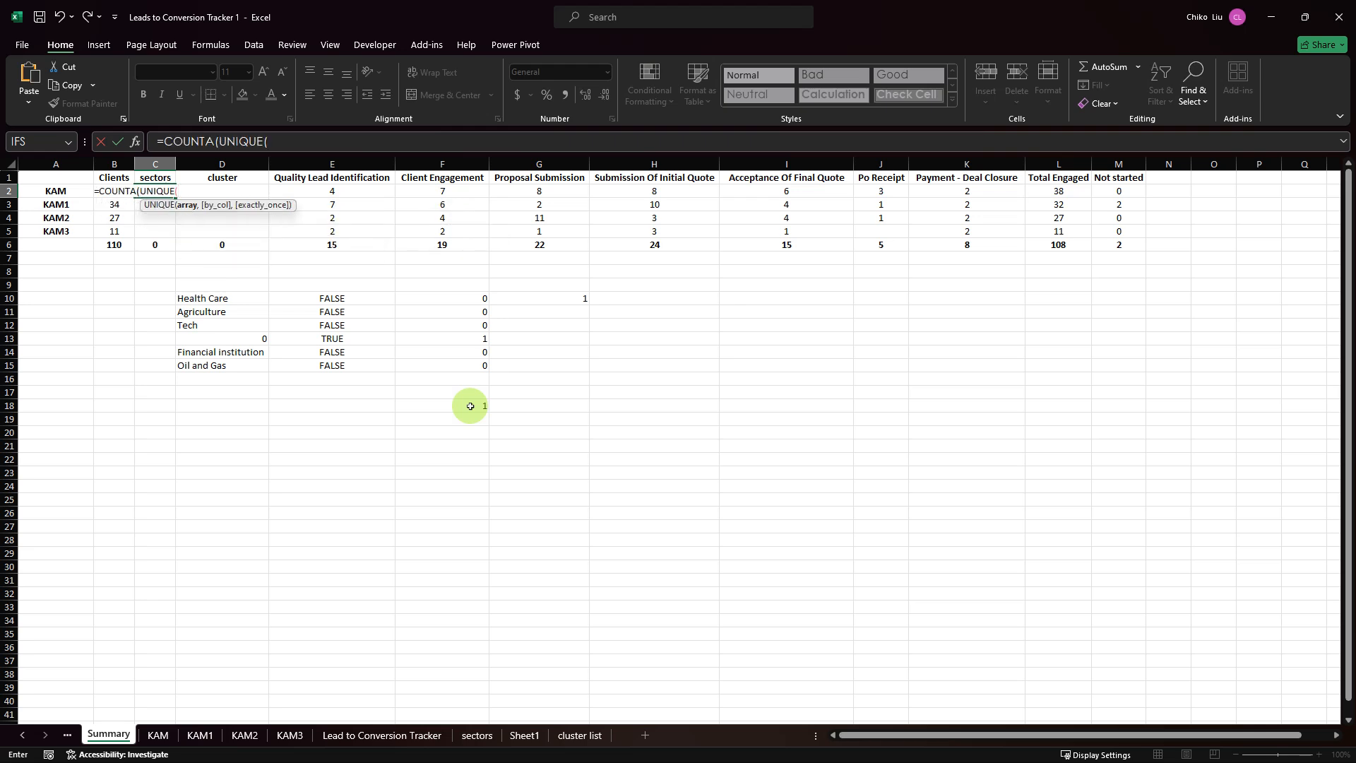
# - Use the KAM sheet's sector cells E4:E41 as the UNIQUE array and commit the formula =COUNTA(UNIQUE(KAM!E4:E41))
pyautogui.click(159, 735)
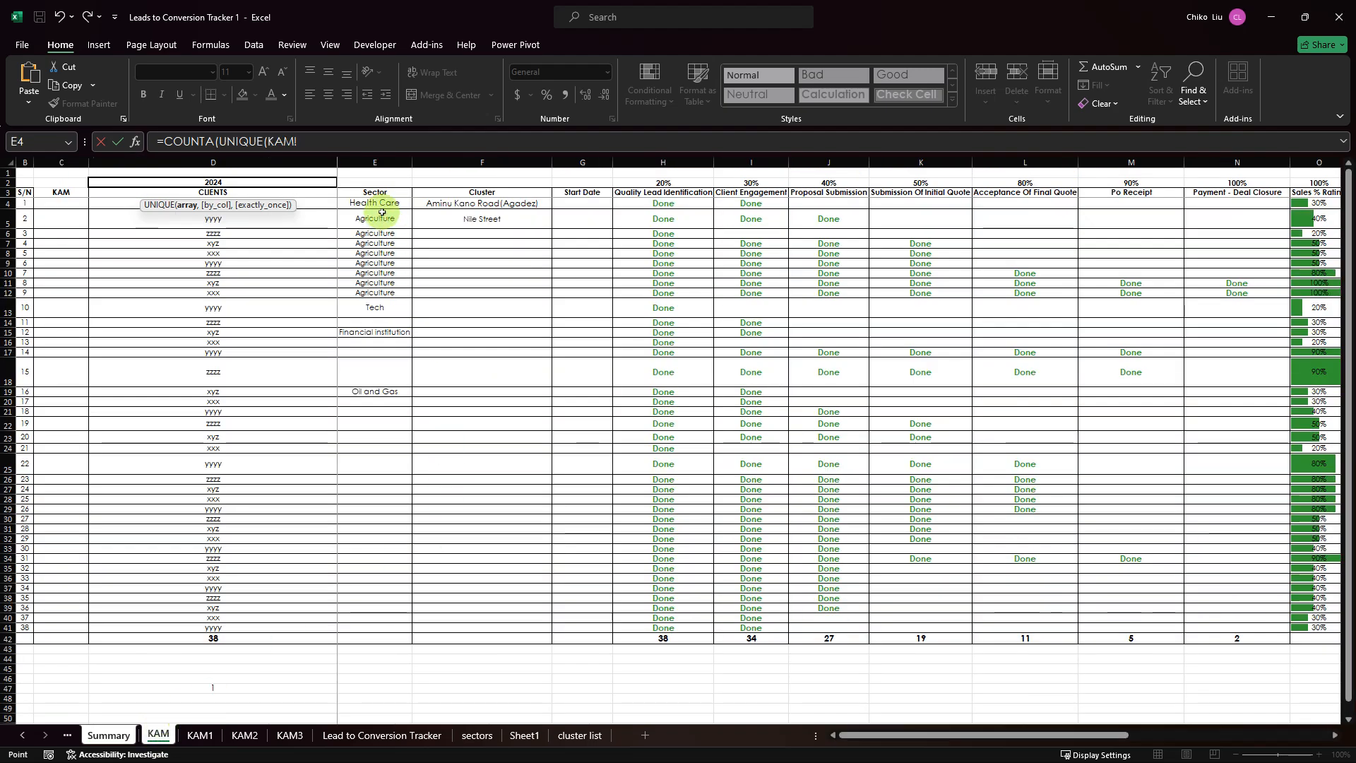
pyautogui.moveTo(379, 204)
pyautogui.mouseDown()
pyautogui.moveTo(379, 494)
pyautogui.moveTo(360, 635)
pyautogui.moveTo(392, 412)
pyautogui.moveTo(379, 206)
pyautogui.mouseUp()
pyautogui.click(361, 630)
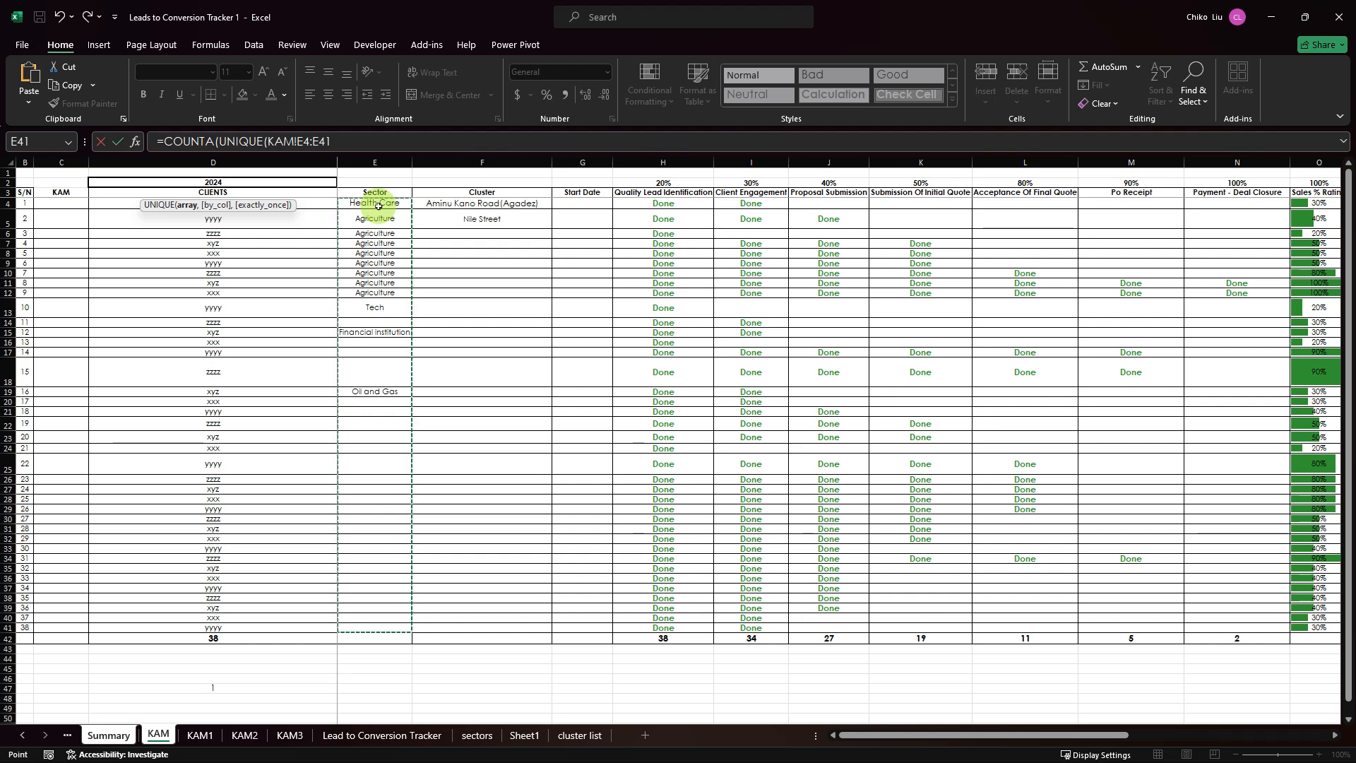
pyautogui.press('Return')
pyautogui.press('Return')
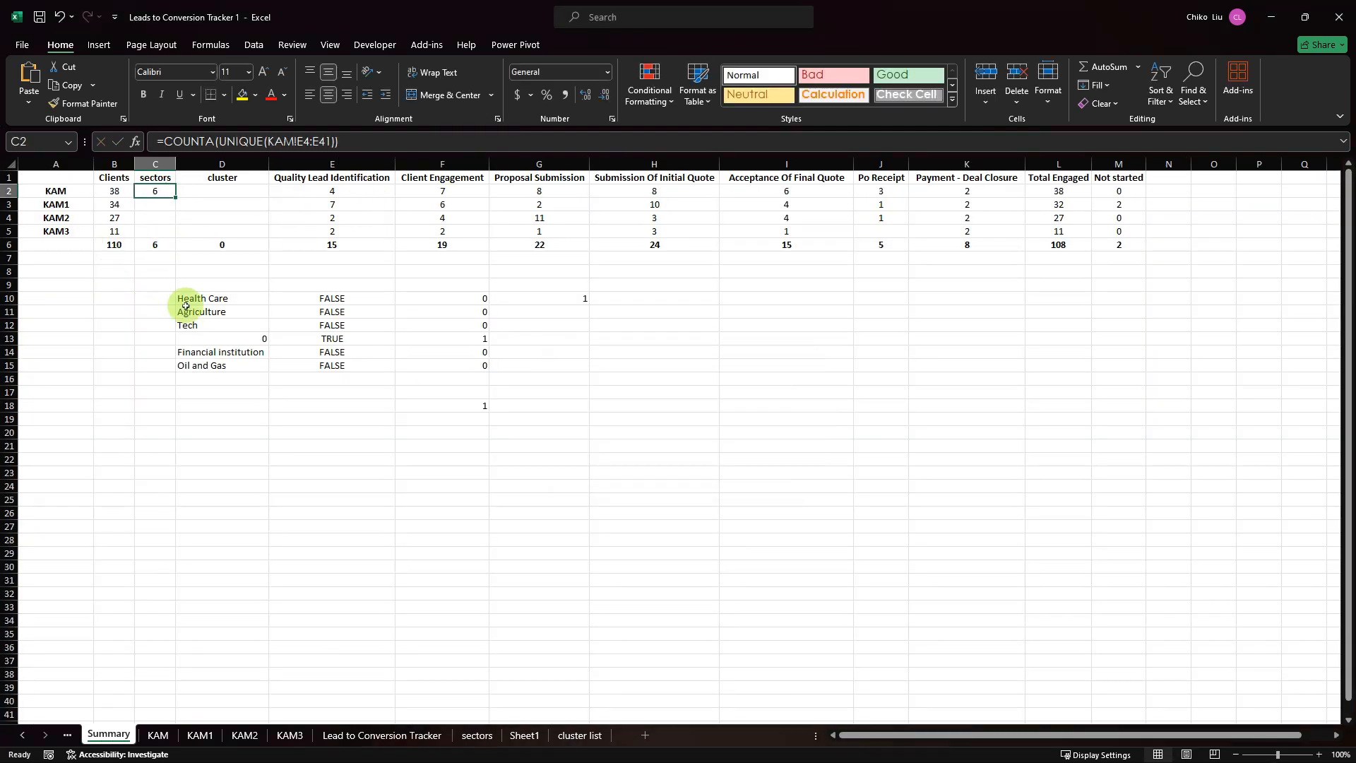
# - Compare the entries in D10:D15, including the blank's 0 in D13, with the COUNTA result in C2 and the blank count in F18
pyautogui.click(211, 300)
pyautogui.click(211, 312)
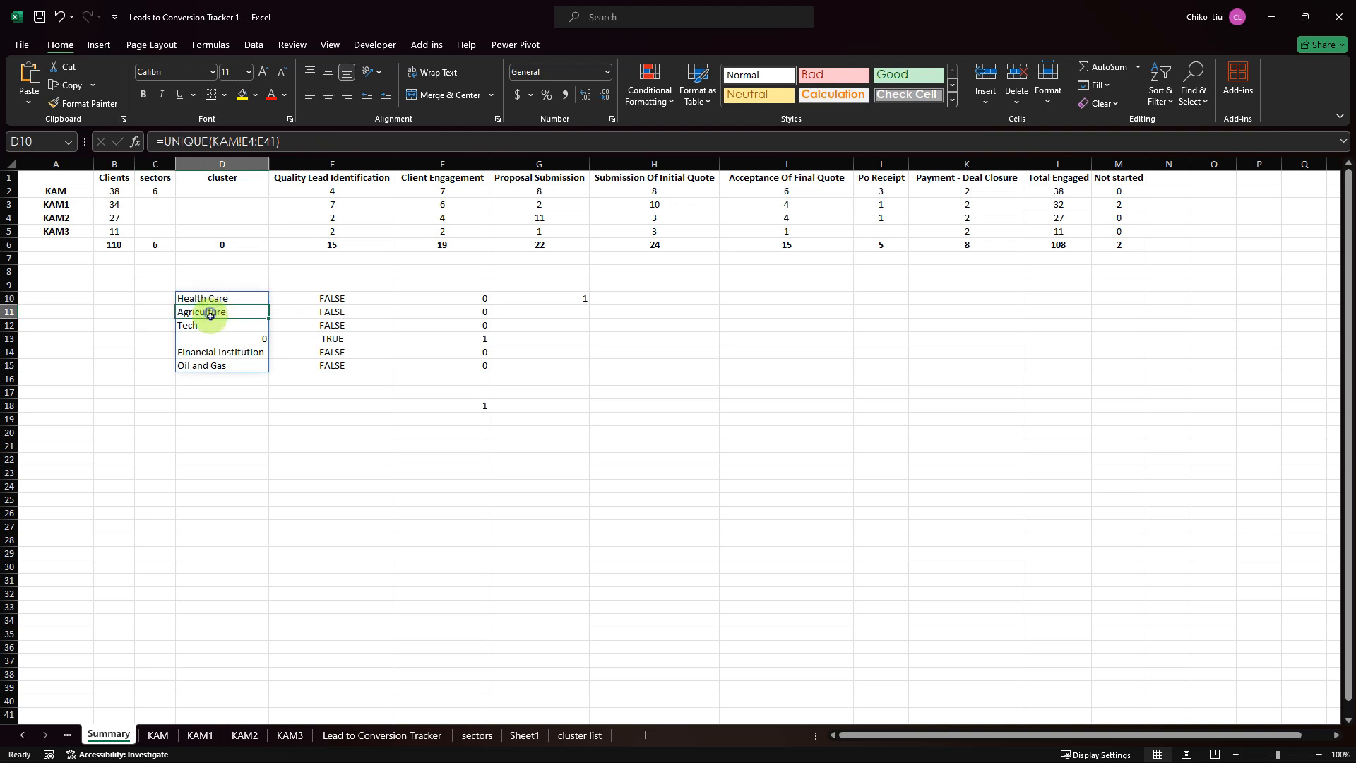
pyautogui.click(207, 325)
pyautogui.click(209, 352)
pyautogui.click(210, 365)
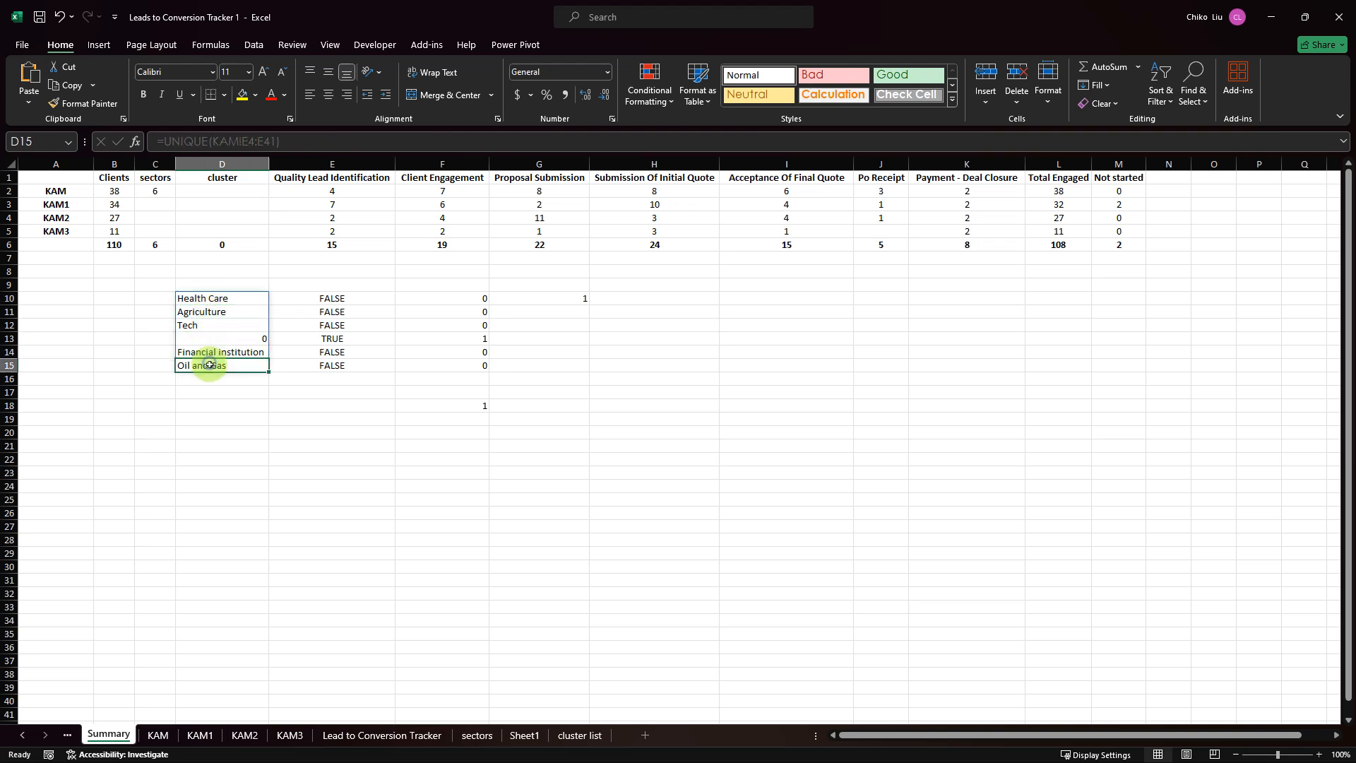
pyautogui.click(244, 339)
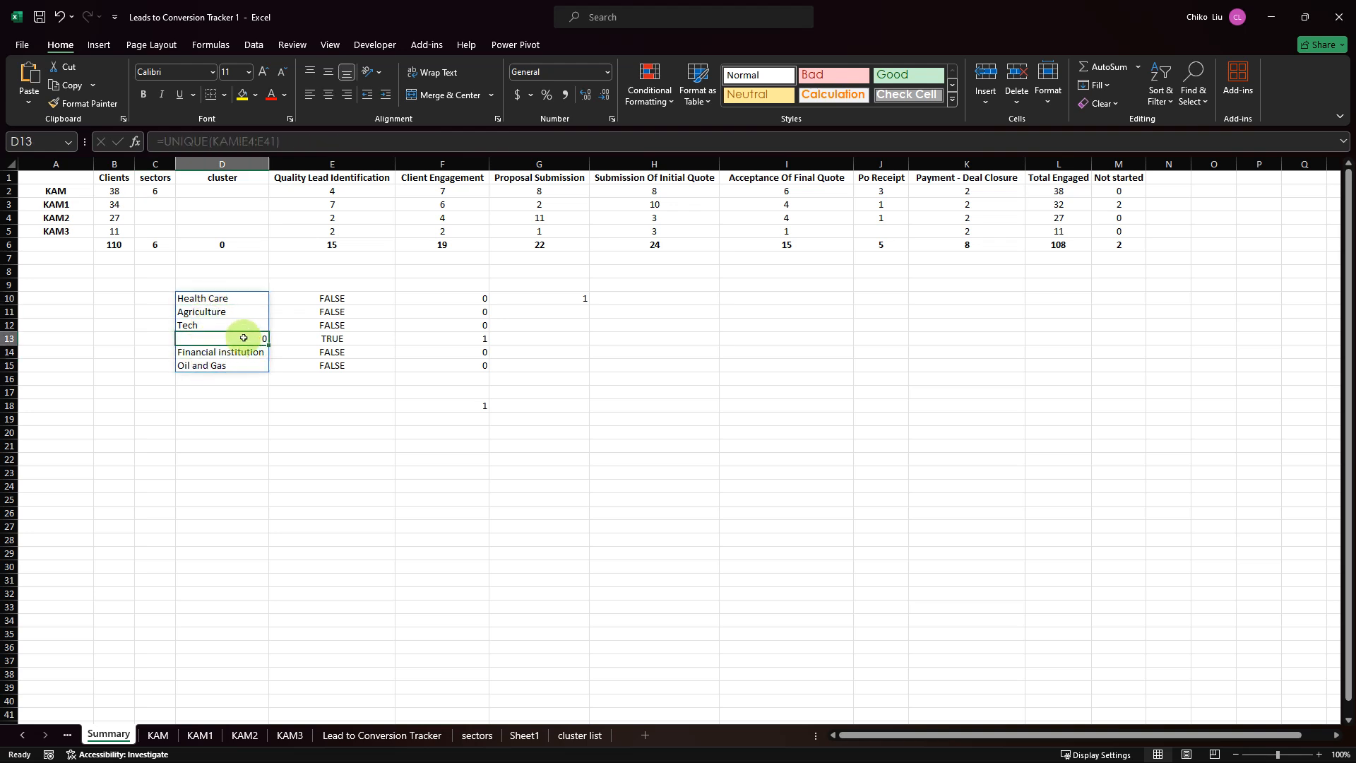
pyautogui.click(154, 191)
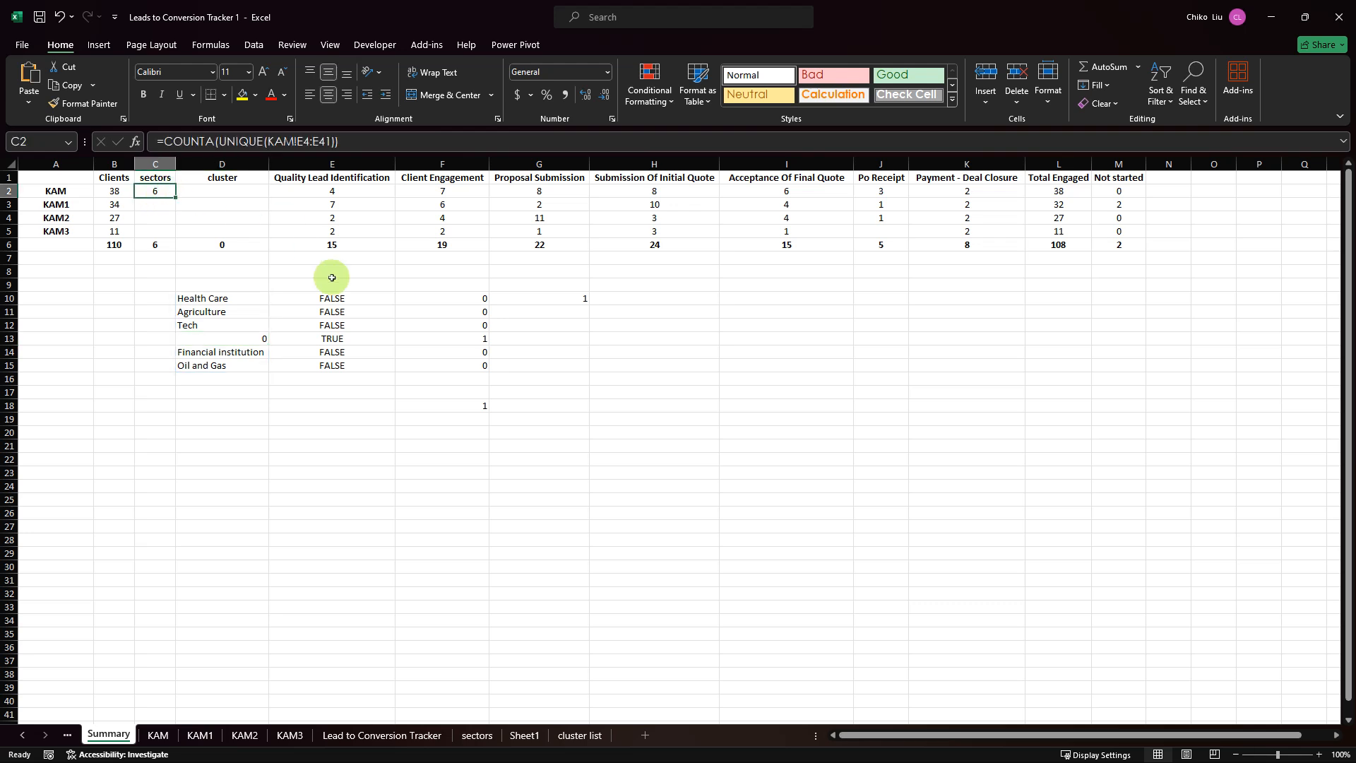
pyautogui.click(471, 406)
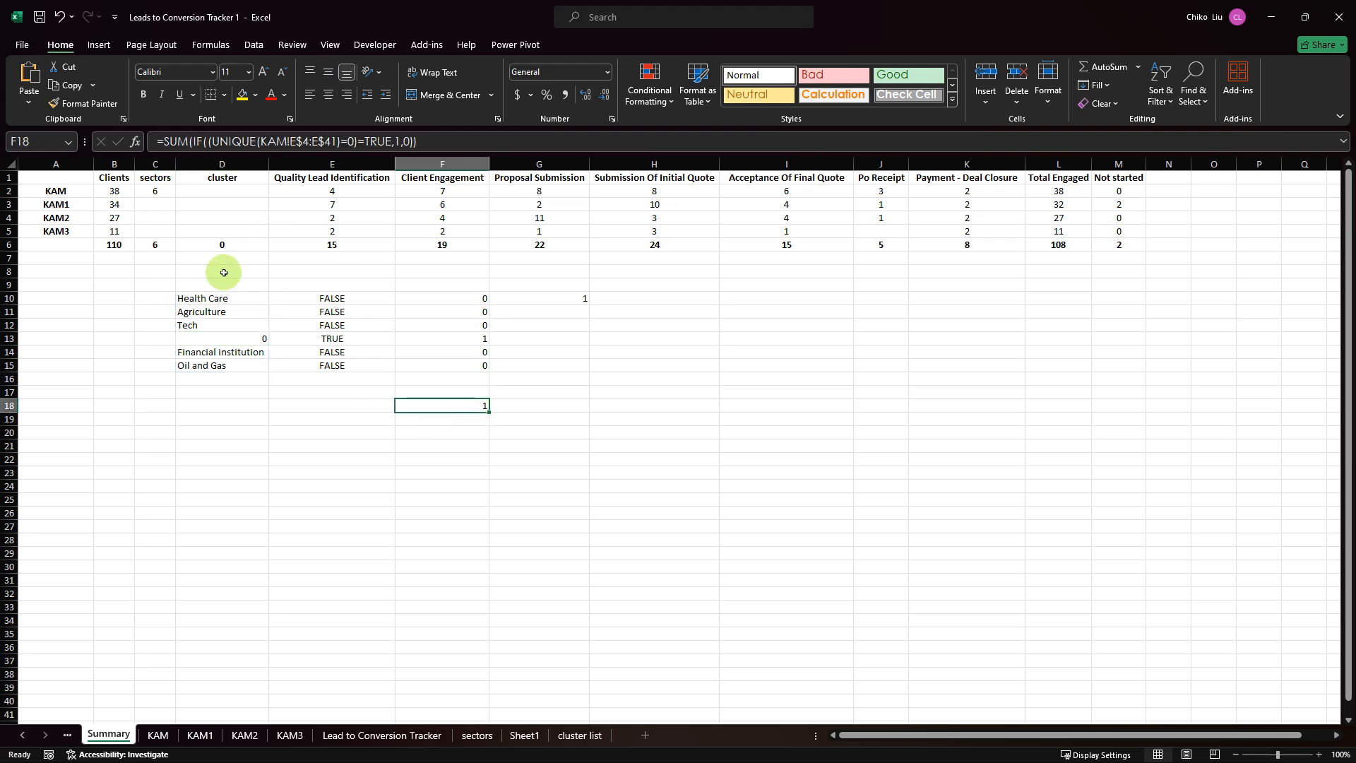
pyautogui.click(203, 298)
pyautogui.moveTo(202, 301); pyautogui.dragTo(200, 327)
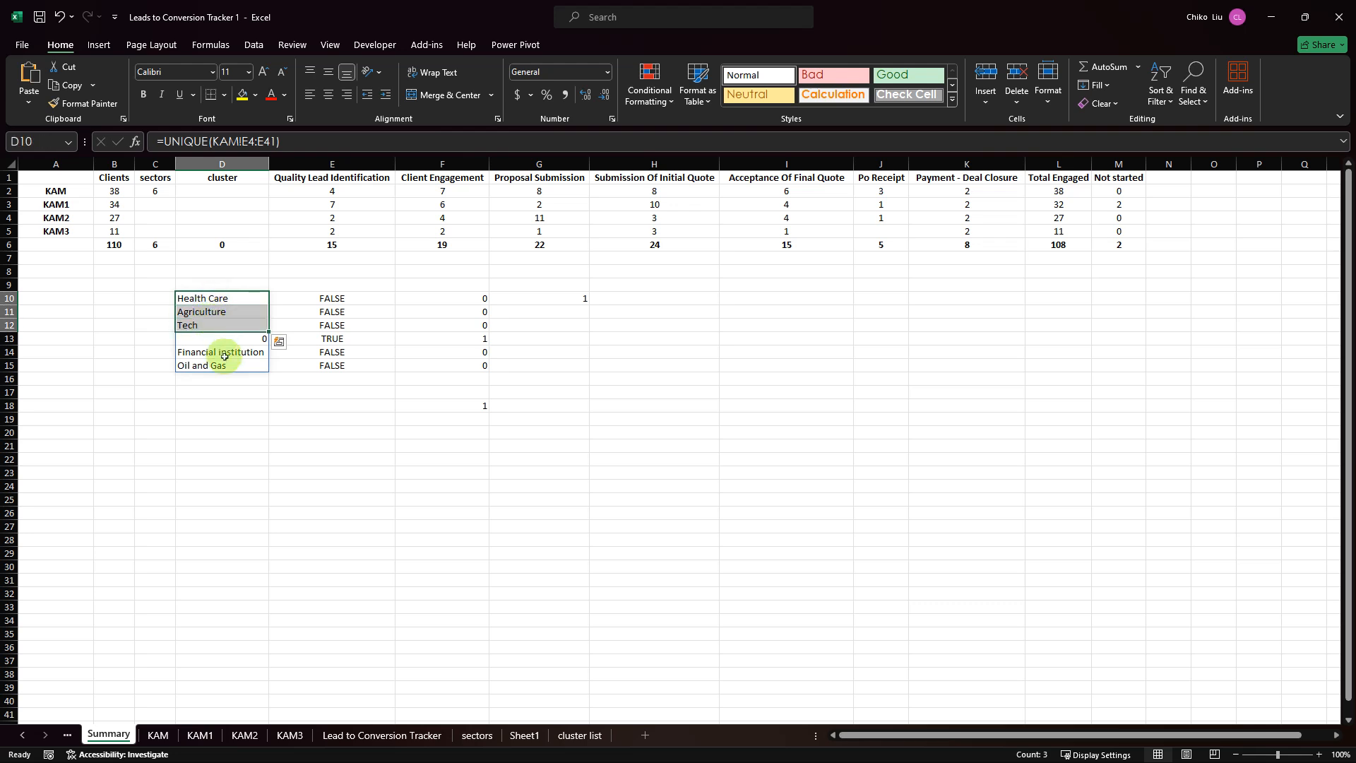
pyautogui.click(237, 341)
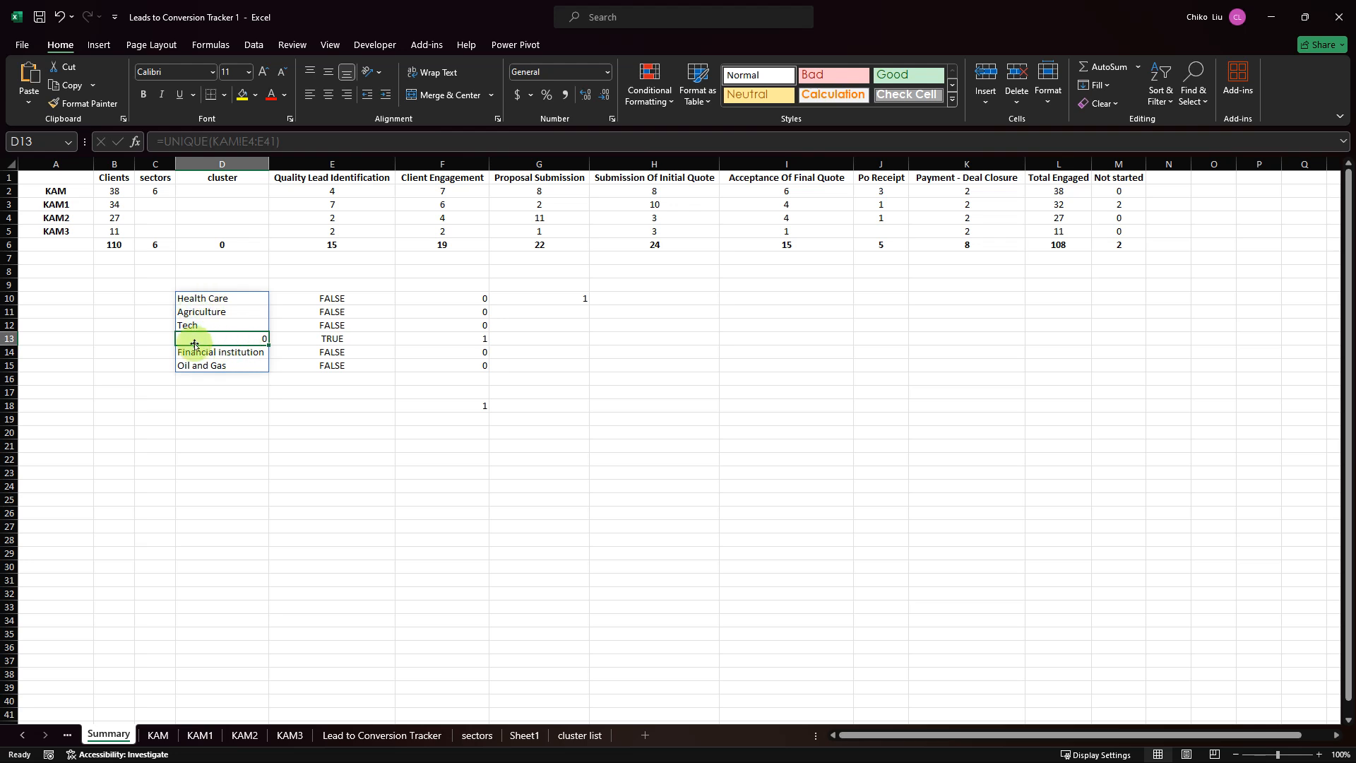
# - Copy the expression SUM(IF((UNIQUE(KAM!E$4:E$41)=0)=TRUE,1,0)) from F18 and subtract it from the COUNTA formula in C2
pyautogui.click(480, 407)
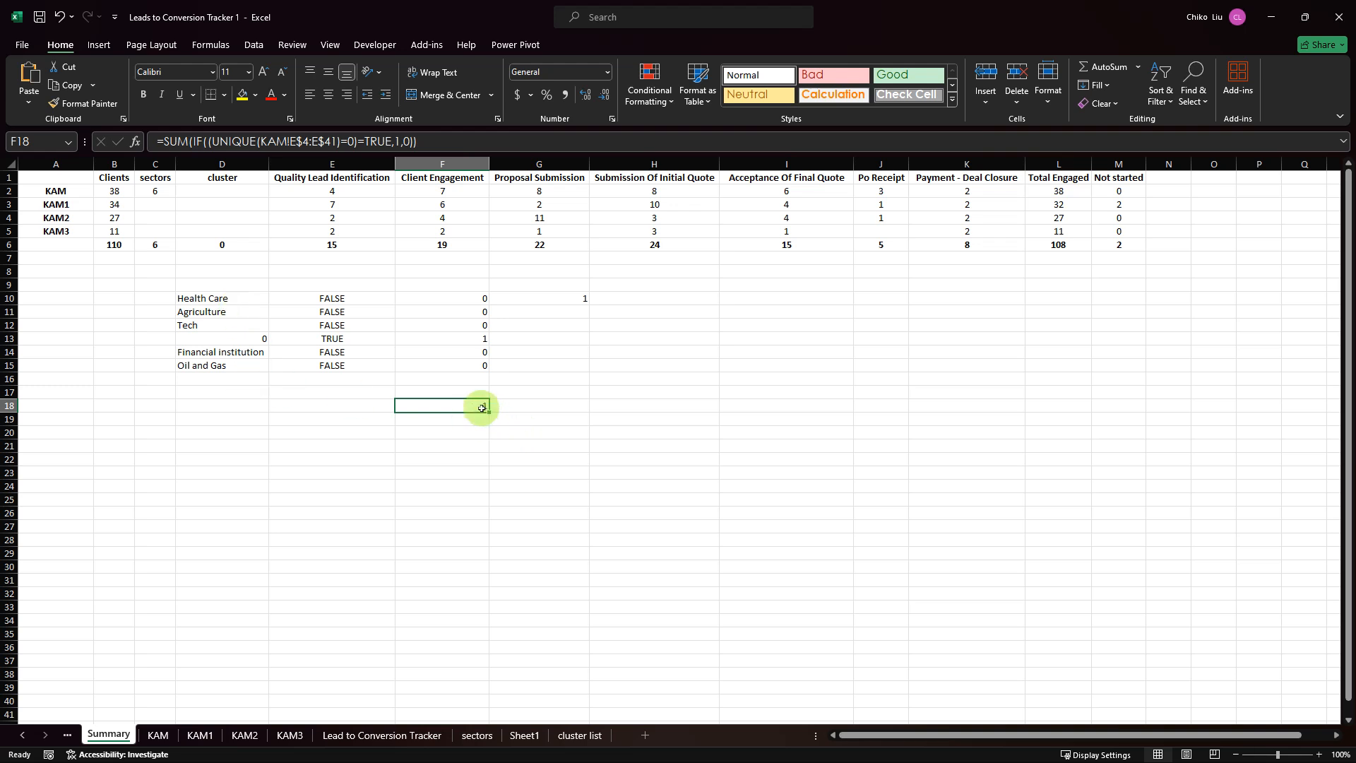
pyautogui.moveTo(428, 142); pyautogui.dragTo(168, 141)
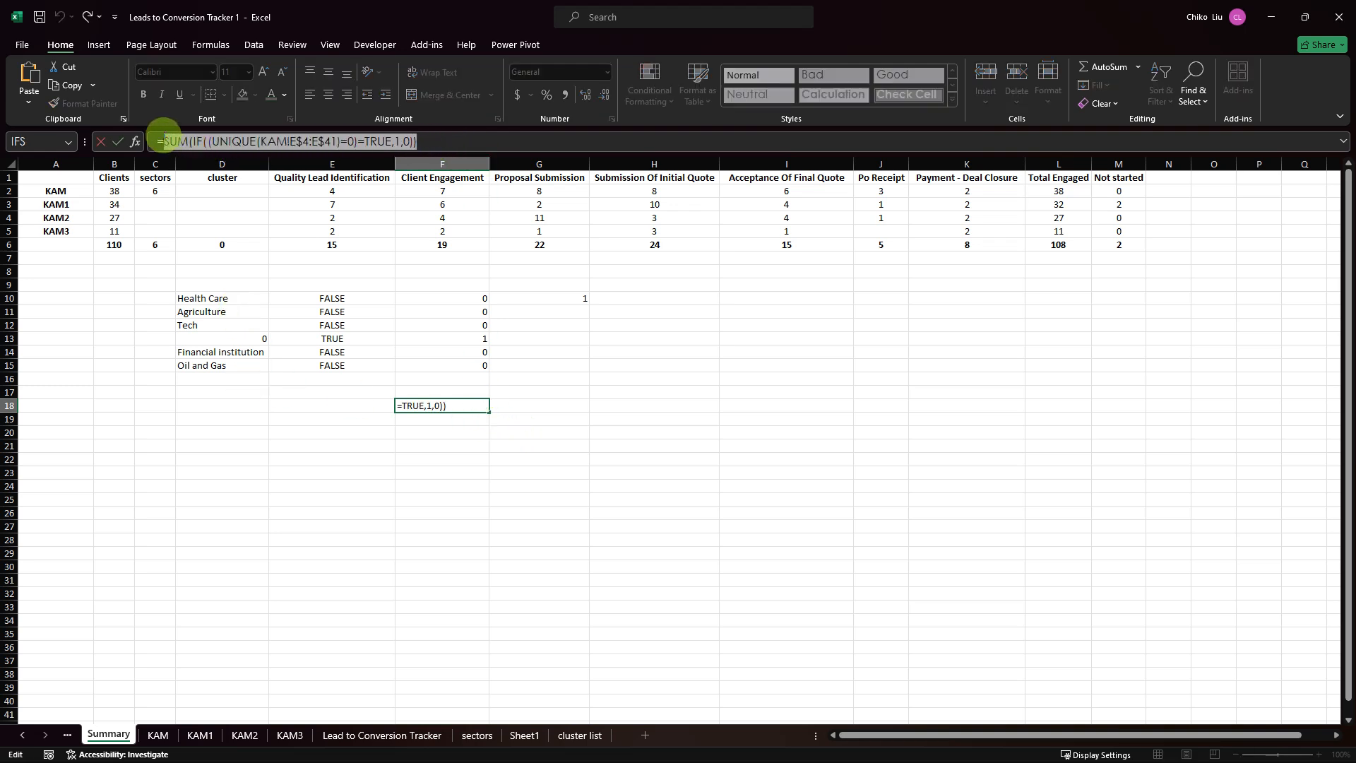
pyautogui.press('Escape')
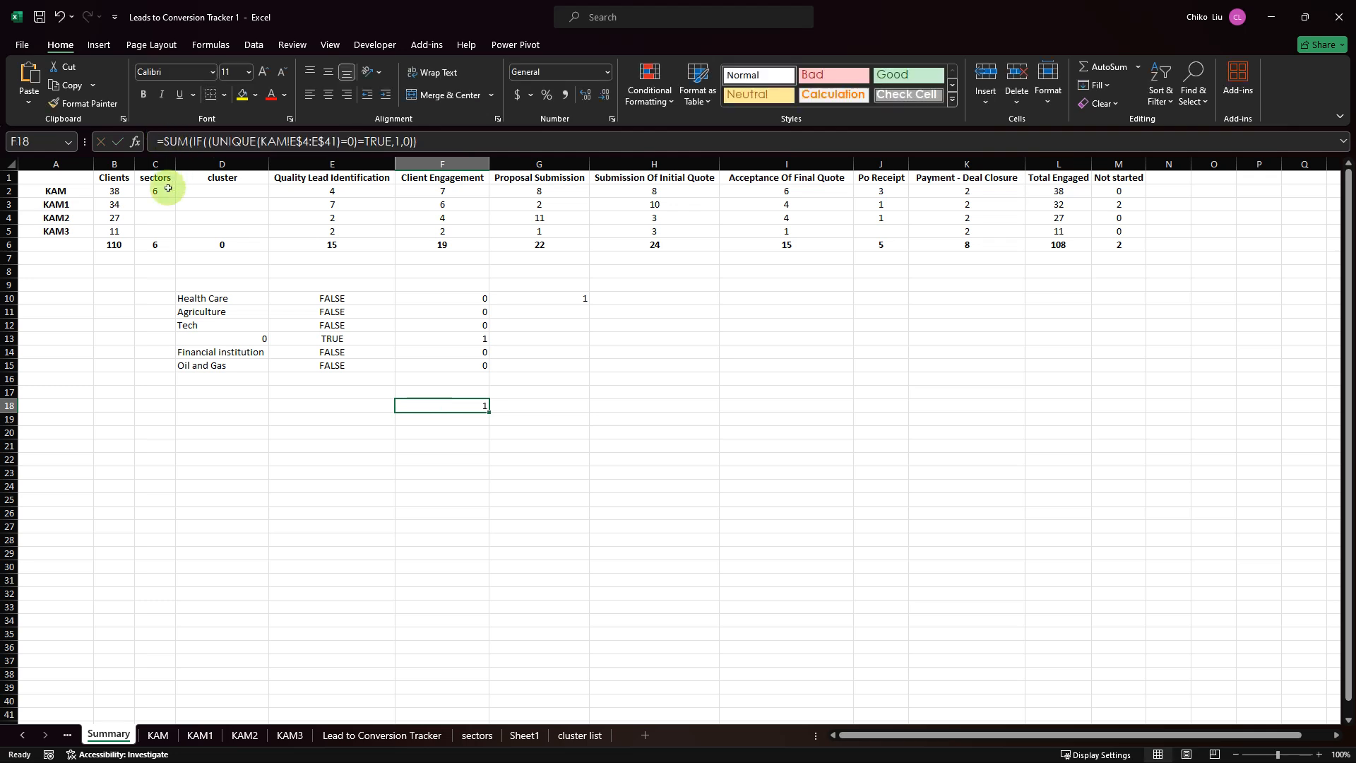
pyautogui.click(144, 192)
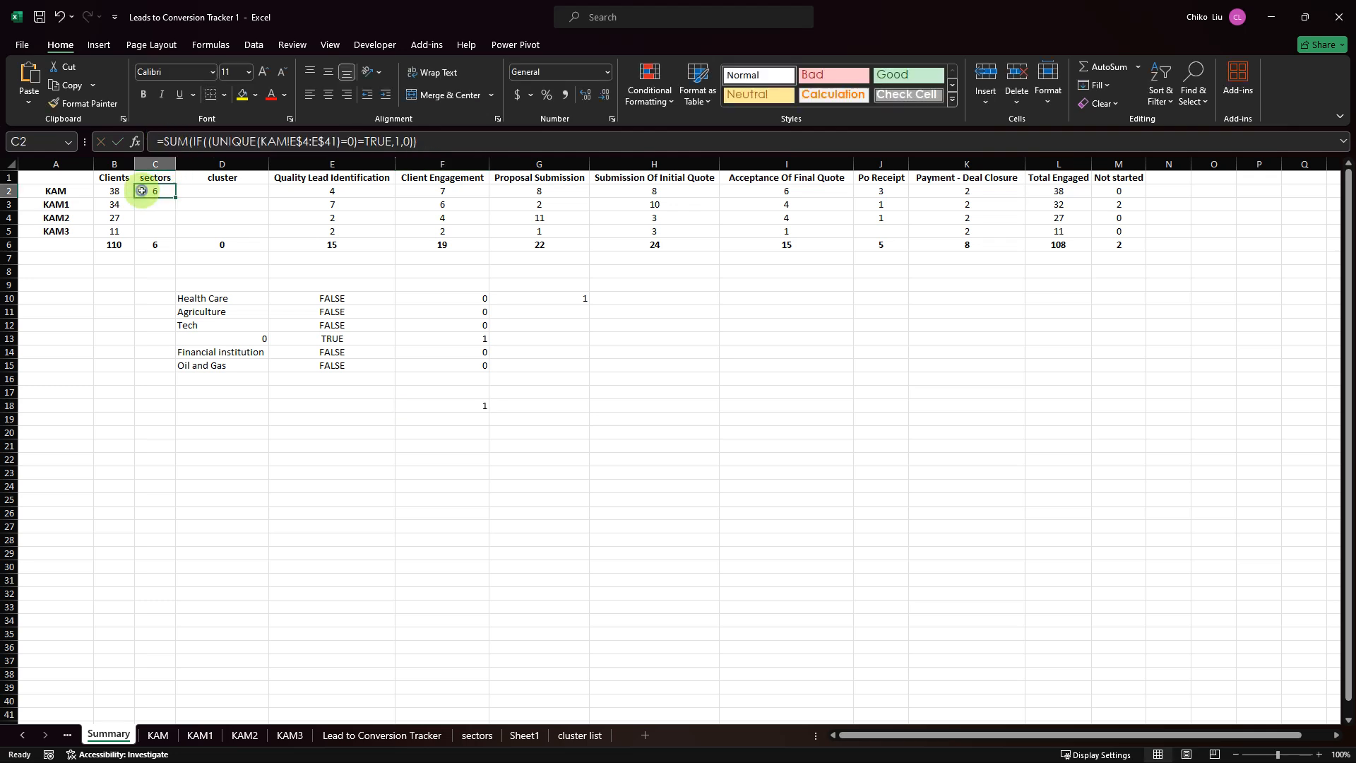
pyautogui.click(383, 138)
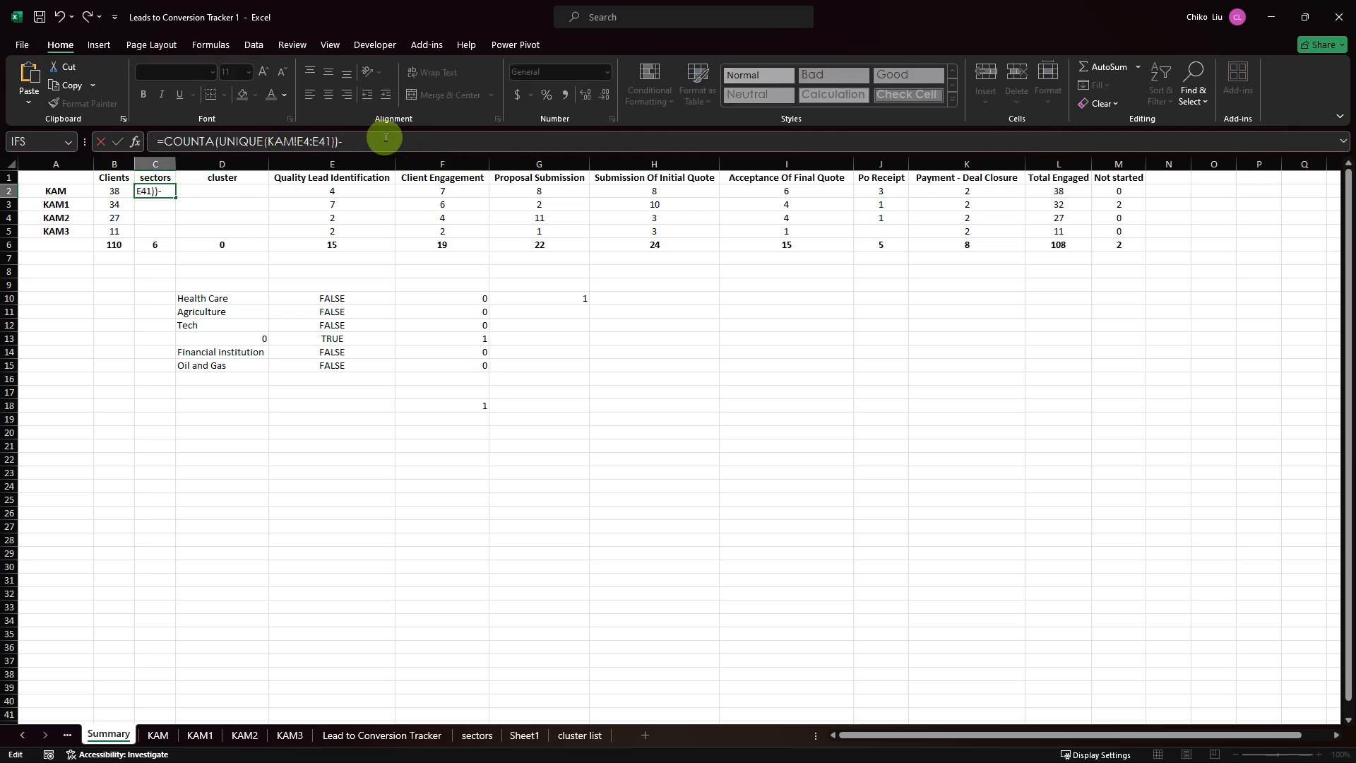
pyautogui.write('SUM(IF((UNIQUE(KAM!E$4:E$41)=0)=TRUE,1,0))')
pyautogui.hotkey('ctrl', 'Return')
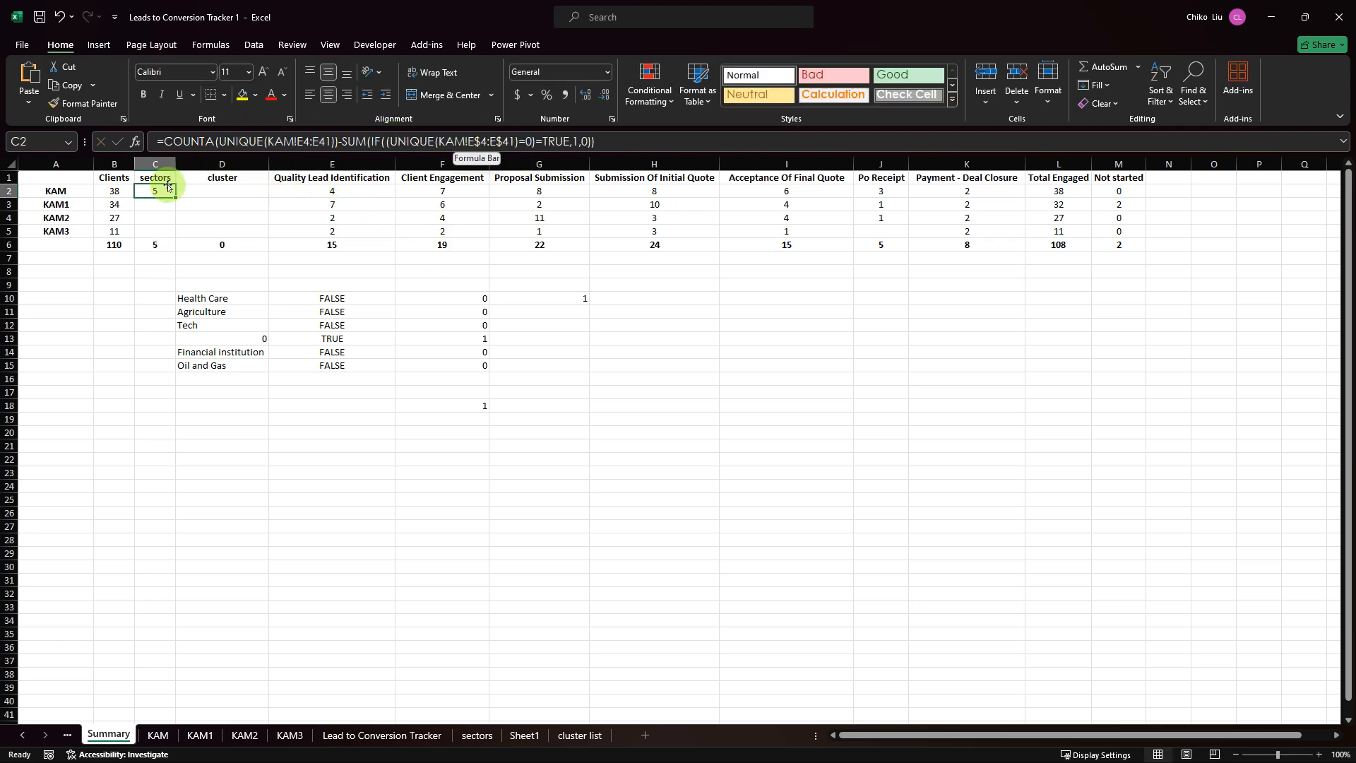
# - Fill the C2 formula across to D2, and lock the rows of C2's COUNTA range as KAM!E$4:E$41
pyautogui.moveTo(175, 197); pyautogui.dragTo(268, 200)
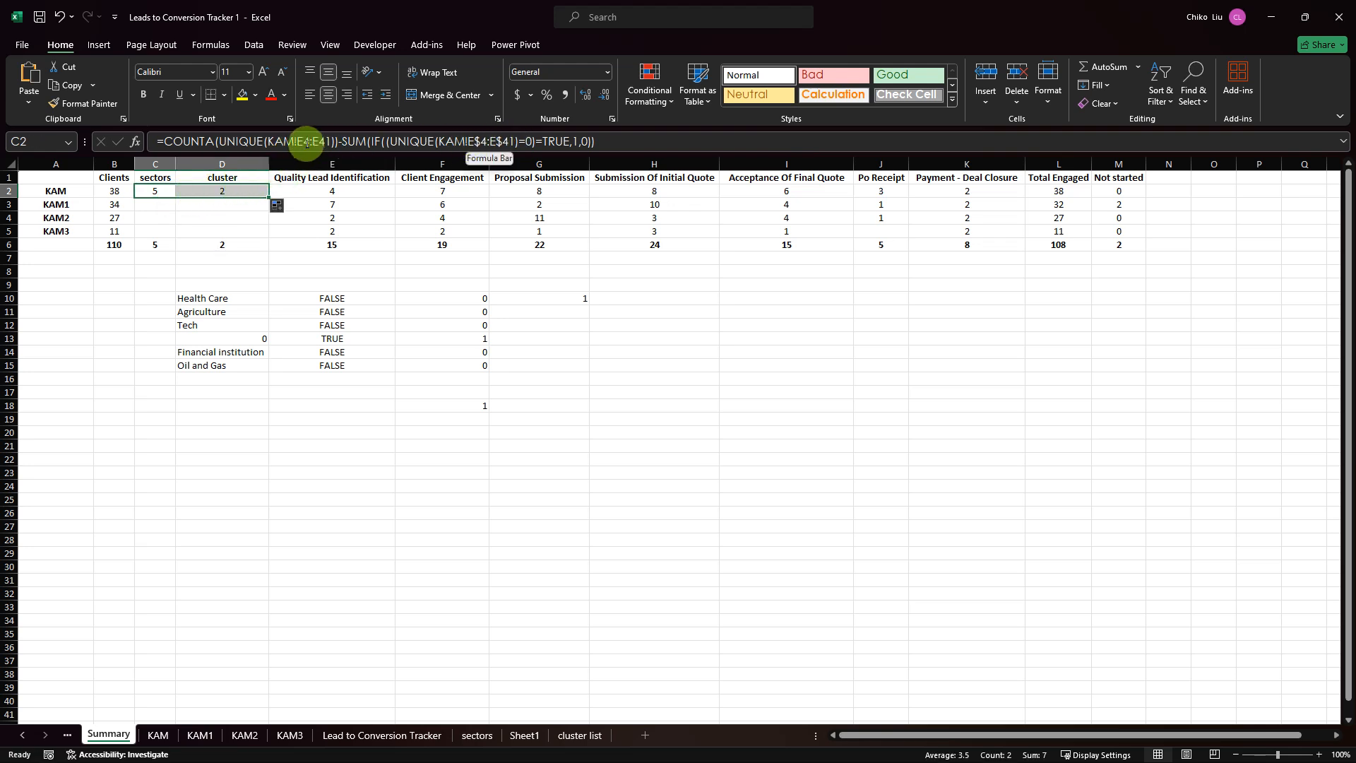
pyautogui.moveTo(297, 141); pyautogui.dragTo(329, 139)
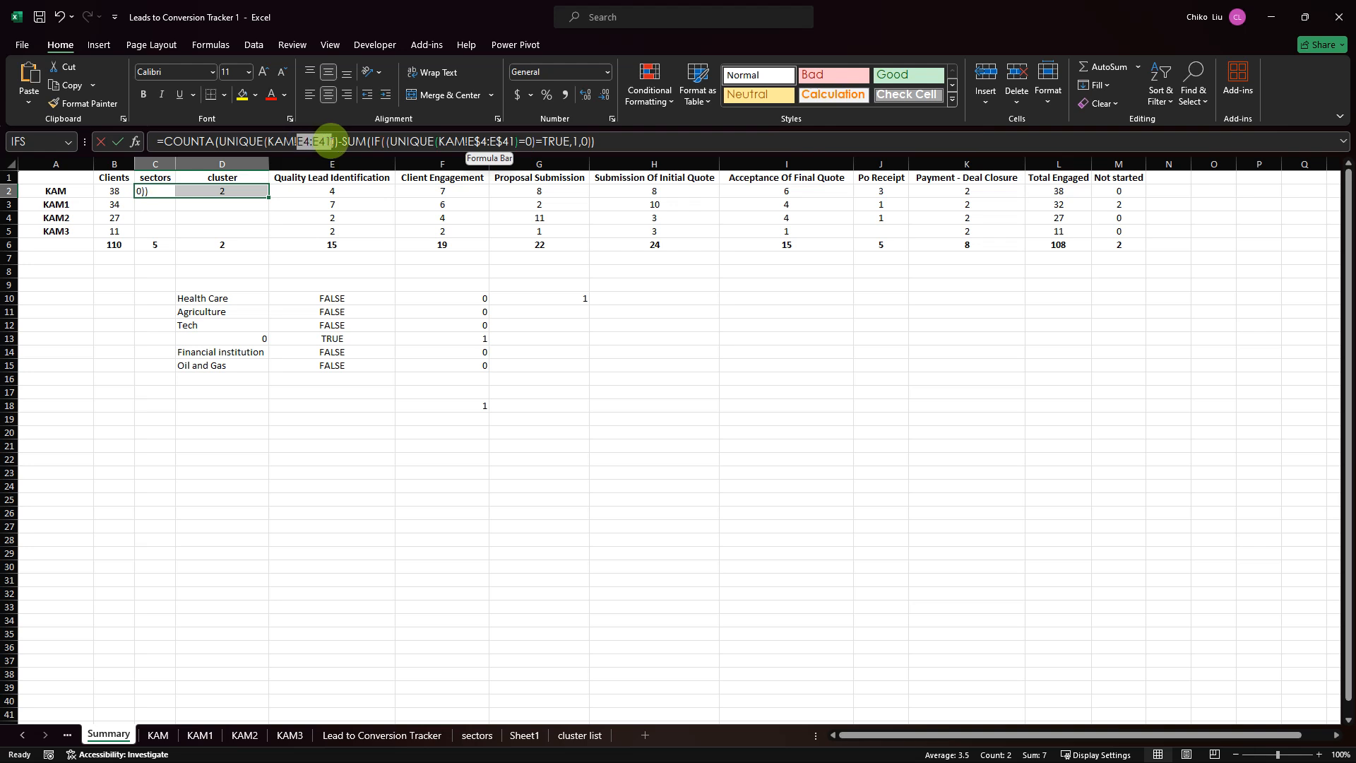
pyautogui.press('F4')
pyautogui.press('F4')
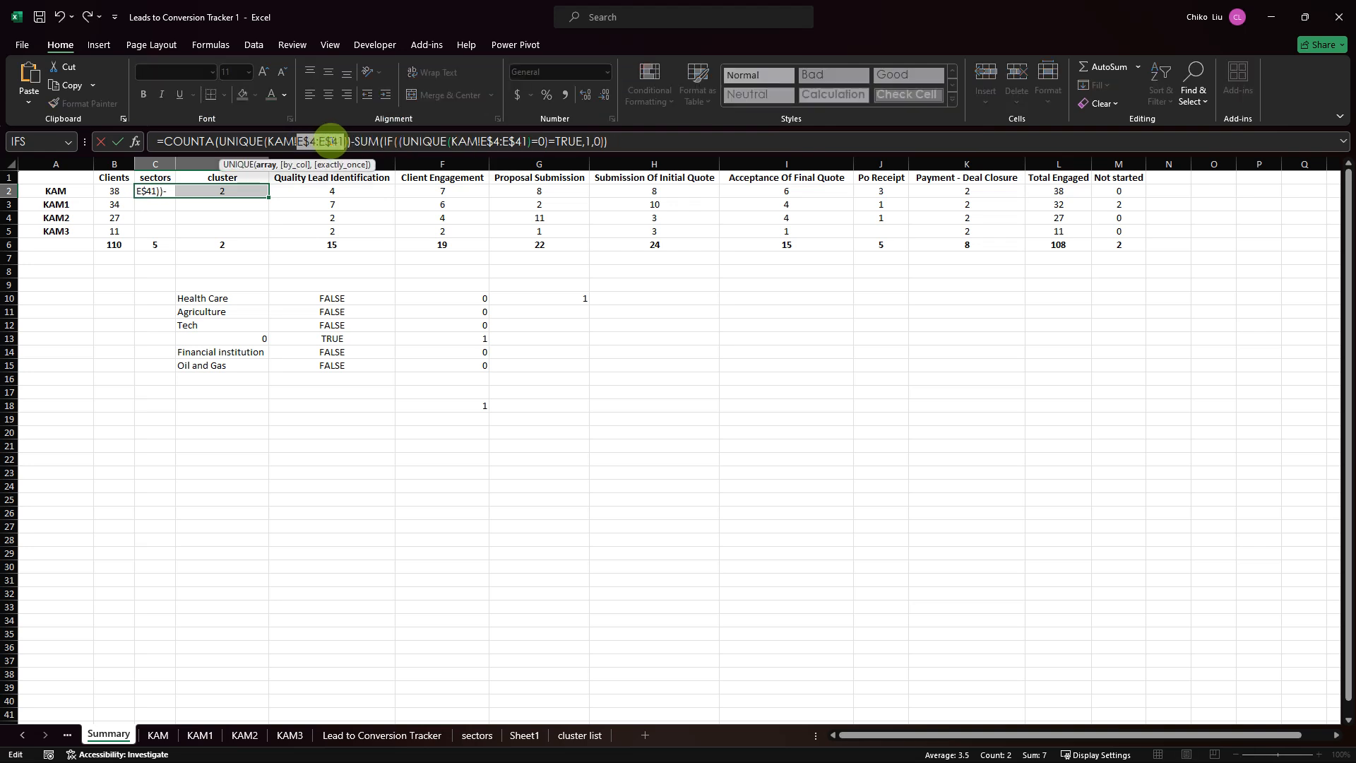
pyautogui.press('Return')
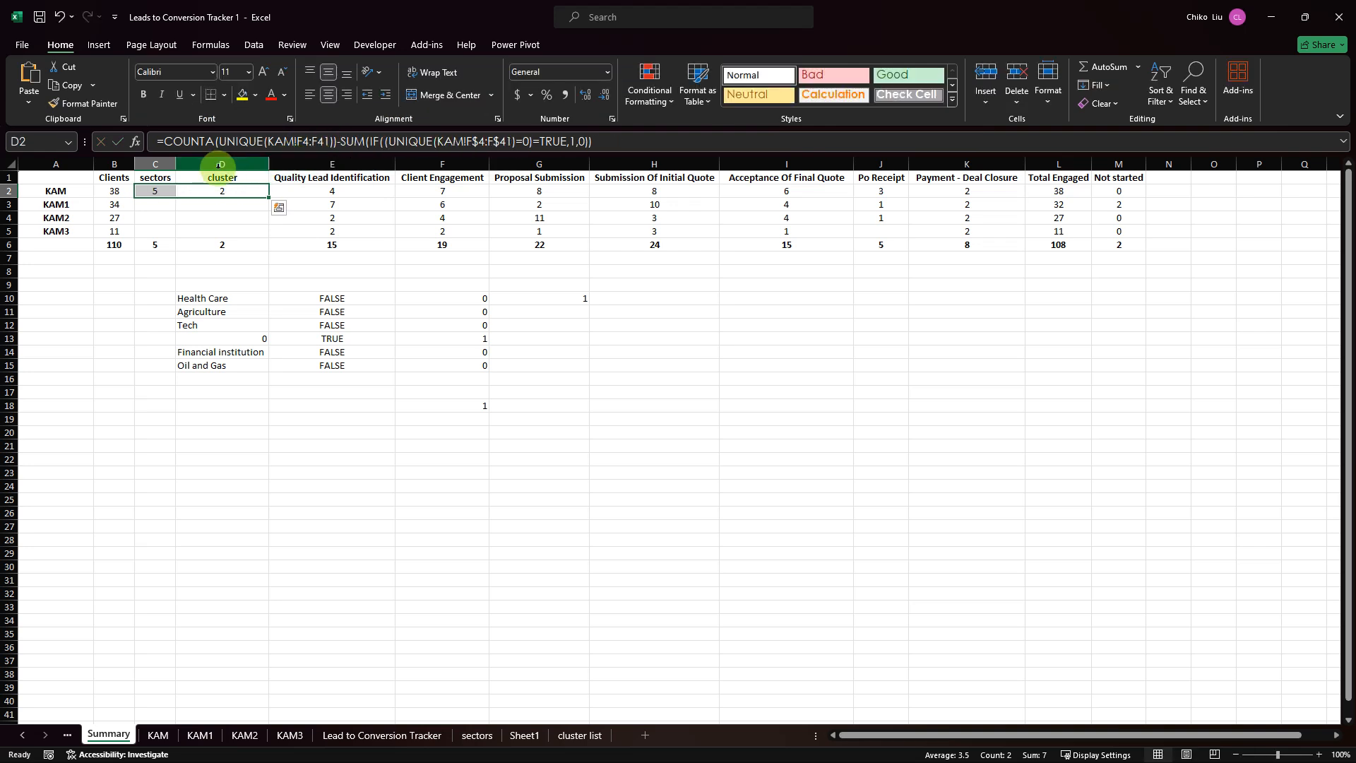
# - Fill the row-locked formula from C2 down through C5 and over the cluster cells D2:D5
pyautogui.click(160, 192)
pyautogui.moveTo(175, 196); pyautogui.dragTo(180, 234)
pyautogui.click(152, 192)
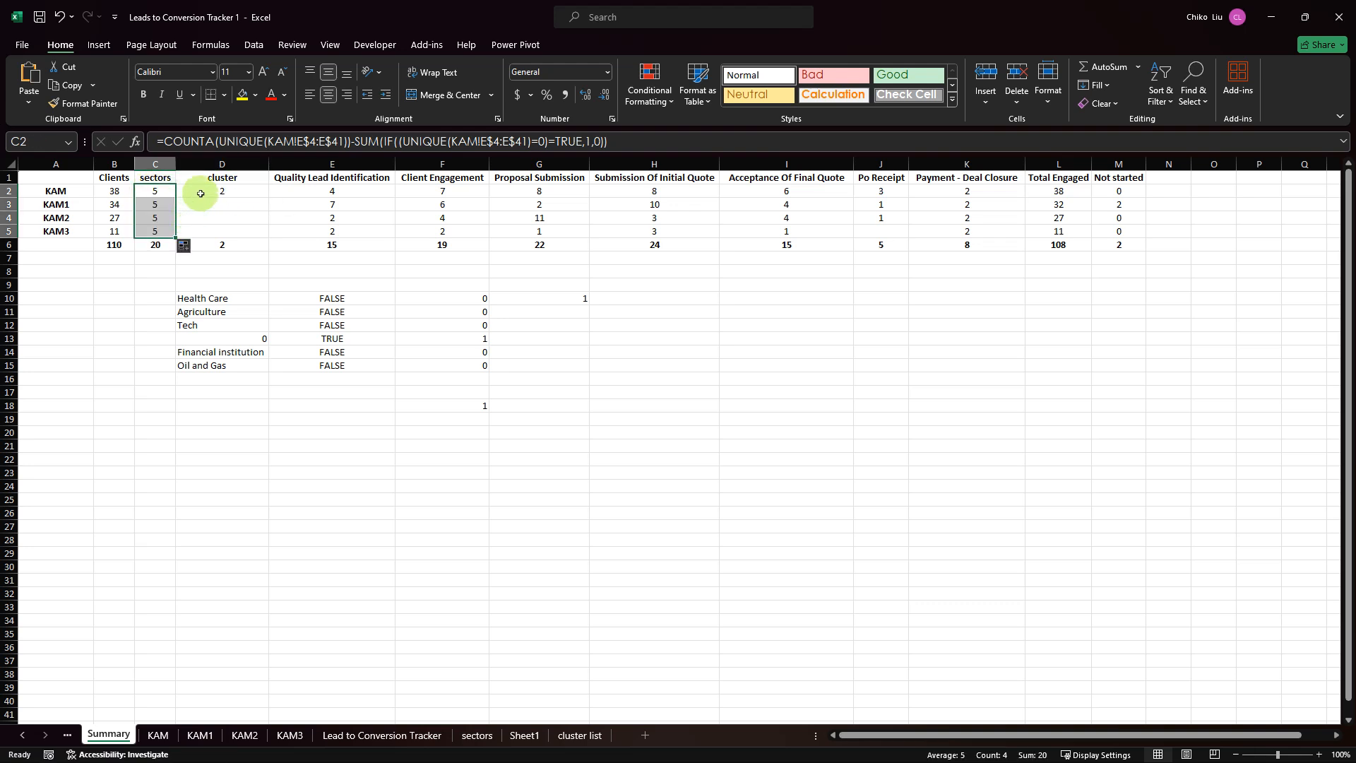
pyautogui.click(201, 192)
pyautogui.moveTo(269, 196); pyautogui.dragTo(270, 236)
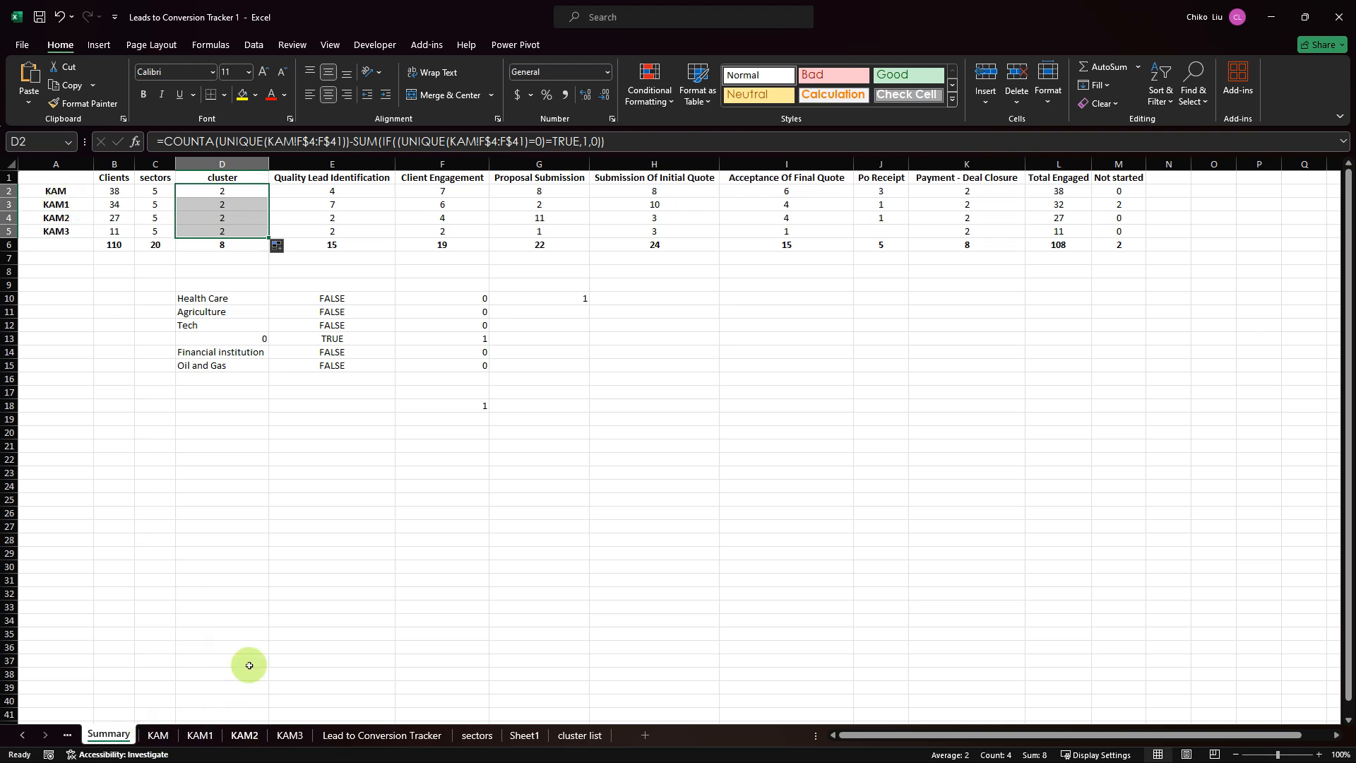
# - Display the sheet's formulas and replace all occurrences of KAM with KAM1 in the KAM1 row cells C3:D3
pyautogui.moveTo(154, 207); pyautogui.dragTo(202, 201)
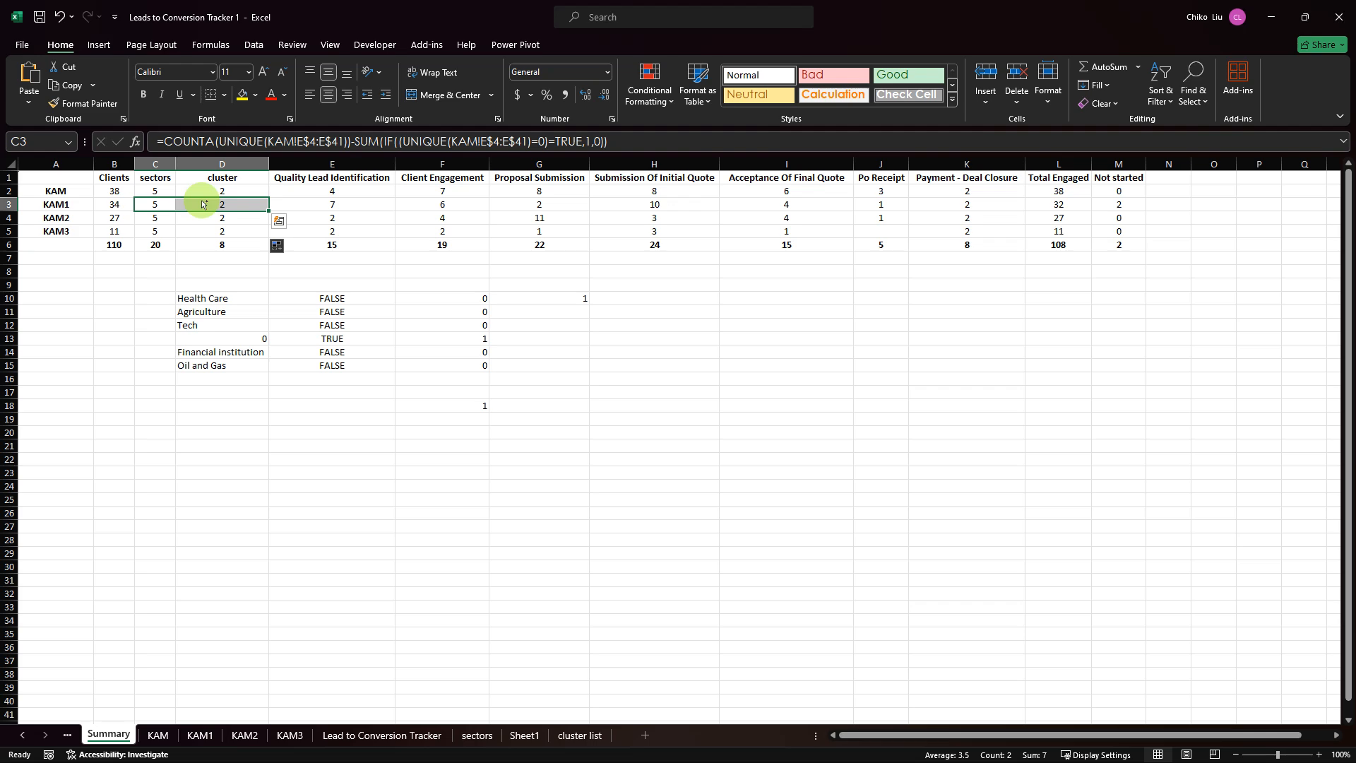
pyautogui.hotkey('ctrl', '`')
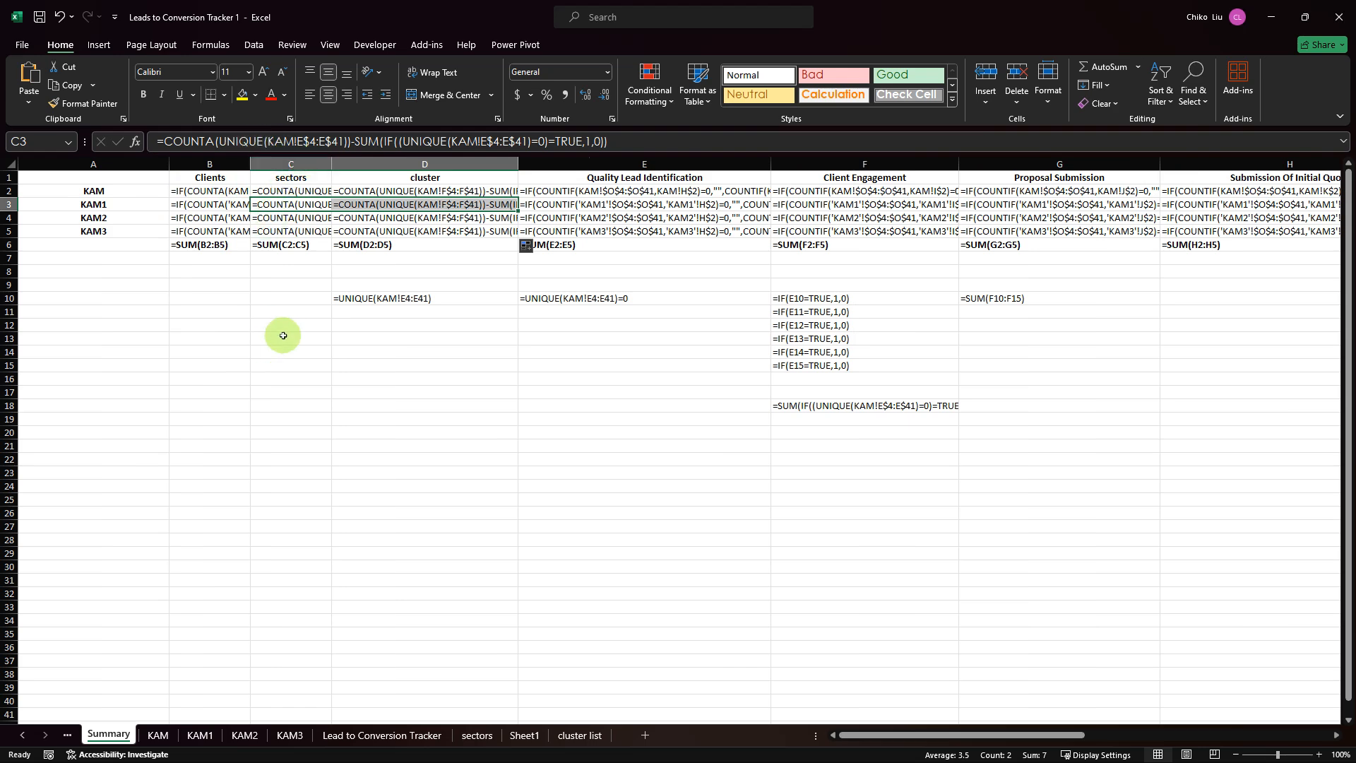
pyautogui.hotkey('ctrl', 'h')
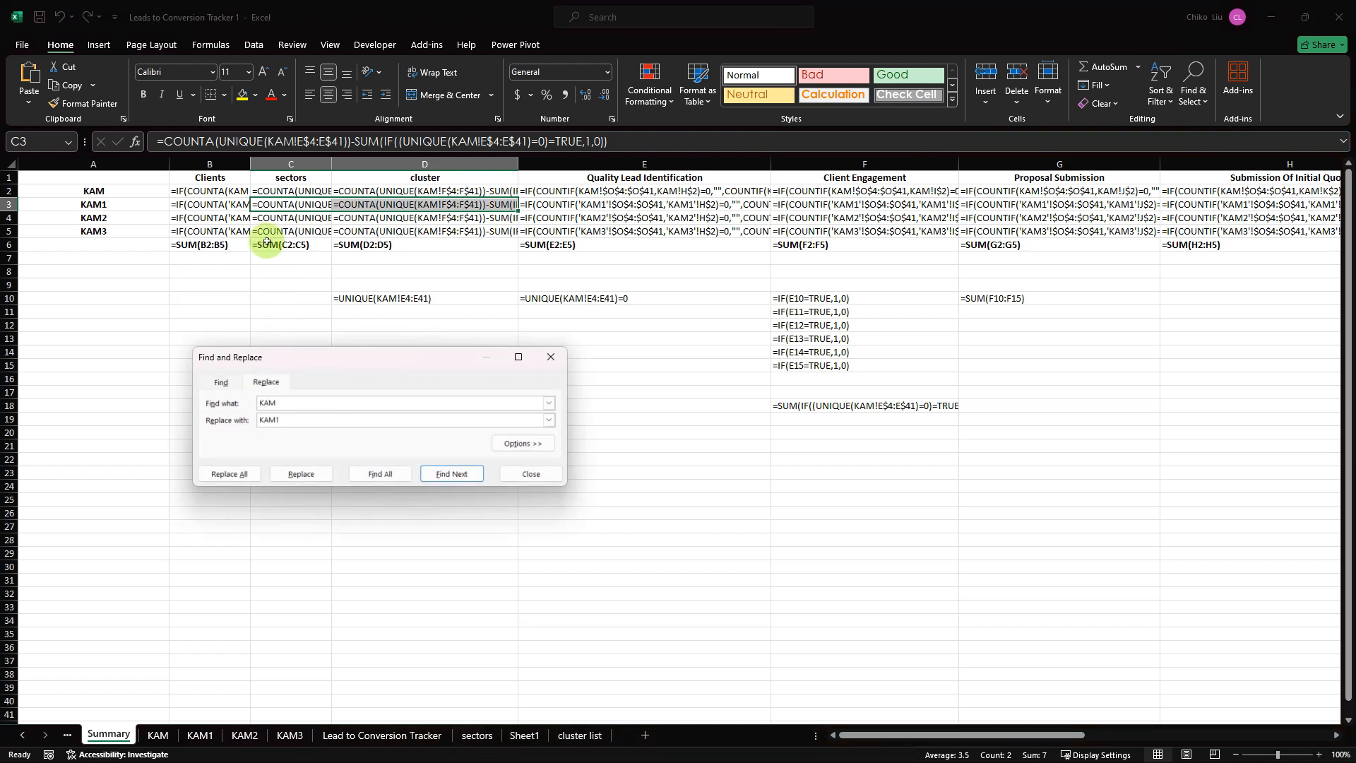
pyautogui.click(233, 473)
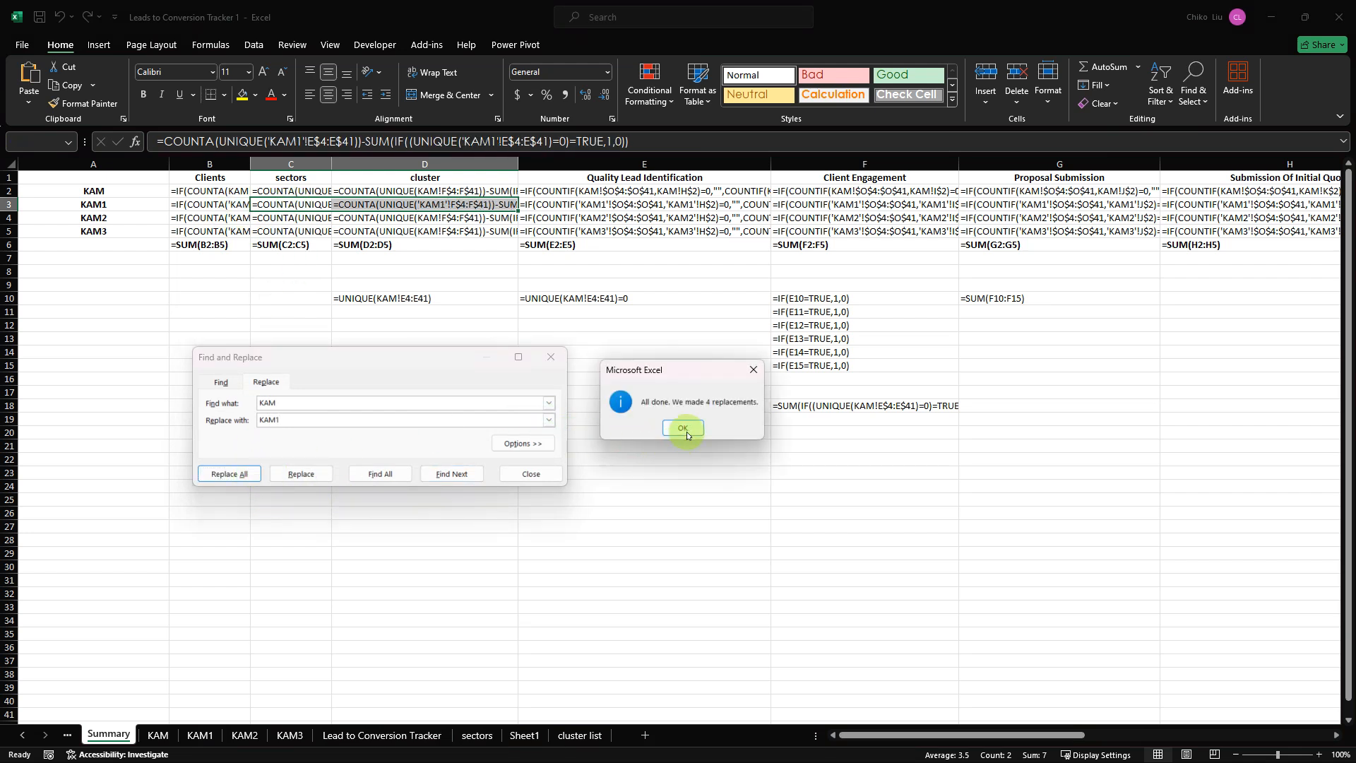
pyautogui.click(683, 428)
# - Expand the Find and Replace options and check the available search scopes, keeping it within Sheet
pyautogui.click(526, 443)
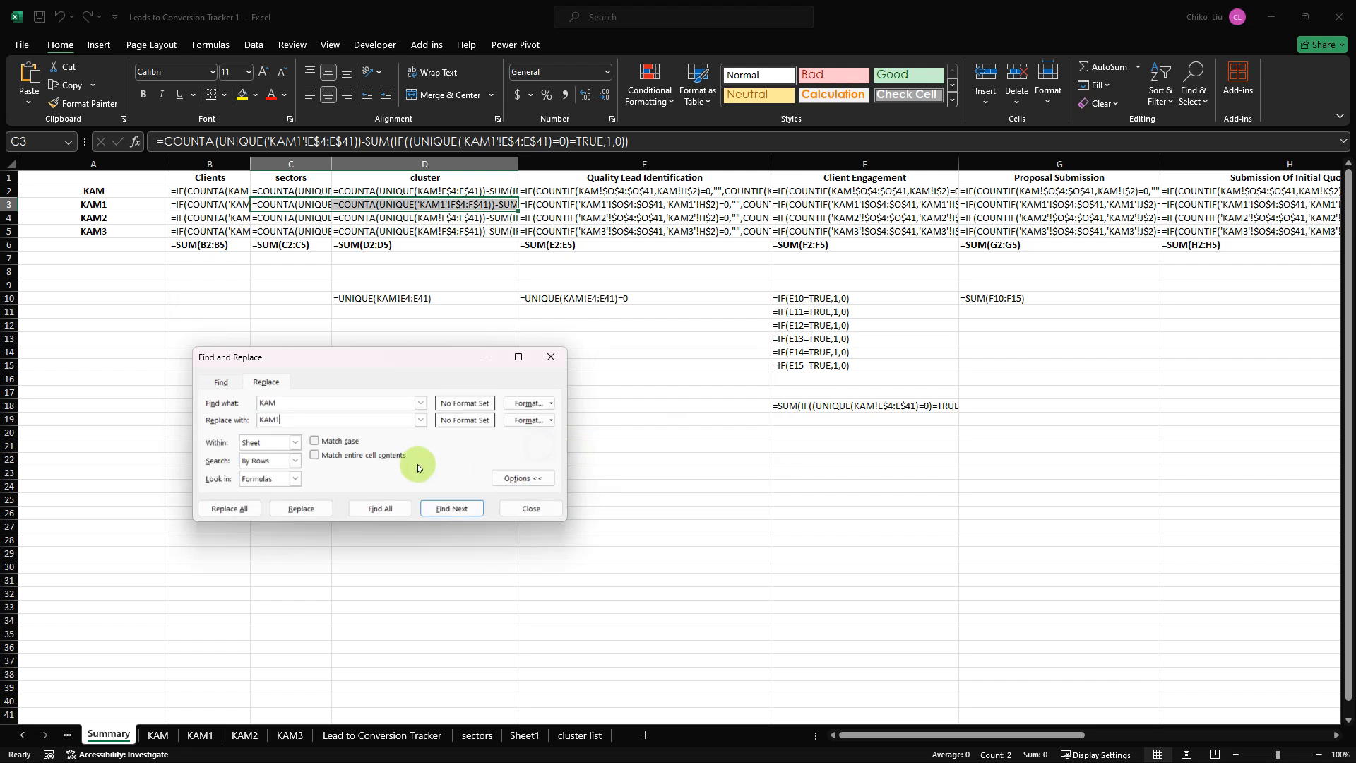
pyautogui.click(294, 444)
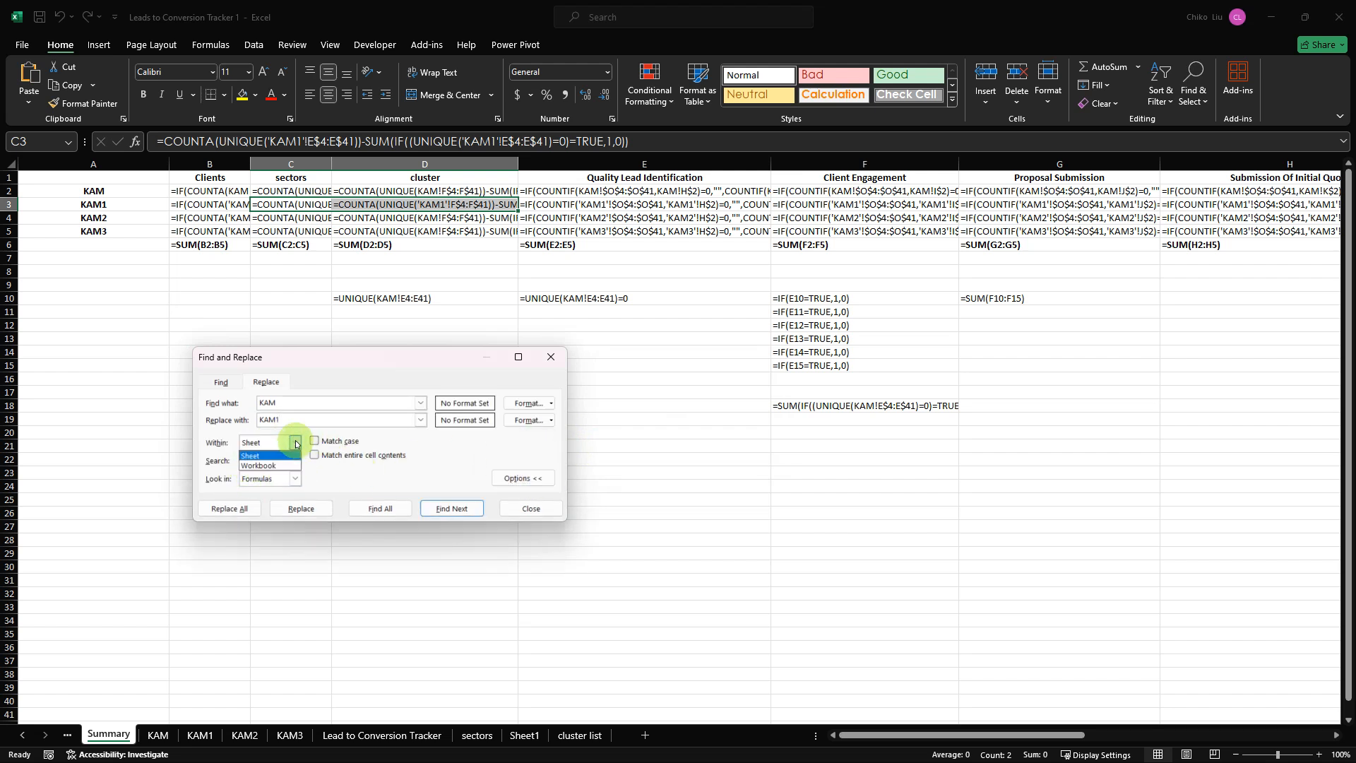
pyautogui.click(296, 444)
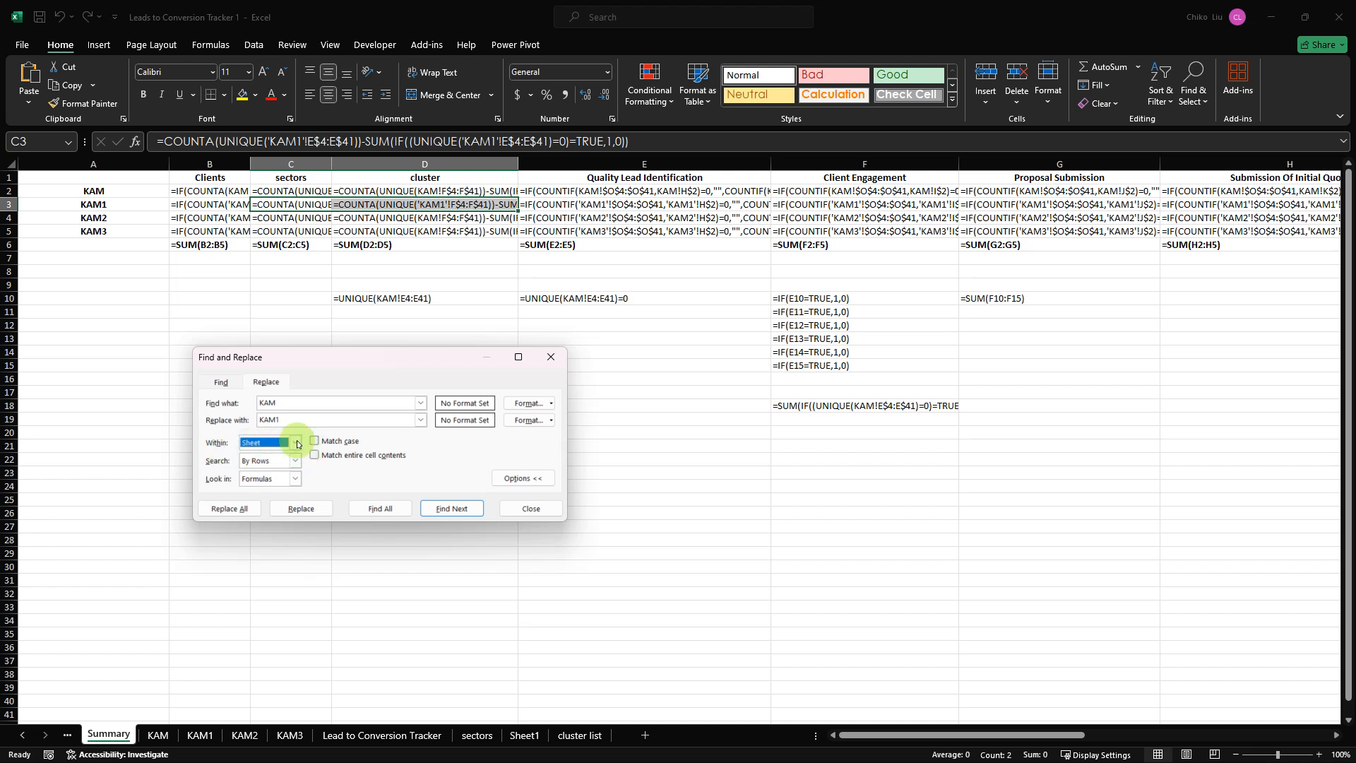
# - Collapse the Find and Replace options and replace all occurrences of KAM with KAM2 in the KAM2 row cells C4:D4
pyautogui.click(513, 487)
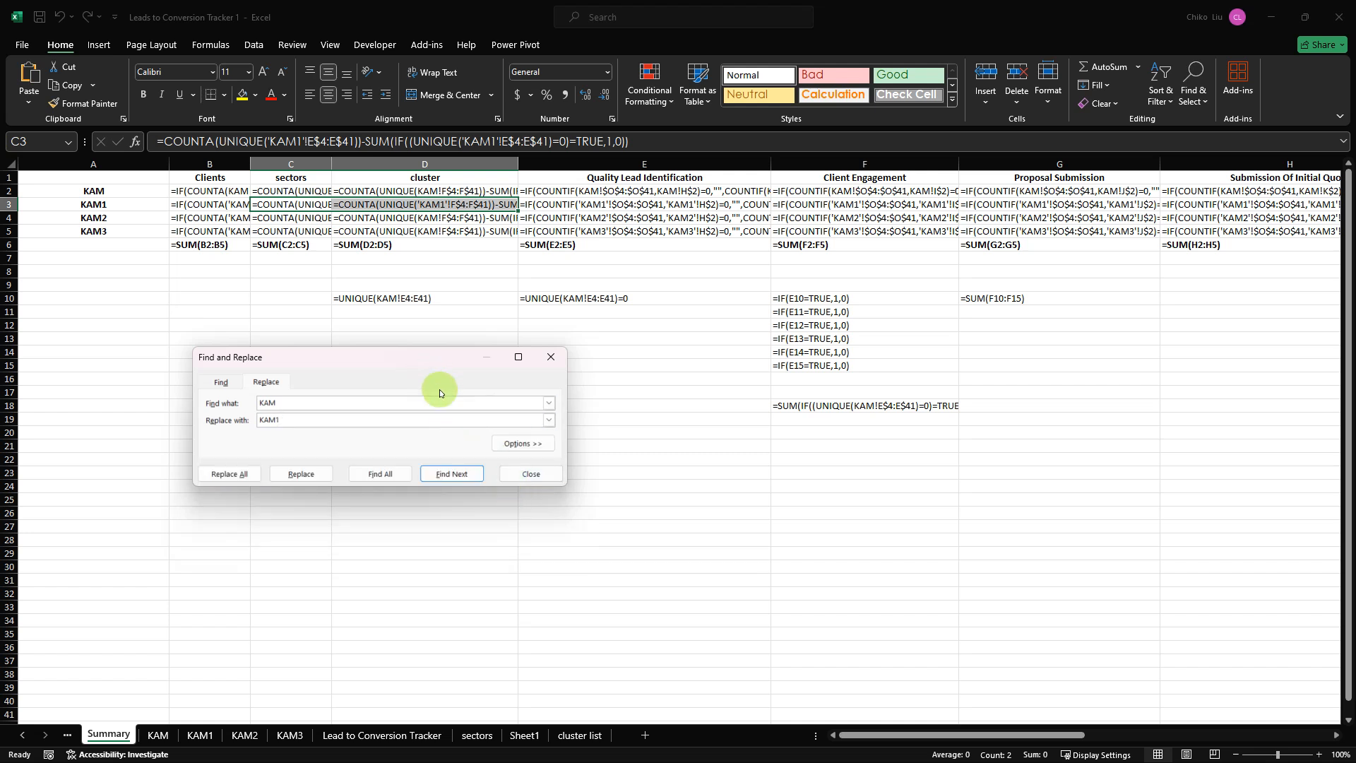
pyautogui.moveTo(324, 220); pyautogui.dragTo(356, 218)
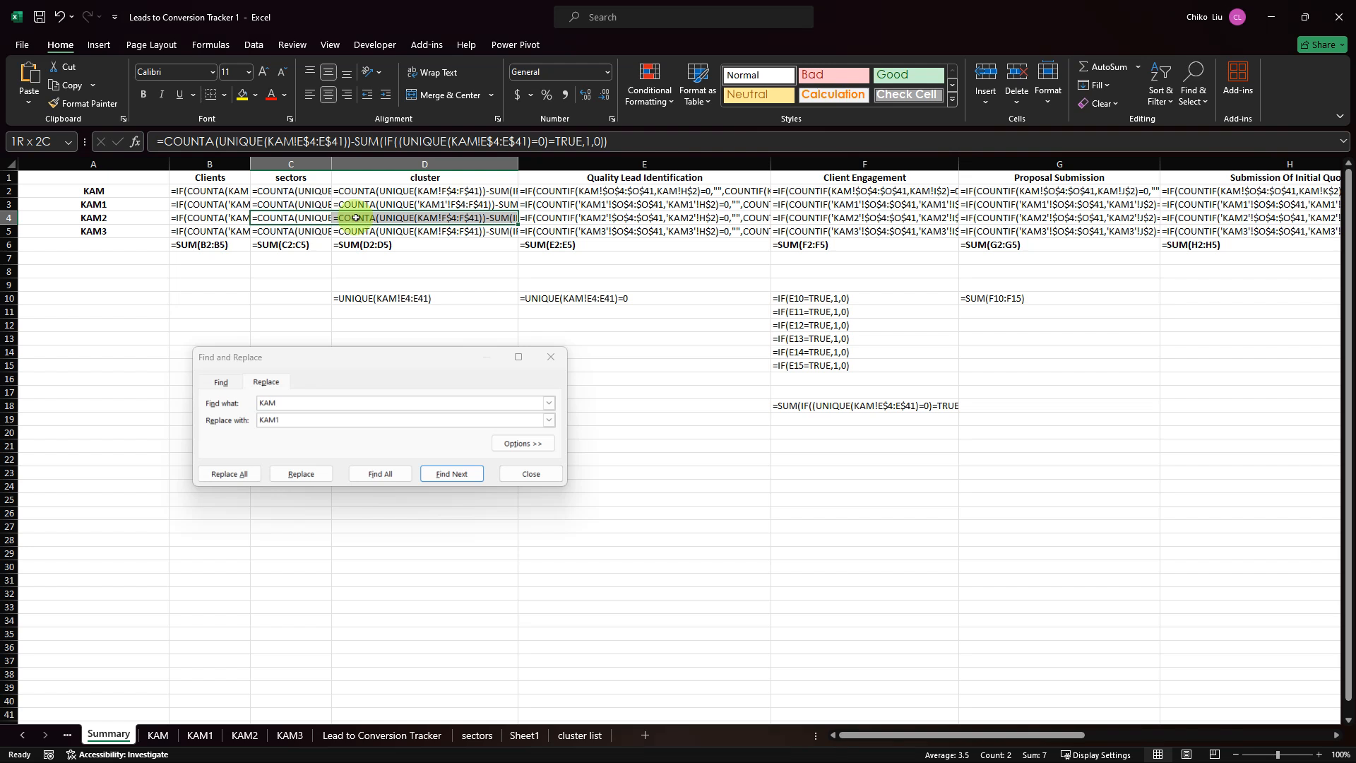
pyautogui.click(290, 422)
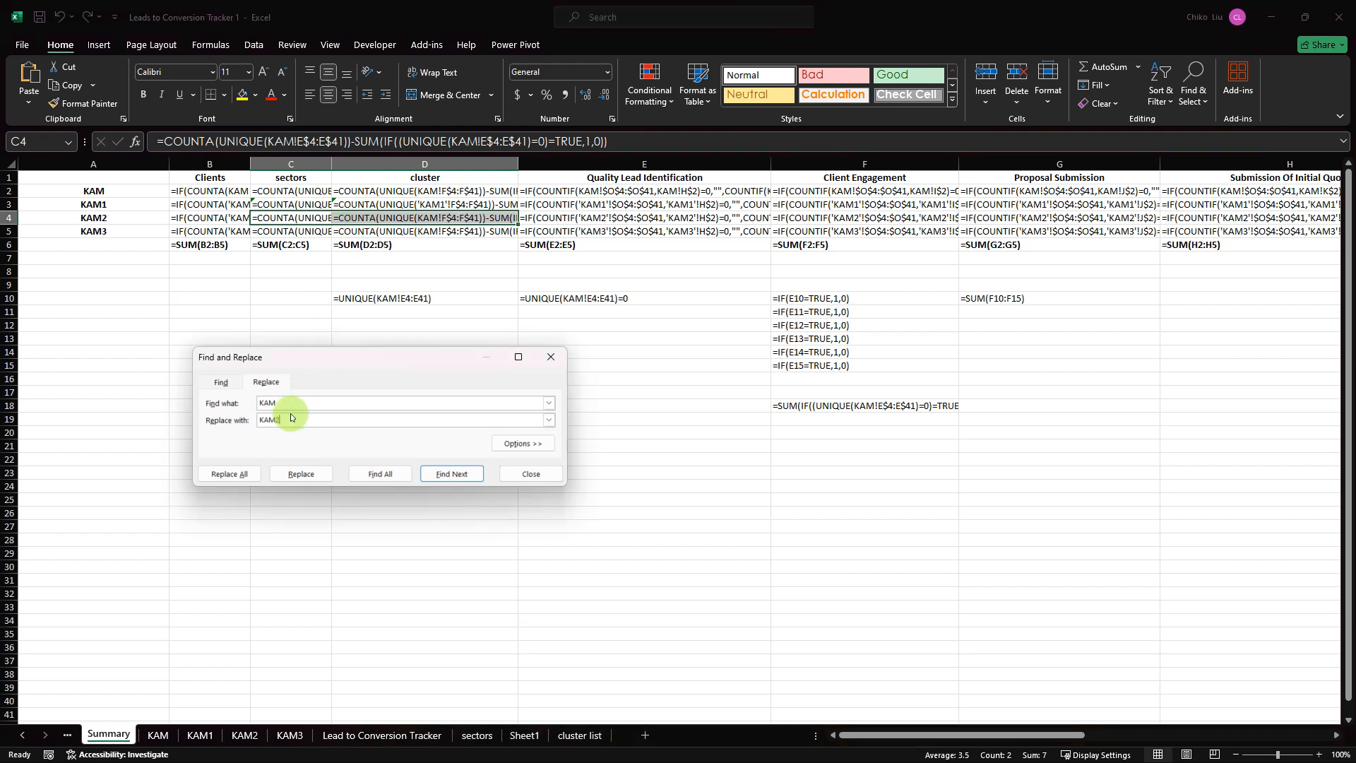
pyautogui.click(230, 474)
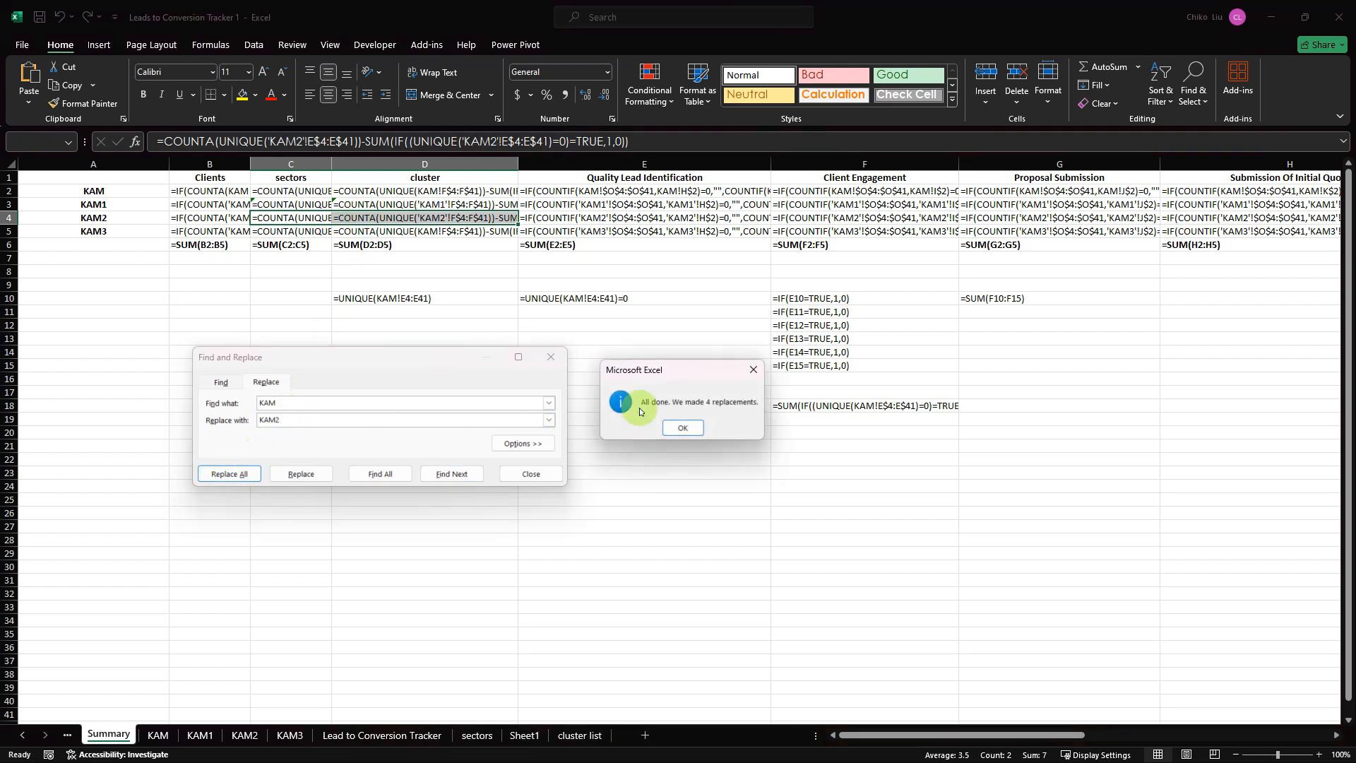
pyautogui.click(687, 428)
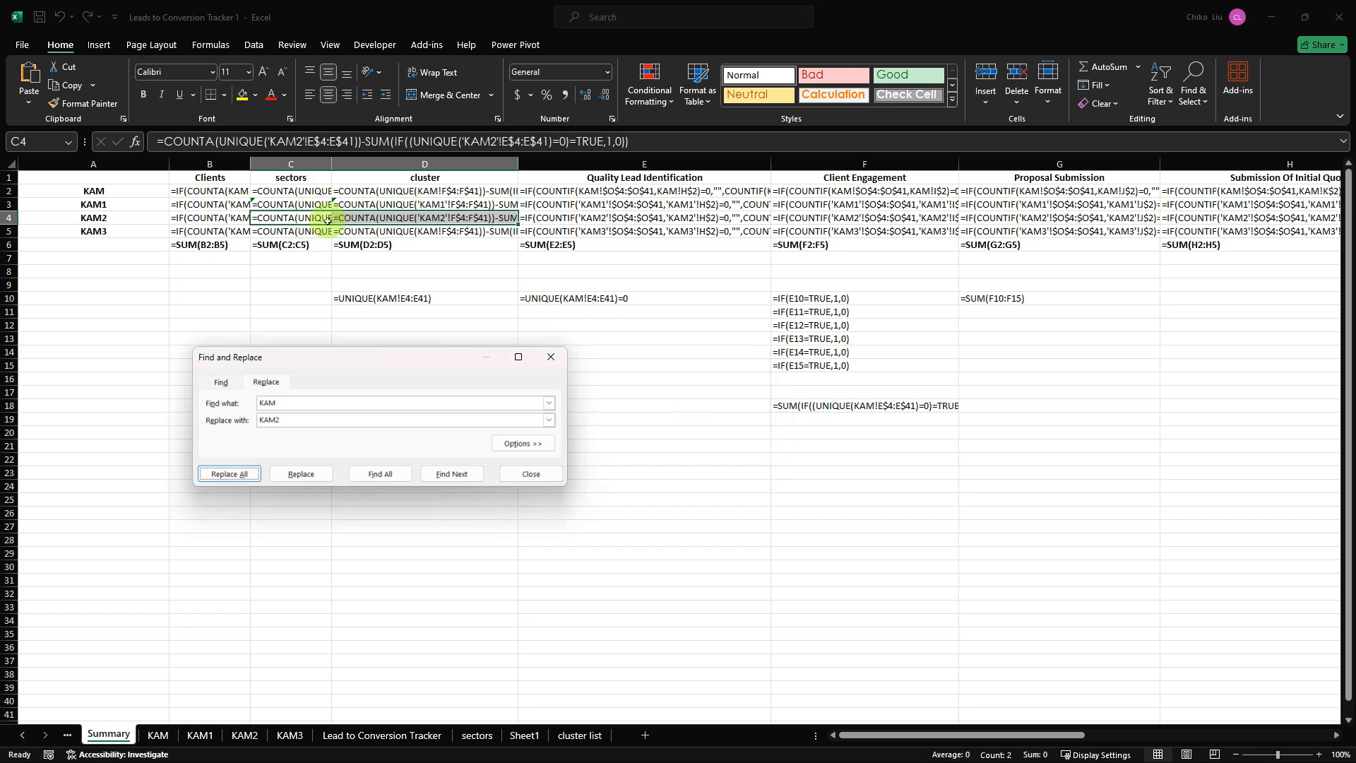
# - Replace all occurrences of KAM with KAM3 in cells C5:D5, and switch the sheet back from formulas to results
pyautogui.moveTo(318, 232); pyautogui.dragTo(337, 233)
pyautogui.click(287, 418)
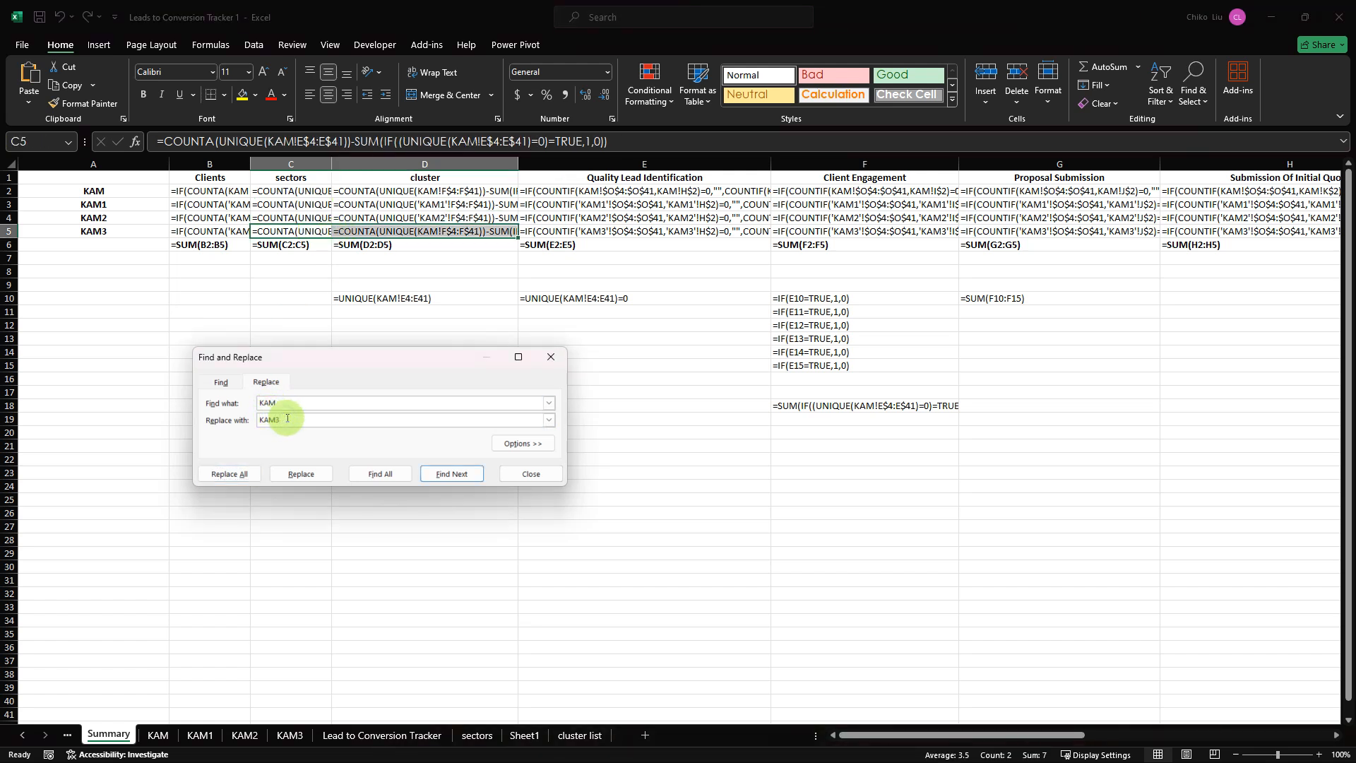
pyautogui.write('3')
pyautogui.click(230, 473)
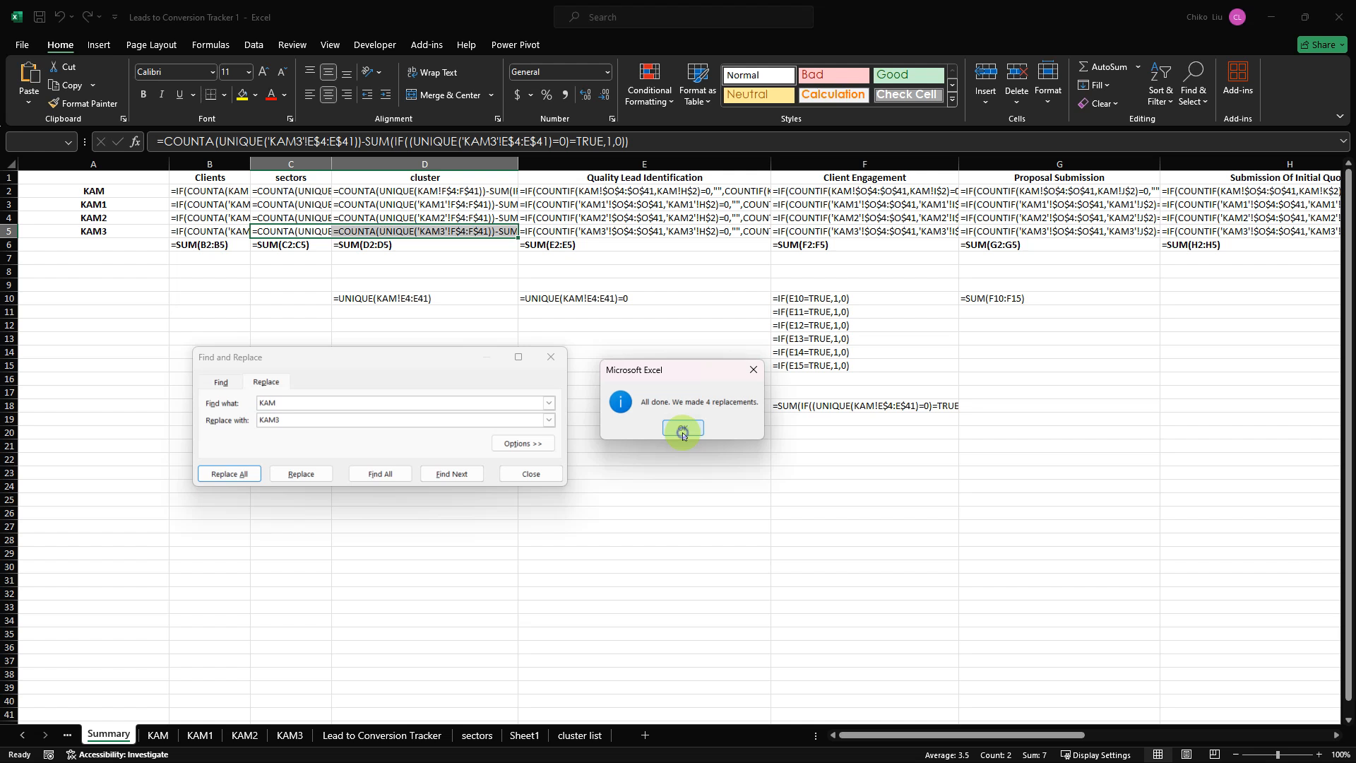
pyautogui.click(682, 429)
pyautogui.click(531, 473)
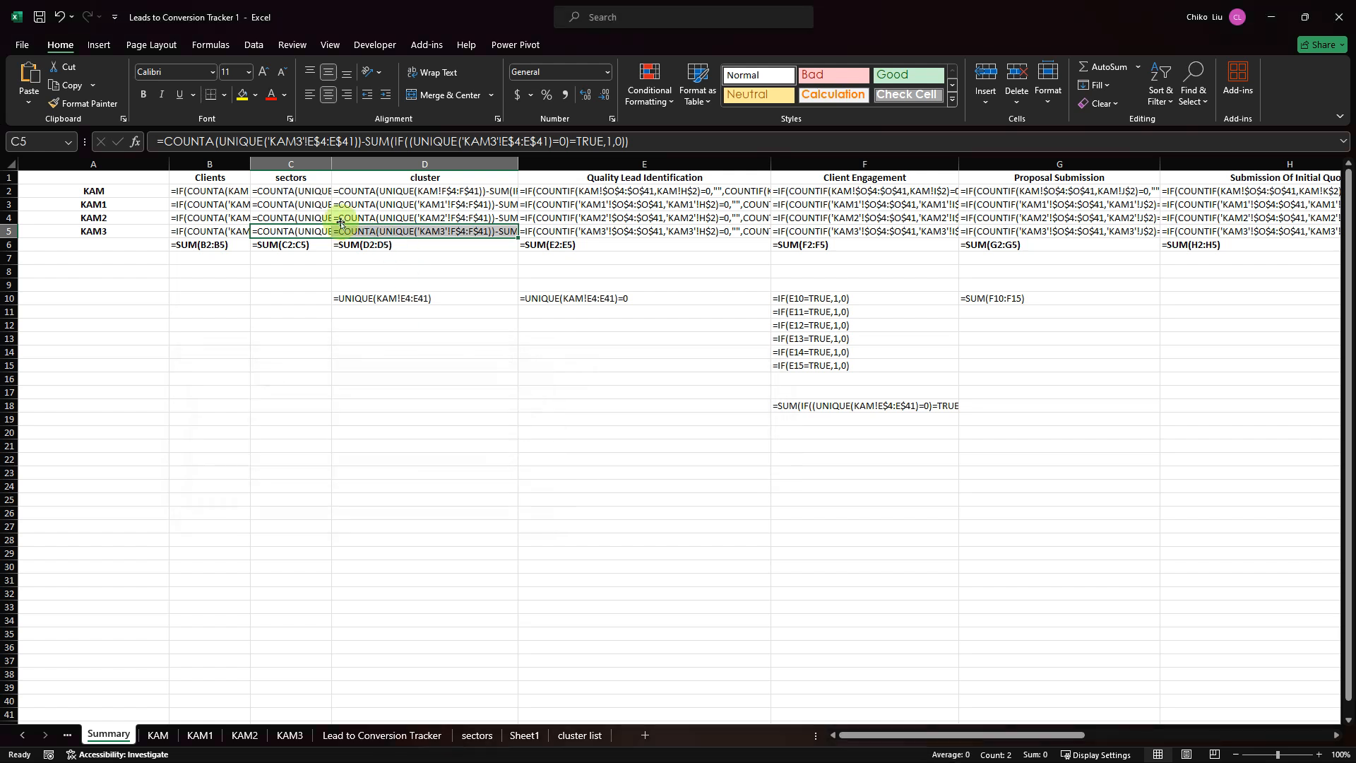
pyautogui.hotkey('ctrl', '`')
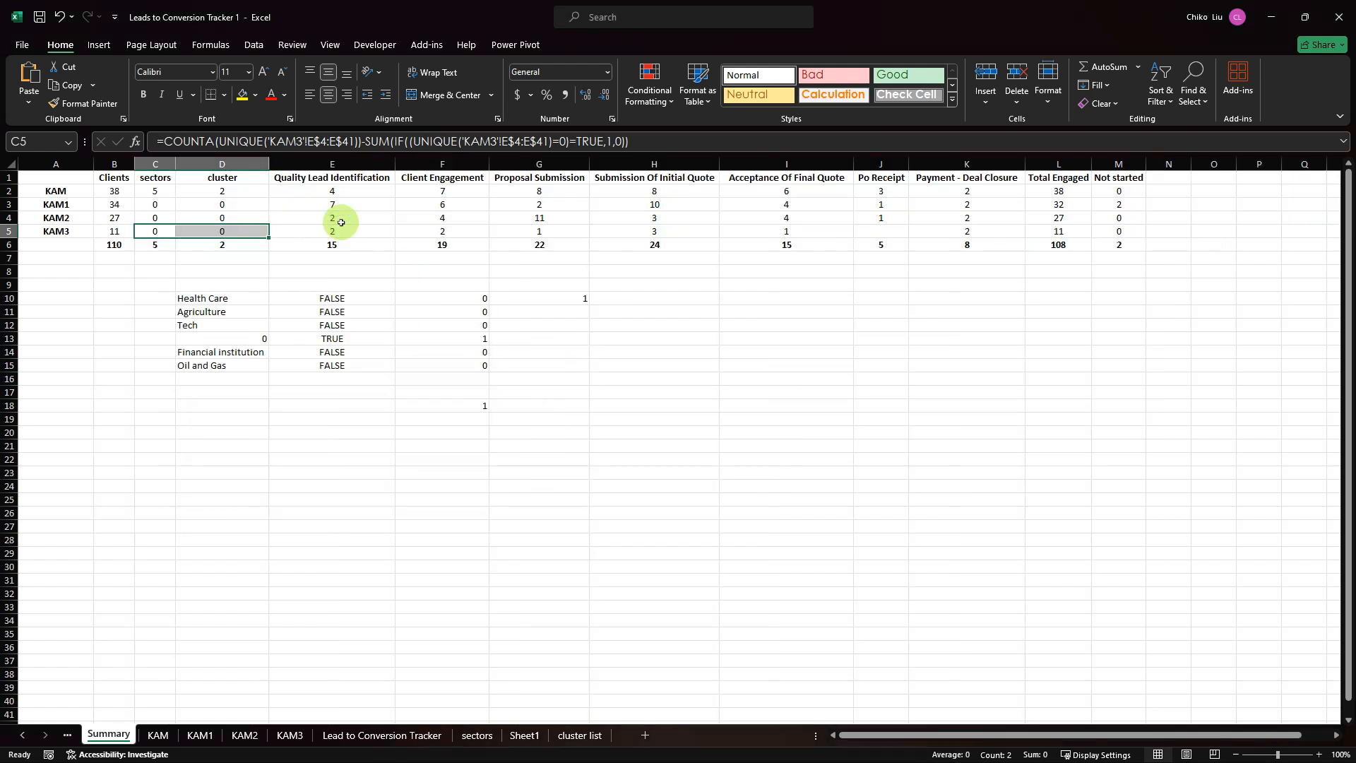
# - Wrap C2's count formula in an IF that returns "" when it equals 0 and the count otherwise, and fill it across to D2
pyautogui.click(154, 204)
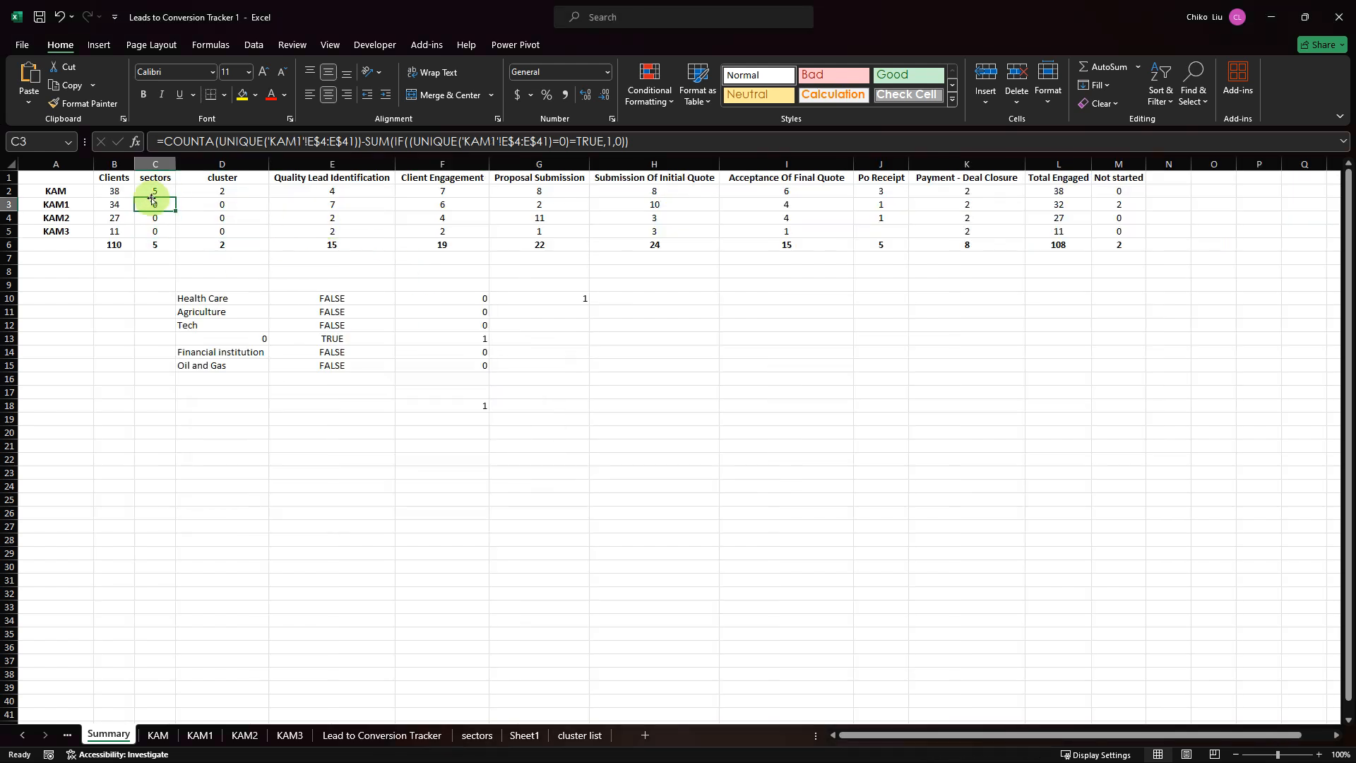
pyautogui.click(154, 190)
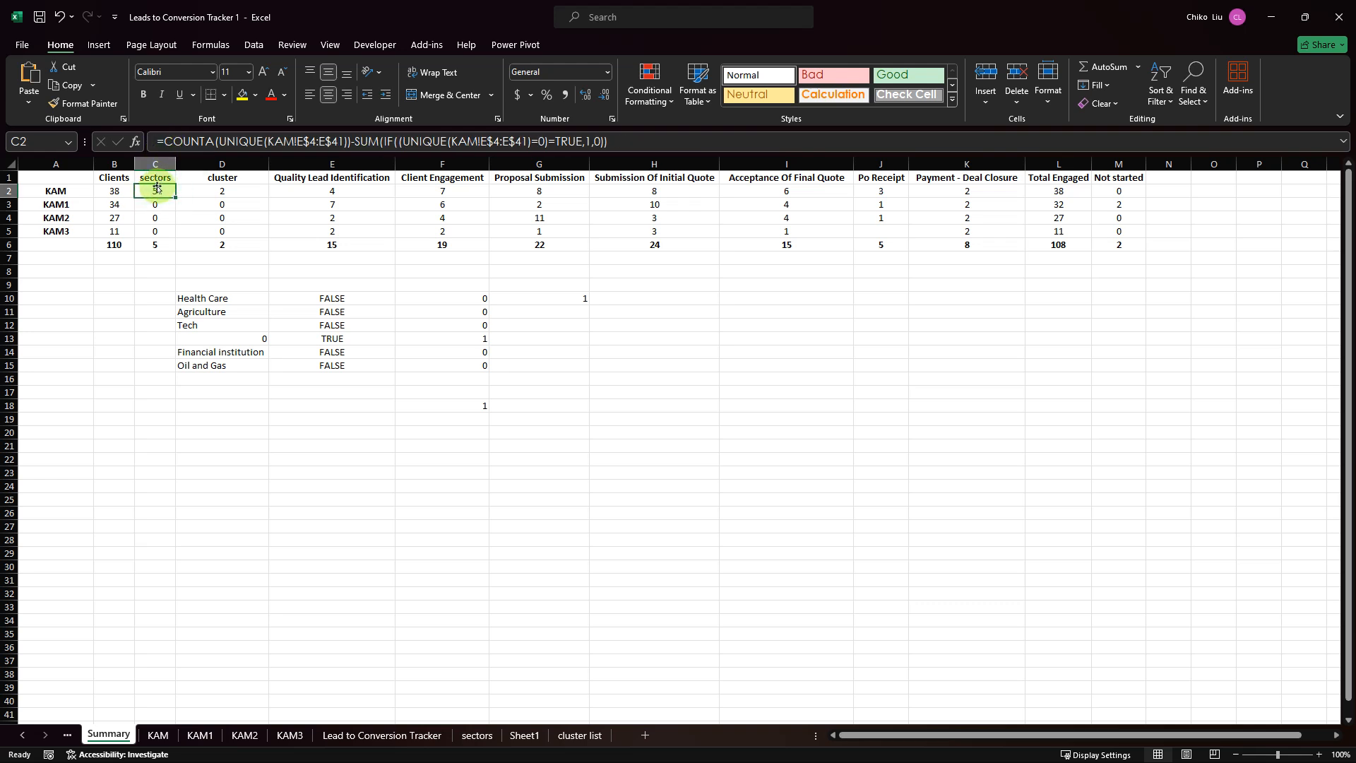
pyautogui.click(159, 140)
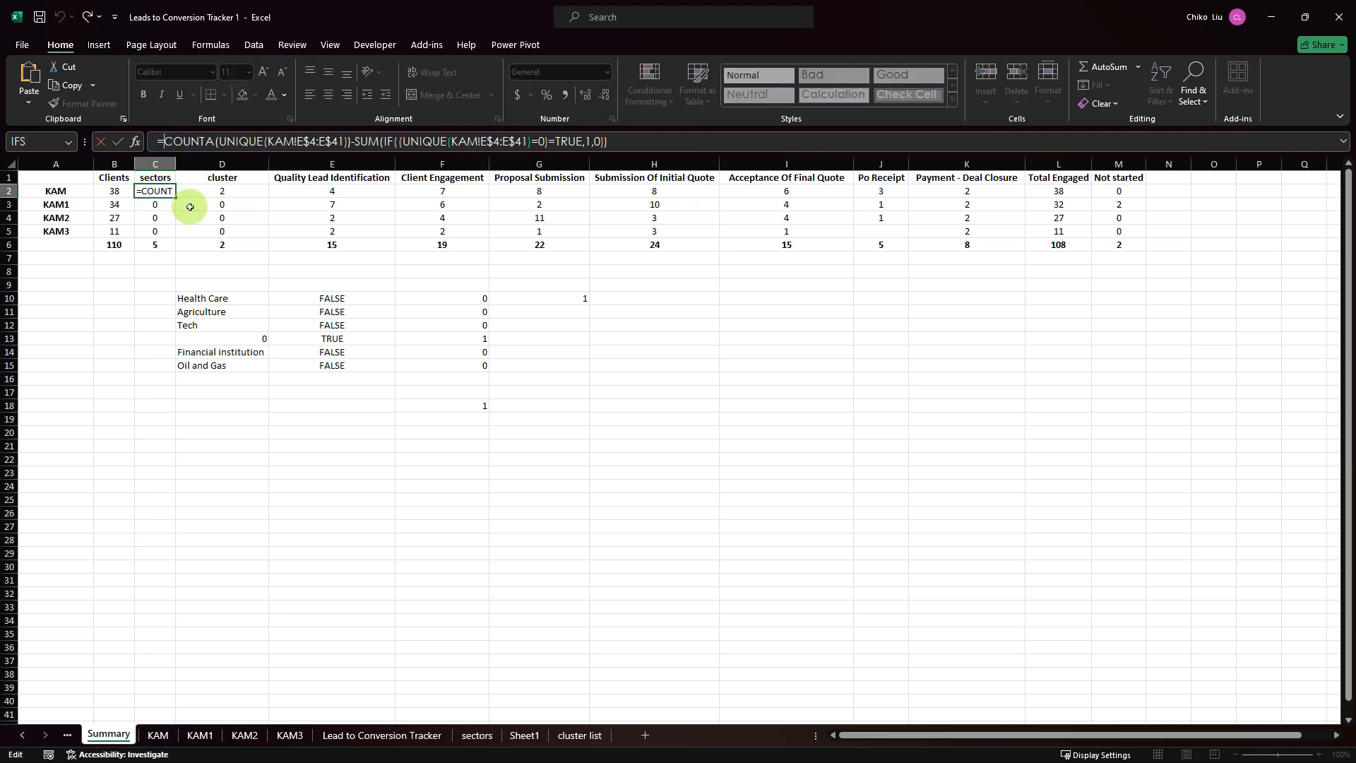
pyautogui.write('IF(')
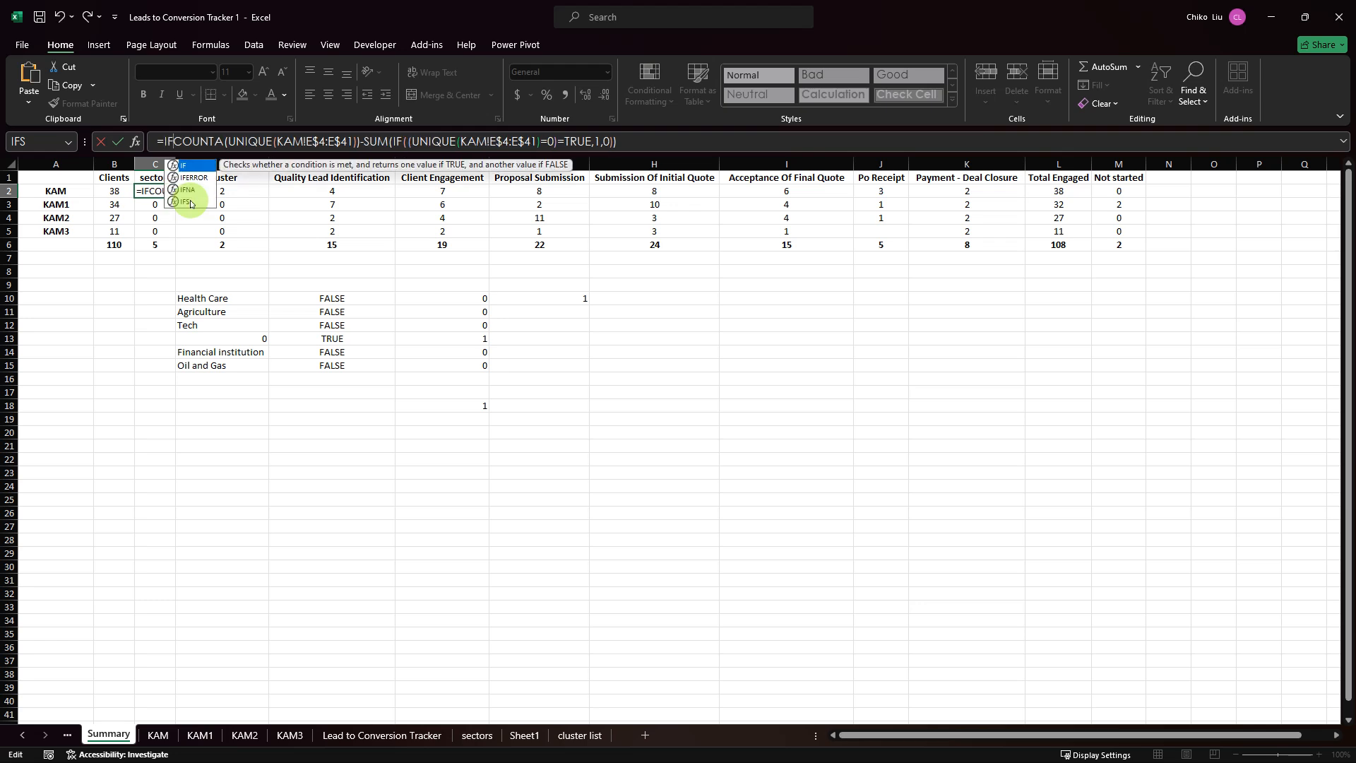
pyautogui.hotkey('shift', 'Right')
pyautogui.hotkey('shift', 'Right')
pyautogui.hotkey('shift', 'Right')
pyautogui.hotkey('shift', 'Right')
pyautogui.hotkey('shift', 'Right')
pyautogui.hotkey('shift', 'Right')
pyautogui.hotkey('shift', 'Right')
pyautogui.hotkey('shift', 'Right')
pyautogui.hotkey('shift', 'Right')
pyautogui.hotkey('shift', 'Right')
pyautogui.hotkey('shift', 'Right')
pyautogui.hotkey('shift', 'Right')
pyautogui.hotkey('shift', 'Right')
pyautogui.hotkey('shift', 'Right')
pyautogui.hotkey('shift', 'Right')
pyautogui.hotkey('shift', 'Right')
pyautogui.hotkey('shift', 'Right')
pyautogui.hotkey('shift', 'Right')
pyautogui.hotkey('shift', 'Right')
pyautogui.hotkey('shift', 'Right')
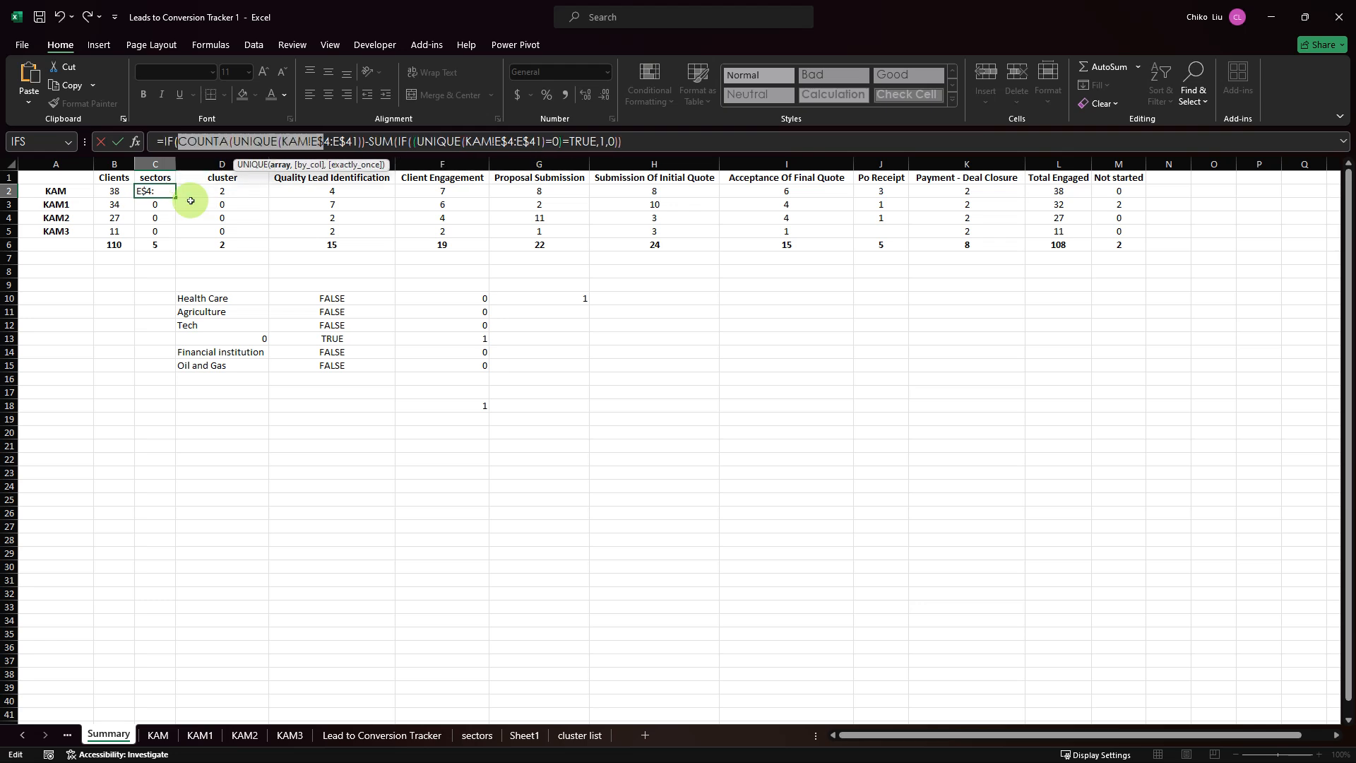
pyautogui.hotkey('shift', 'Right')
pyautogui.hotkey('shift', 'Right')
pyautogui.hotkey('shift', 'Right')
pyautogui.hotkey('shift', 'Right')
pyautogui.hotkey('shift', 'Right')
pyautogui.hotkey('shift', 'Right')
pyautogui.hotkey('shift', 'Right')
pyautogui.hotkey('shift', 'Right')
pyautogui.hotkey('shift', 'Right')
pyautogui.hotkey('shift', 'Right')
pyautogui.hotkey('shift', 'Right')
pyautogui.hotkey('shift', 'Right')
pyautogui.hotkey('shift', 'Right')
pyautogui.hotkey('shift', 'Right')
pyautogui.hotkey('shift', 'Right')
pyautogui.hotkey('shift', 'Right')
pyautogui.hotkey('shift', 'Right')
pyautogui.hotkey('shift', 'Right')
pyautogui.hotkey('shift', 'Right')
pyautogui.hotkey('shift', 'Right')
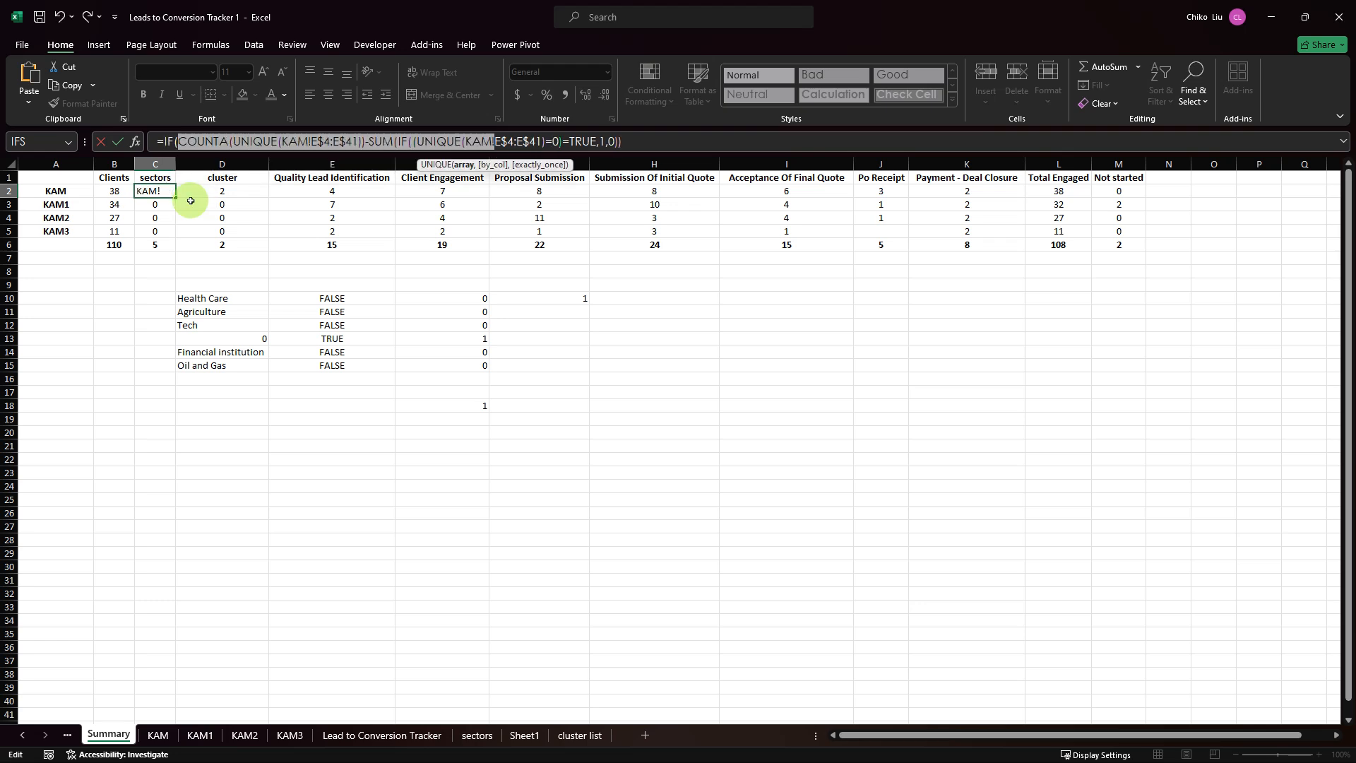
pyautogui.hotkey('shift', 'Right')
pyautogui.hotkey('shift', 'Right')
pyautogui.hotkey('shift', 'Right')
pyautogui.hotkey('shift', 'Right')
pyautogui.hotkey('shift', 'Right')
pyautogui.hotkey('shift', 'Right')
pyautogui.hotkey('shift', 'Right')
pyautogui.hotkey('shift', 'Right')
pyautogui.hotkey('shift', 'Right')
pyautogui.hotkey('shift', 'Right')
pyautogui.hotkey('shift', 'Right')
pyautogui.hotkey('shift', 'Right')
pyautogui.hotkey('shift', 'Right')
pyautogui.hotkey('shift', 'Right')
pyautogui.hotkey('shift', 'Right')
pyautogui.hotkey('shift', 'Right')
pyautogui.hotkey('shift', 'Right')
pyautogui.hotkey('shift', 'Right')
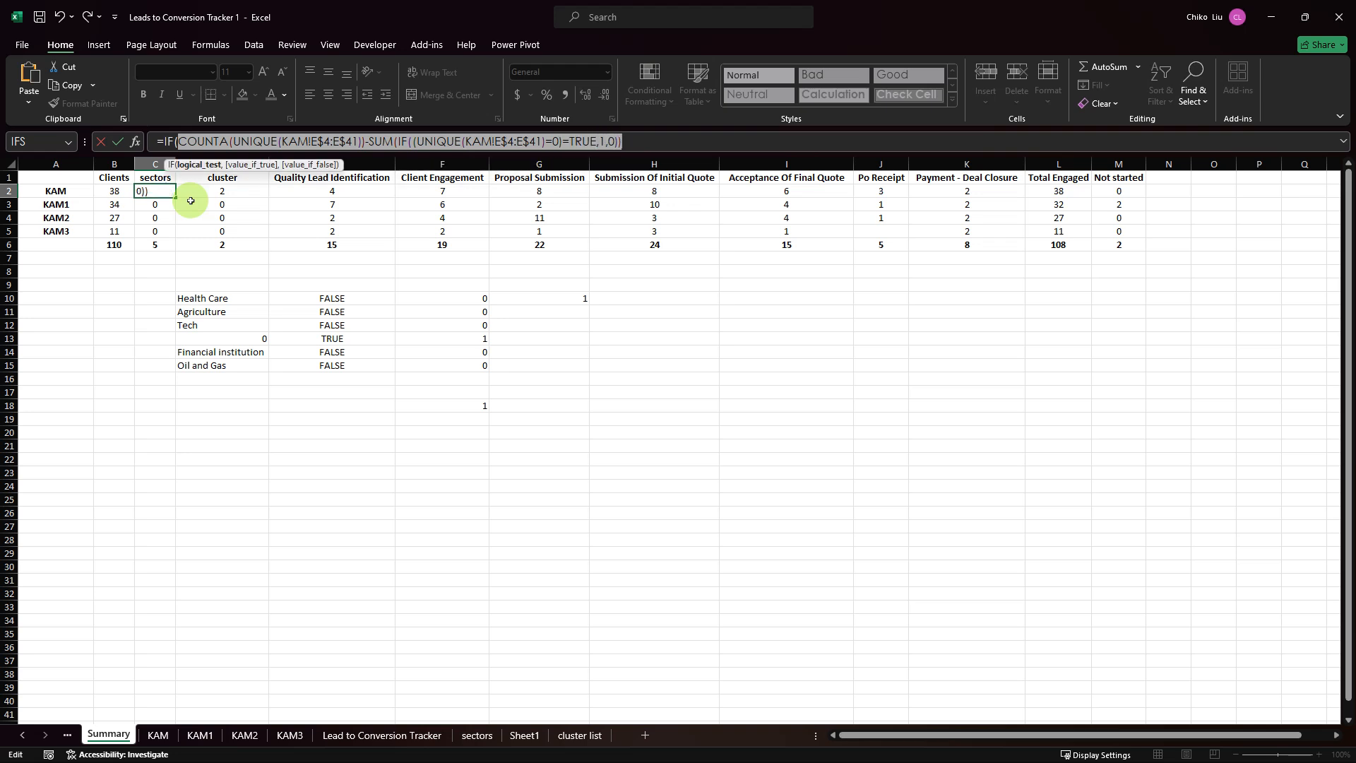
pyautogui.press('Right')
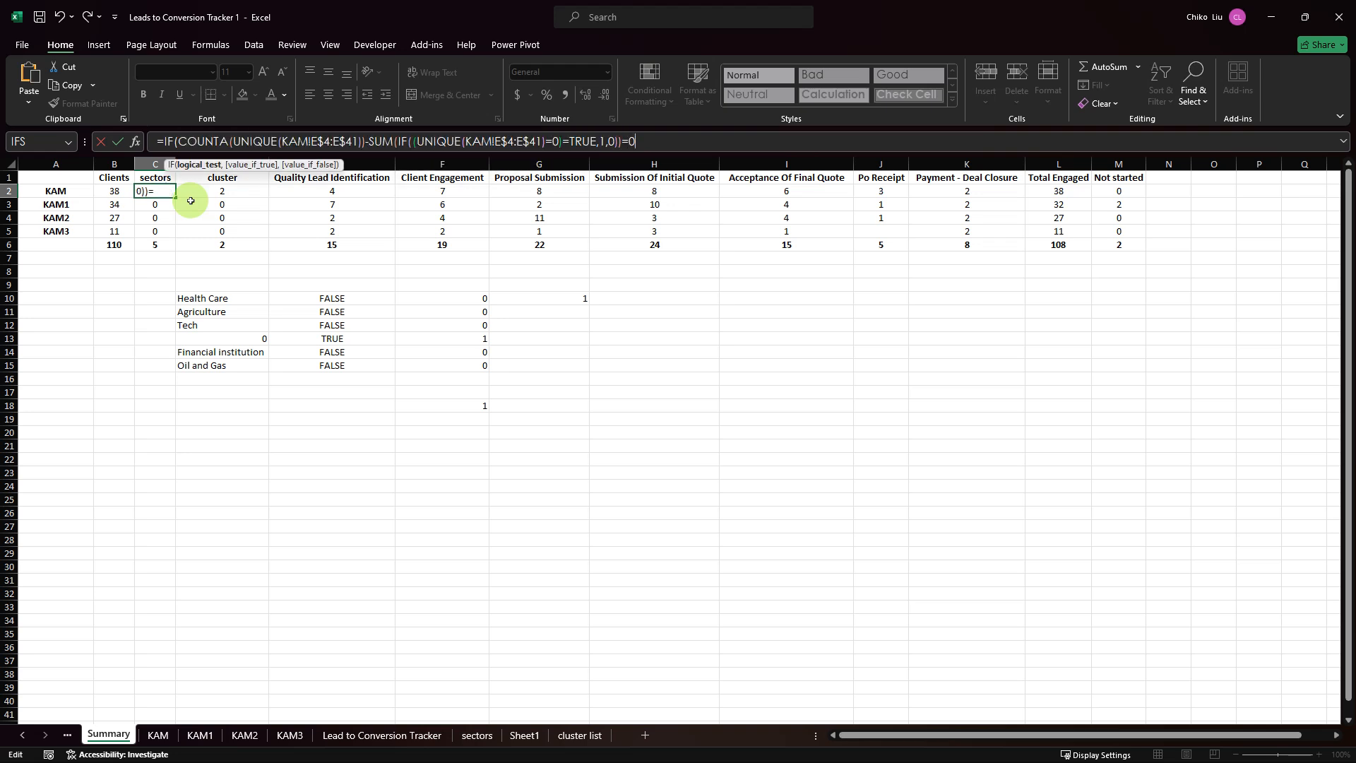
pyautogui.write('=0,"",')
pyautogui.write('COUNTA(UNIQUE(KAM!E$4:E$41))-SUM(IF((UNIQUE(KAM!E$4:E$41)=0)=TRUE,1,0))')
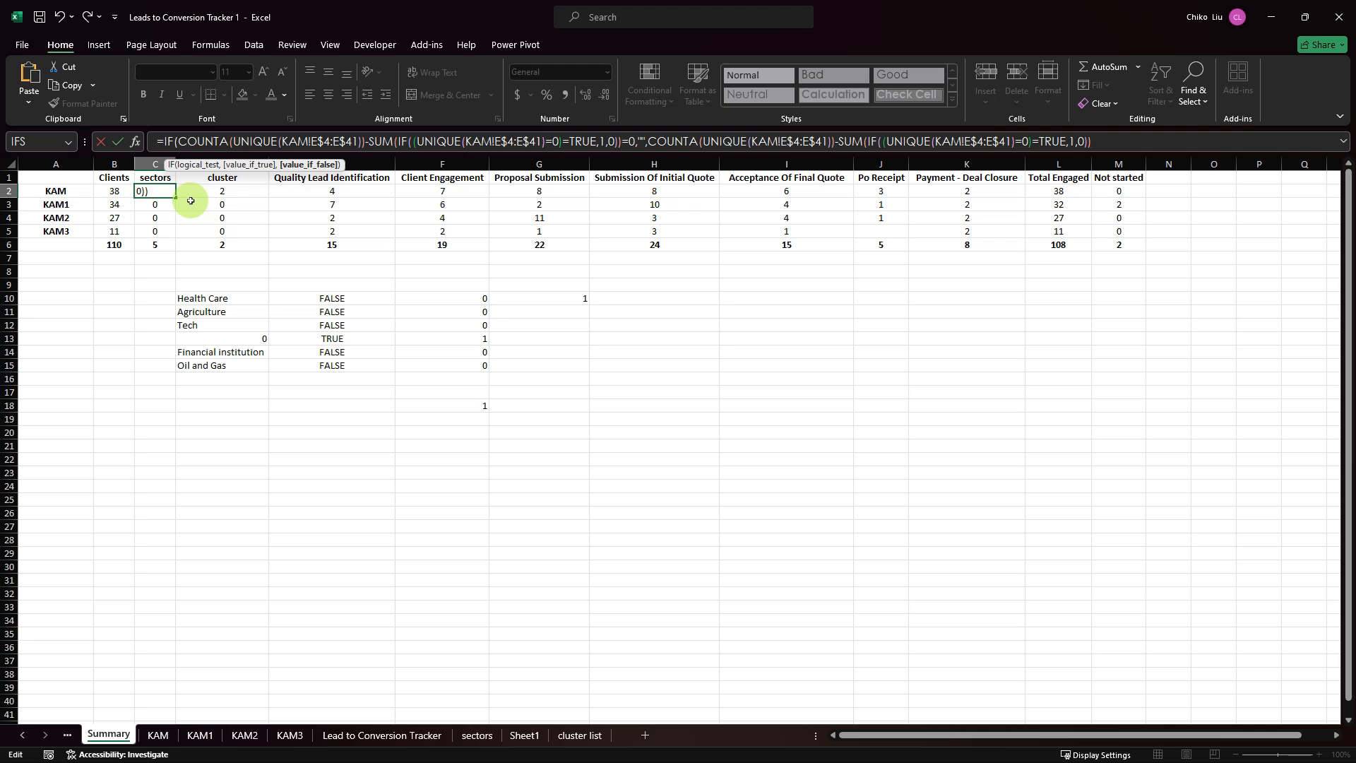
pyautogui.write(')')
pyautogui.hotkey('ctrl', 'Return')
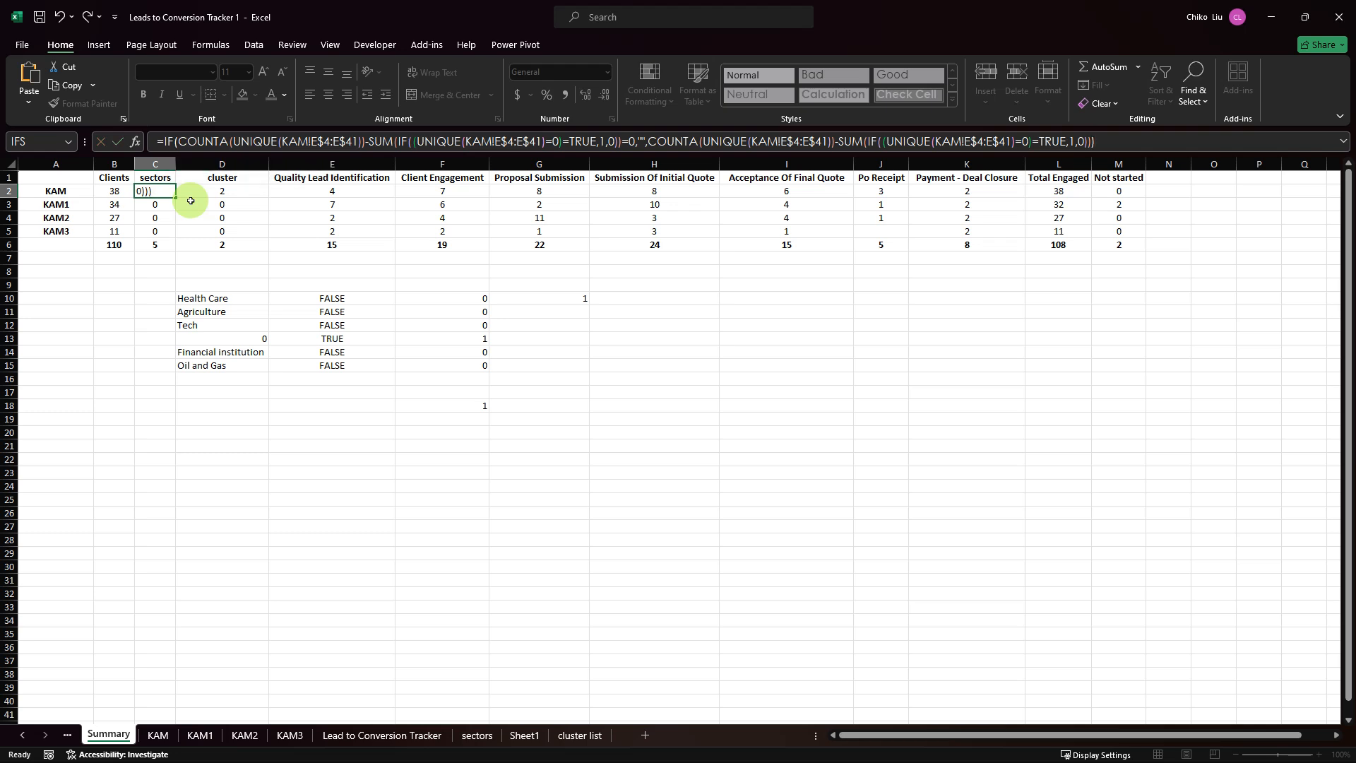
pyautogui.moveTo(164, 198); pyautogui.dragTo(219, 196)
# - Wrap C3's KAM1 count formula in an IF returning "" when it equals 0, otherwise the count, and fill it across to D3
pyautogui.click(156, 205)
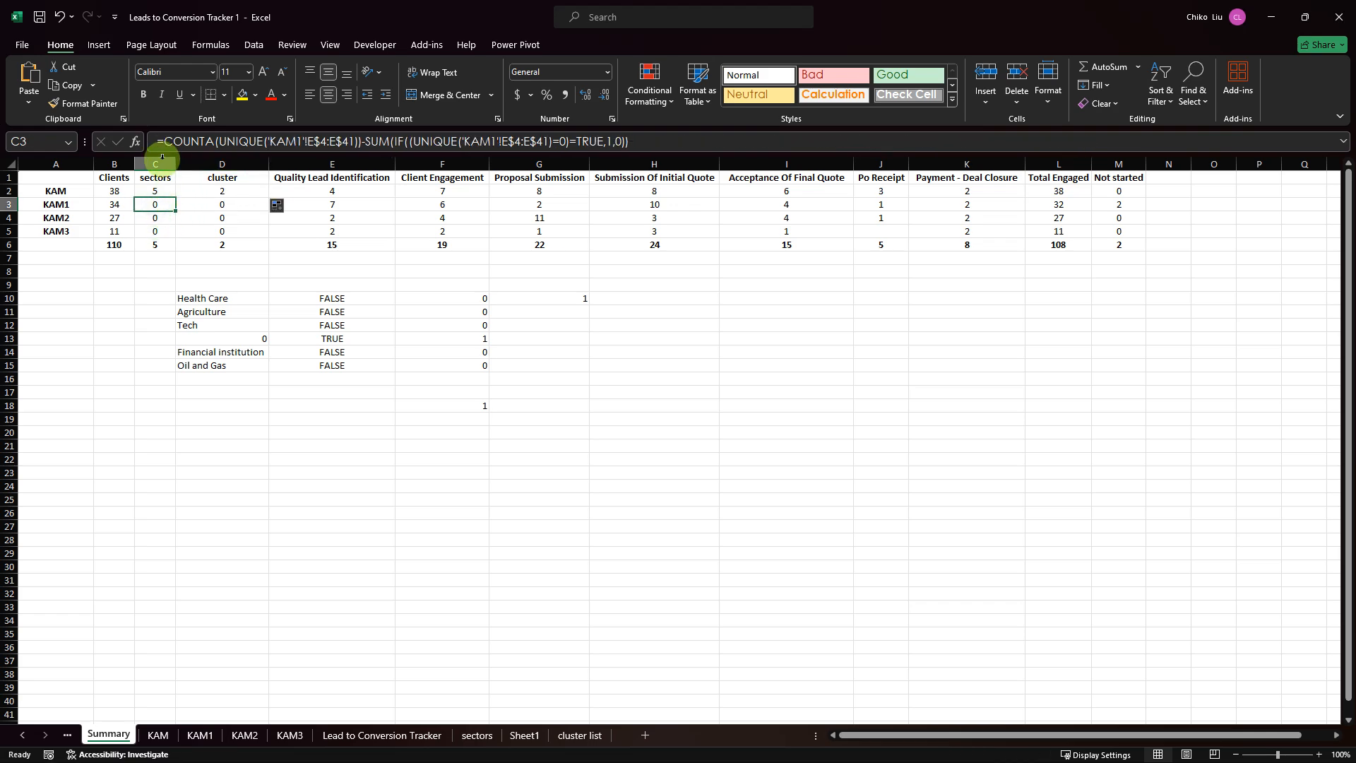
pyautogui.click(167, 140)
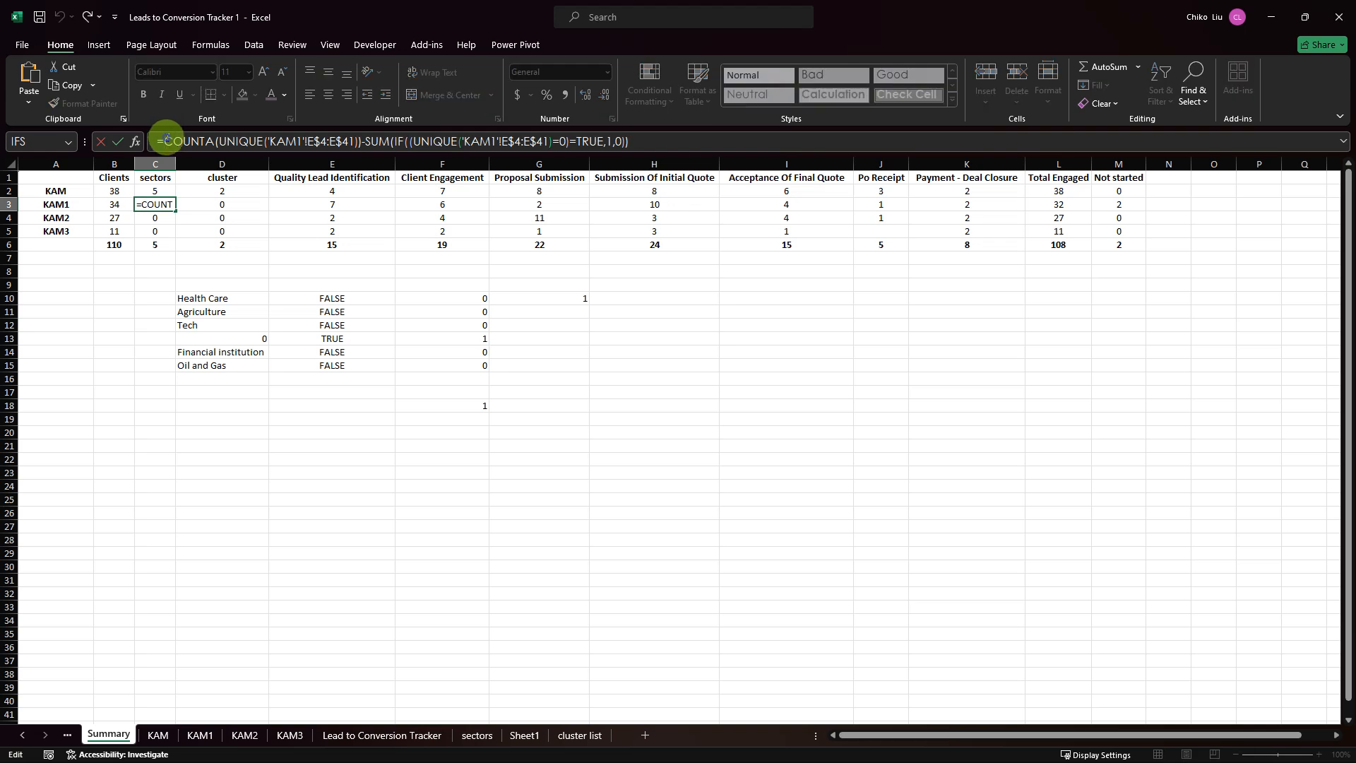
pyautogui.moveTo(167, 140); pyautogui.dragTo(711, 180)
pyautogui.hotkey('ctrl', 'c')
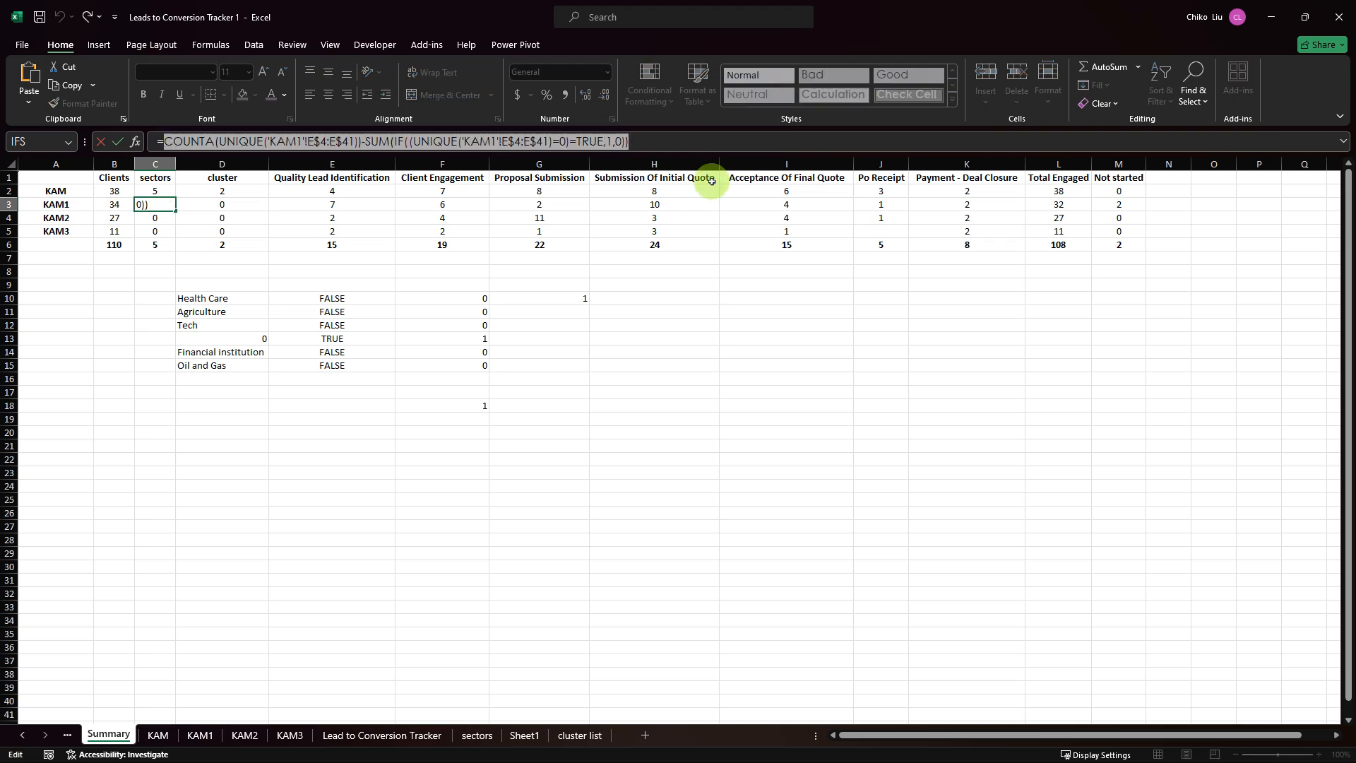
pyautogui.press('Left')
pyautogui.write('IF')
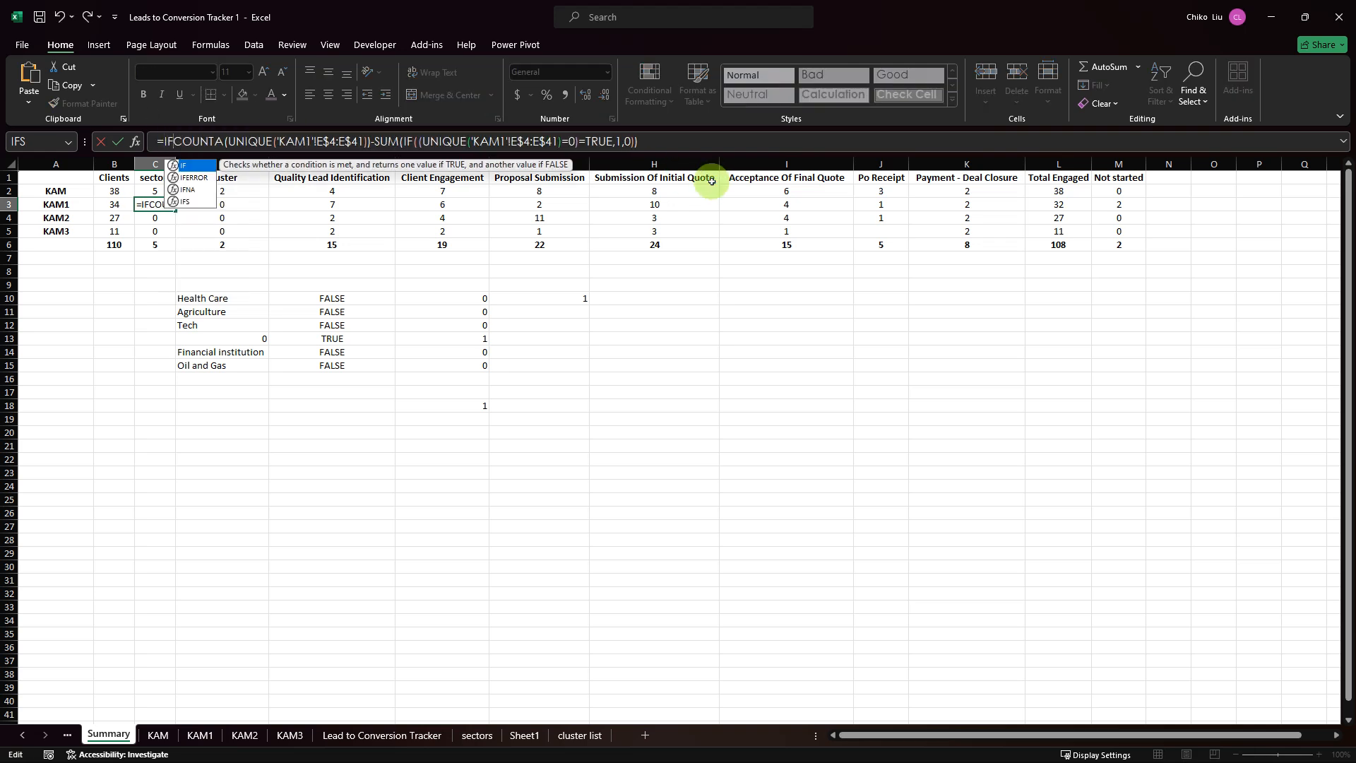
pyautogui.write('(')
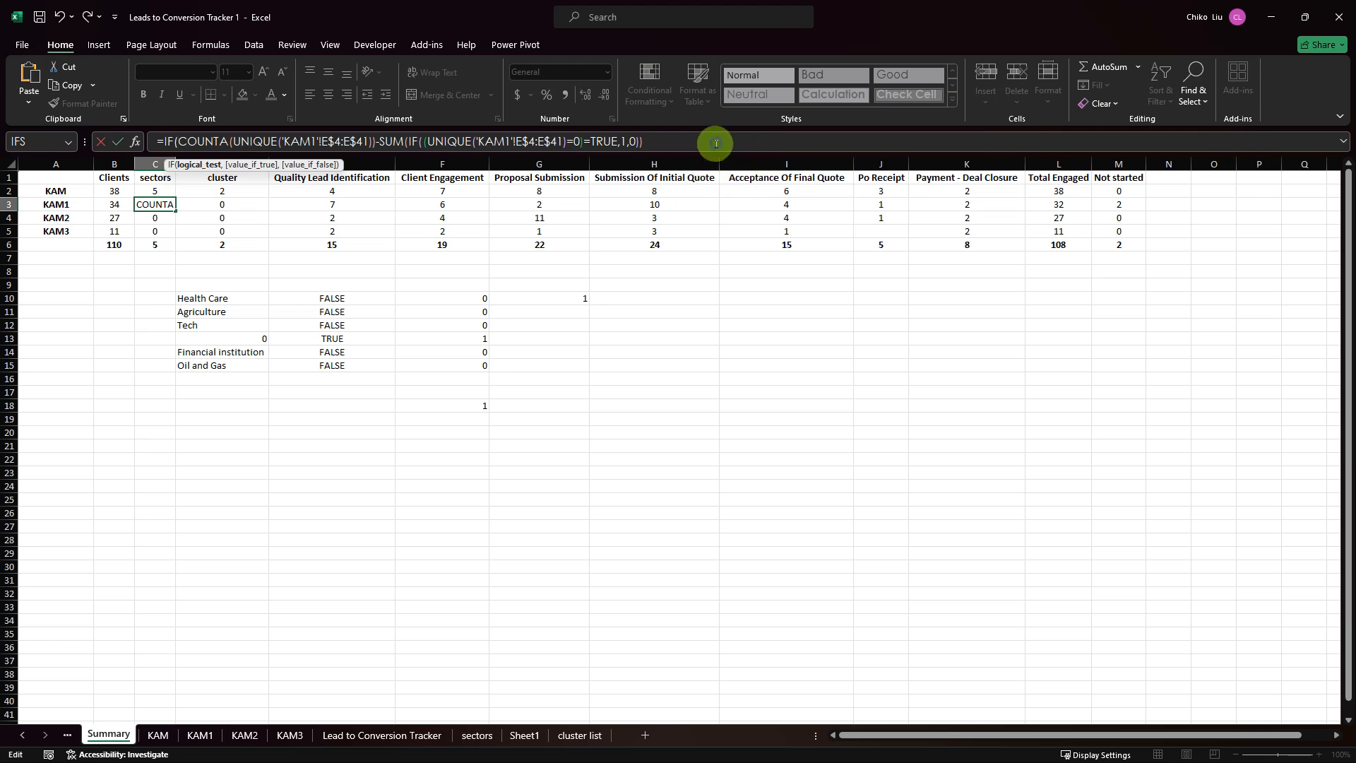
pyautogui.write(',')
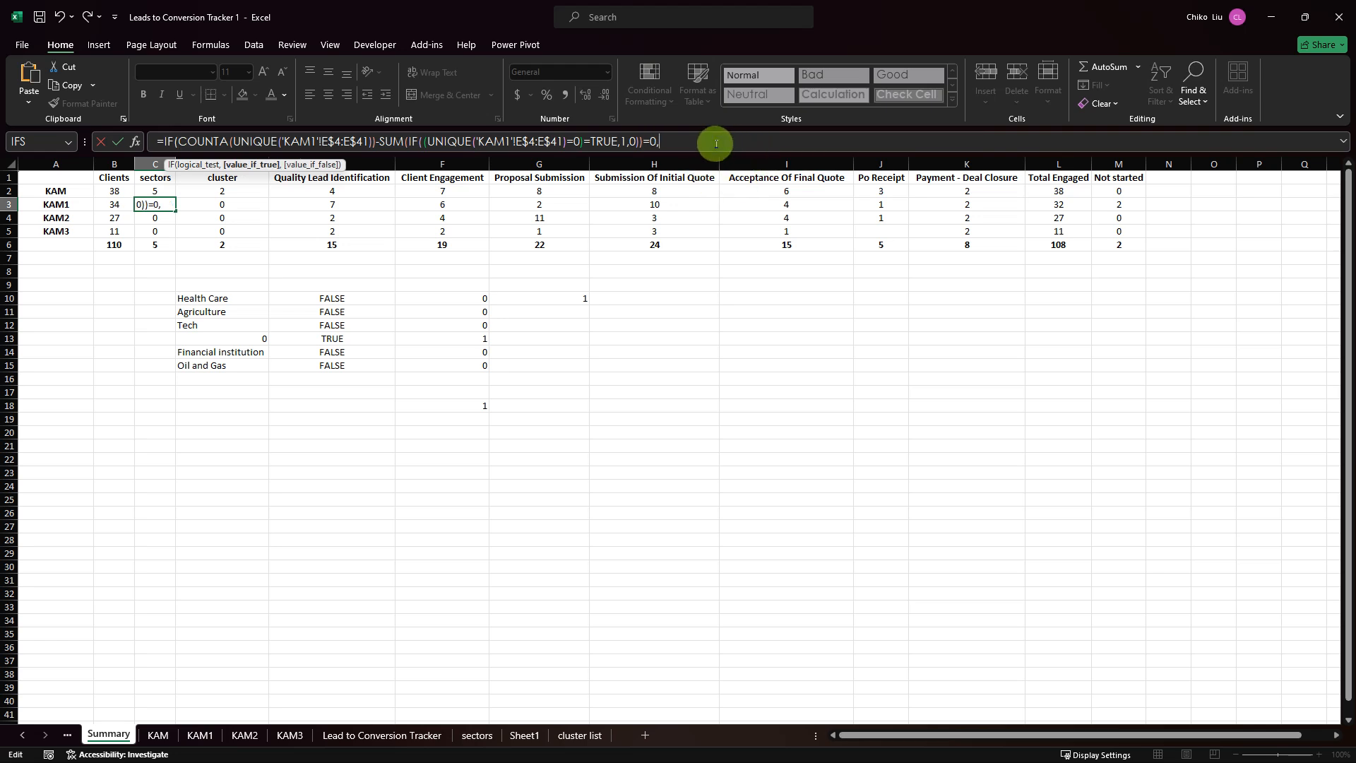
pyautogui.write('"",')
pyautogui.hotkey('ctrl', 'v')
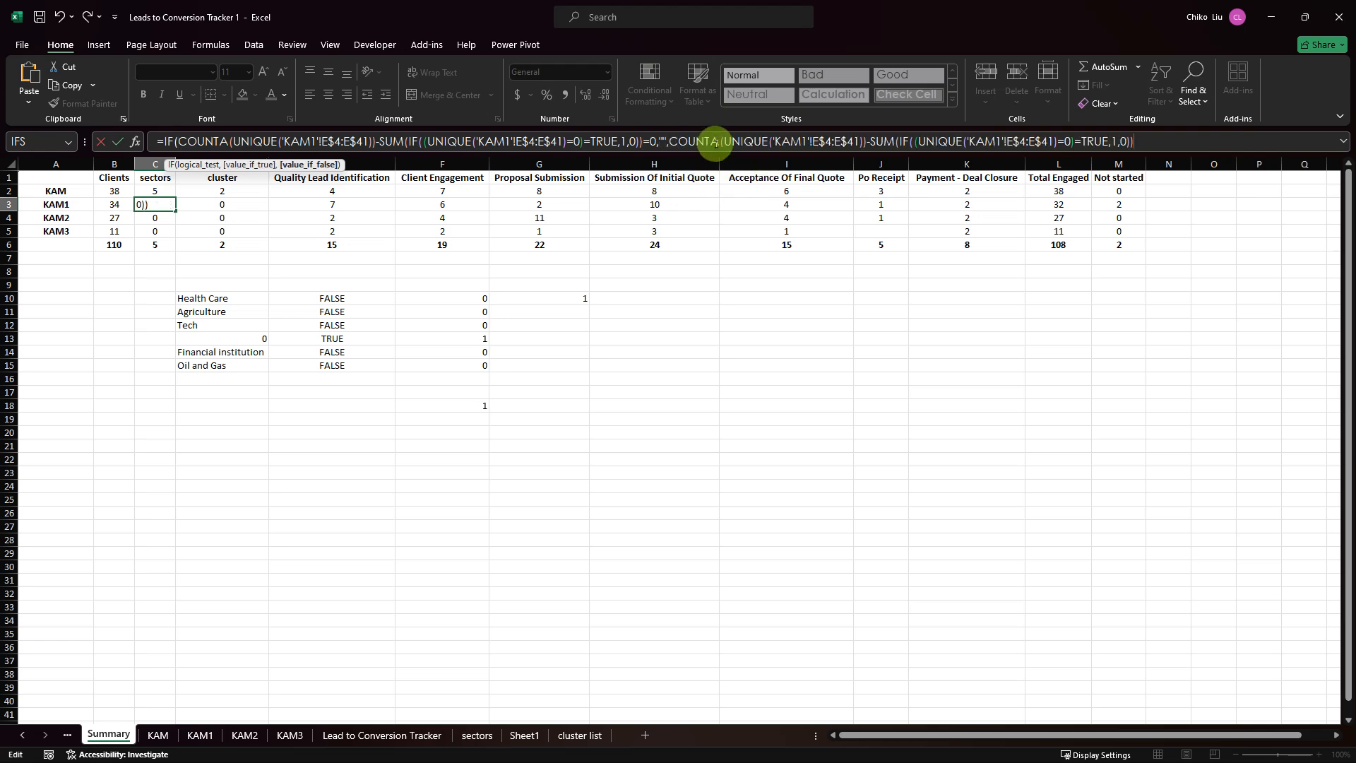
pyautogui.write(')')
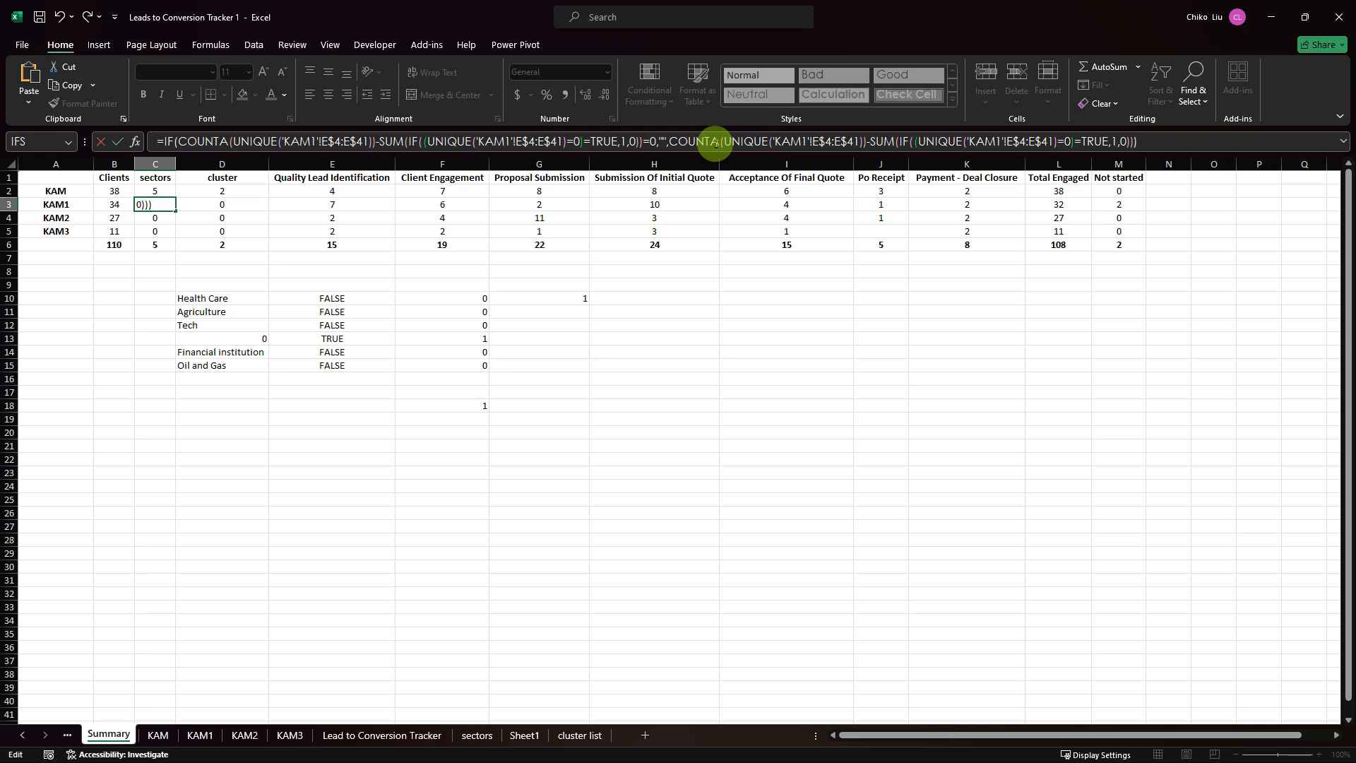
pyautogui.hotkey('ctrl', 'Return')
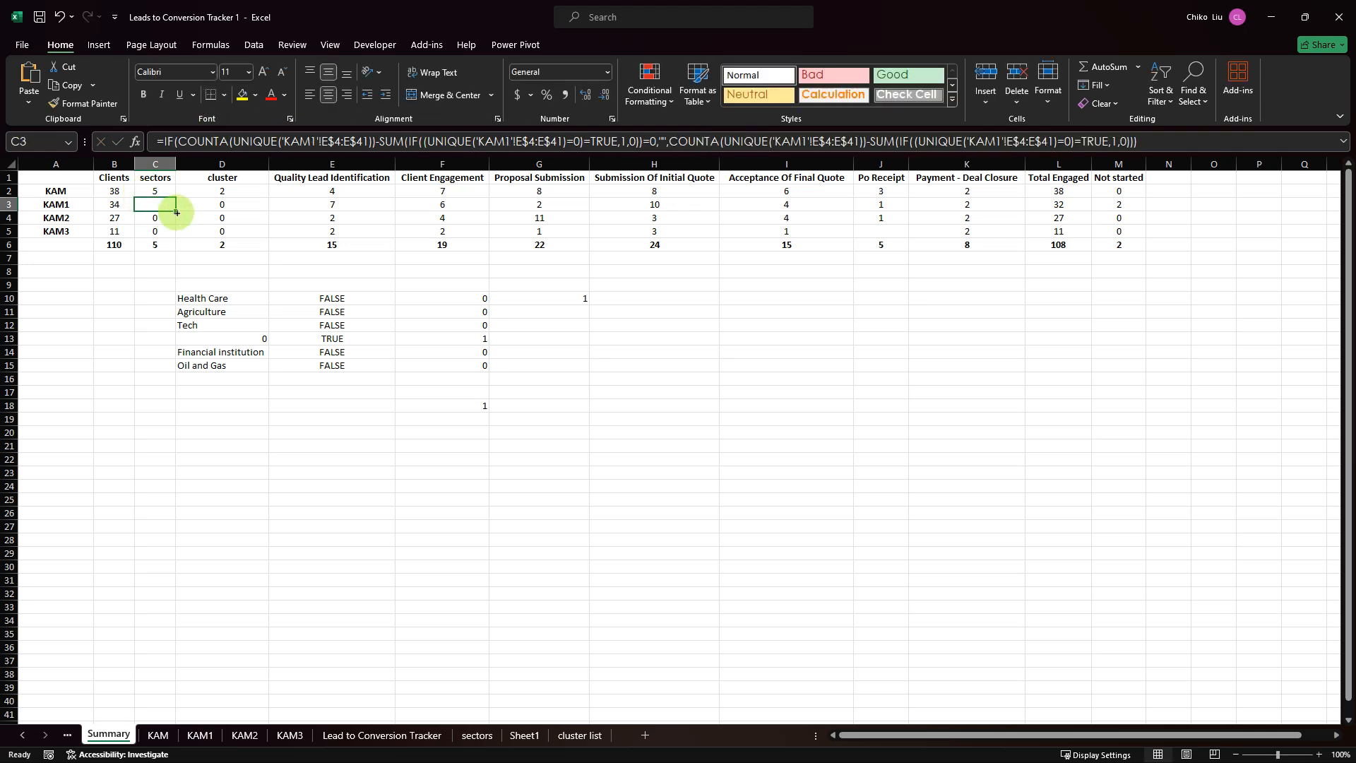
pyautogui.moveTo(177, 212)
pyautogui.mouseDown()
pyautogui.moveTo(223, 211)
pyautogui.moveTo(183, 219)
pyautogui.mouseUp()
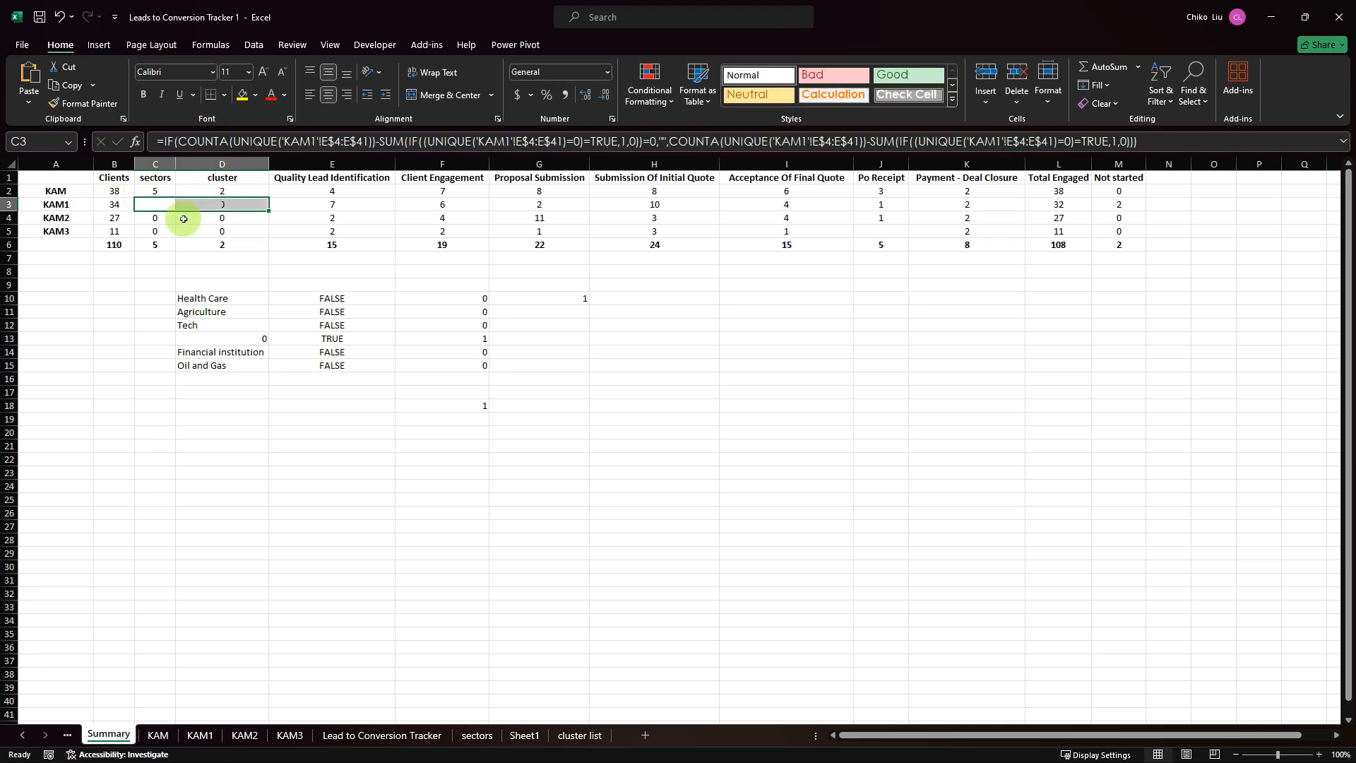
# - Wrap C4's KAM2 count formula in an IF that returns "" when it equals 0 and the same count otherwise
pyautogui.click(157, 219)
pyautogui.moveTo(163, 142); pyautogui.dragTo(757, 156)
pyautogui.hotkey('ctrl', 'c')
pyautogui.press('Left')
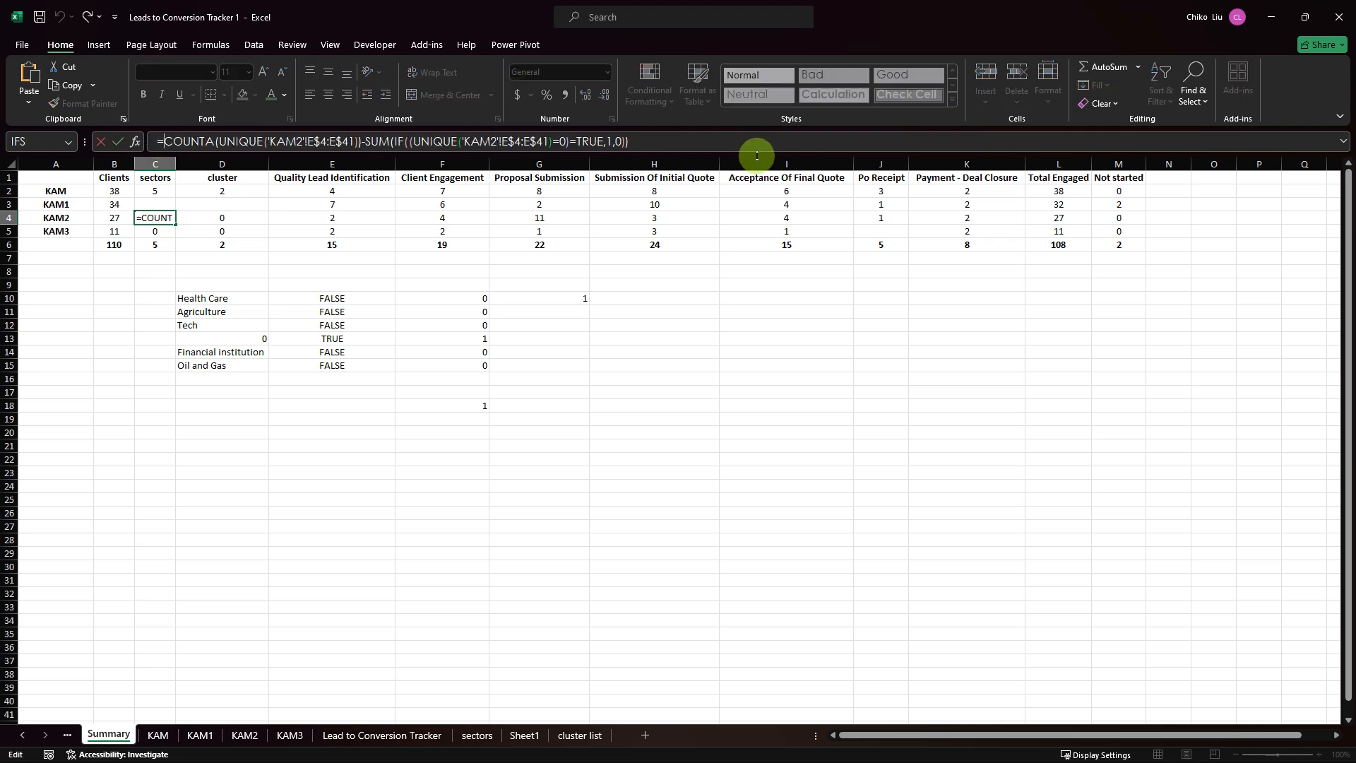
pyautogui.write('IF(')
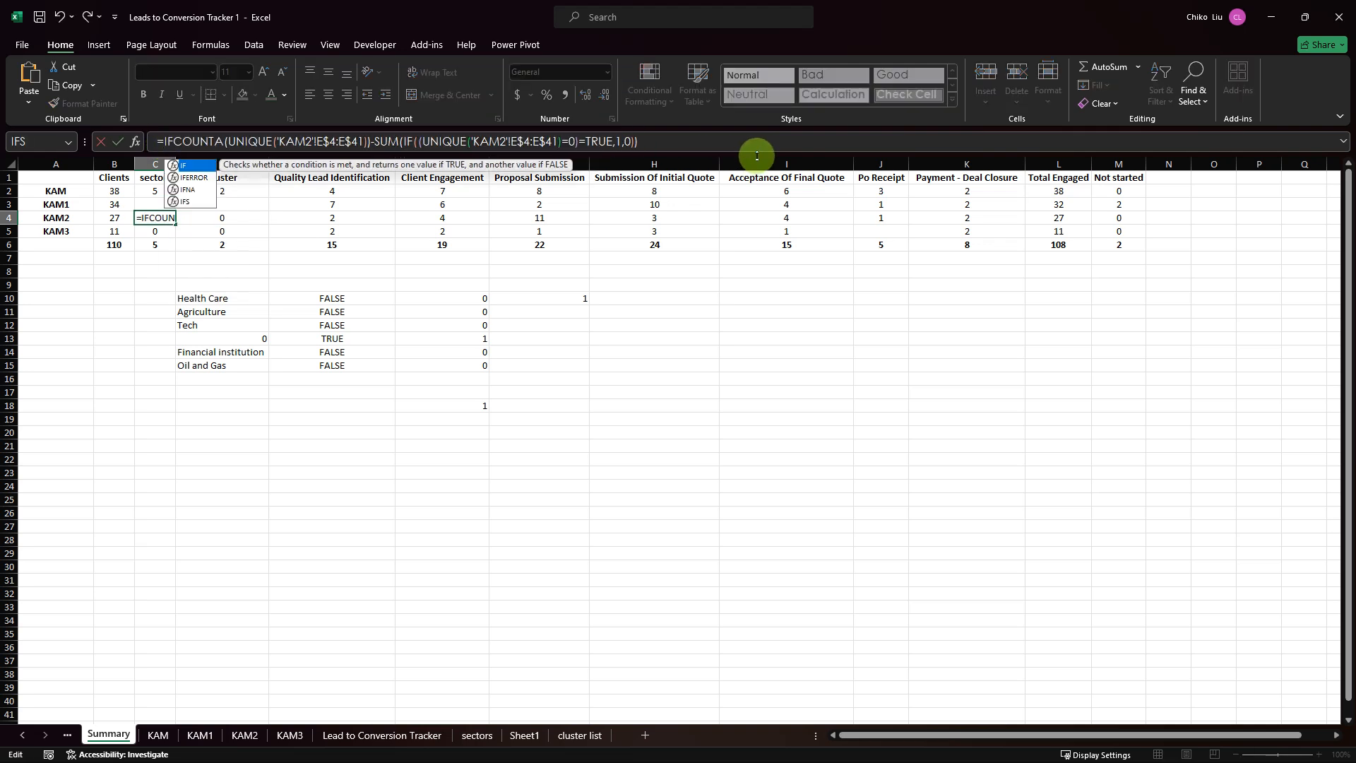
pyautogui.click(661, 142)
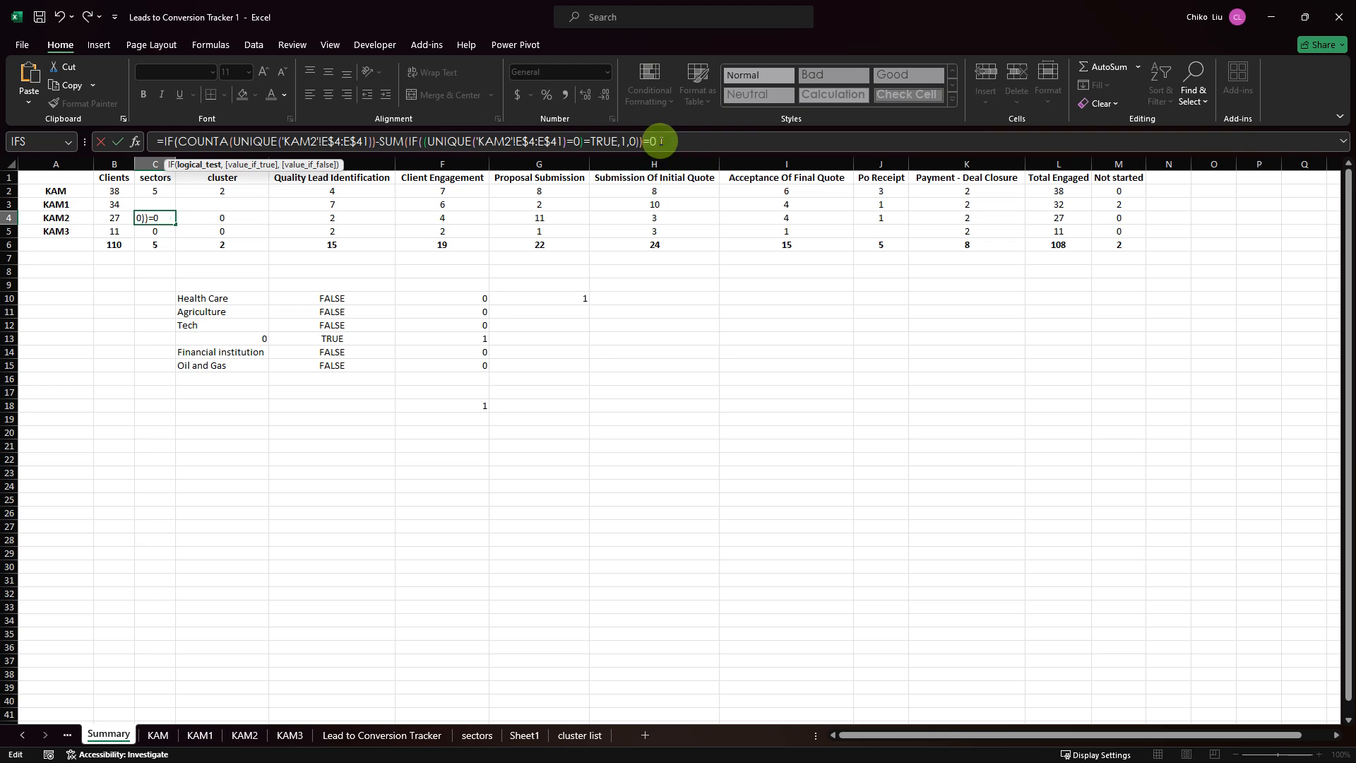
pyautogui.write('=0,"",')
pyautogui.hotkey('ctrl', 'v')
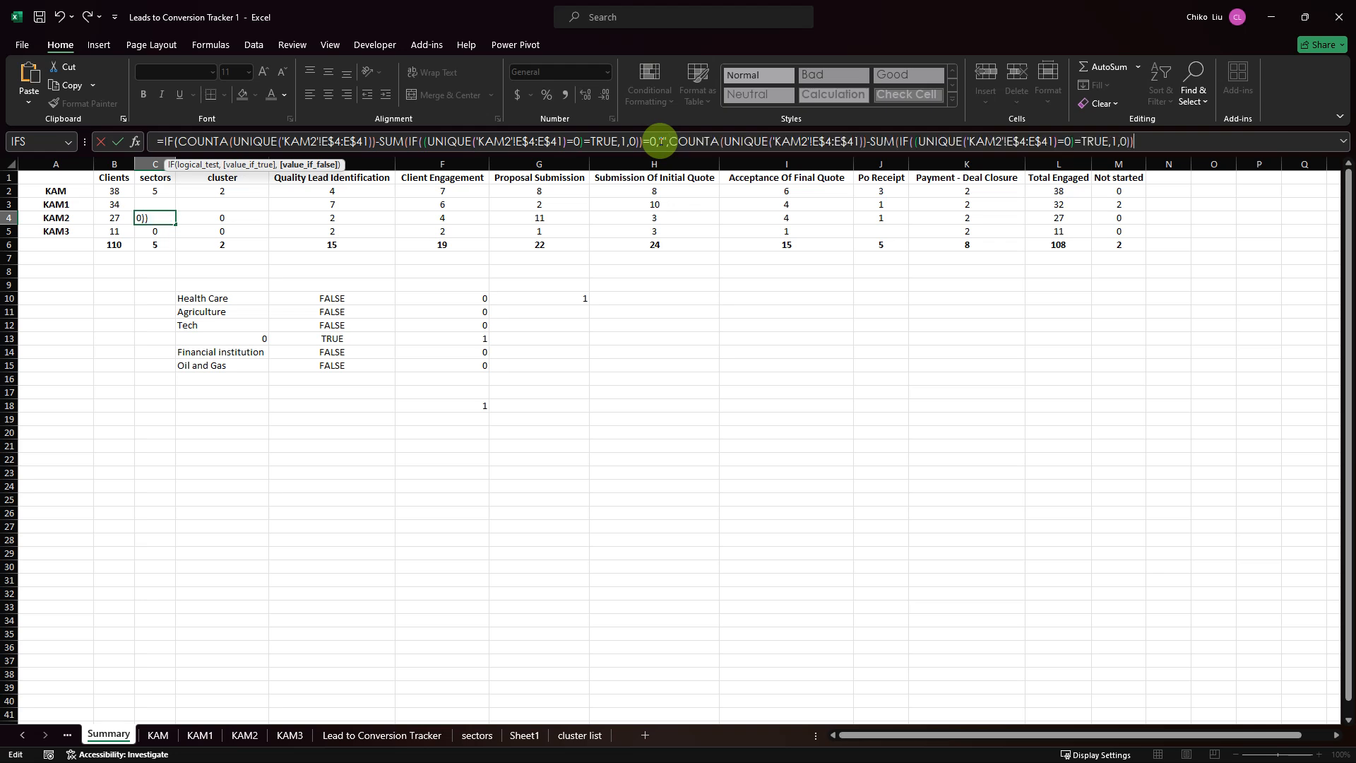
pyautogui.write(')')
pyautogui.press('Return')
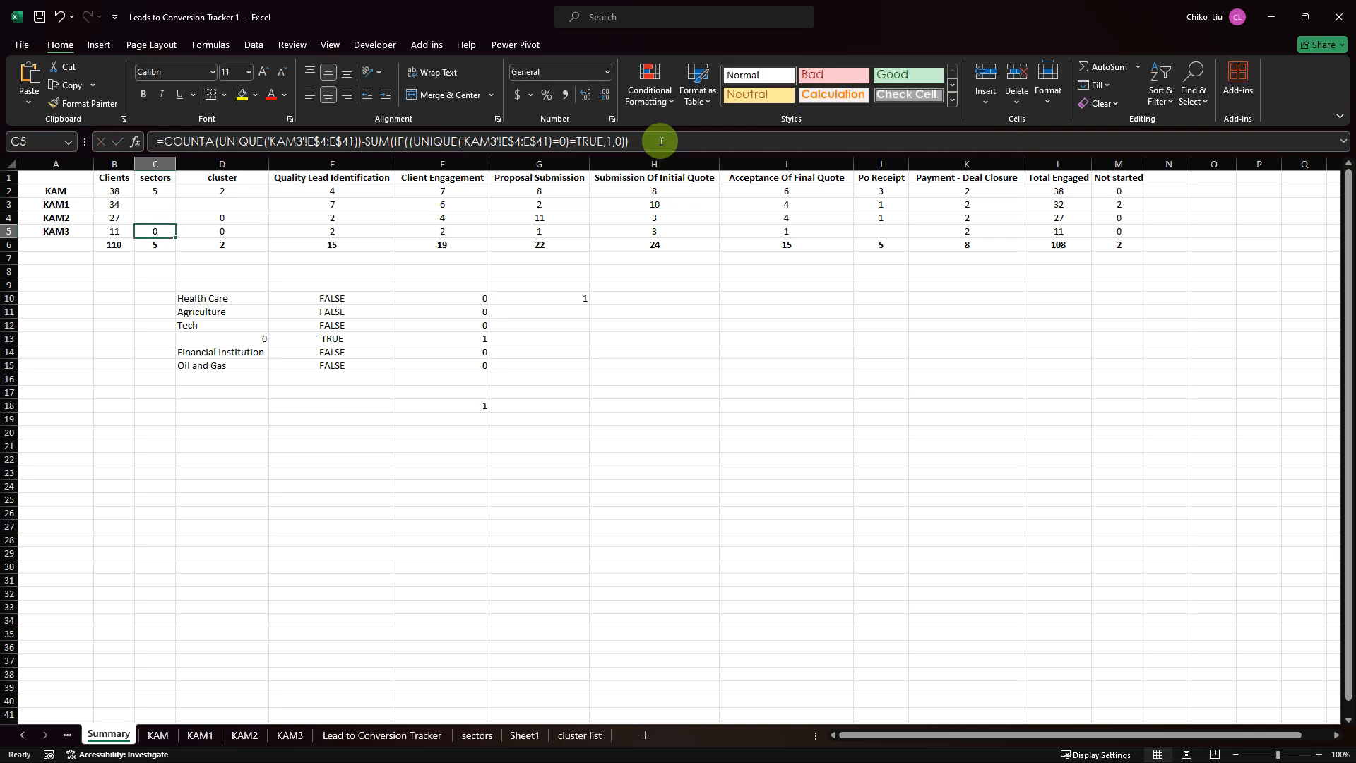
# - Wrap C5's KAM3 count formula in an IF returning "" when it equals 0, otherwise the count, and fill C4:C5 across to column D
pyautogui.moveTo(164, 142); pyautogui.dragTo(747, 193)
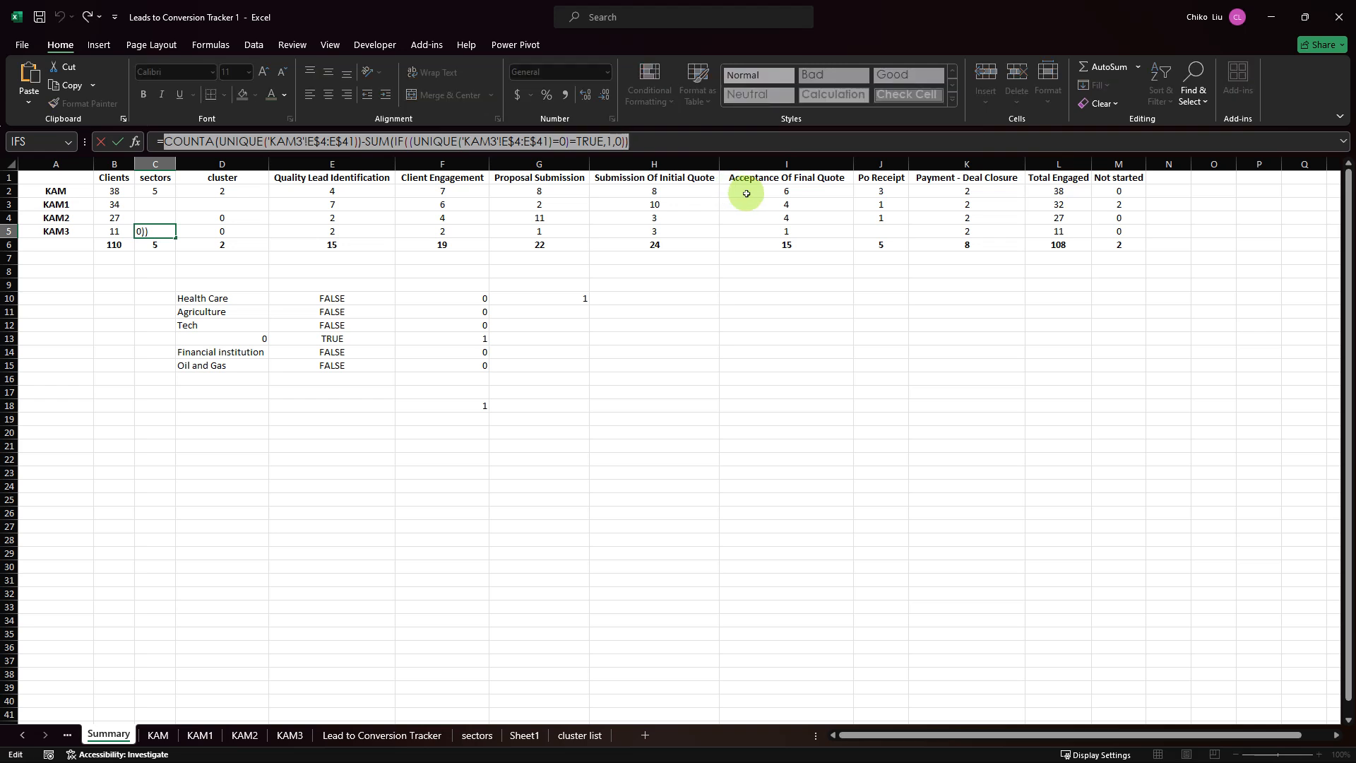
pyautogui.press('Left')
pyautogui.write('IF(')
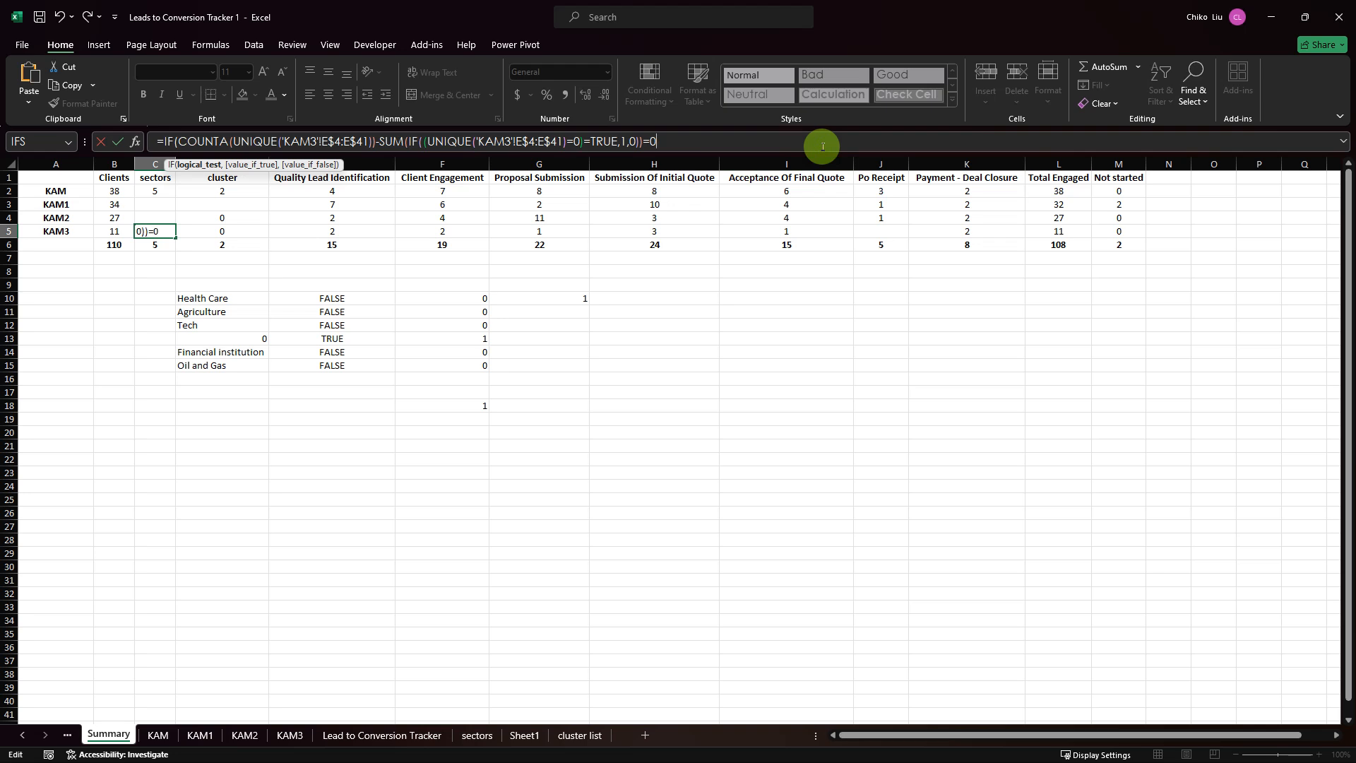
pyautogui.write(',')
pyautogui.write(",COUNTA(UNIQUE('KAM3'!E$4:E$41))-SUM(IF((UNIQUE('KAM3'!E$4:E$41)=0)=TRUE,1,0)))")
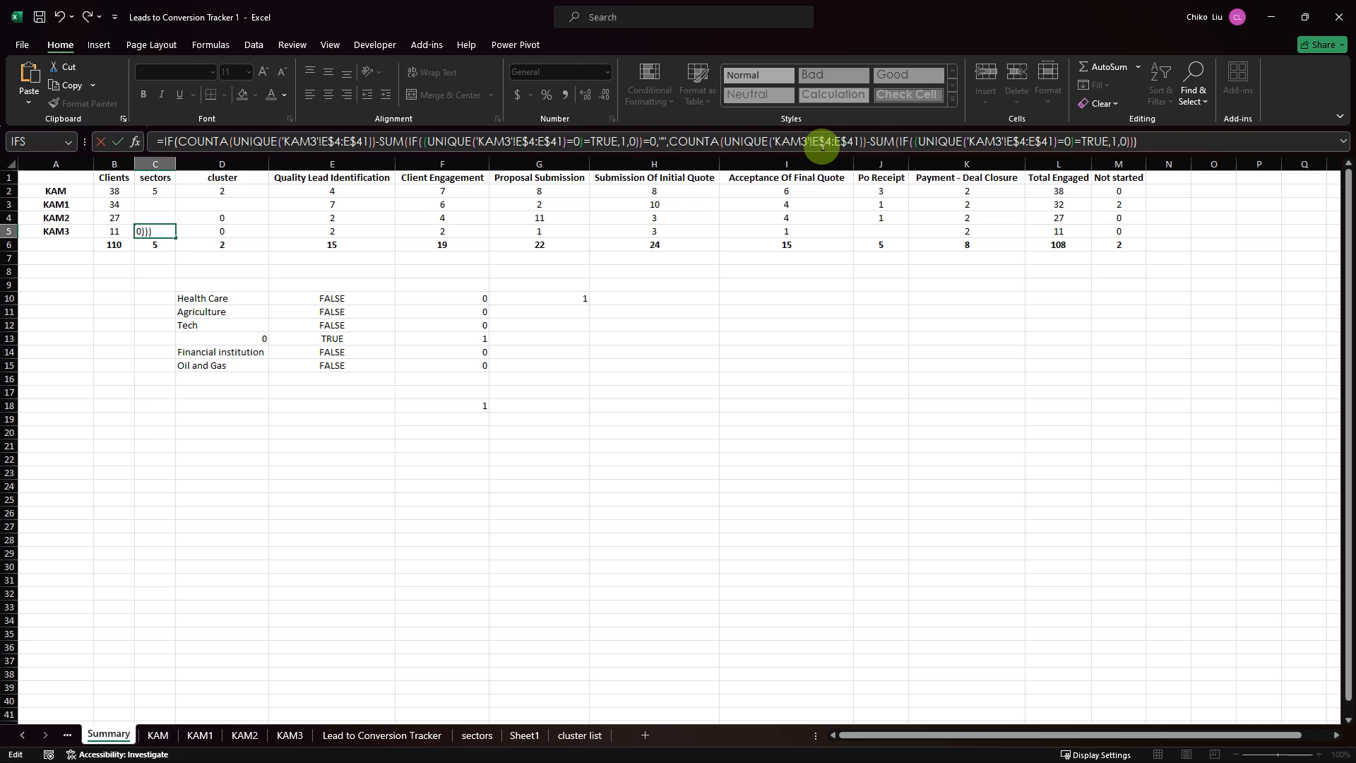
pyautogui.press('Return')
pyautogui.press('Up')
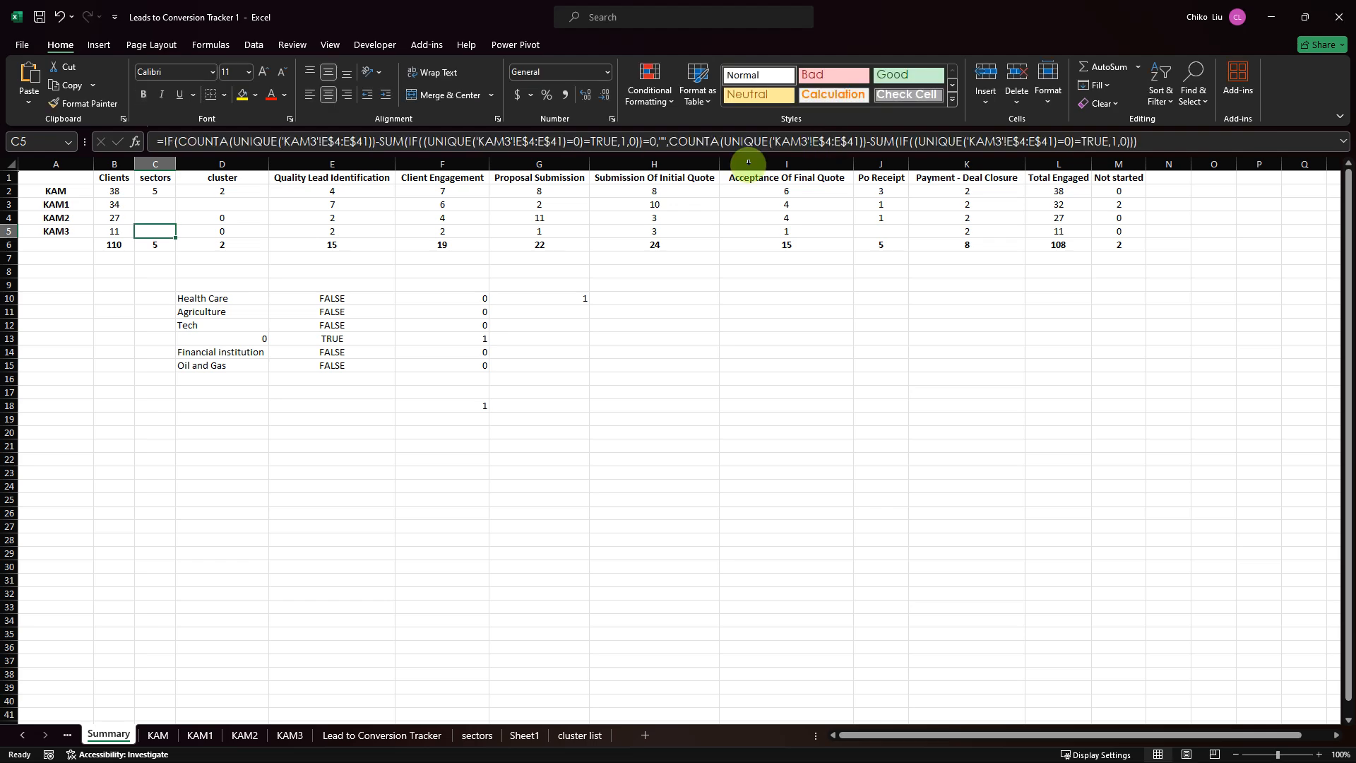
pyautogui.moveTo(164, 206); pyautogui.dragTo(228, 236)
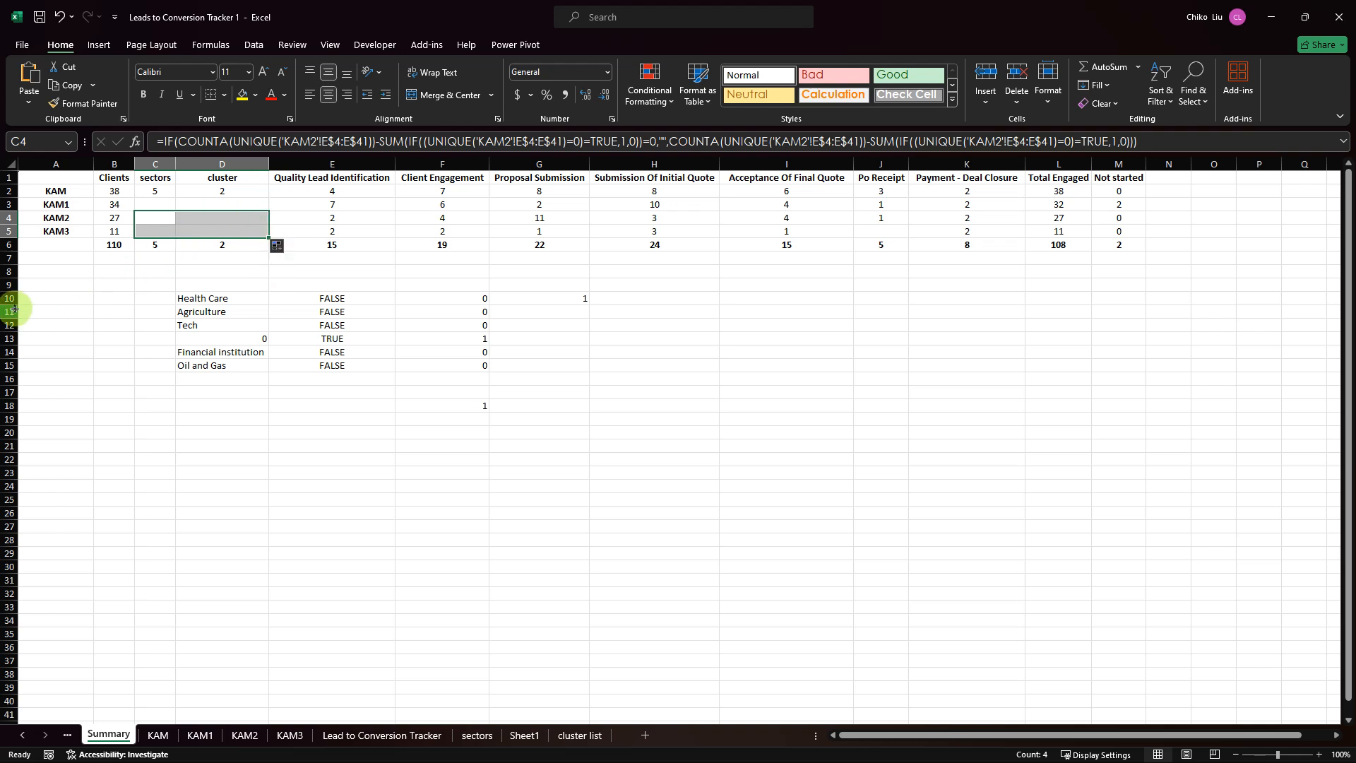
# - Clear the helper calculations from rows 10 to 21 of the Summary sheet
pyautogui.moveTo(9, 298); pyautogui.dragTo(1, 453)
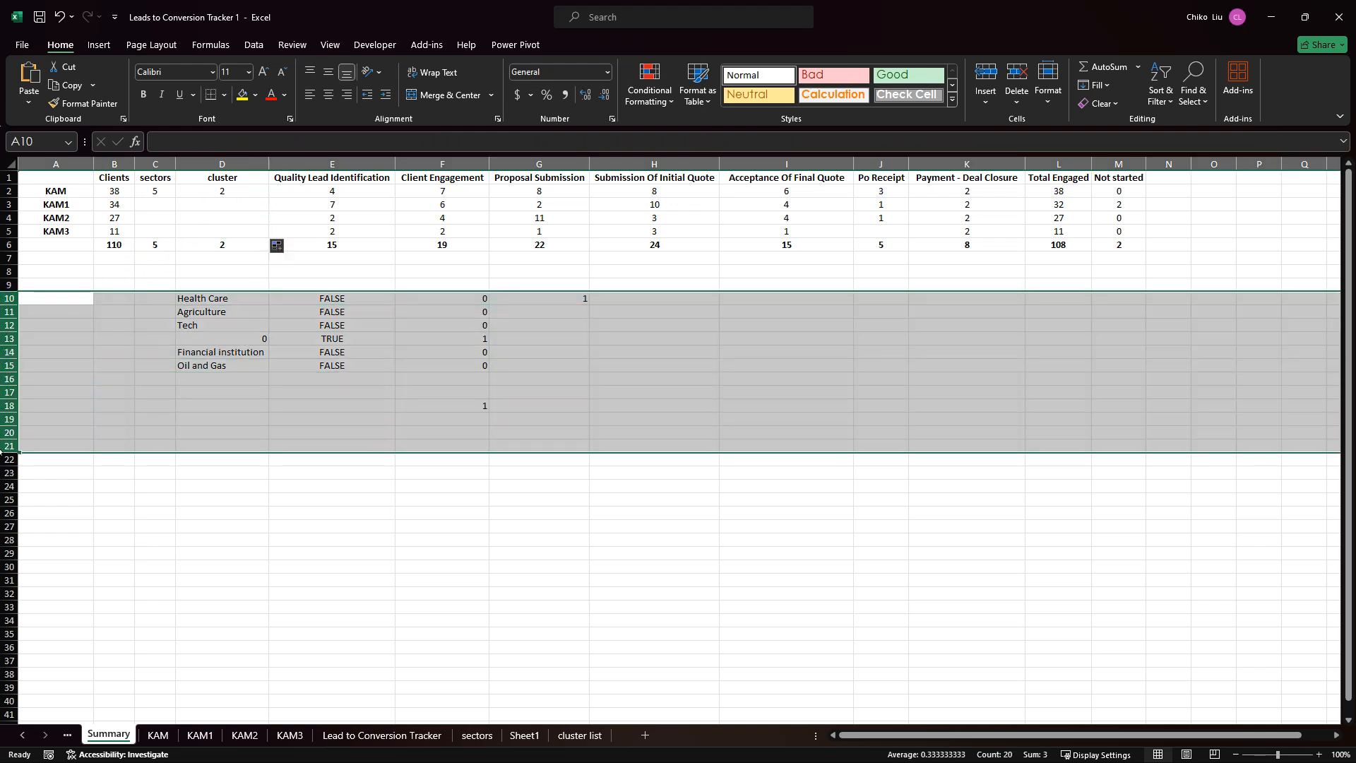
pyautogui.press('Delete')
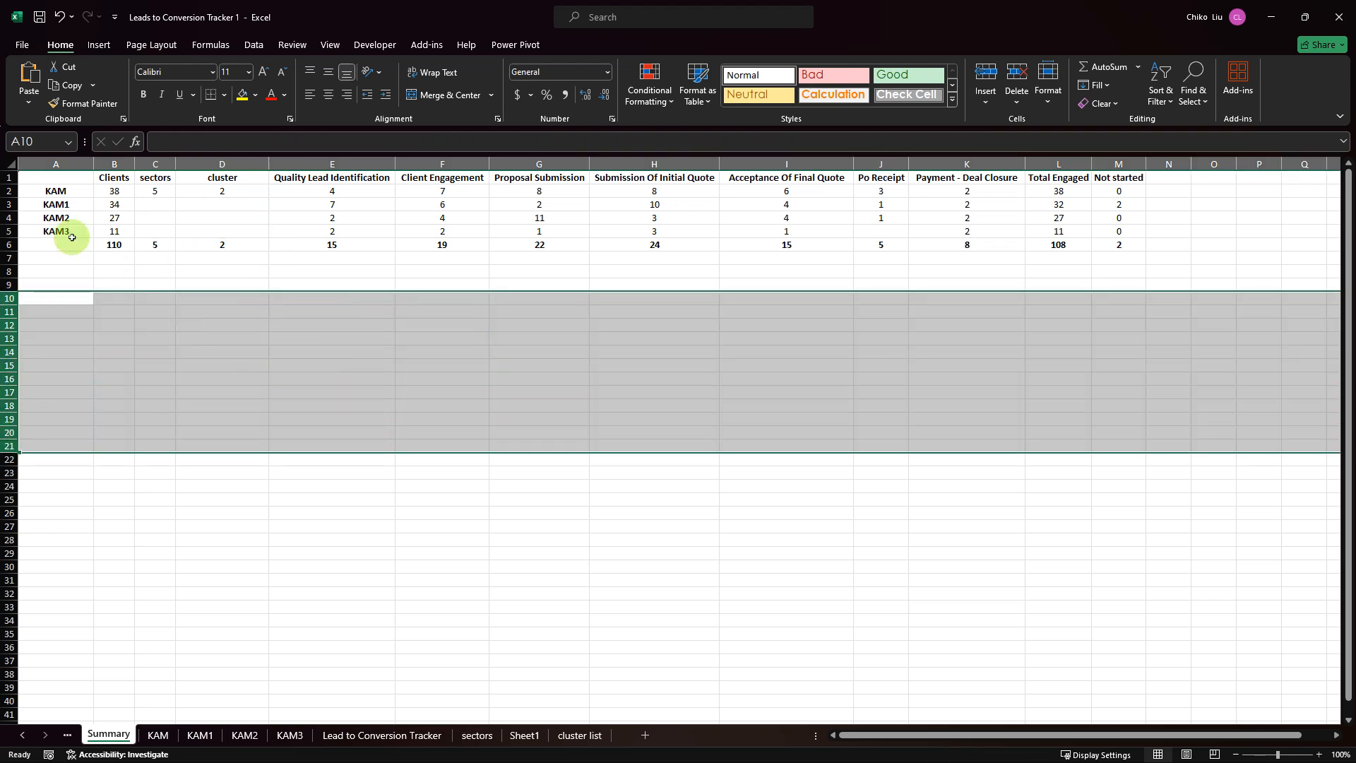
# - Review the summary table, and examine the Business Value - Total column and its total on the KAM sheet
pyautogui.click(106, 179)
pyautogui.moveTo(156, 189); pyautogui.dragTo(1096, 230)
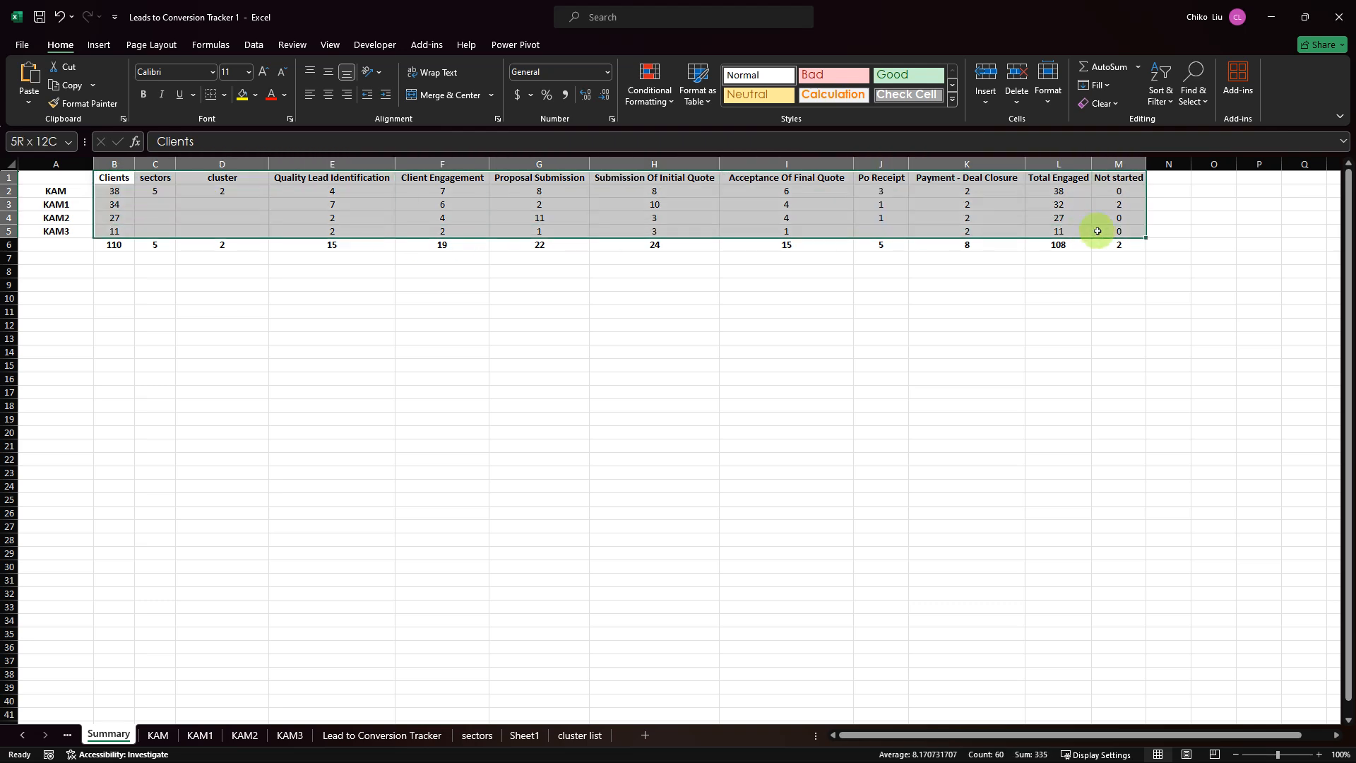
pyautogui.click(1115, 194)
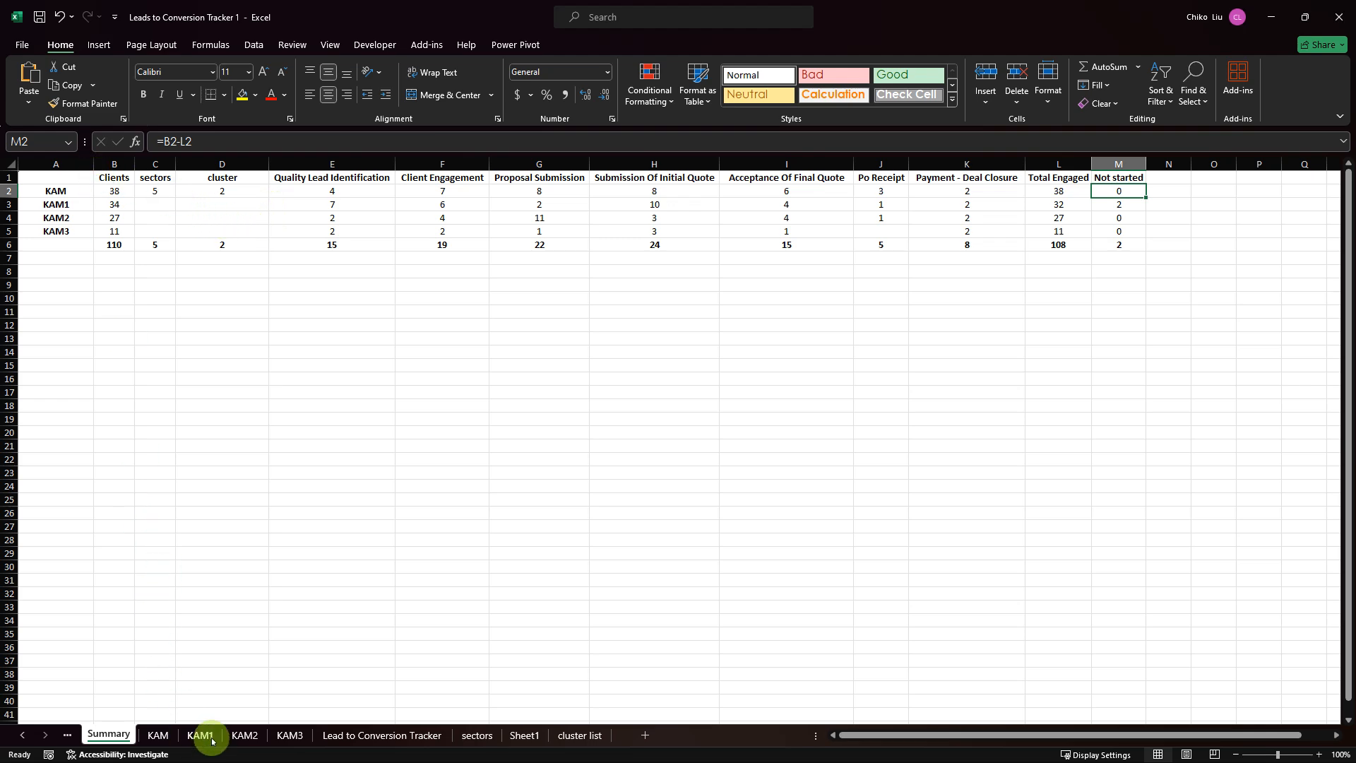
pyautogui.click(157, 736)
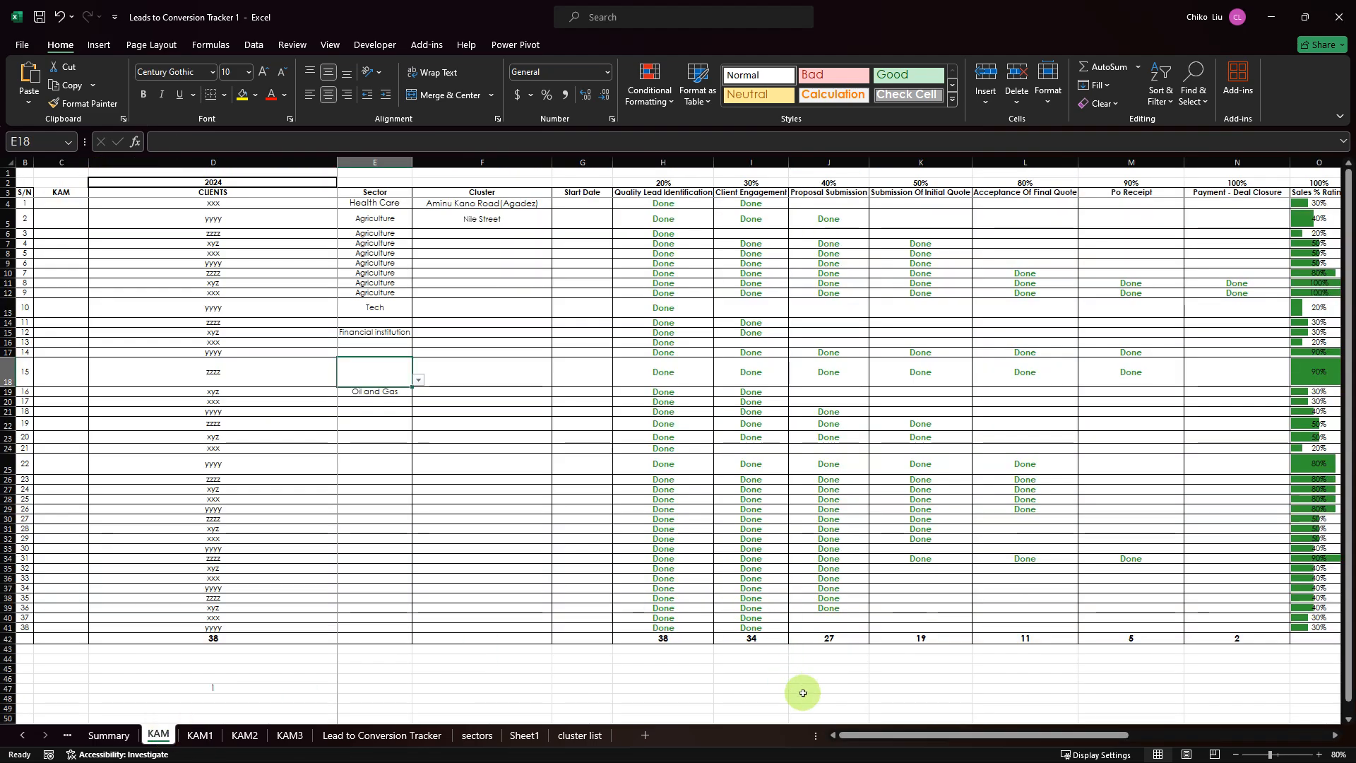
pyautogui.moveTo(862, 735); pyautogui.dragTo(1271, 755)
pyautogui.moveTo(1021, 204); pyautogui.dragTo(1032, 638)
pyautogui.moveTo(1047, 549); pyautogui.dragTo(994, 622)
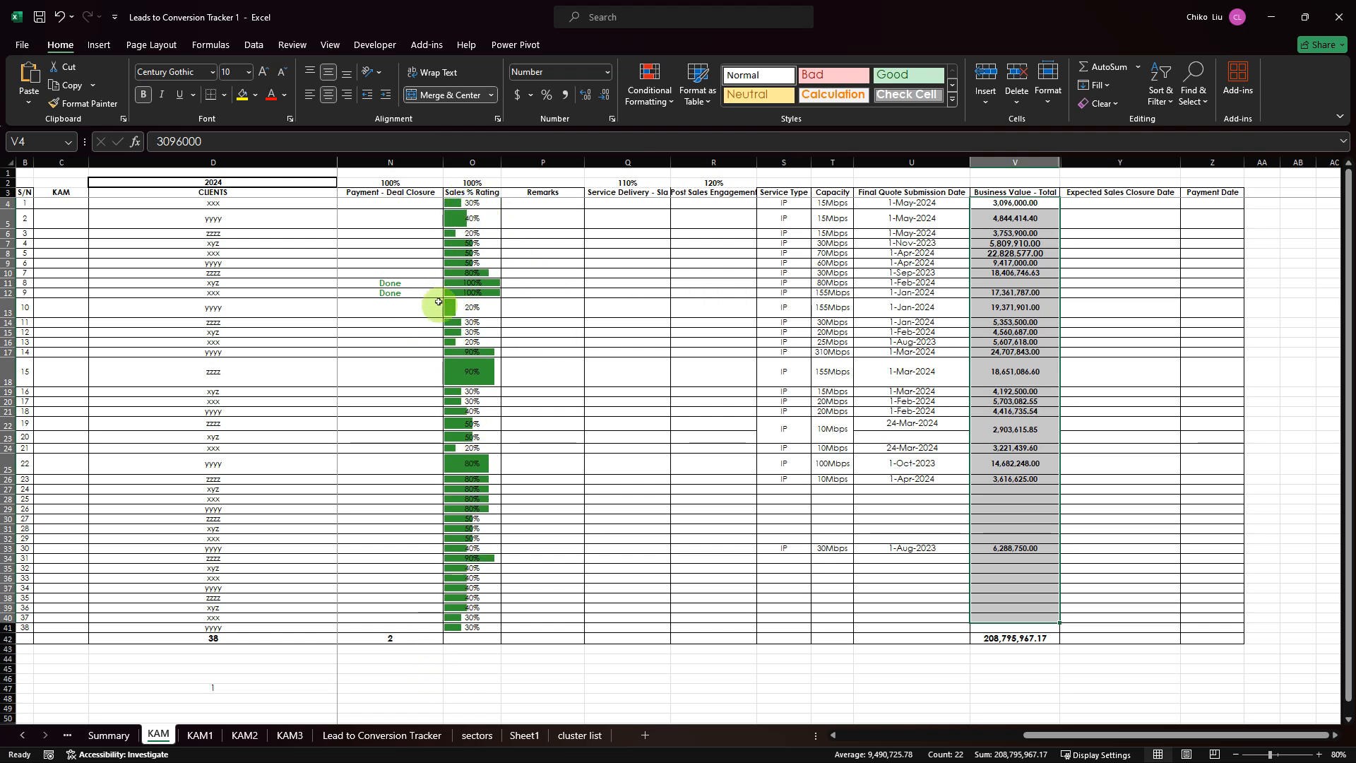
pyautogui.click(481, 203)
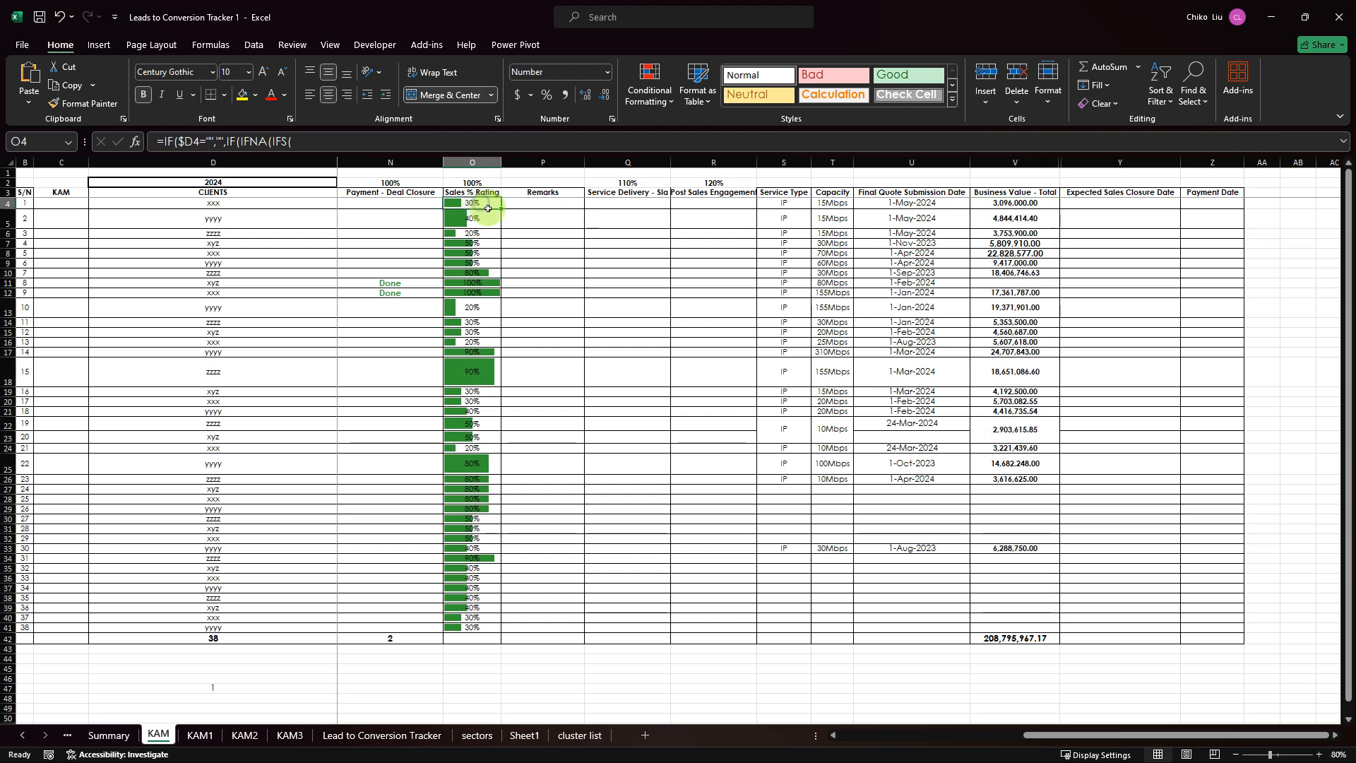
pyautogui.click(1031, 638)
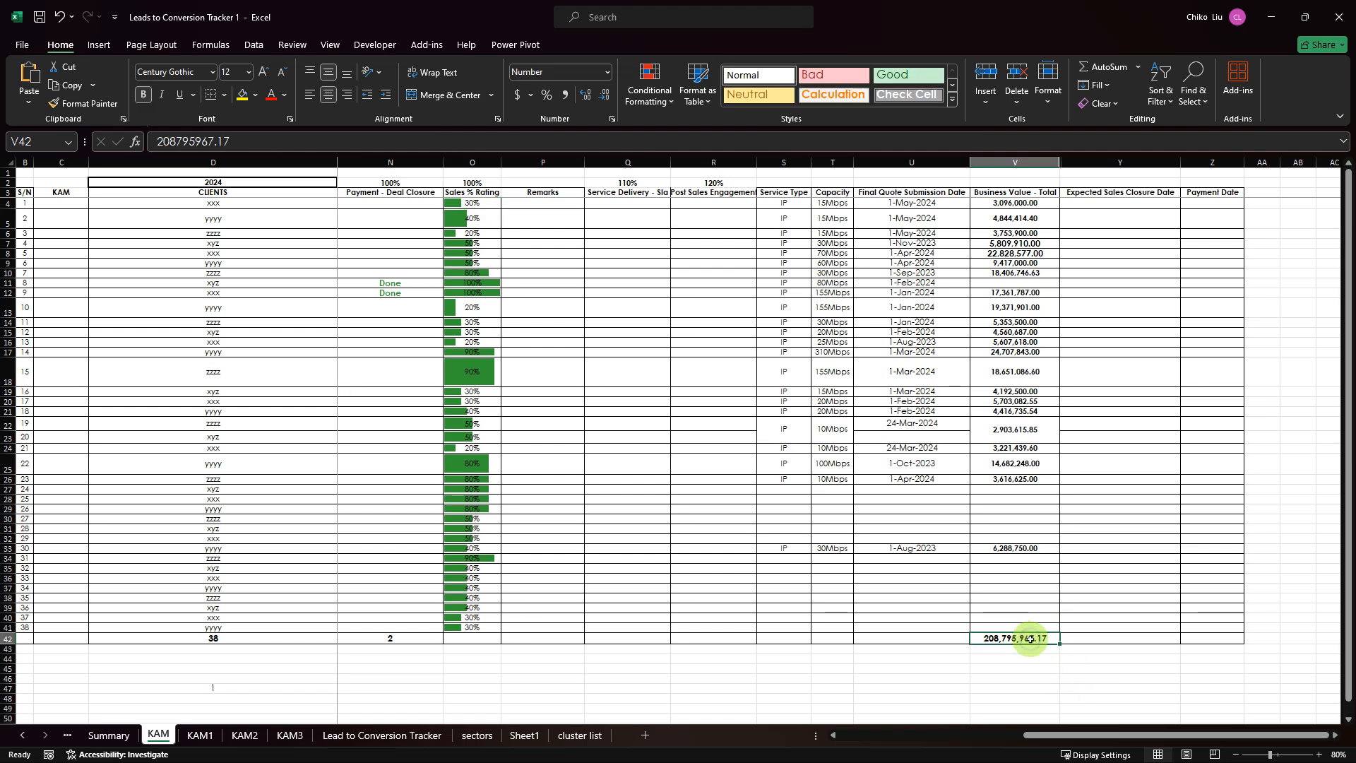
# - Link Summary cell N2 to the KAM sheet's business value total with =KAM!$V$42, and fill the formula down to N5
pyautogui.click(113, 736)
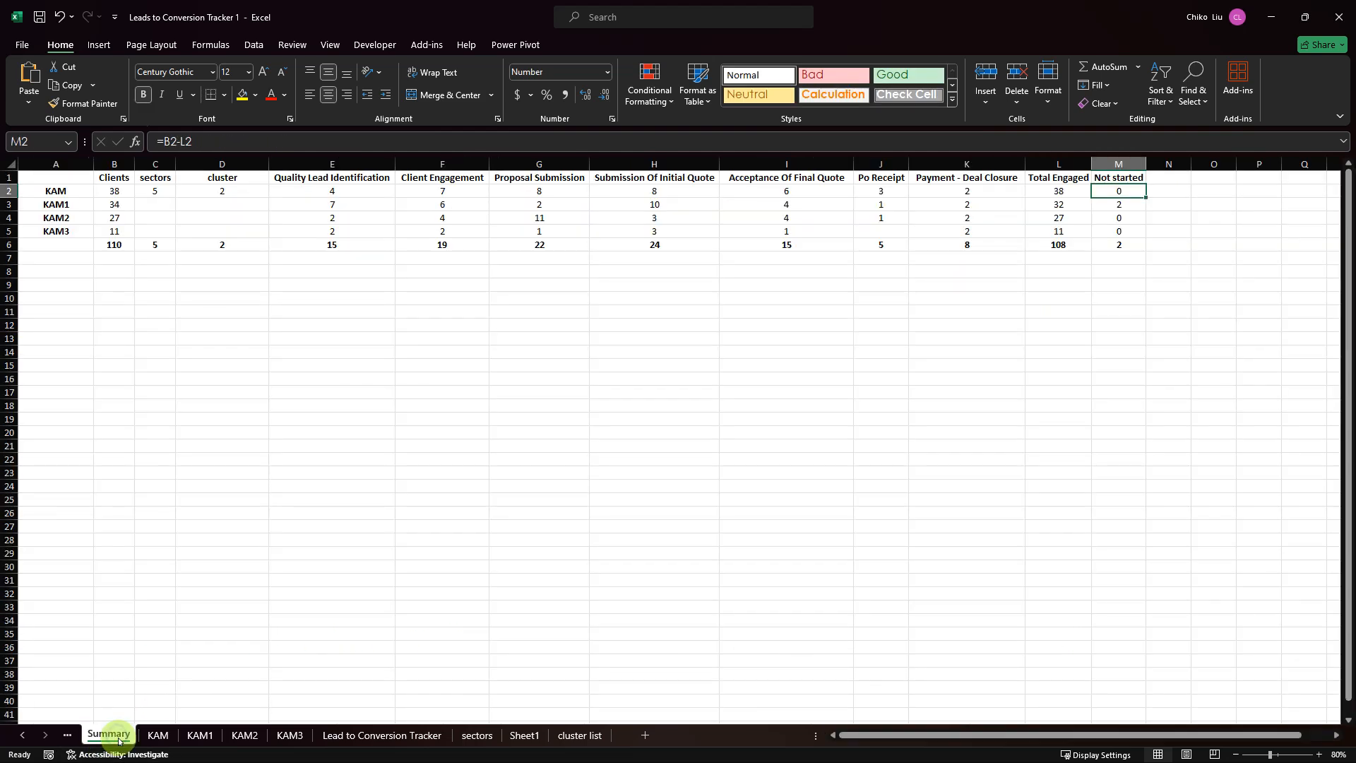
pyautogui.click(1172, 191)
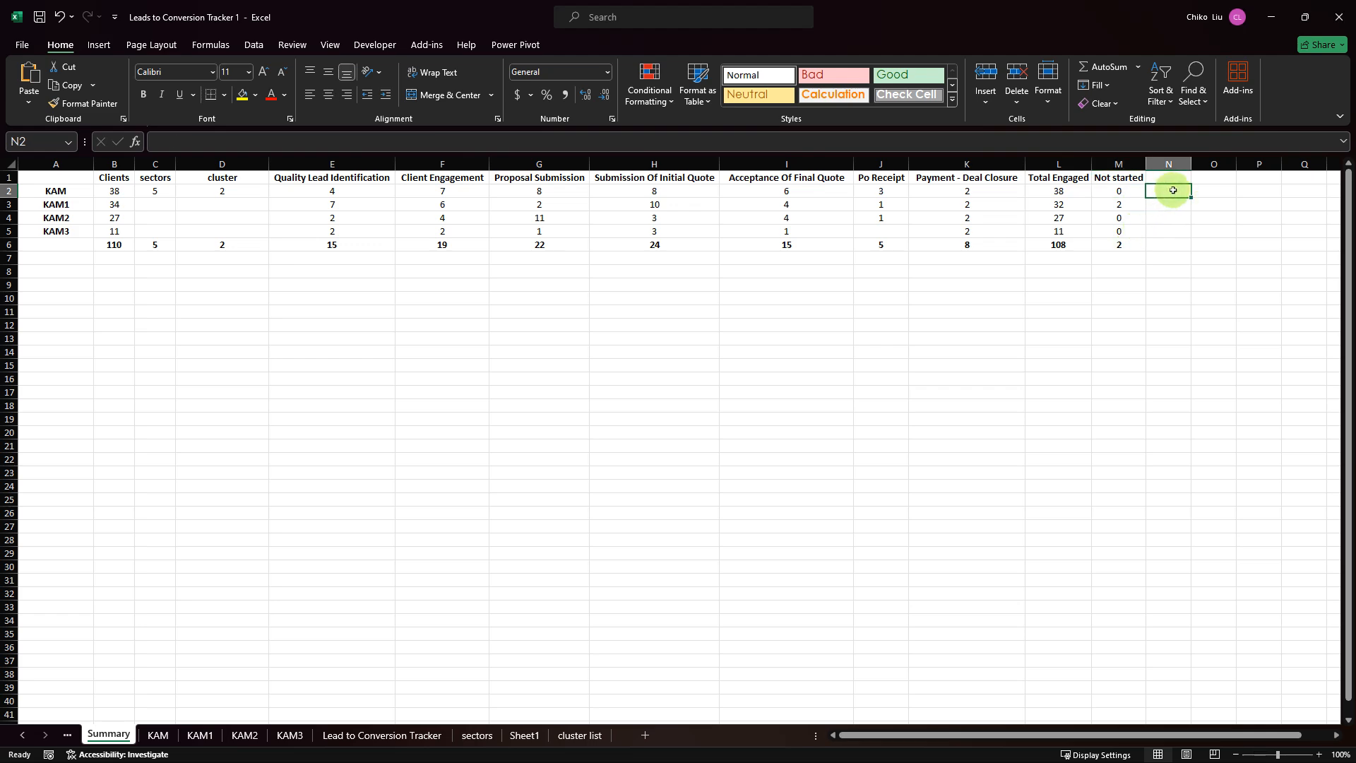
pyautogui.write('=')
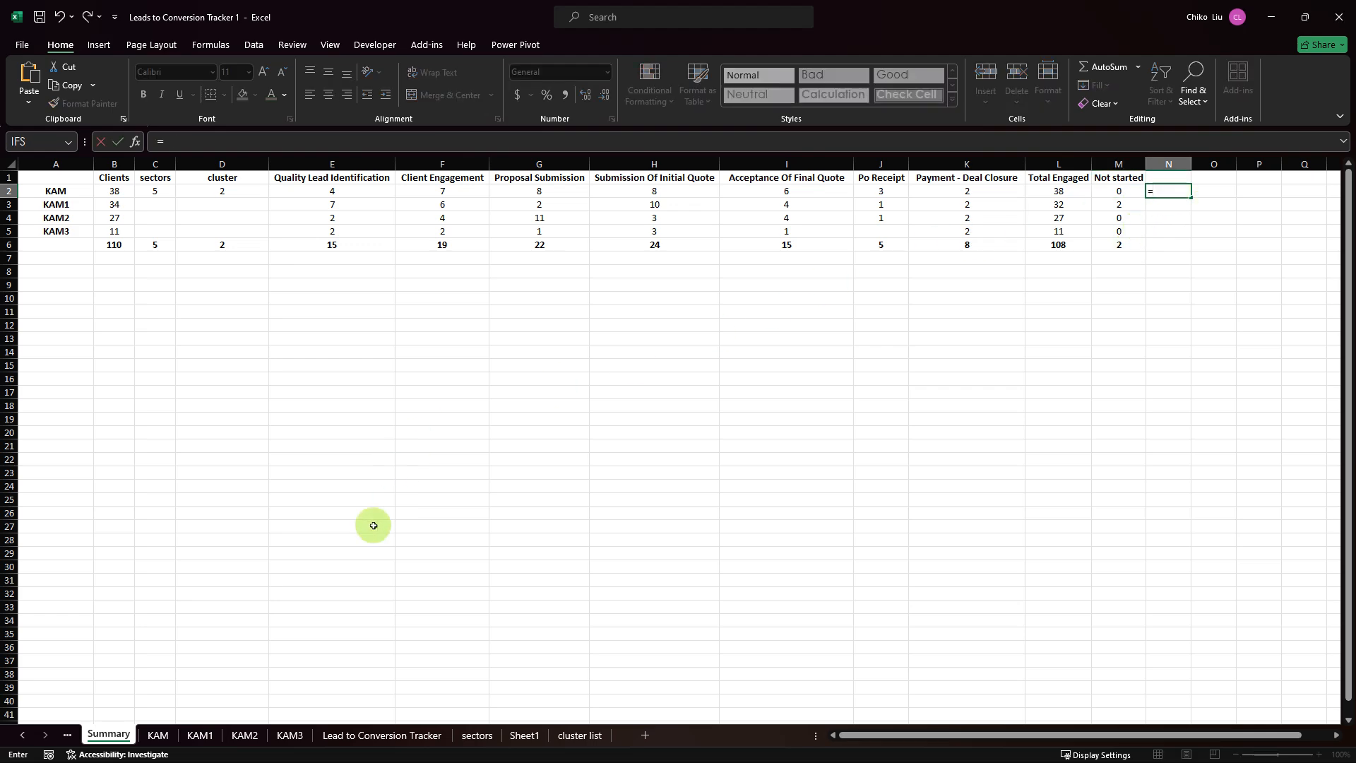
pyautogui.click(158, 735)
pyautogui.click(1000, 638)
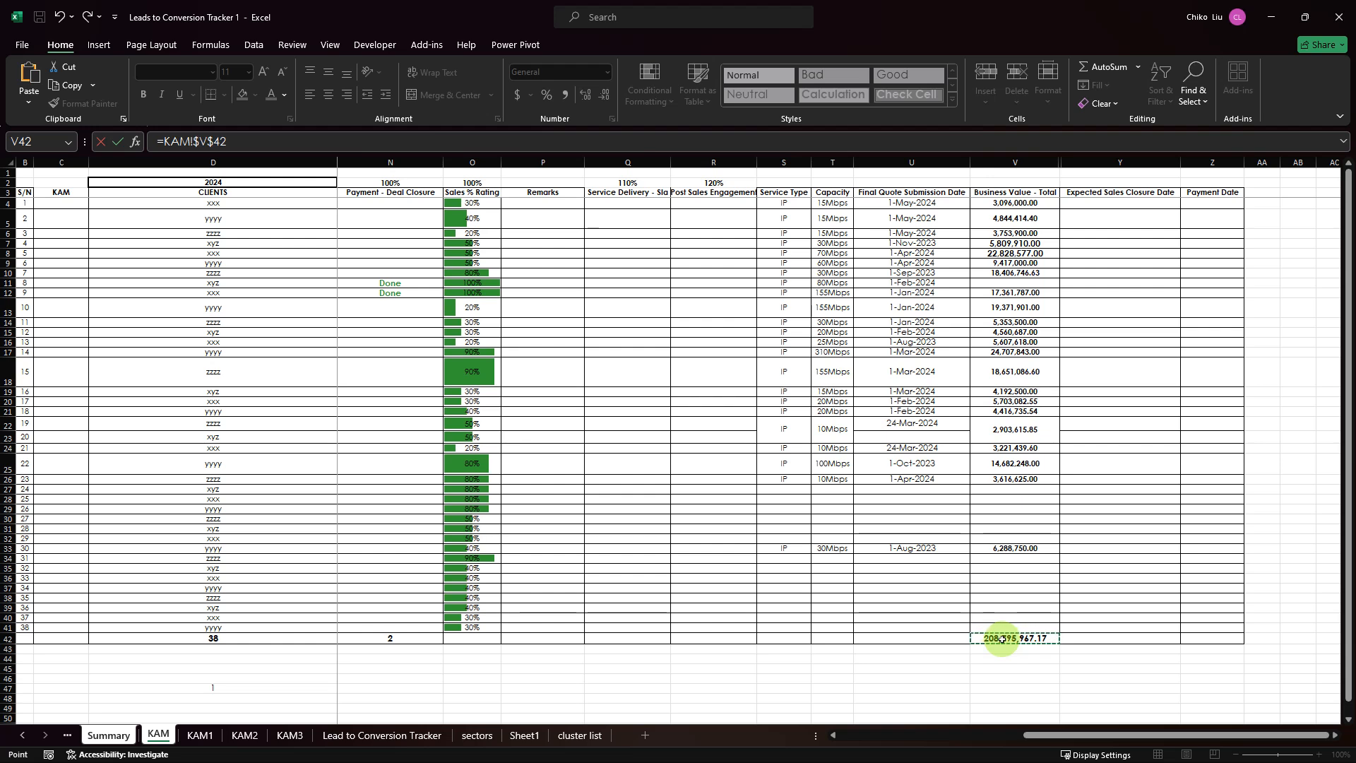
pyautogui.press('Return')
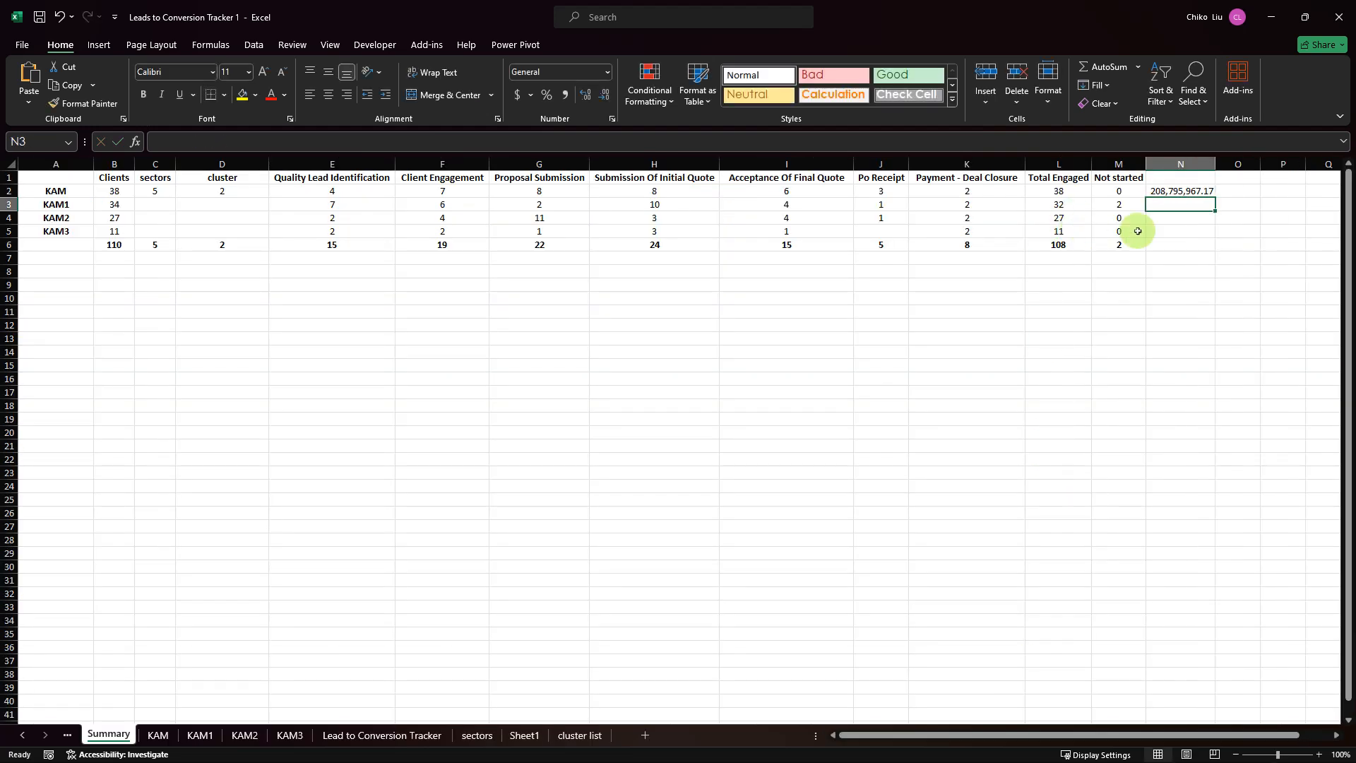
pyautogui.click(1176, 192)
pyautogui.moveTo(1216, 198); pyautogui.dragTo(1205, 233)
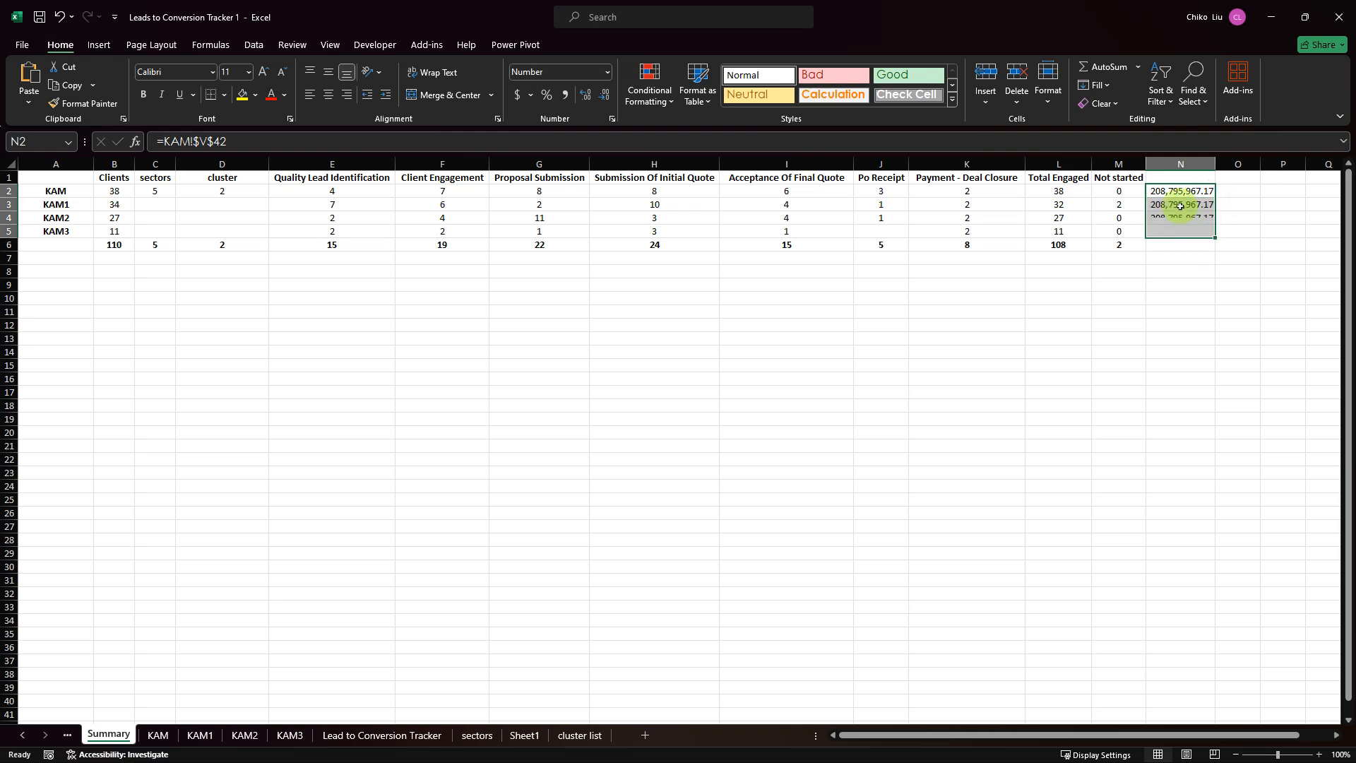
# - Point the $V$42 references in N3, N4 and N5 to the sheets KAM1, KAM2 and KAM3 respectively
pyautogui.click(1165, 206)
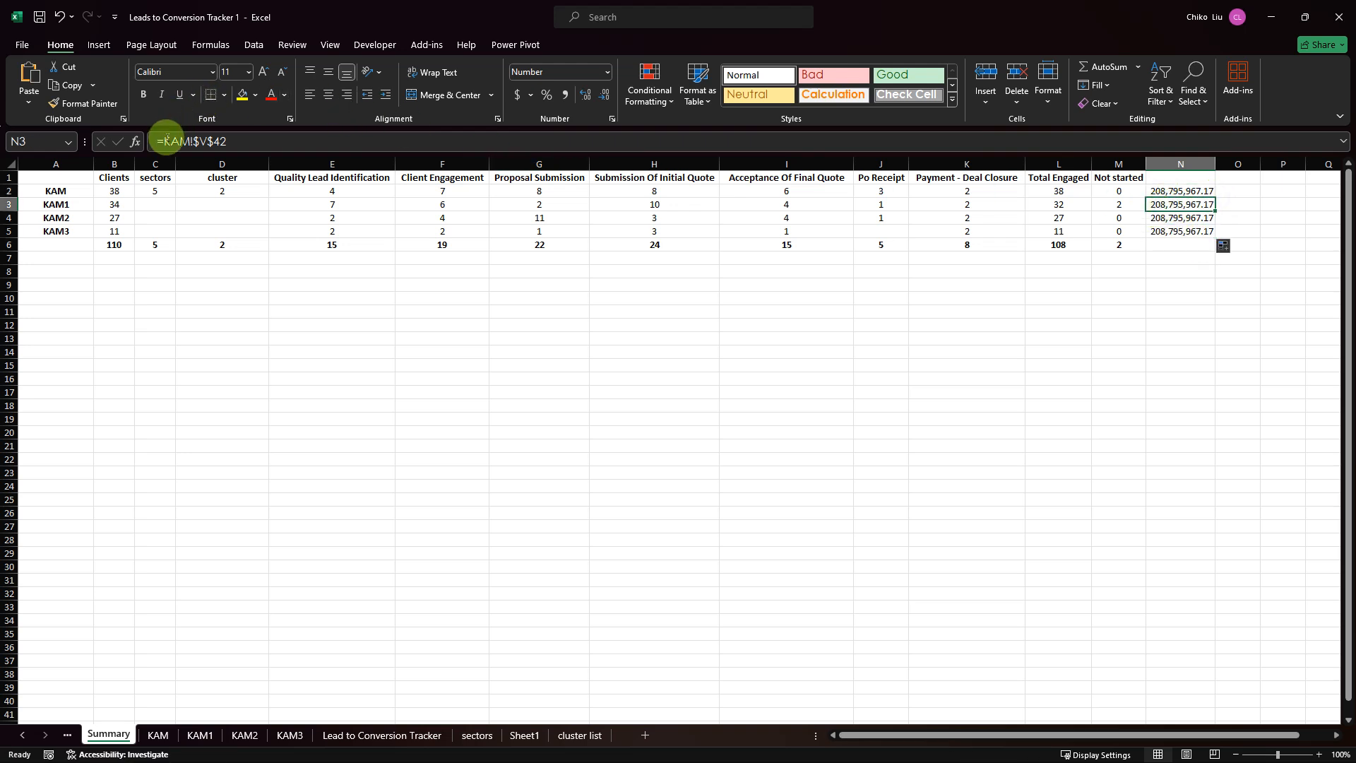
pyautogui.click(191, 141)
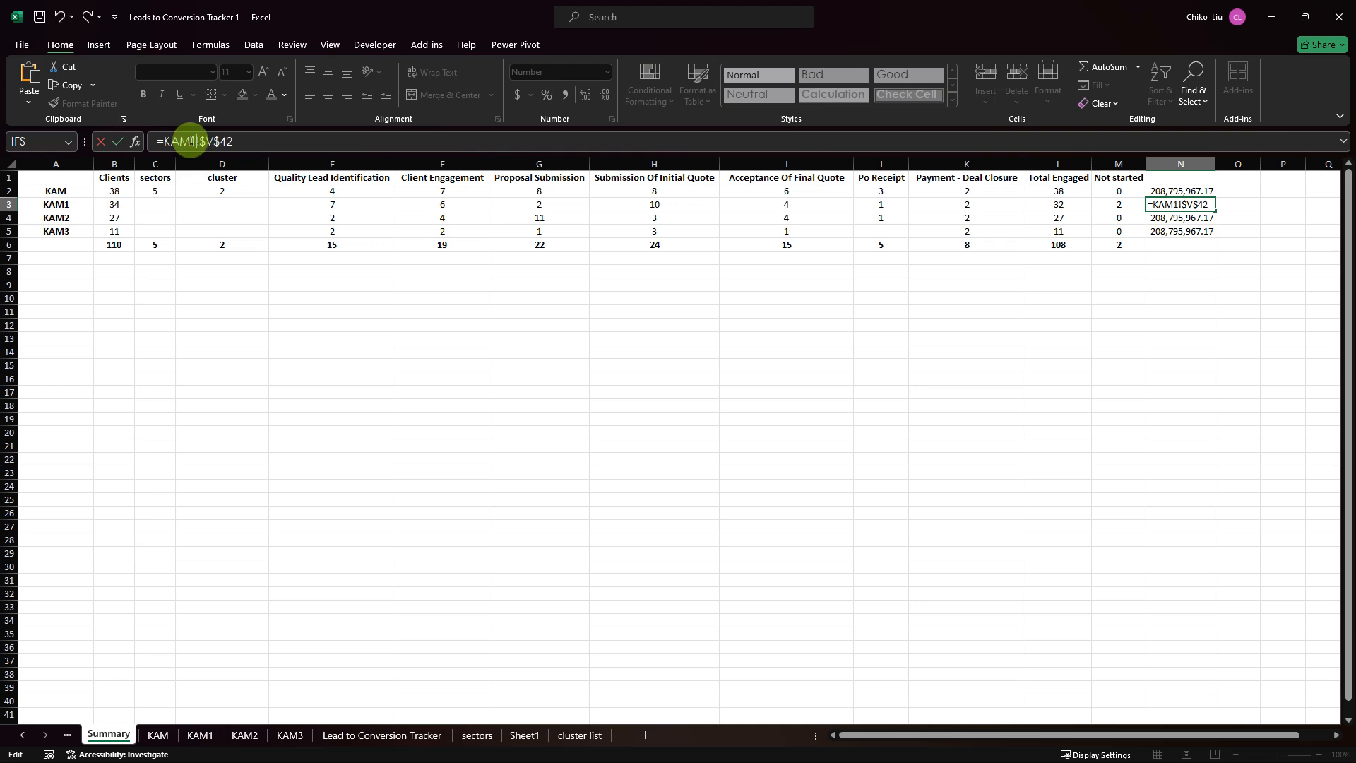
pyautogui.write('1')
pyautogui.press('Return')
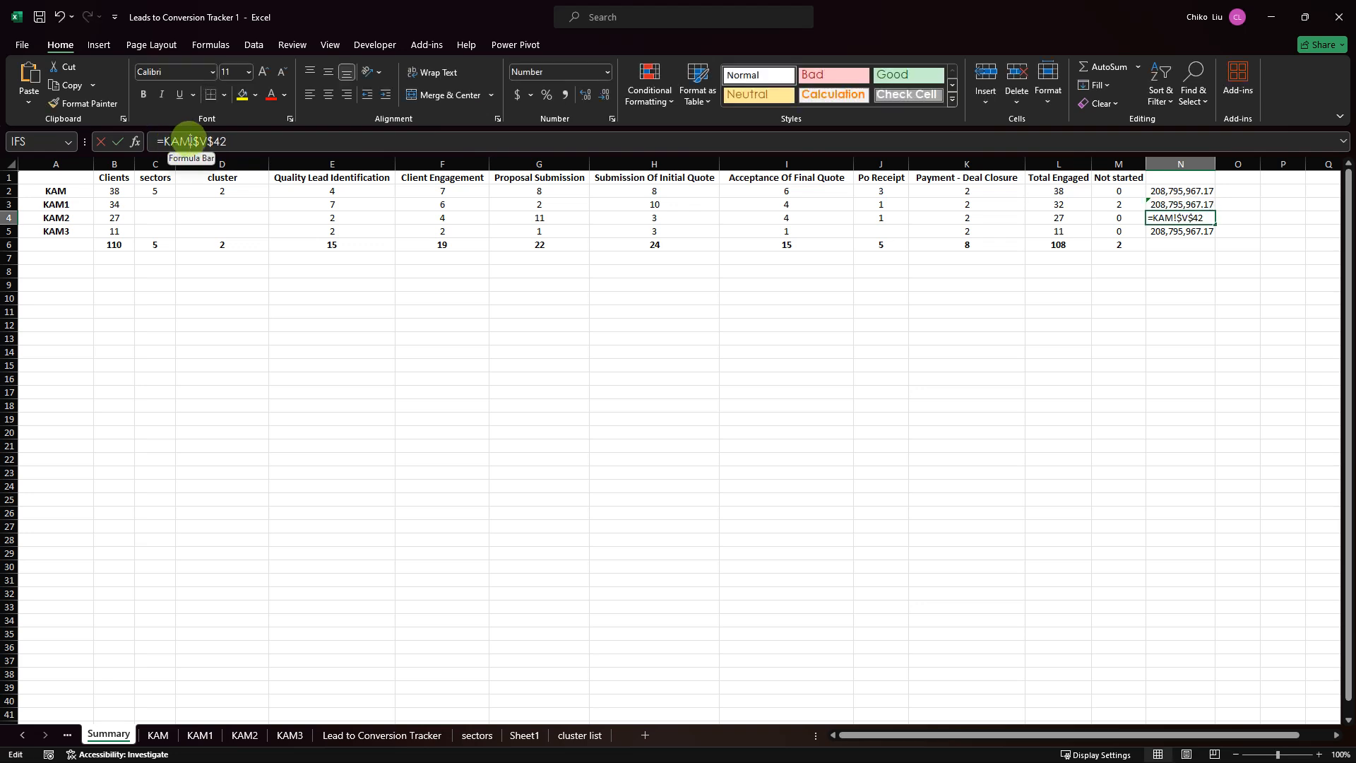
pyautogui.press('Return')
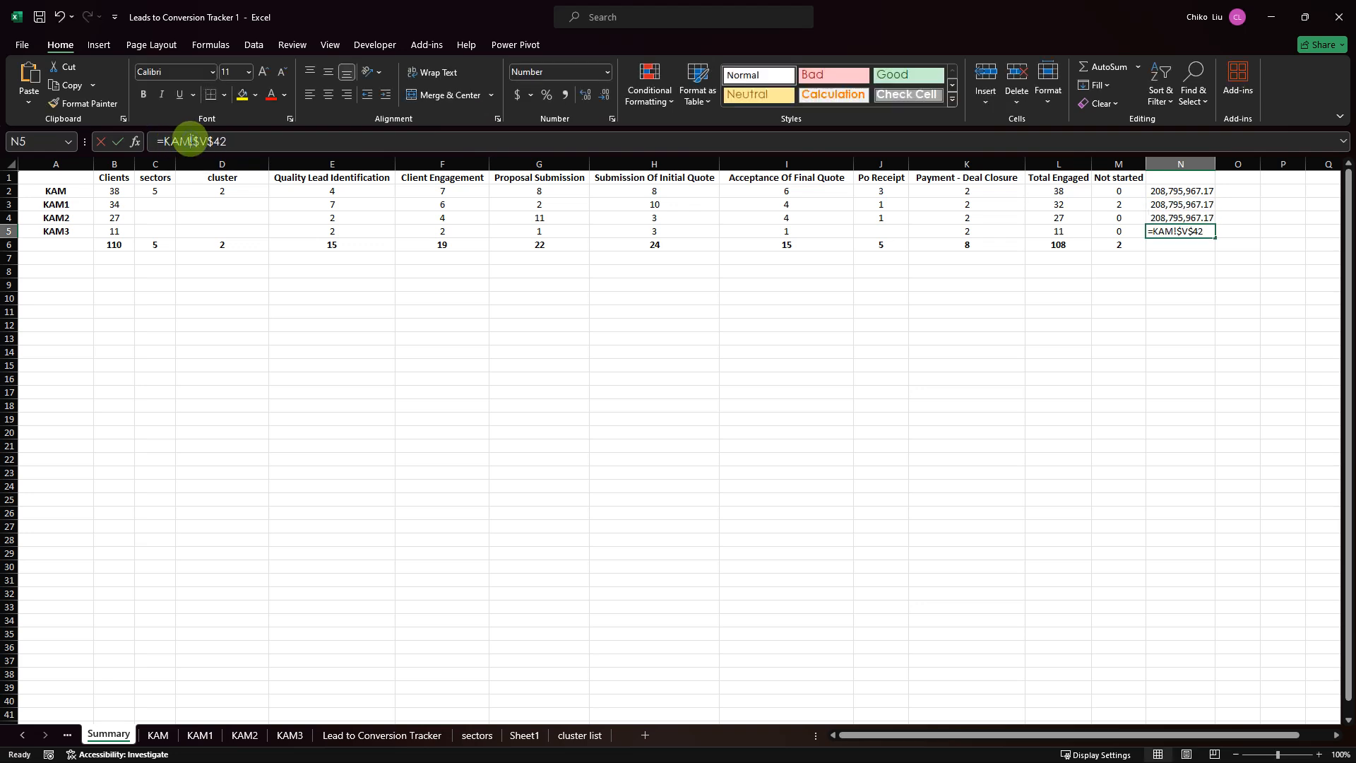
pyautogui.click(190, 141)
pyautogui.press('Return')
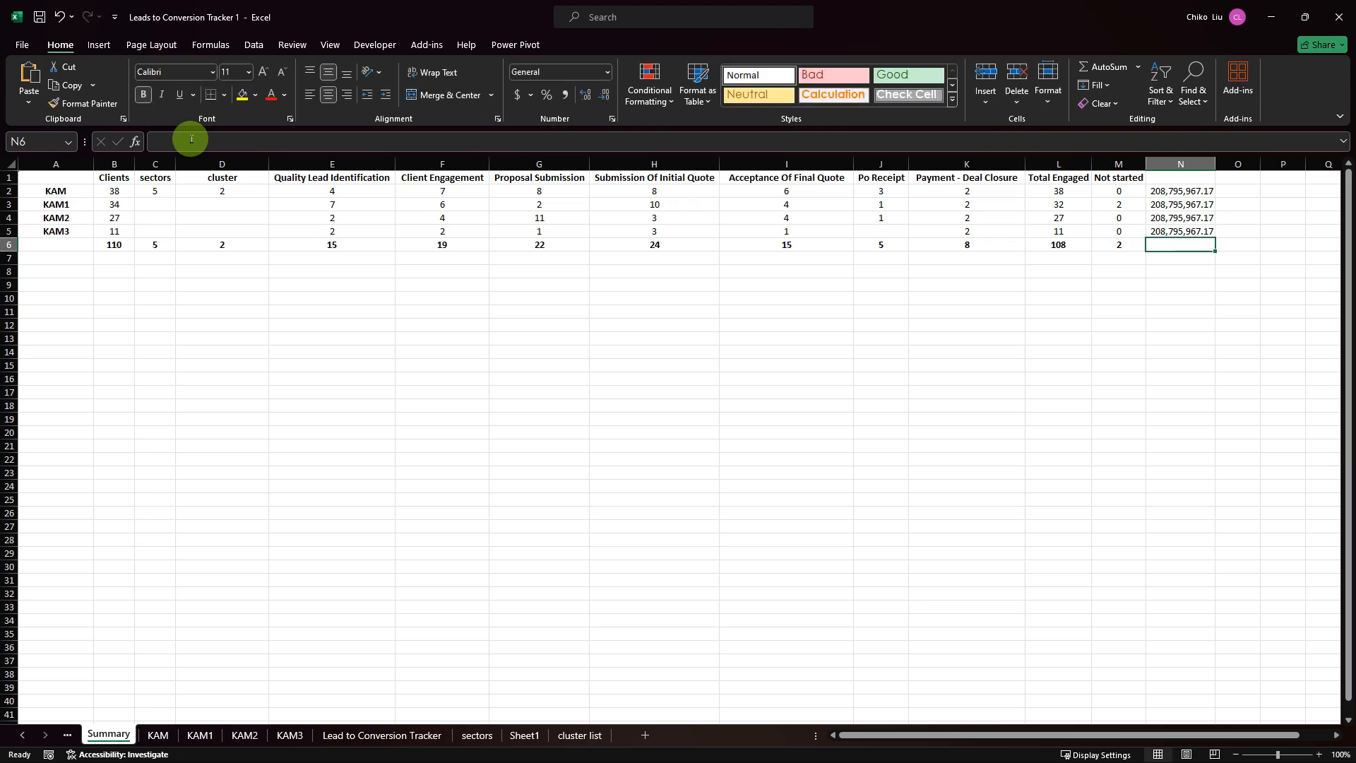
# - Total N2:N5 in cell N6 with a SUM formula, and widen column N to fit its values
pyautogui.moveTo(1160, 191); pyautogui.dragTo(1163, 232)
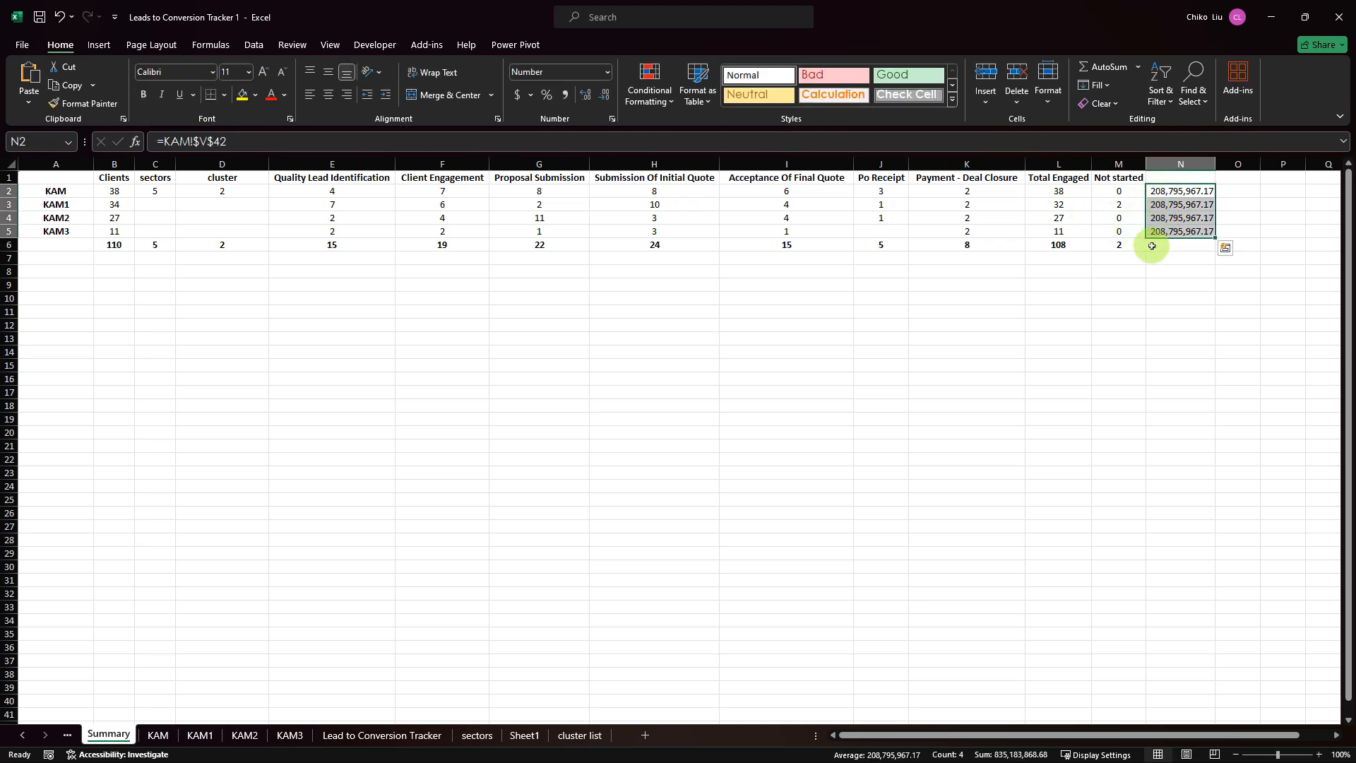
pyautogui.click(1166, 248)
pyautogui.hotkey('alt', '=')
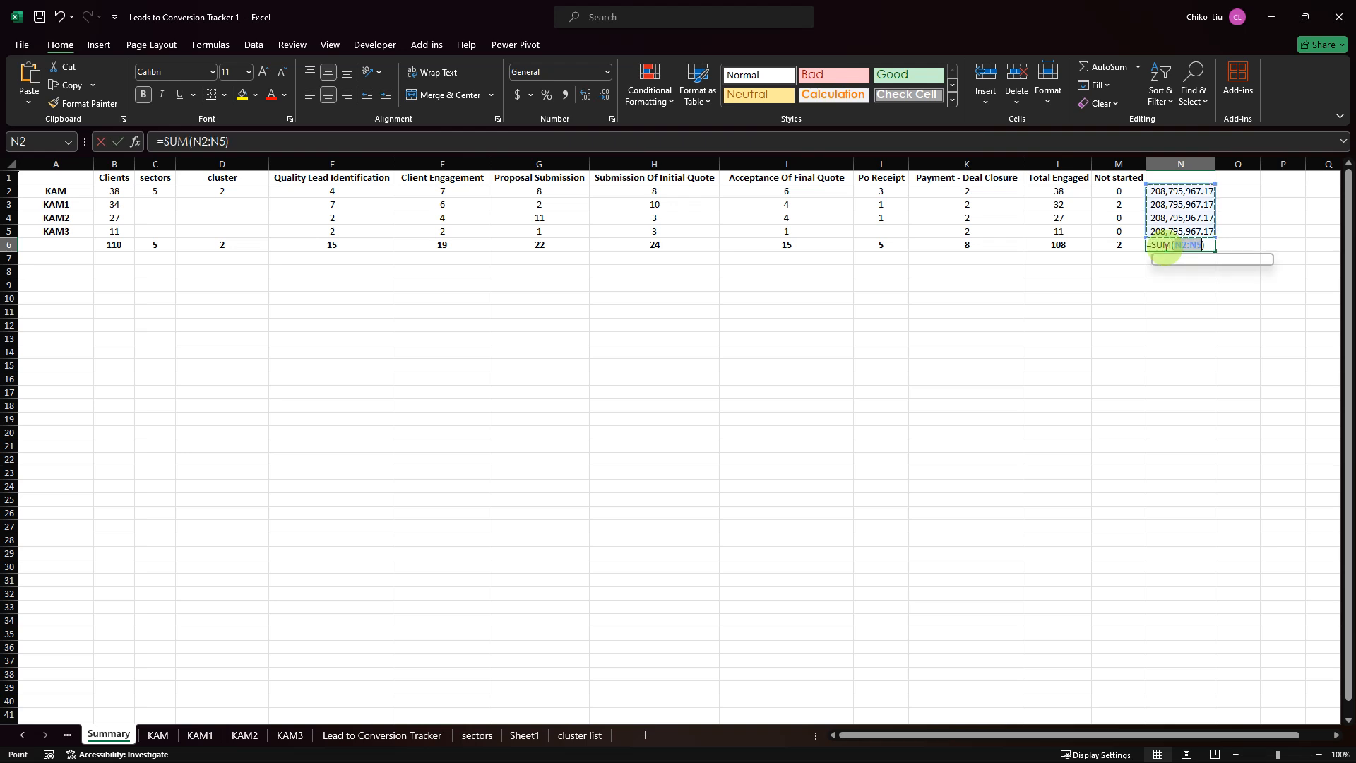
pyautogui.press('Return')
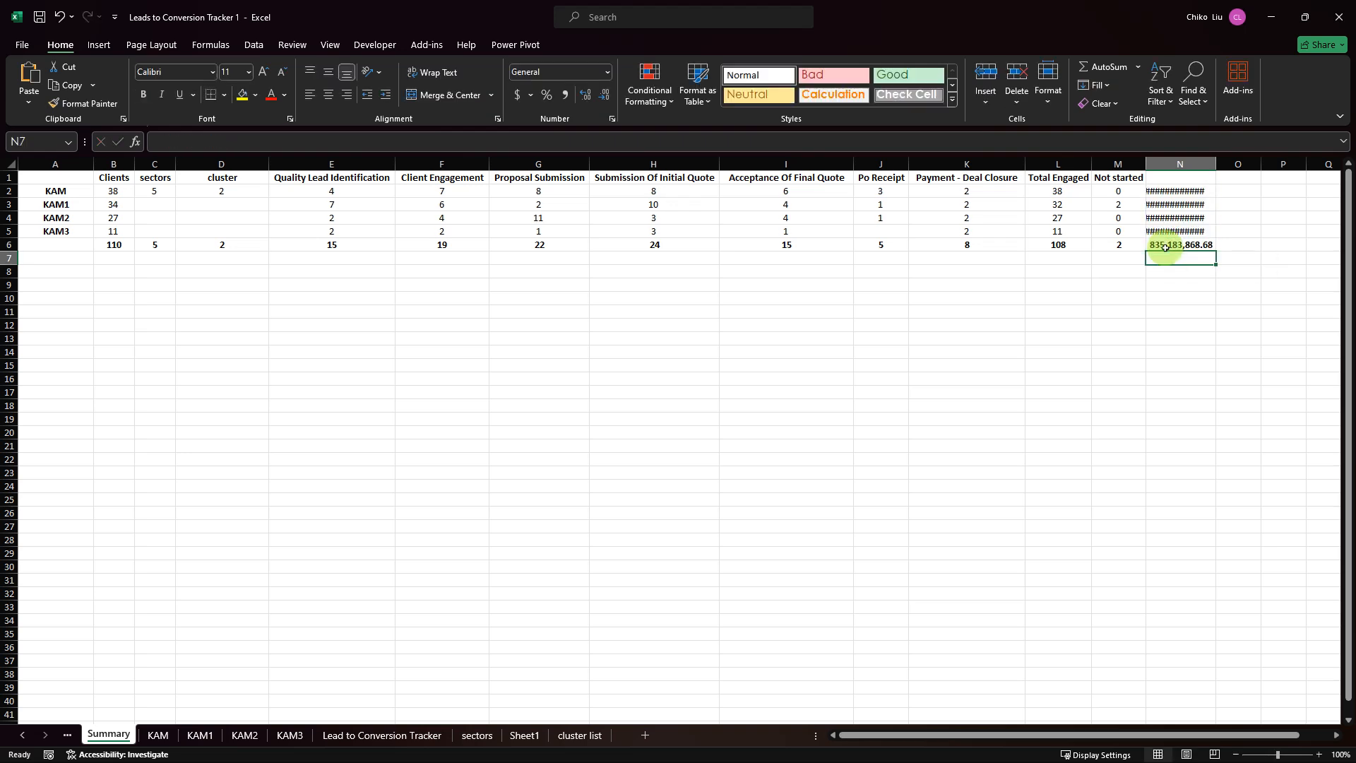
pyautogui.doubleClick(1216, 164)
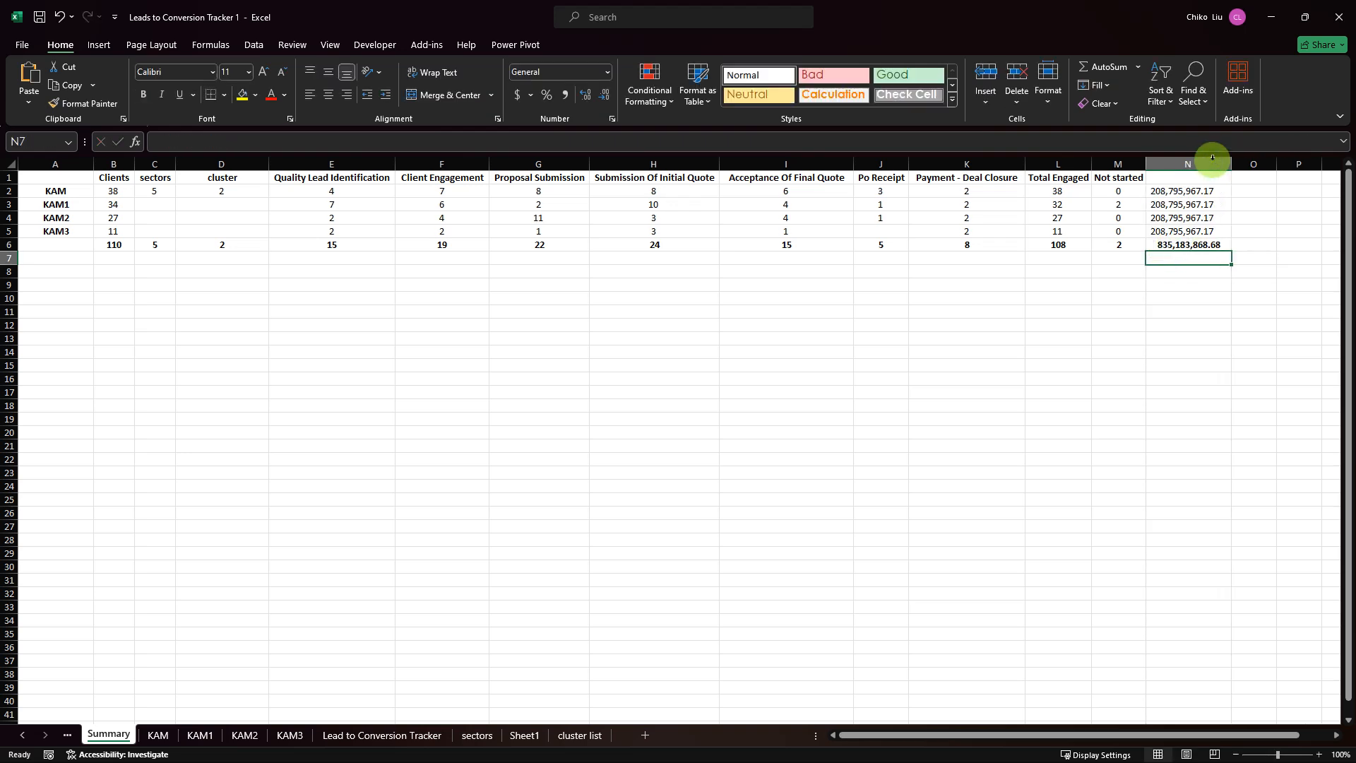
pyautogui.click(1167, 178)
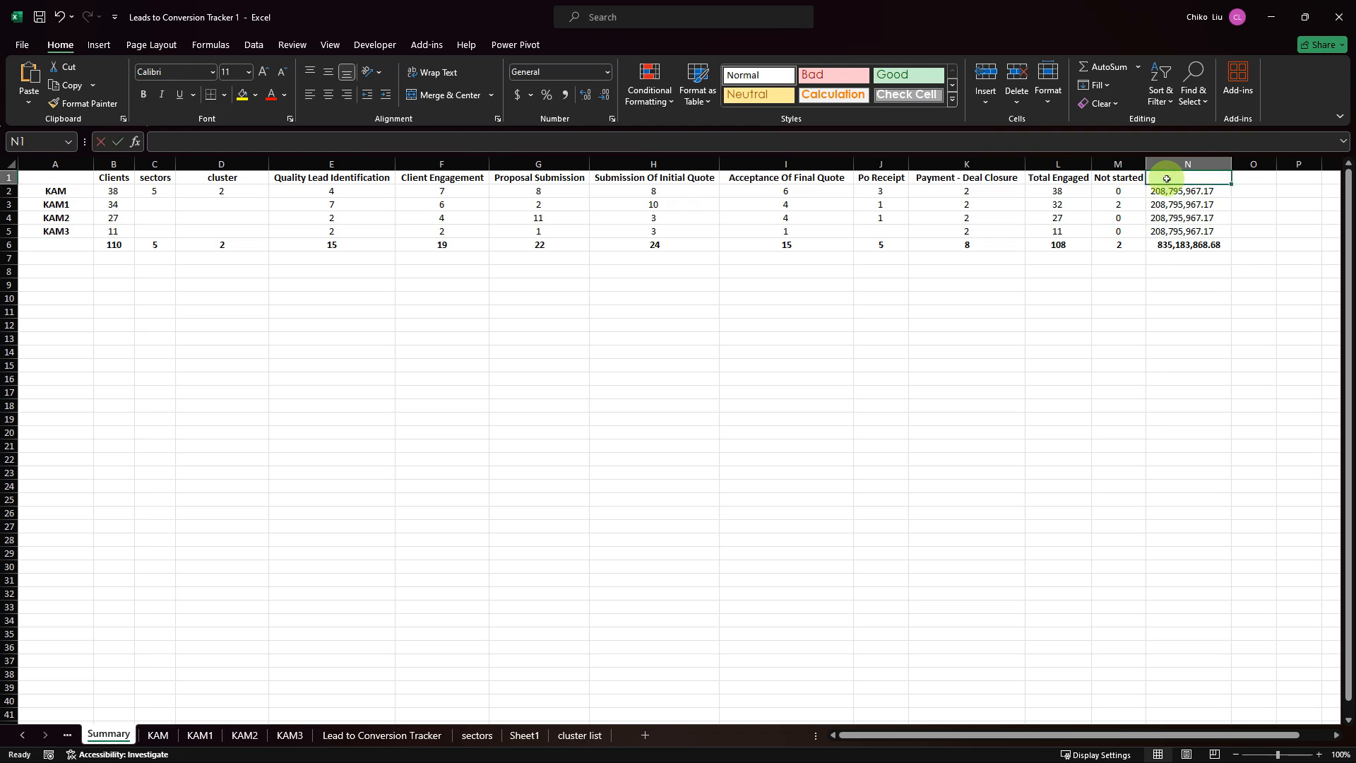
pyautogui.write('TO')
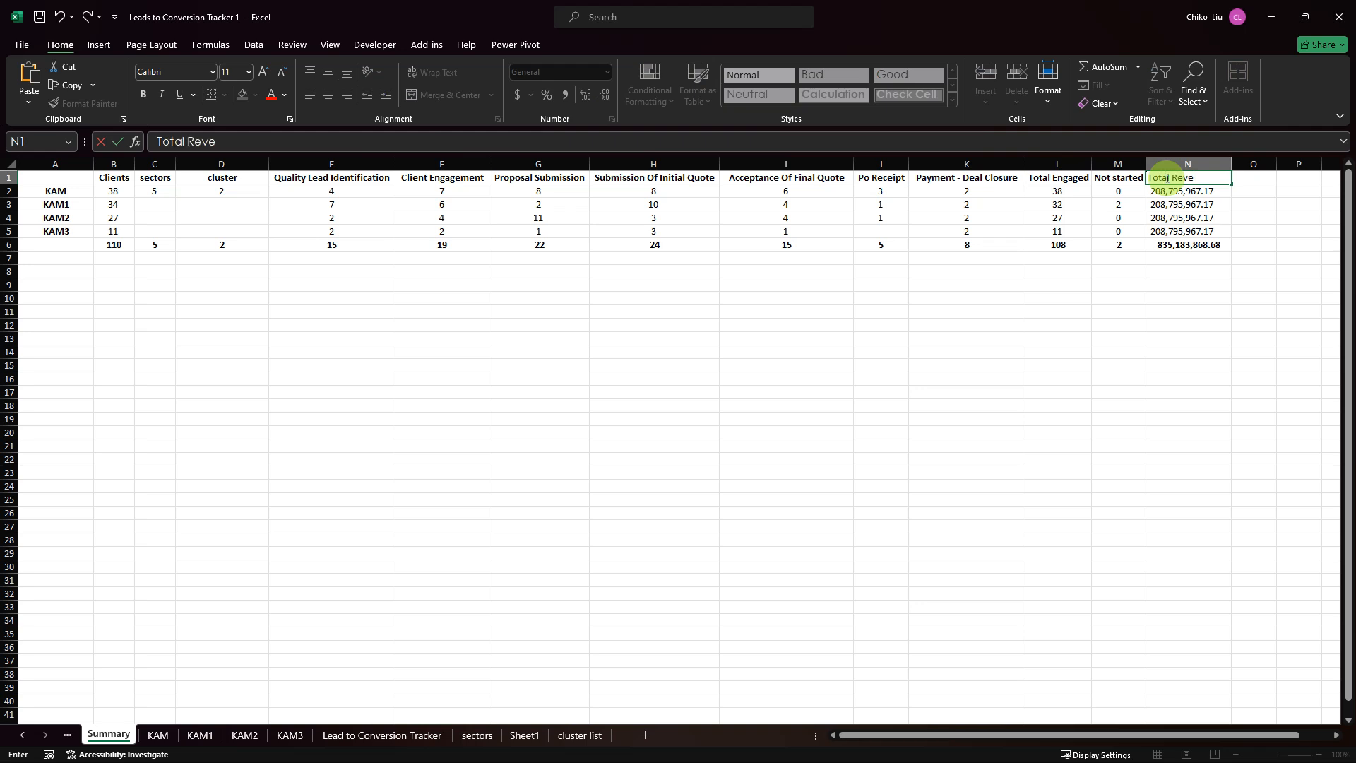
pyautogui.write('tal Revenuw')
pyautogui.press('Return')
# - Enter the header "Total Expected Revenue" in N1, and fit column N's width to it
pyautogui.click(1167, 179)
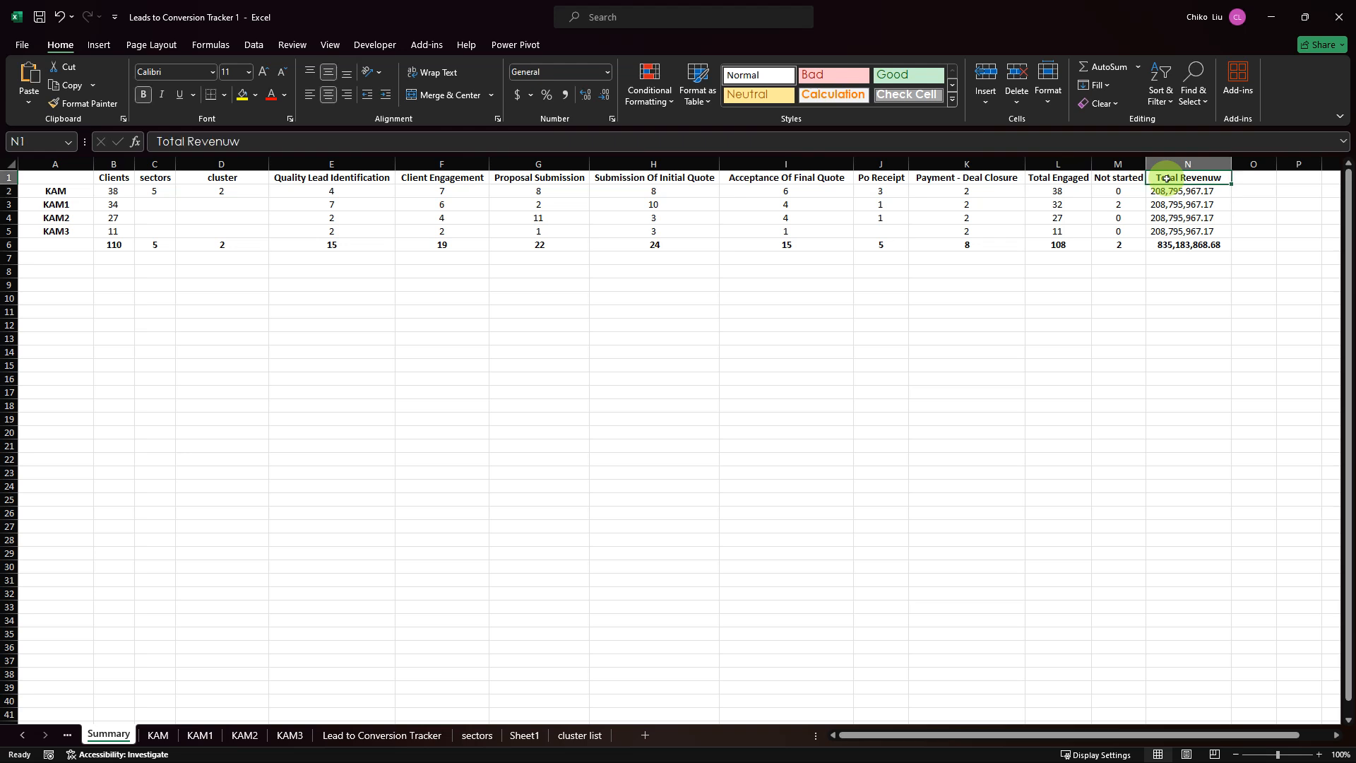
pyautogui.write('Total Expe')
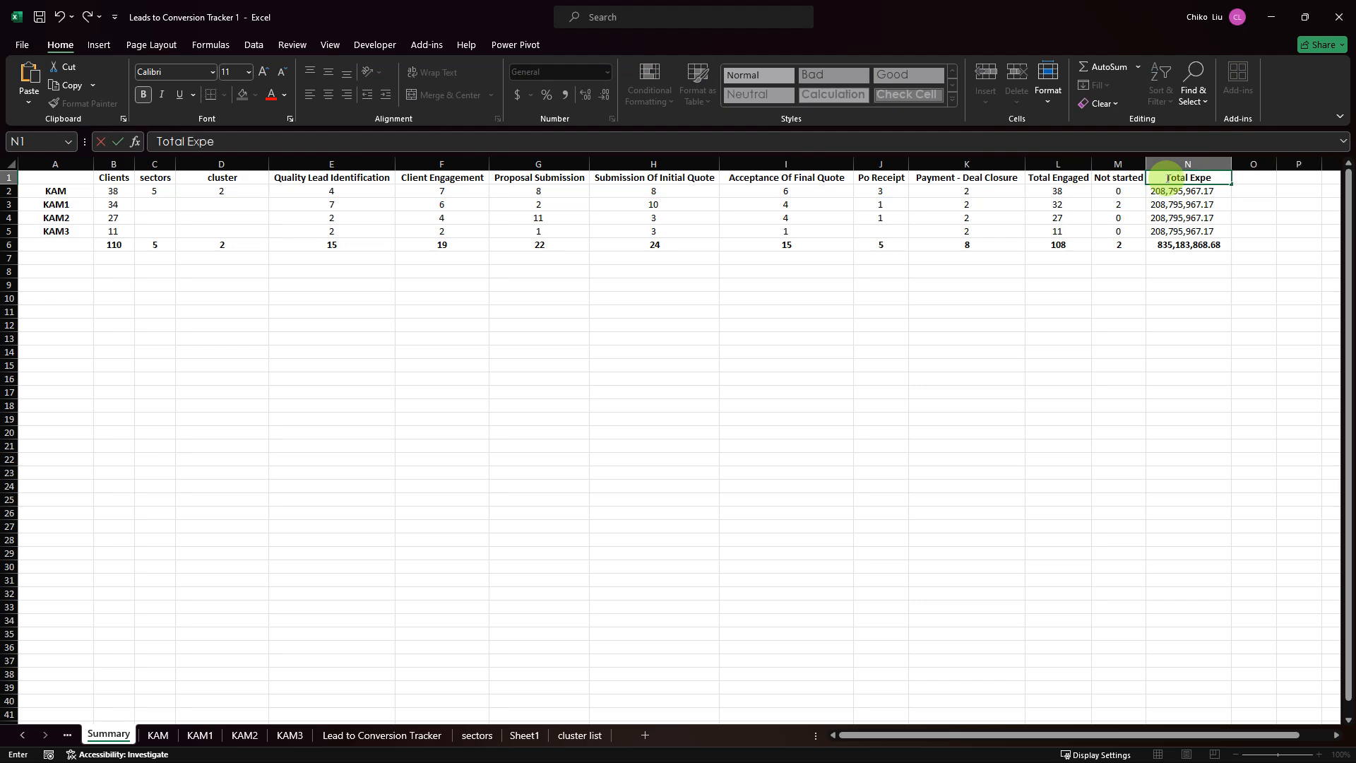
pyautogui.write('cted Revenue')
pyautogui.press('Return')
pyautogui.click(1167, 178)
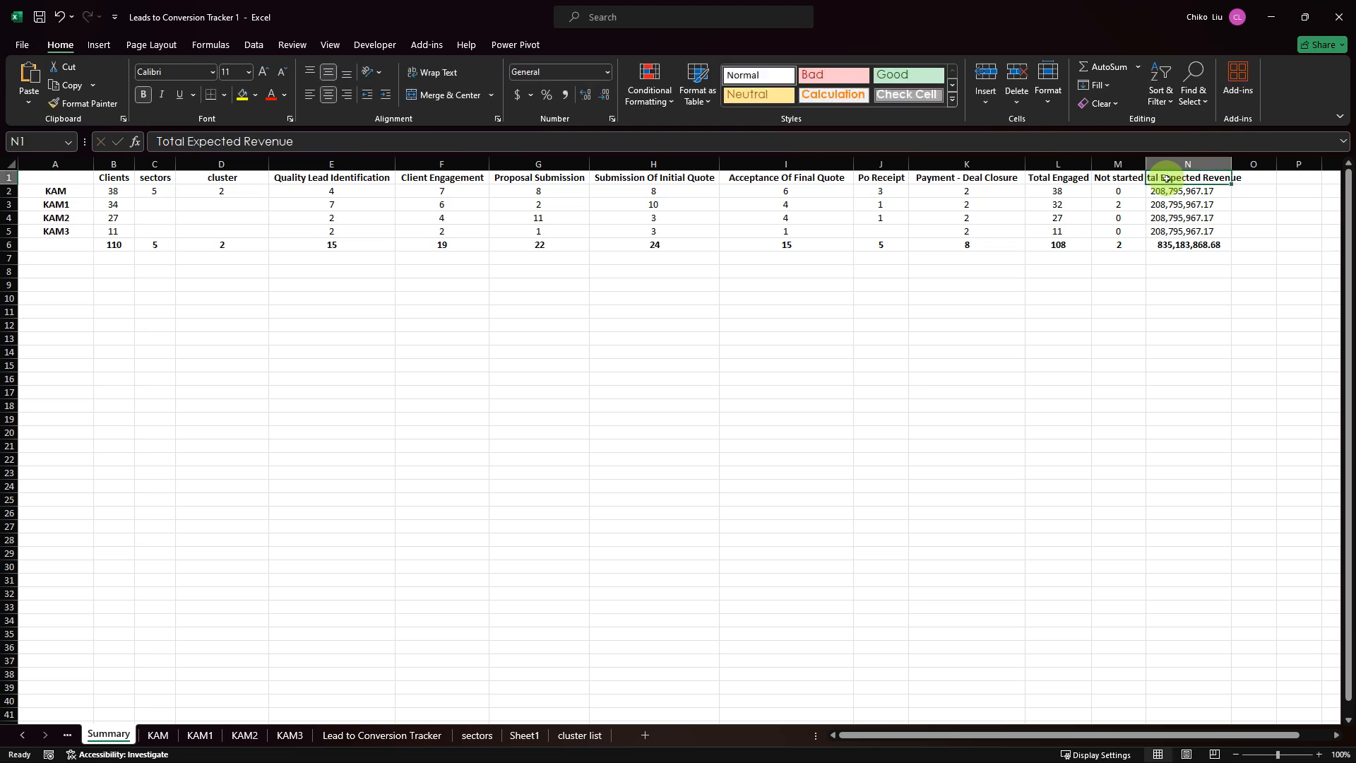
pyautogui.doubleClick(1233, 166)
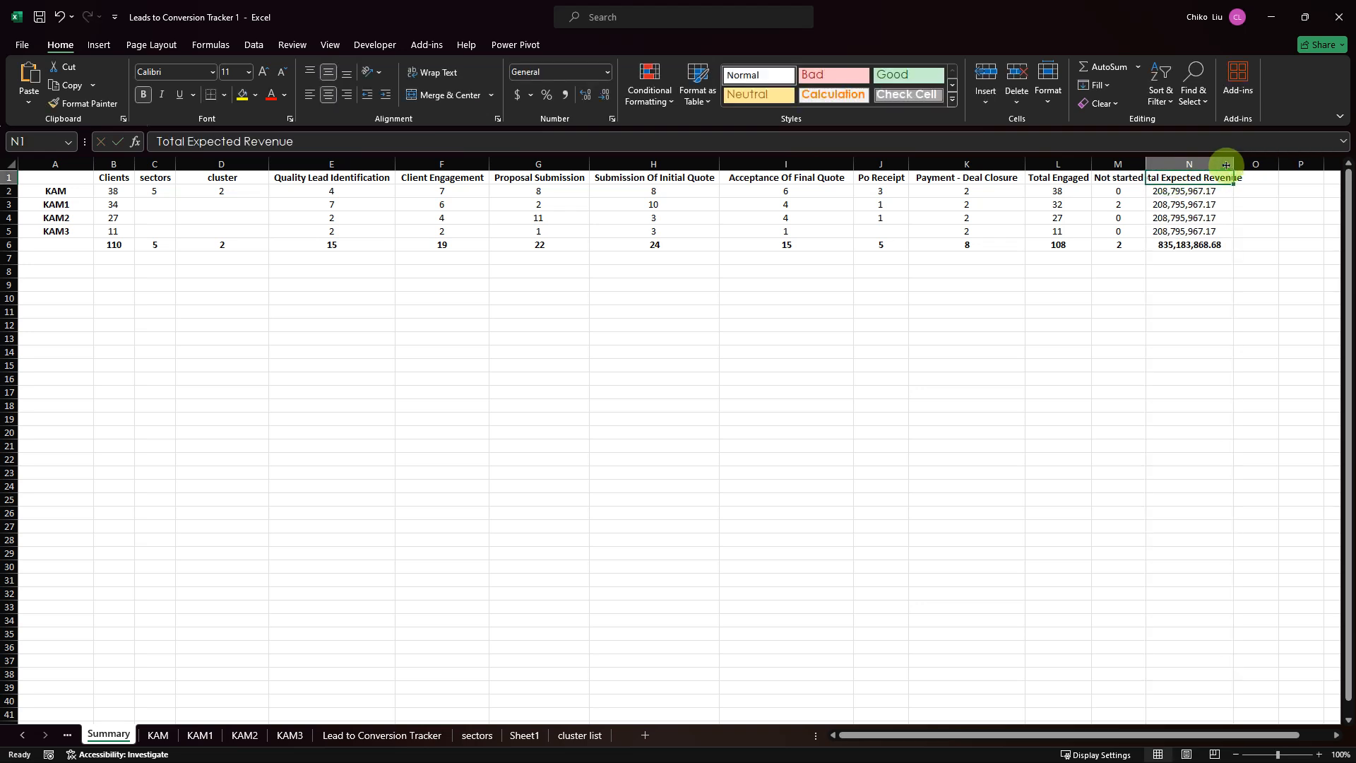
pyautogui.click(1240, 162)
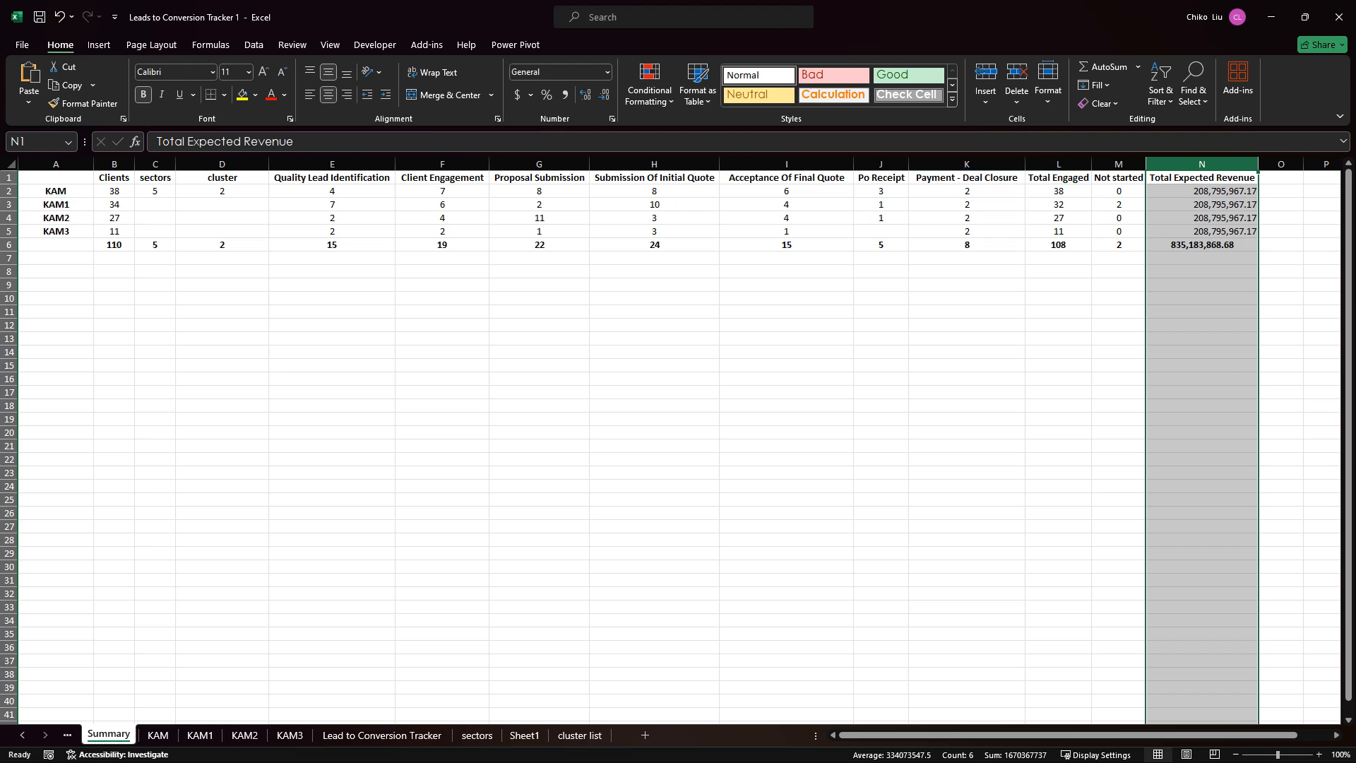
# - Center the contents of the whole Summary sheet both vertically and horizontally
pyautogui.click(14, 165)
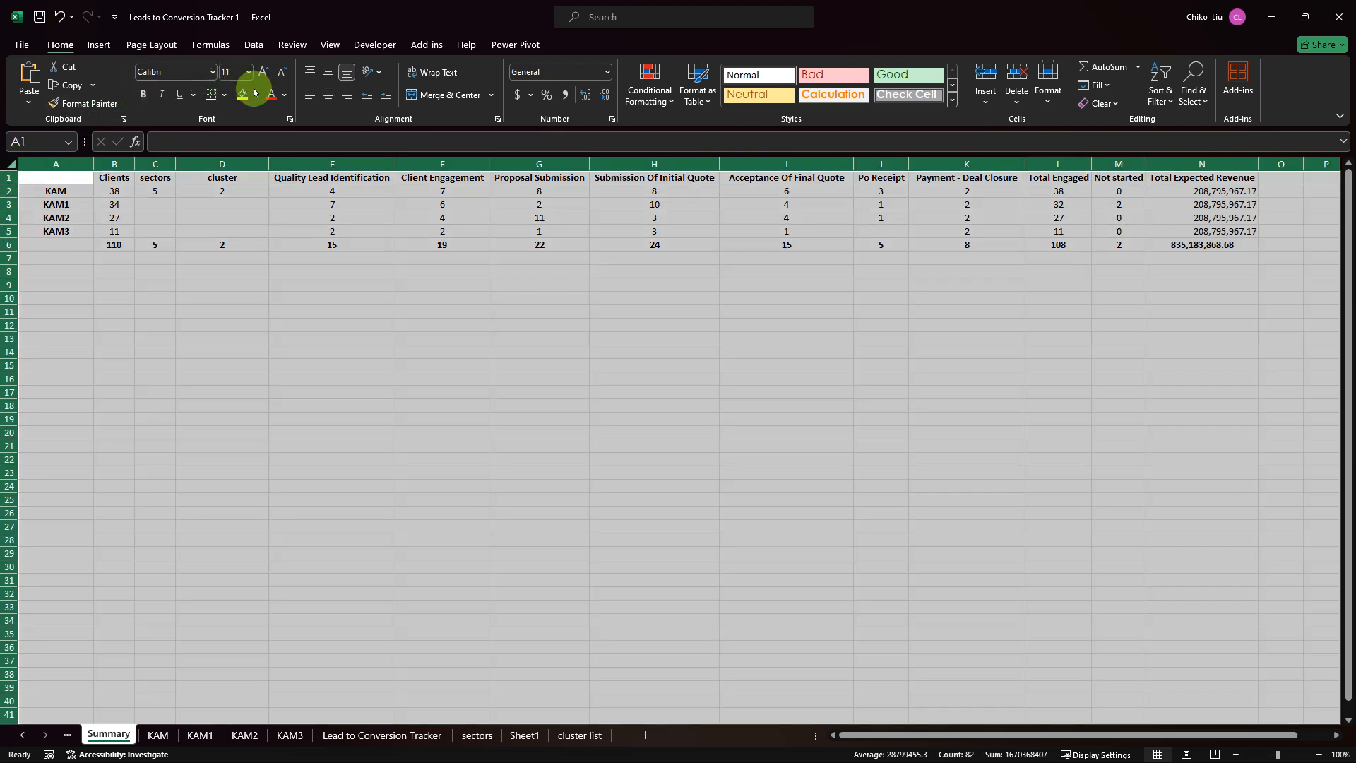
pyautogui.click(332, 71)
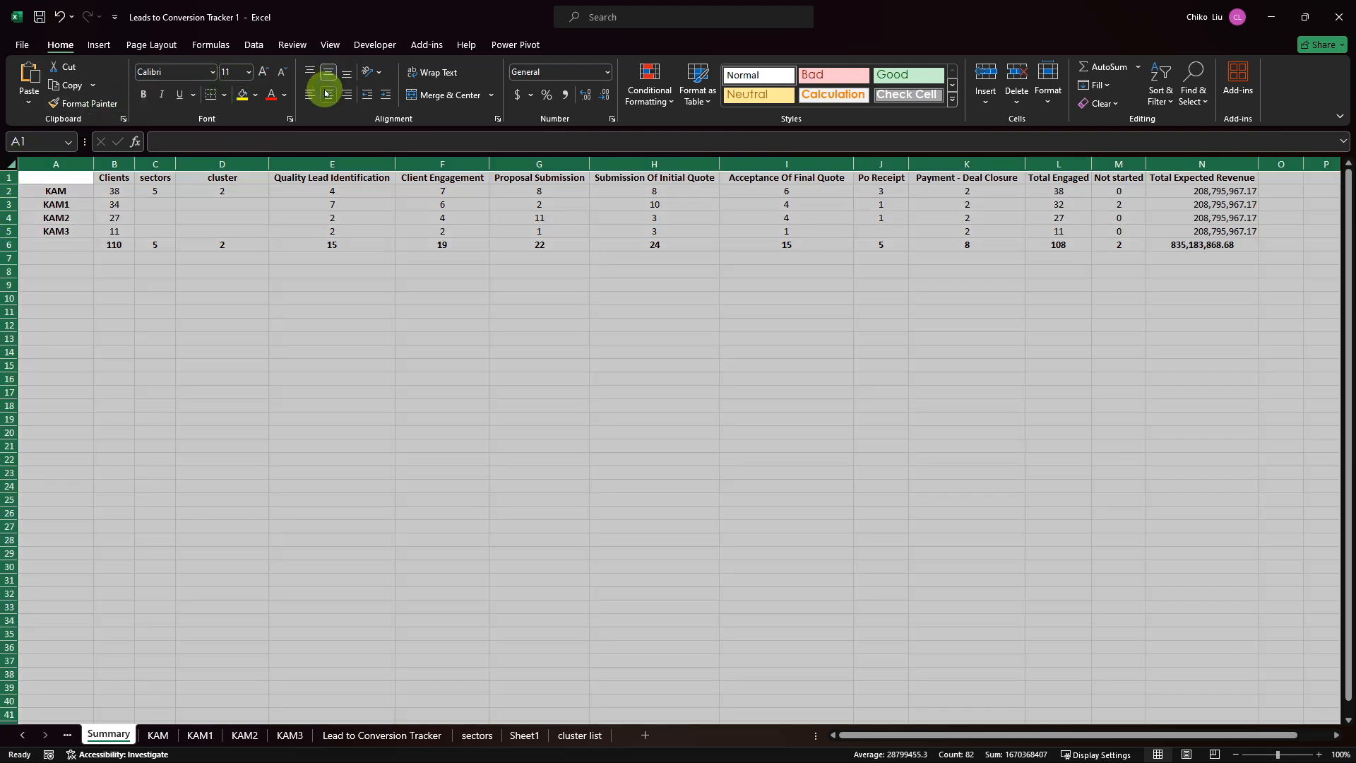
pyautogui.click(327, 93)
# - Format the revenue values in N2:N6 as Currency with the $ symbol and 2 decimal places
pyautogui.moveTo(1159, 198); pyautogui.dragTo(1177, 244)
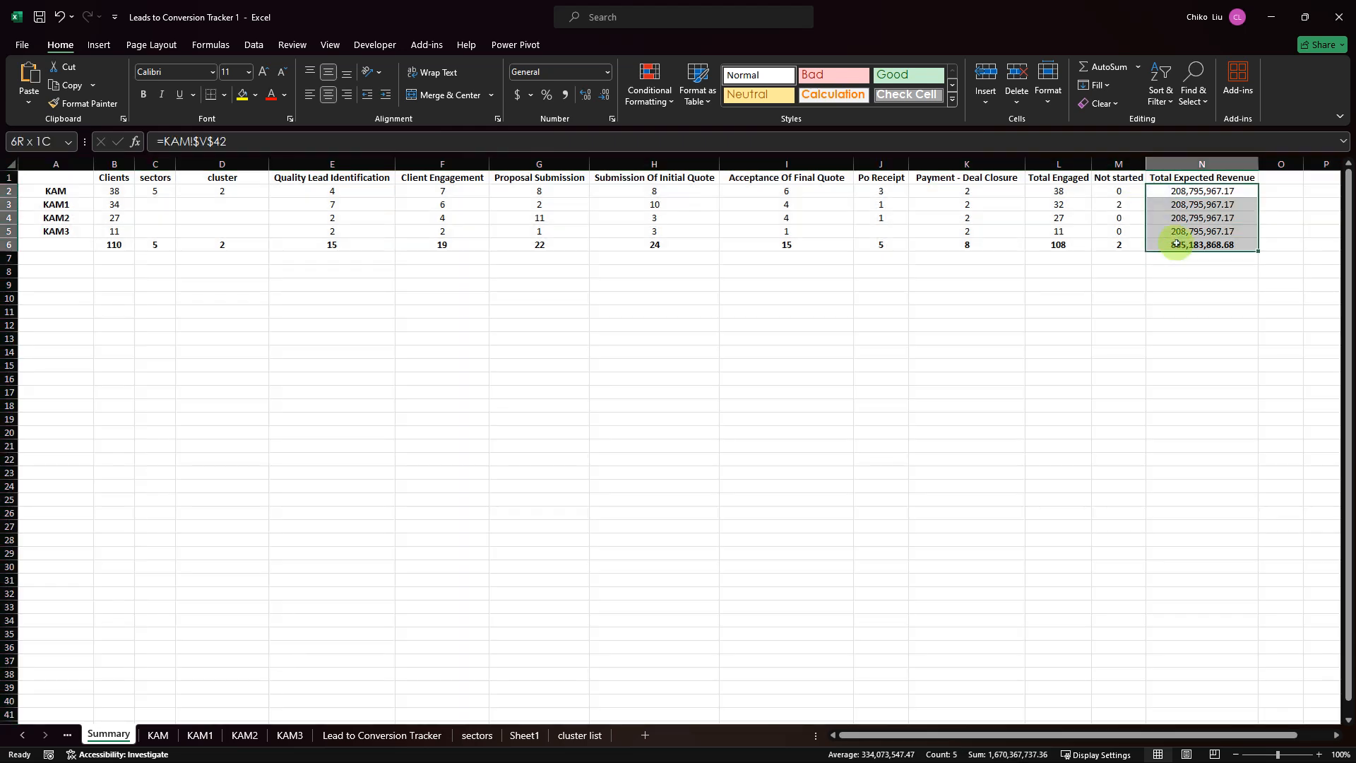
pyautogui.click(520, 94)
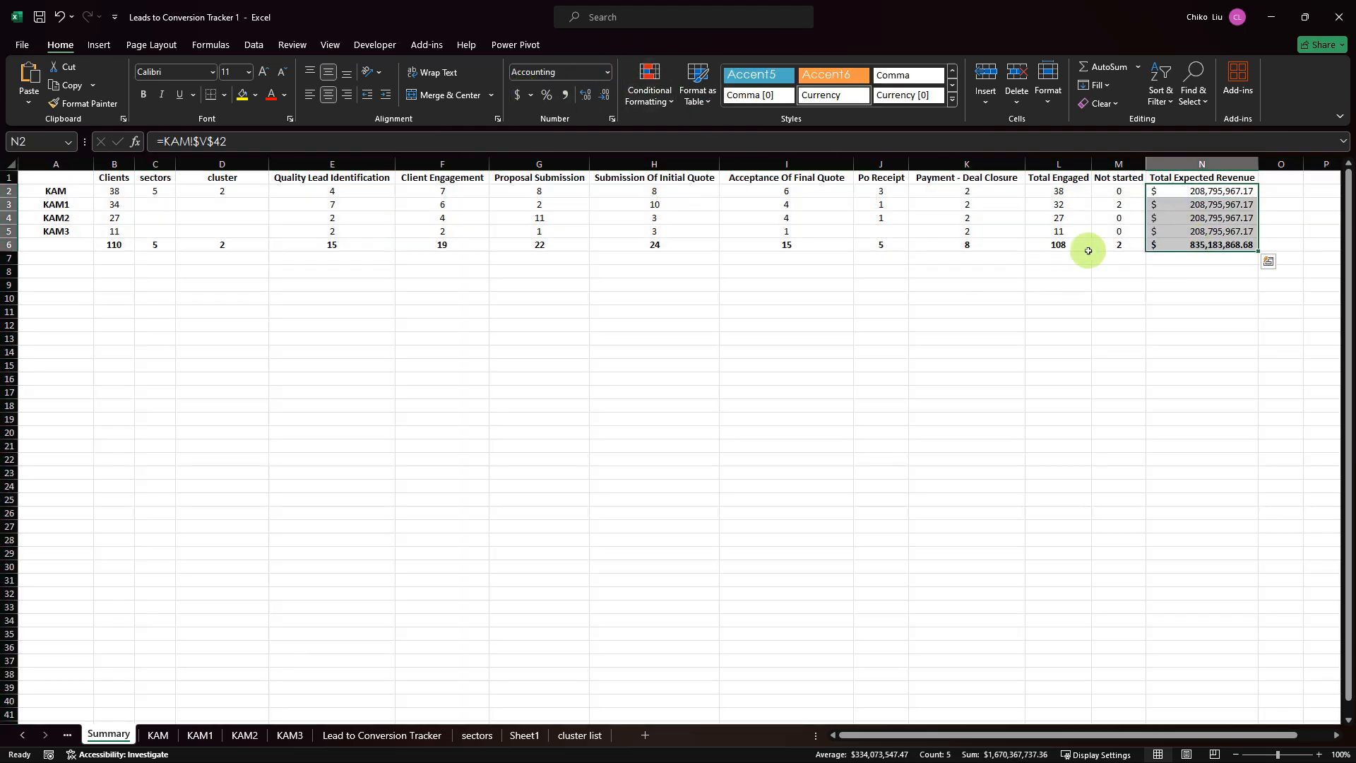
pyautogui.click(532, 96)
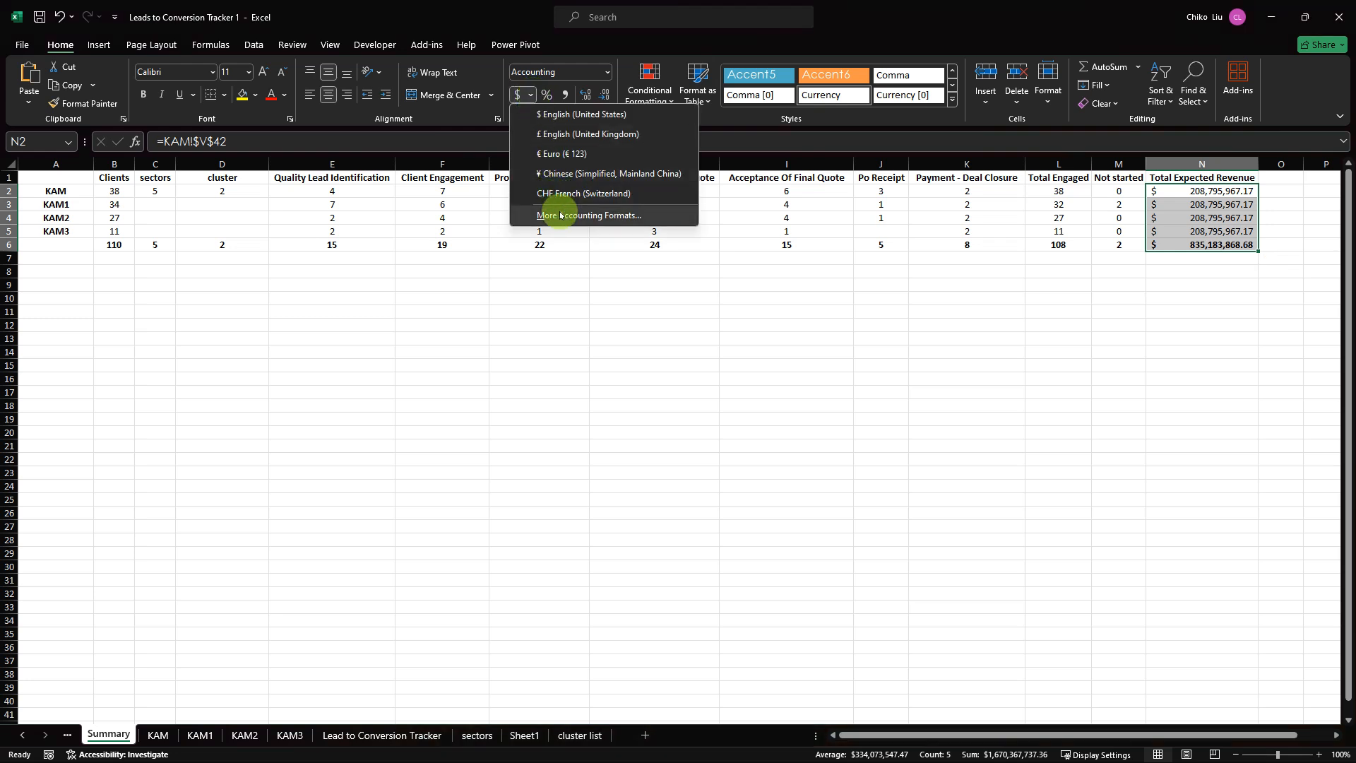
pyautogui.click(561, 213)
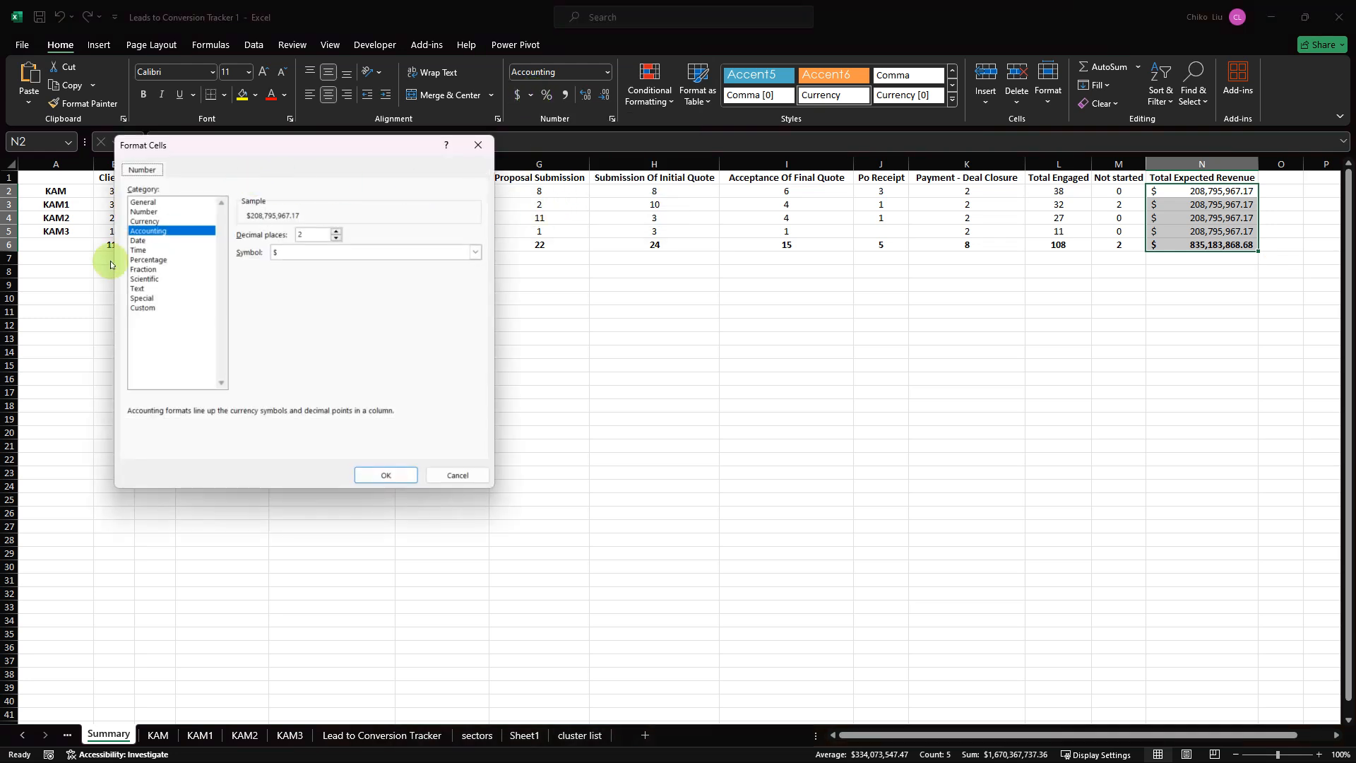
pyautogui.click(138, 223)
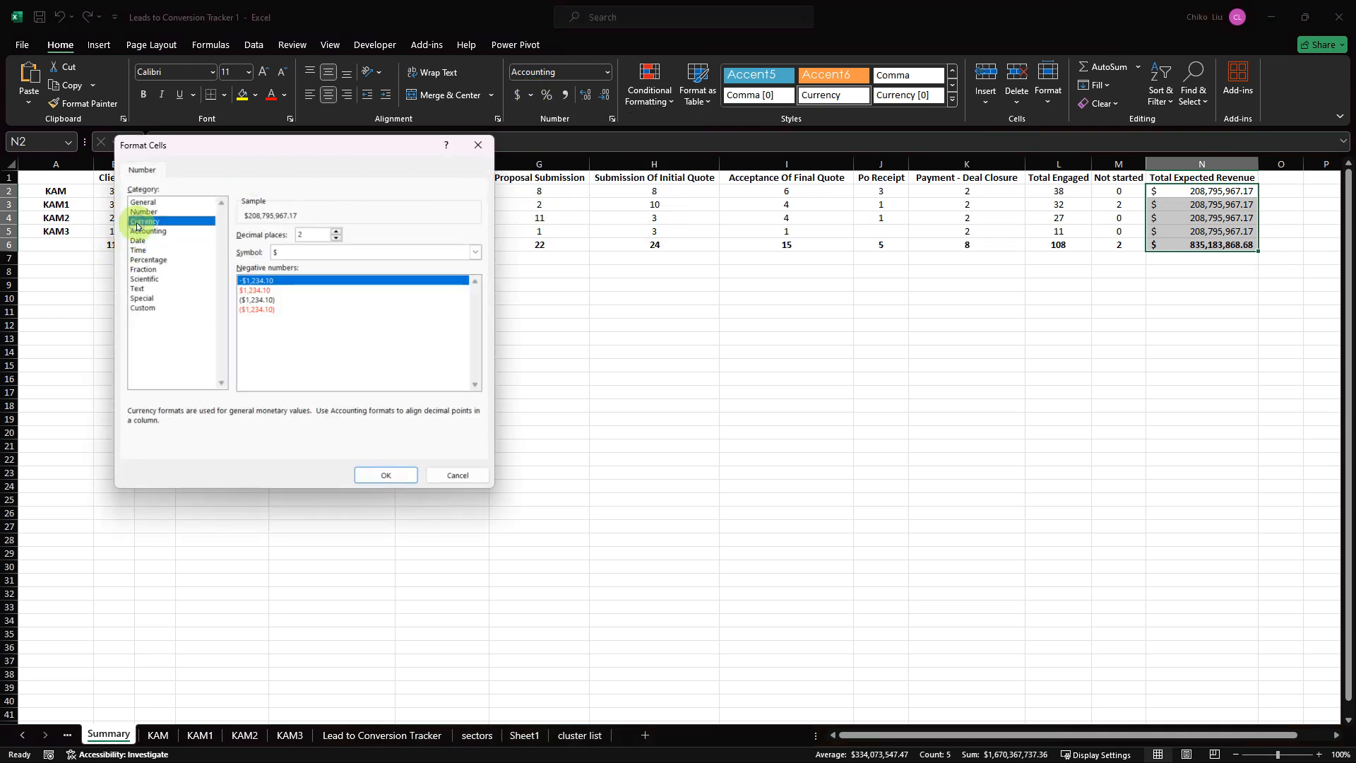
pyautogui.click(388, 475)
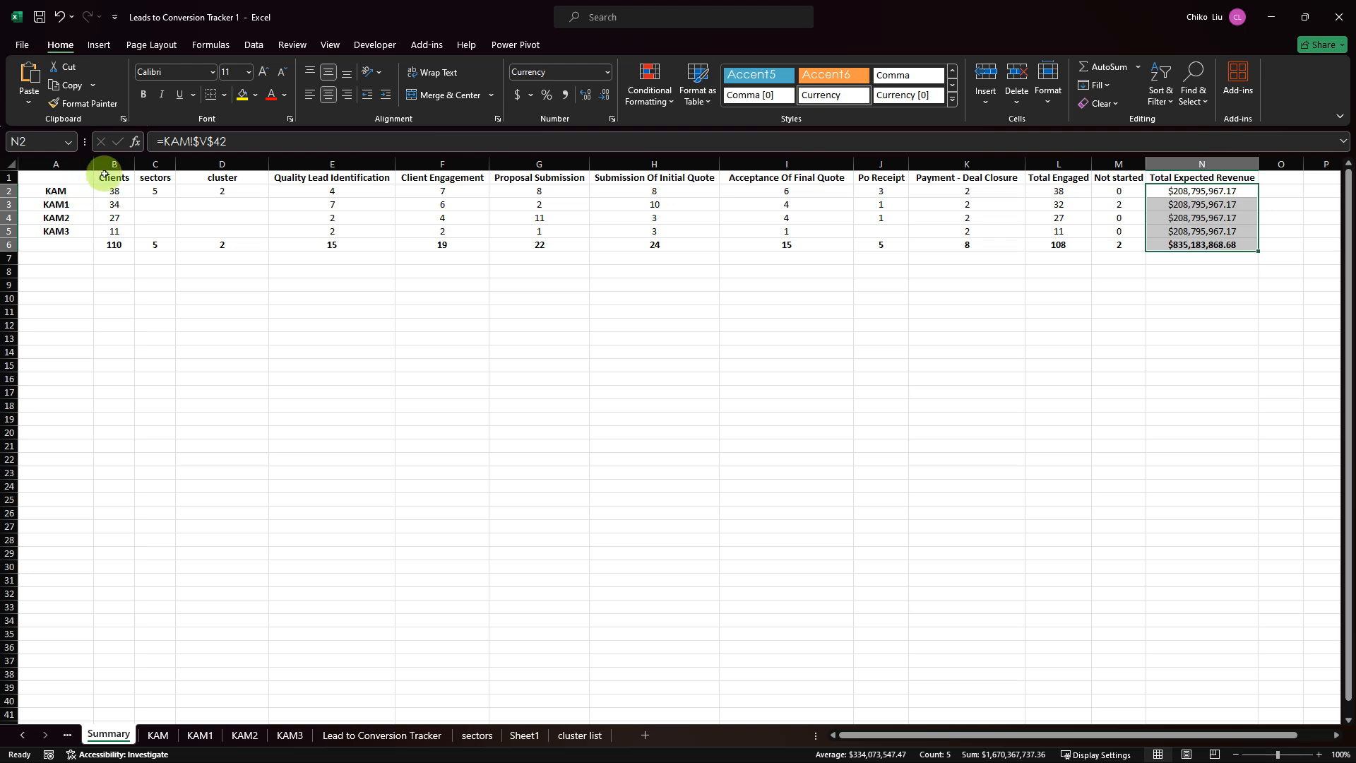
# - Apply all borders to the summary table B1:N6 and to the KAM names in A2:A5
pyautogui.moveTo(113, 177); pyautogui.dragTo(1190, 242)
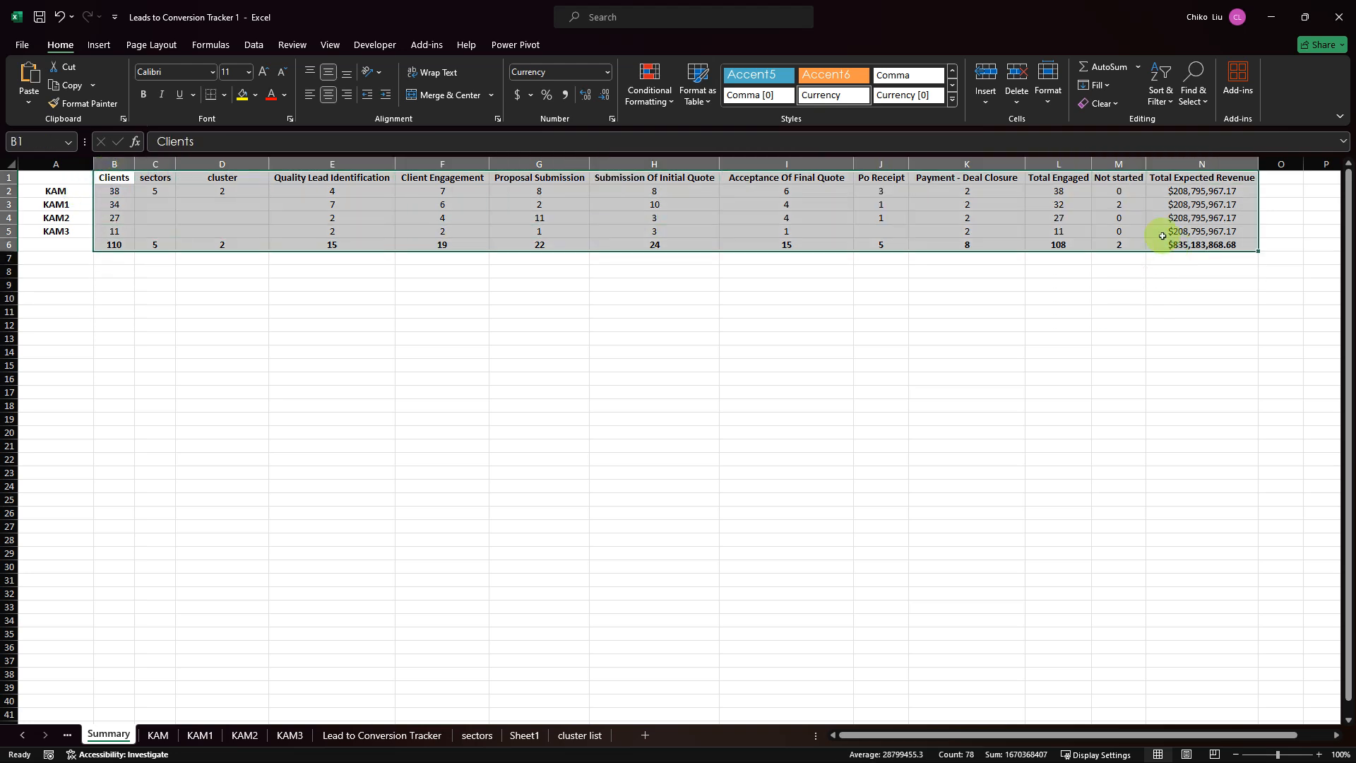
pyautogui.click(224, 96)
pyautogui.click(240, 223)
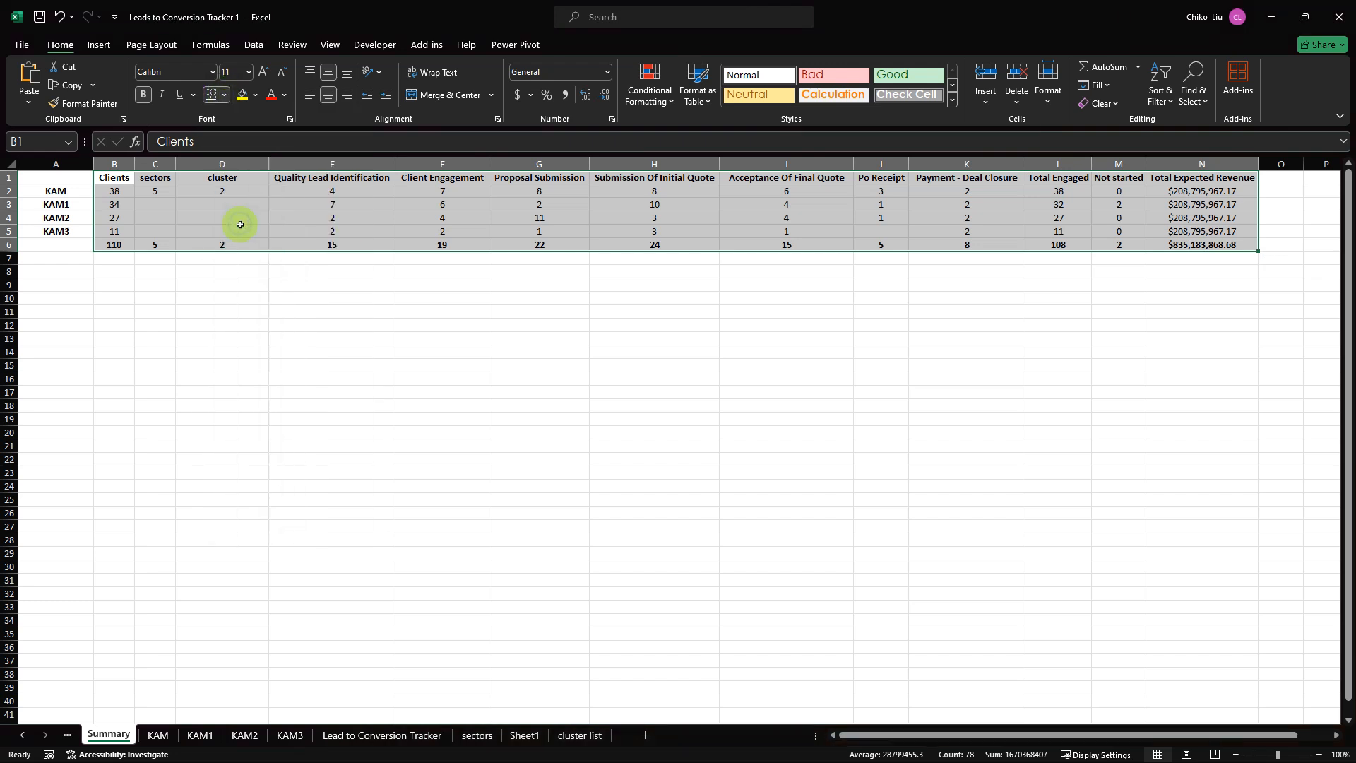
pyautogui.click(224, 94)
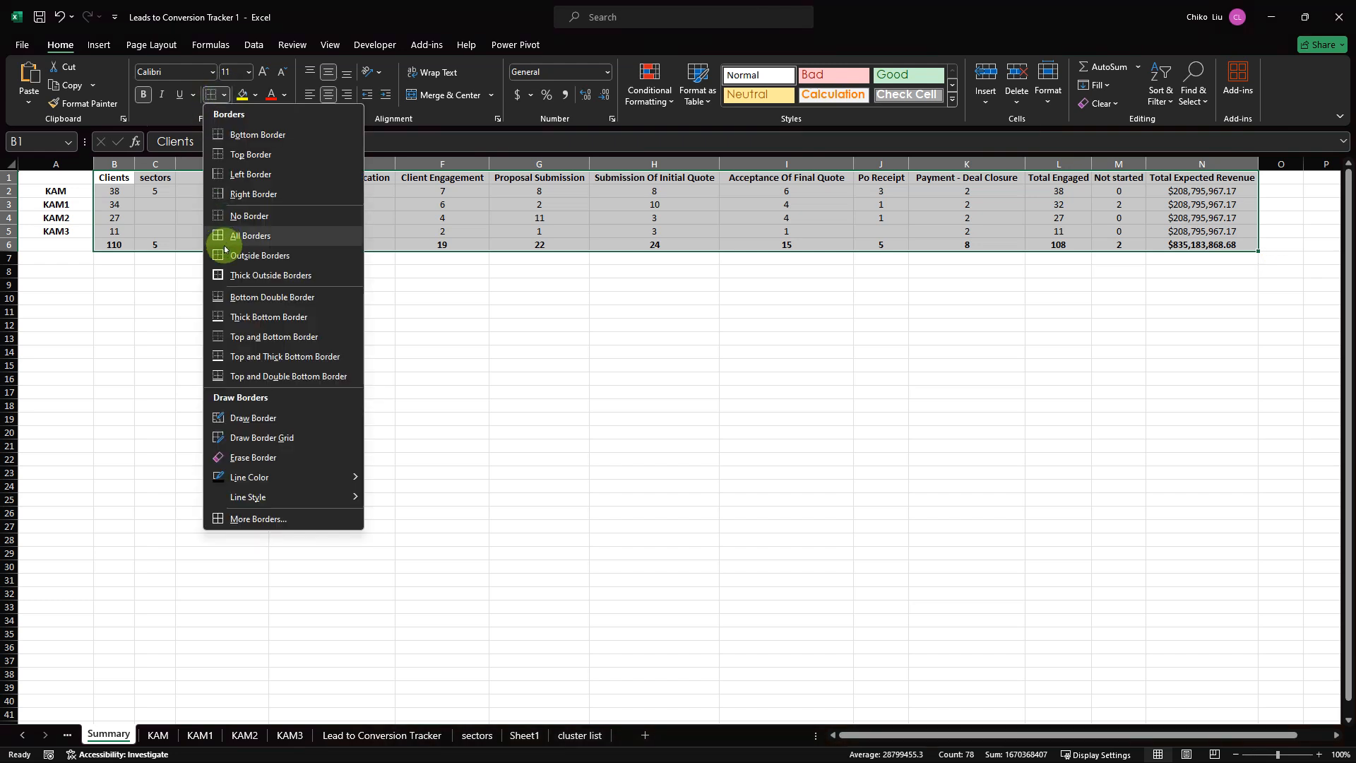
pyautogui.click(243, 237)
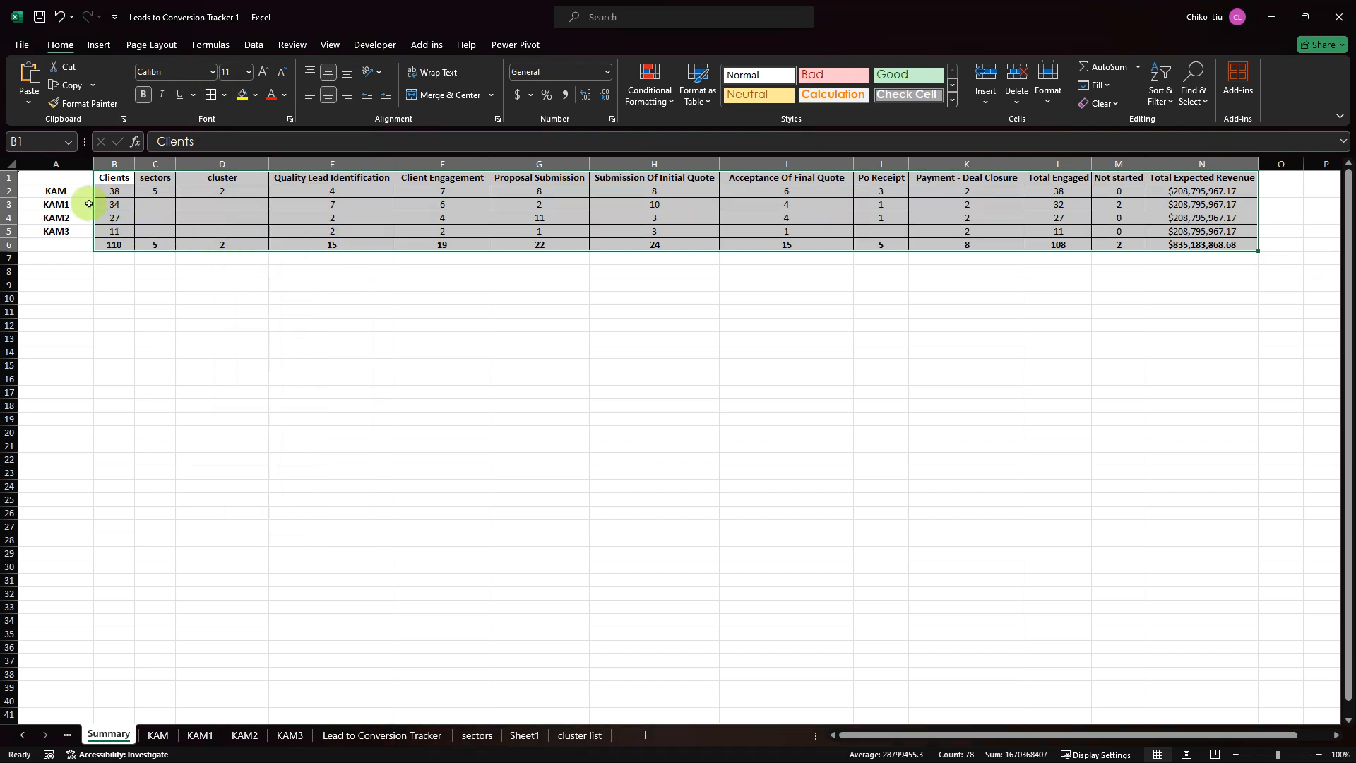
pyautogui.moveTo(78, 191); pyautogui.dragTo(83, 229)
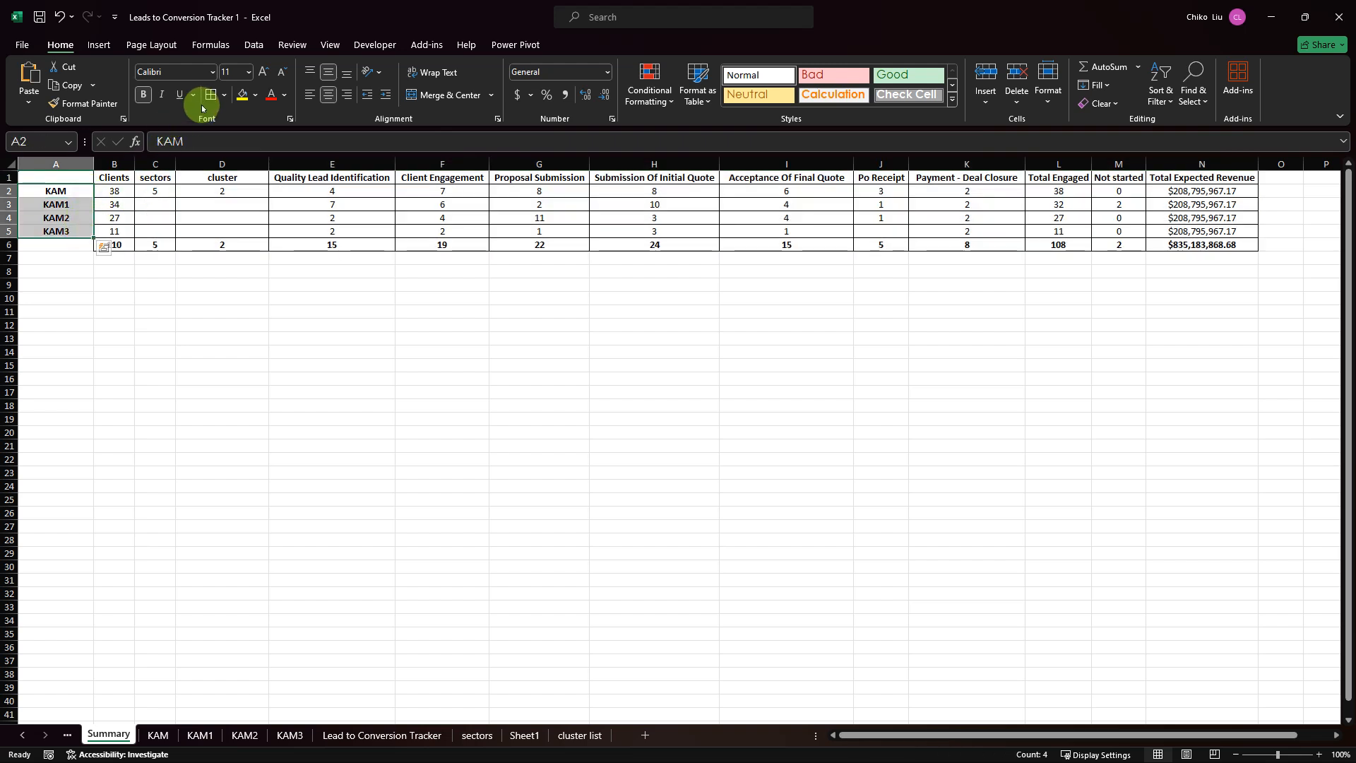
# - Put thick outside borders around the table range B1:N6
pyautogui.moveTo(114, 177); pyautogui.dragTo(1201, 244)
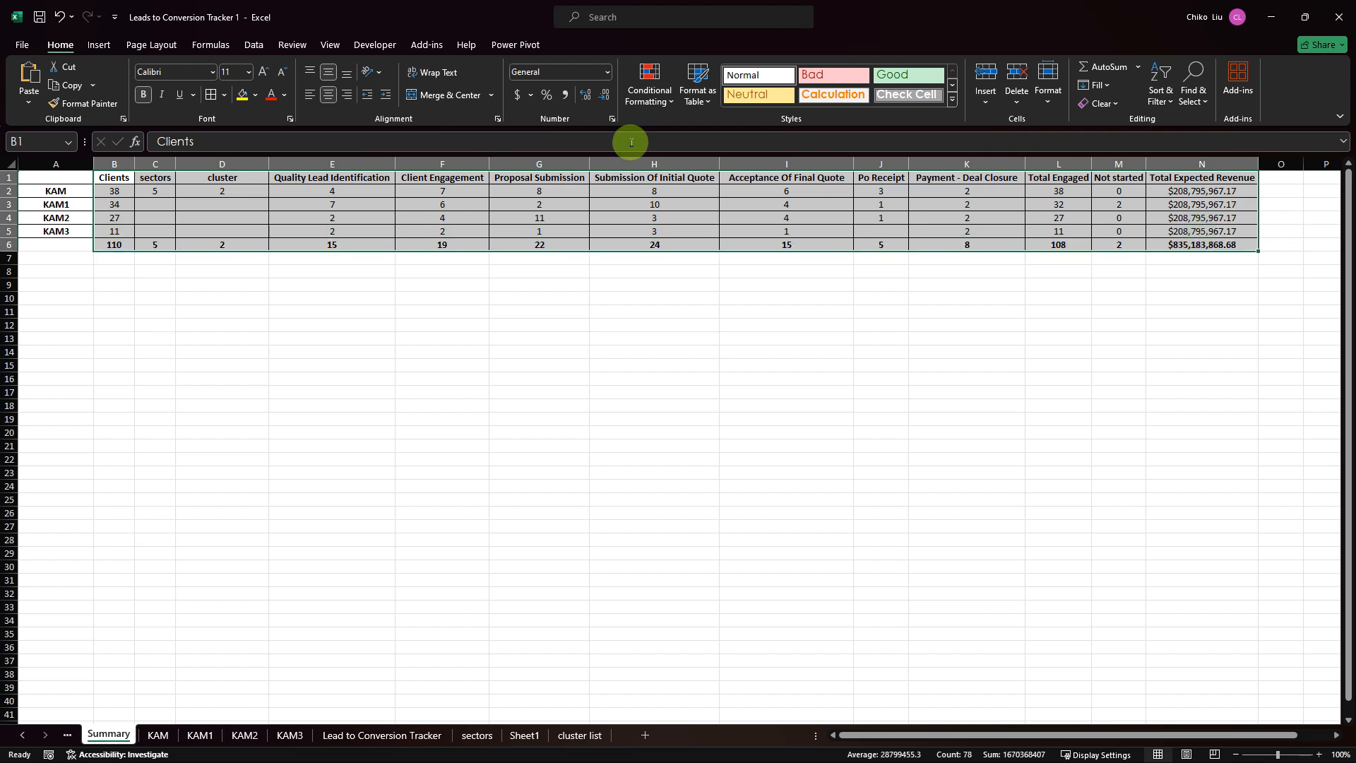
pyautogui.click(226, 94)
pyautogui.click(266, 272)
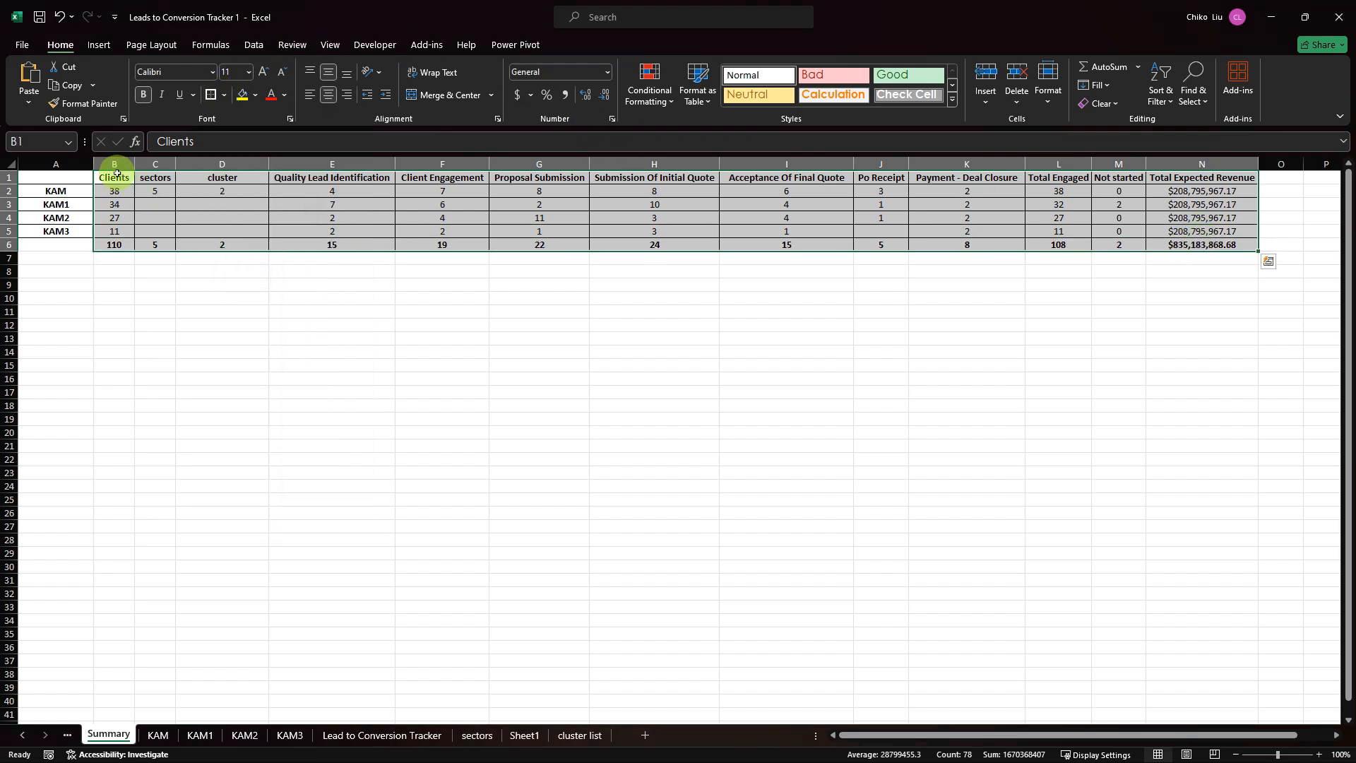
# - Outline the header row B1:N1 and the totals row B6:N6 with thick outside borders
pyautogui.moveTo(116, 179); pyautogui.dragTo(1182, 177)
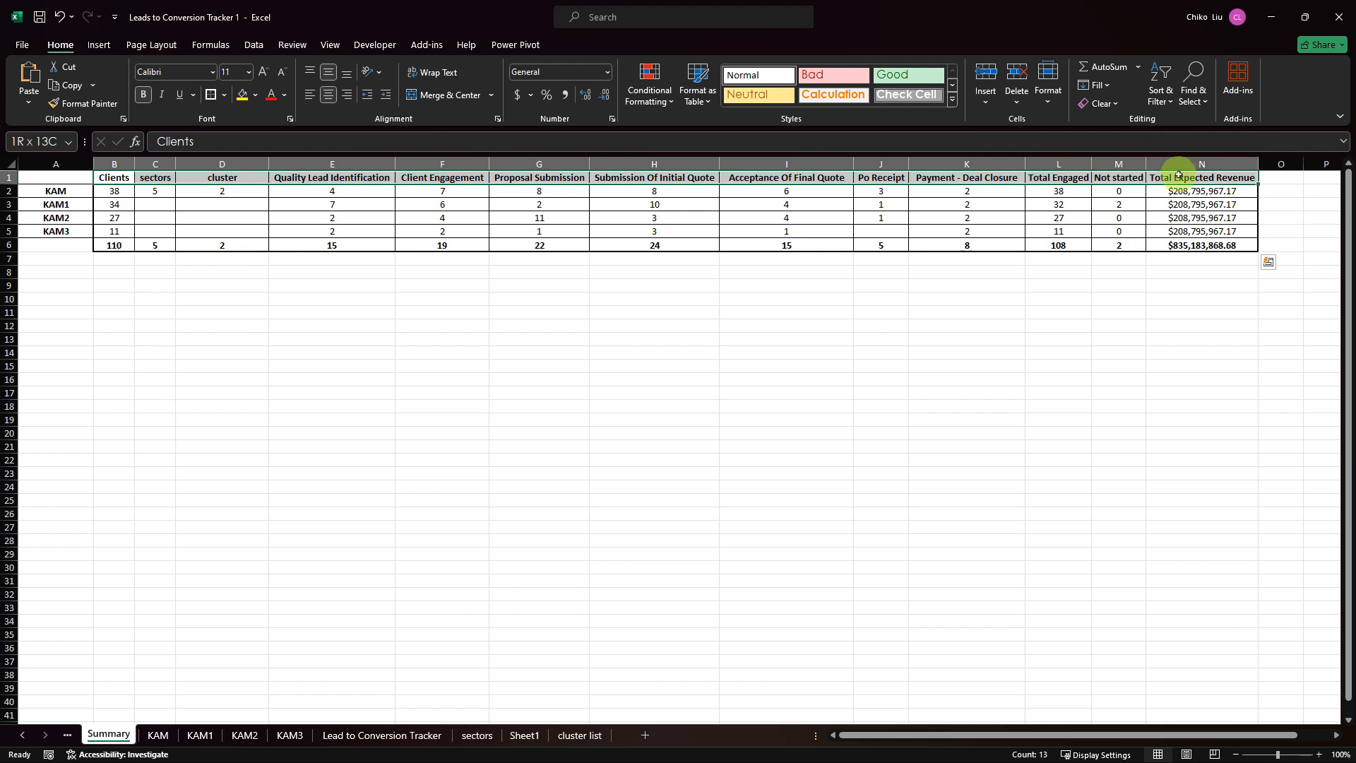
pyautogui.click(211, 94)
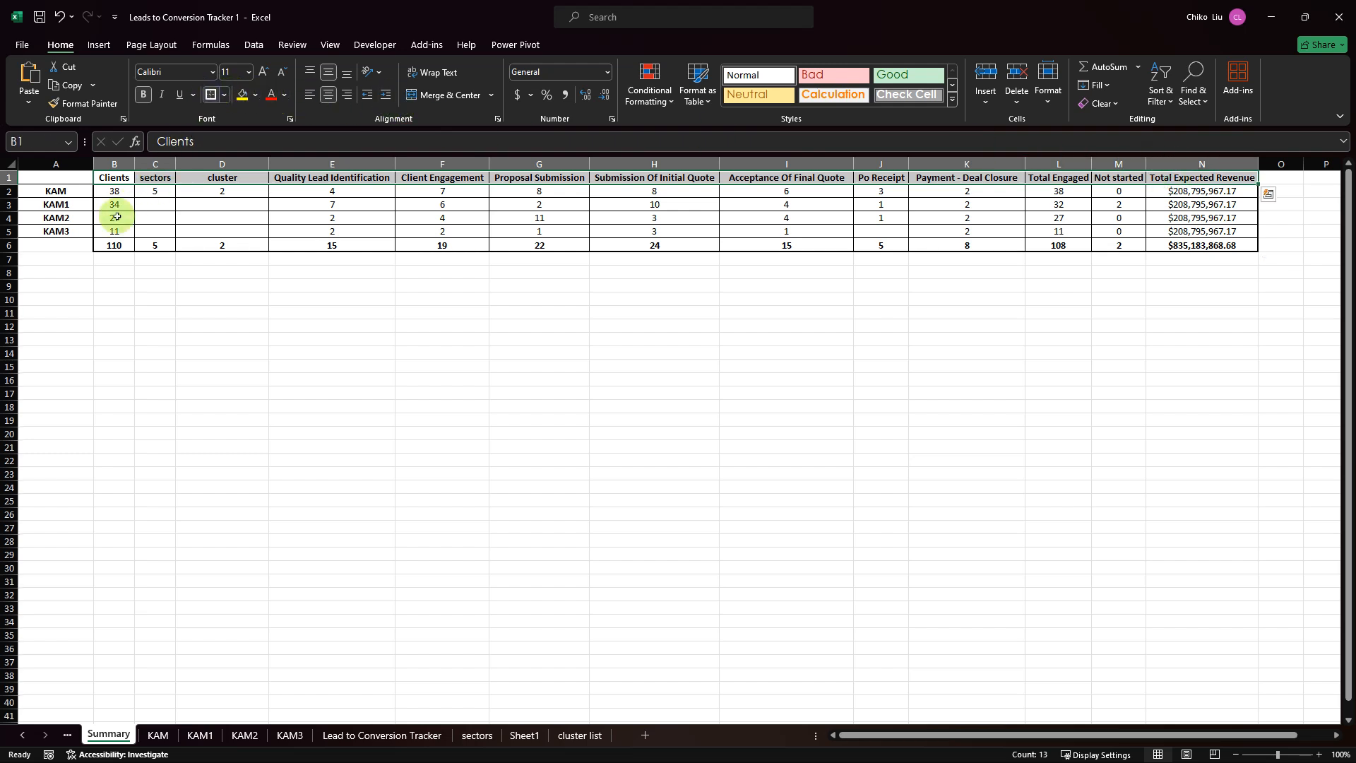
pyautogui.moveTo(111, 243); pyautogui.dragTo(1177, 248)
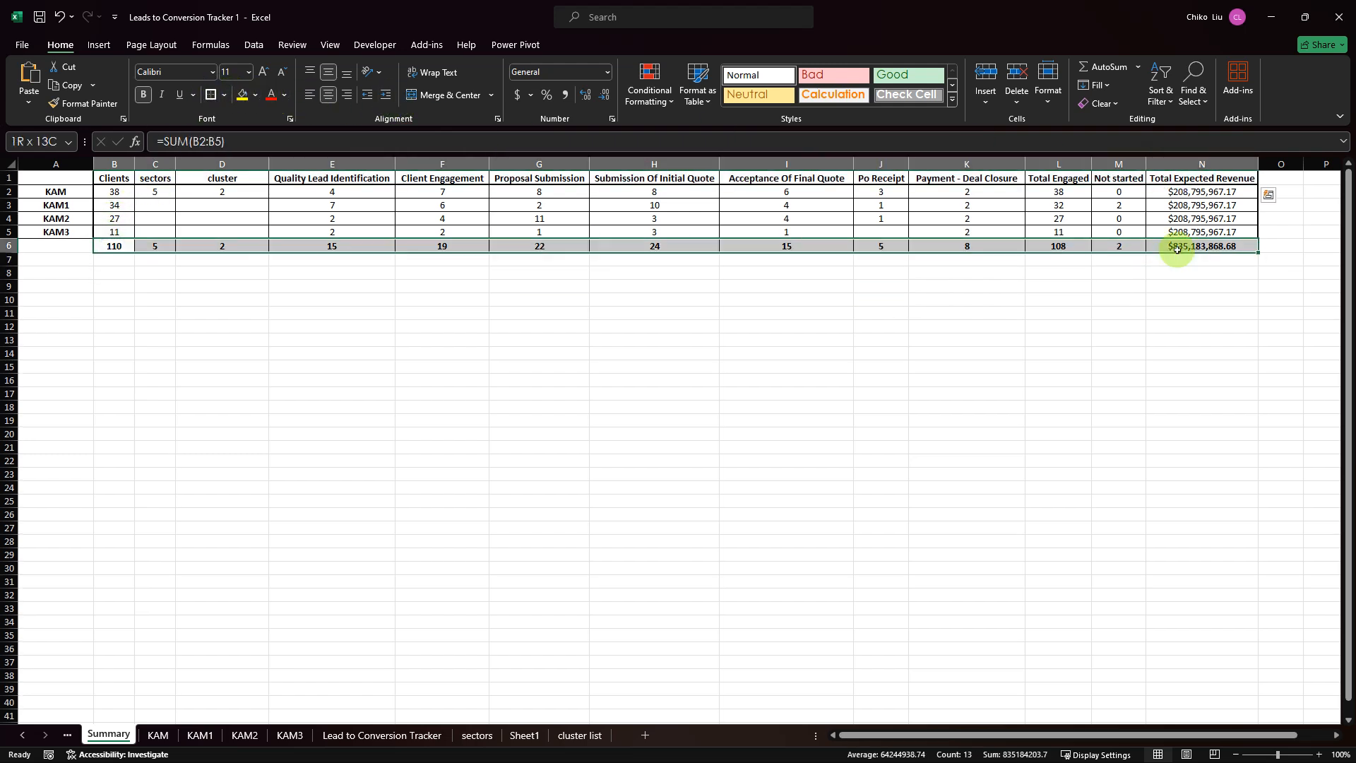
pyautogui.click(209, 94)
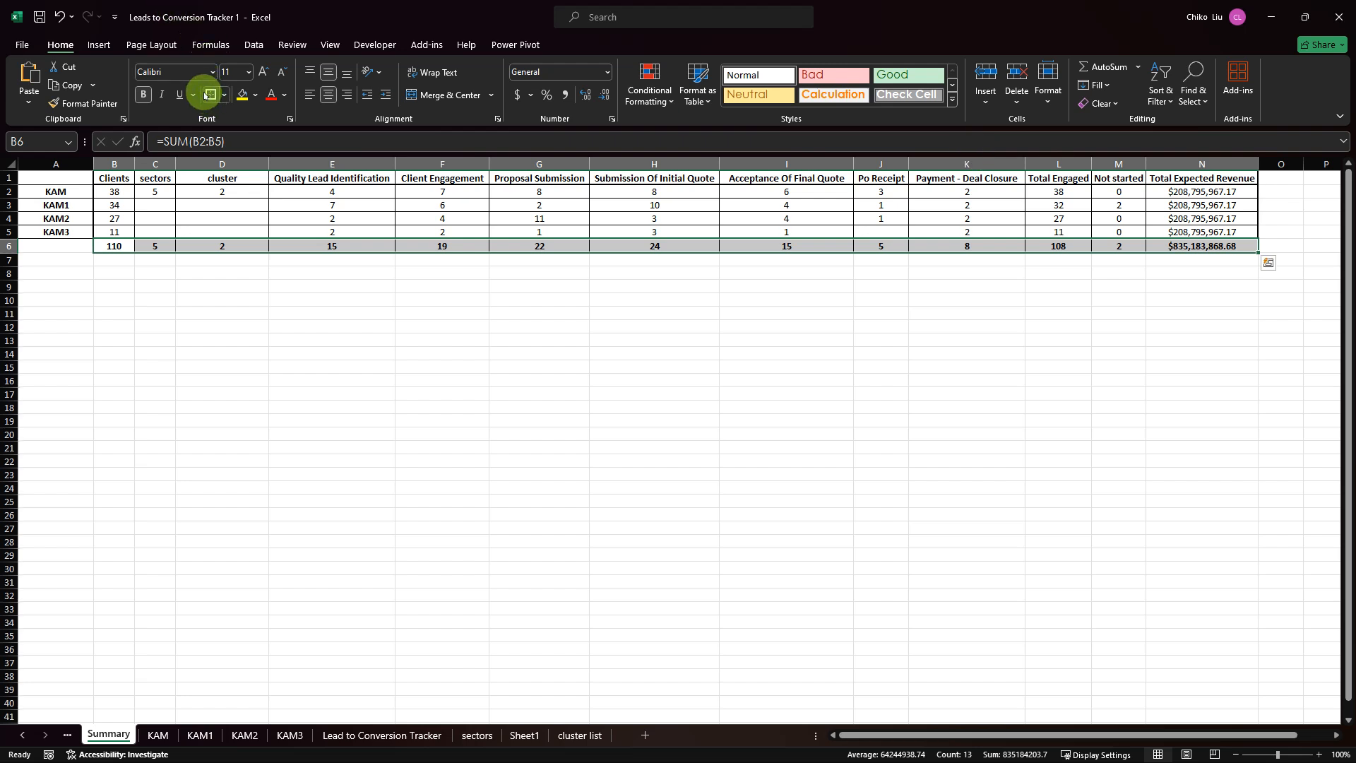
# - Add thick outside borders around the KAM names in A2:A5
pyautogui.click(75, 191)
pyautogui.moveTo(78, 204); pyautogui.dragTo(71, 233)
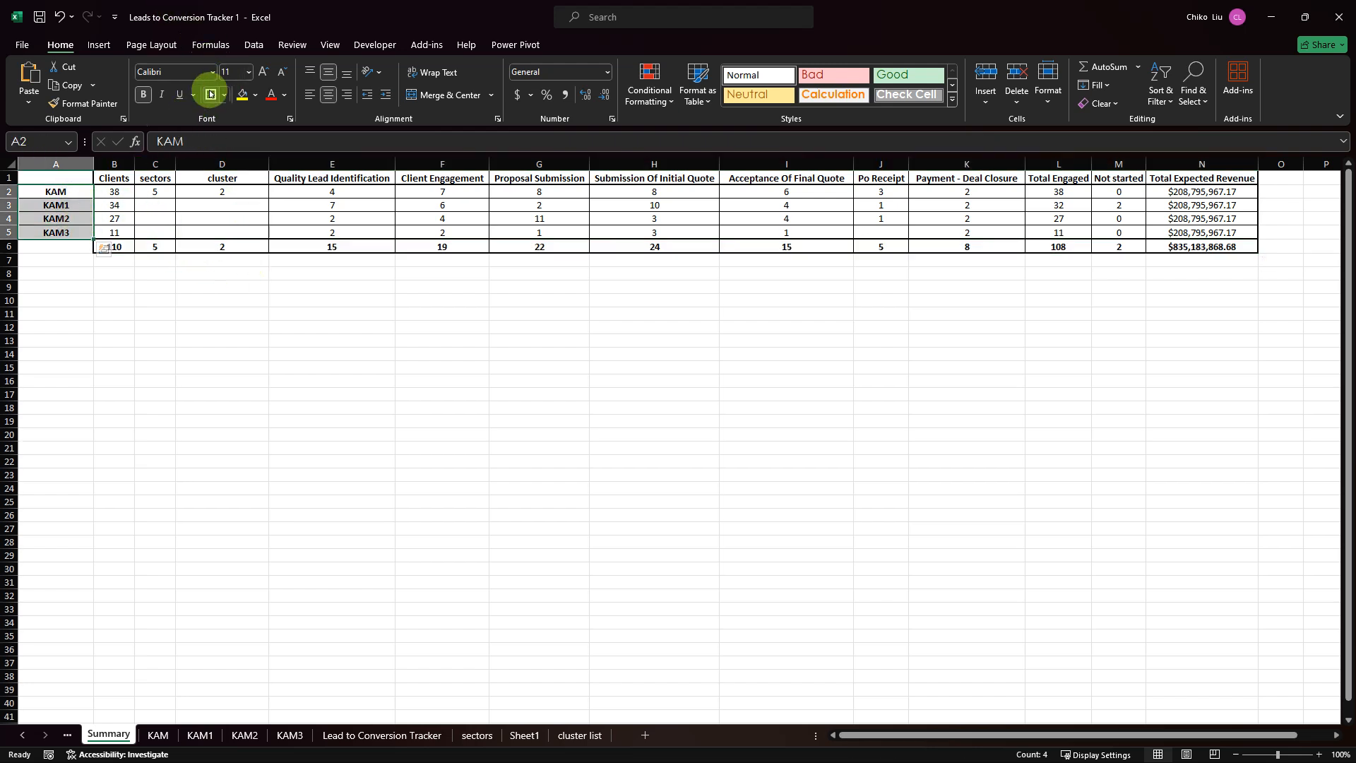
pyautogui.click(222, 300)
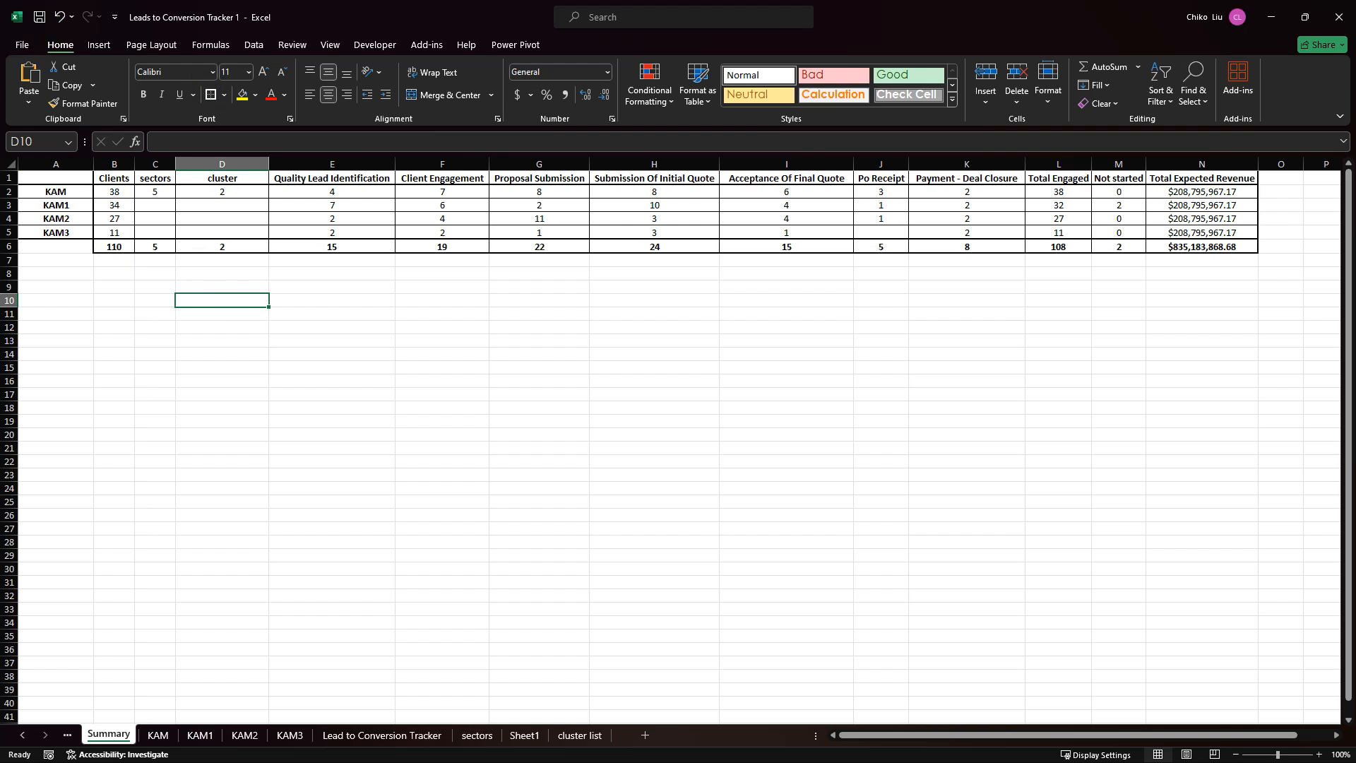
# - Add a conditional formatting rule to B2:M5 that highlights values less than 3 with Light Red Fill with Dark Red Text
pyautogui.moveTo(110, 193); pyautogui.dragTo(1131, 240)
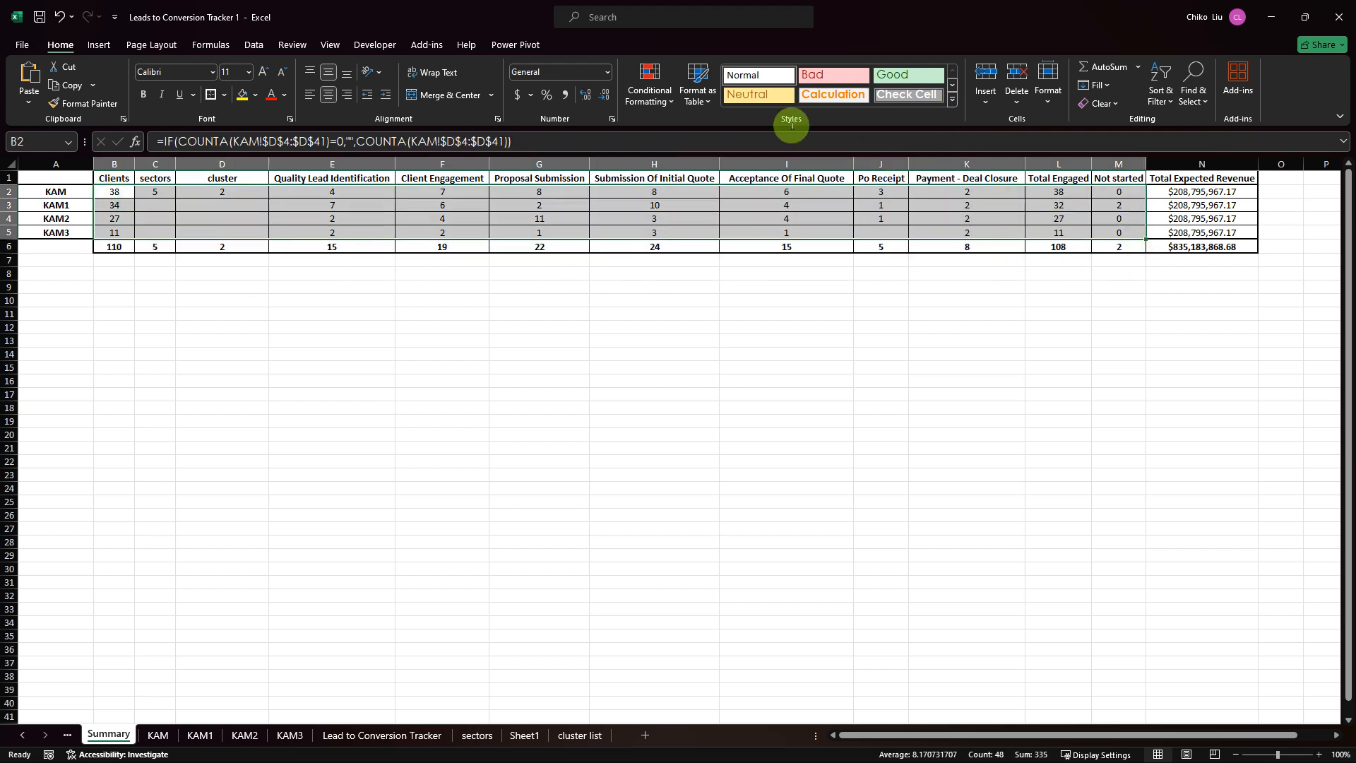
pyautogui.click(666, 104)
pyautogui.moveTo(707, 130)
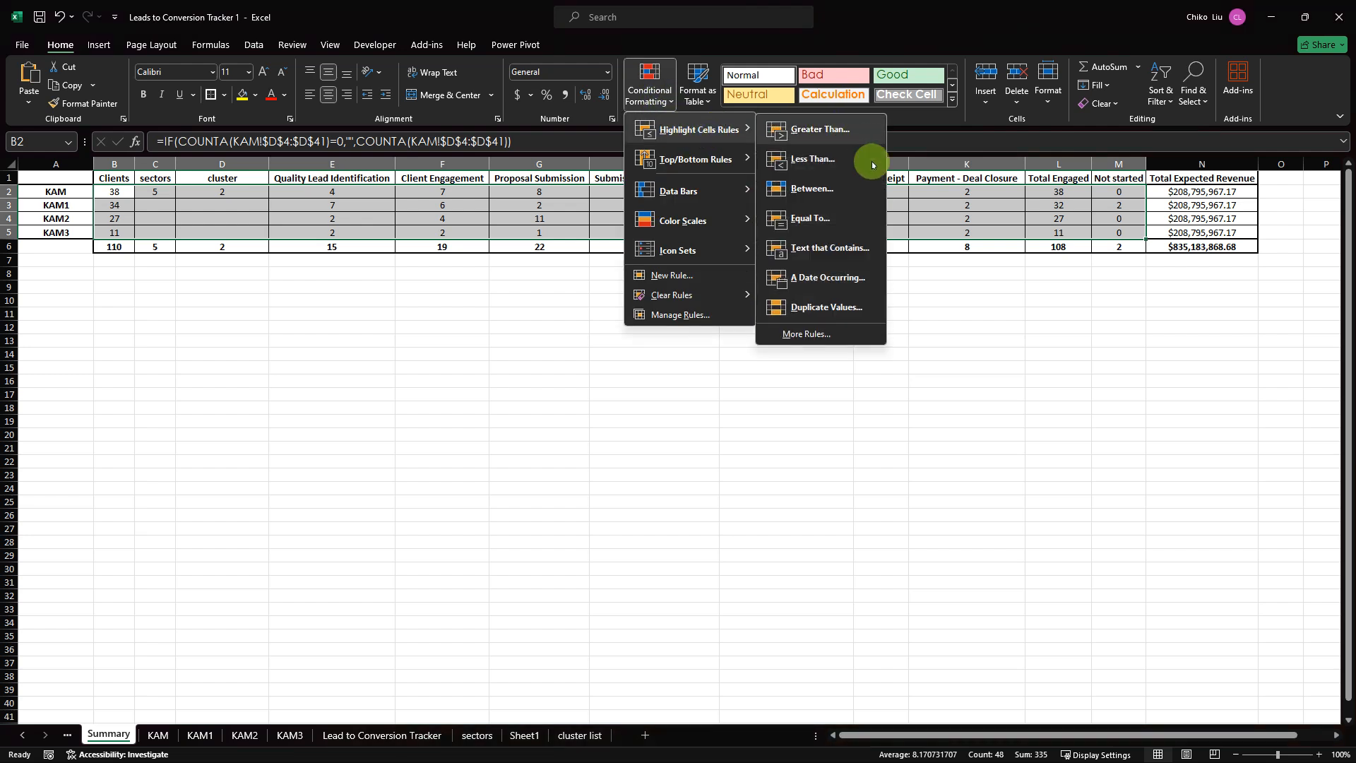
pyautogui.click(830, 155)
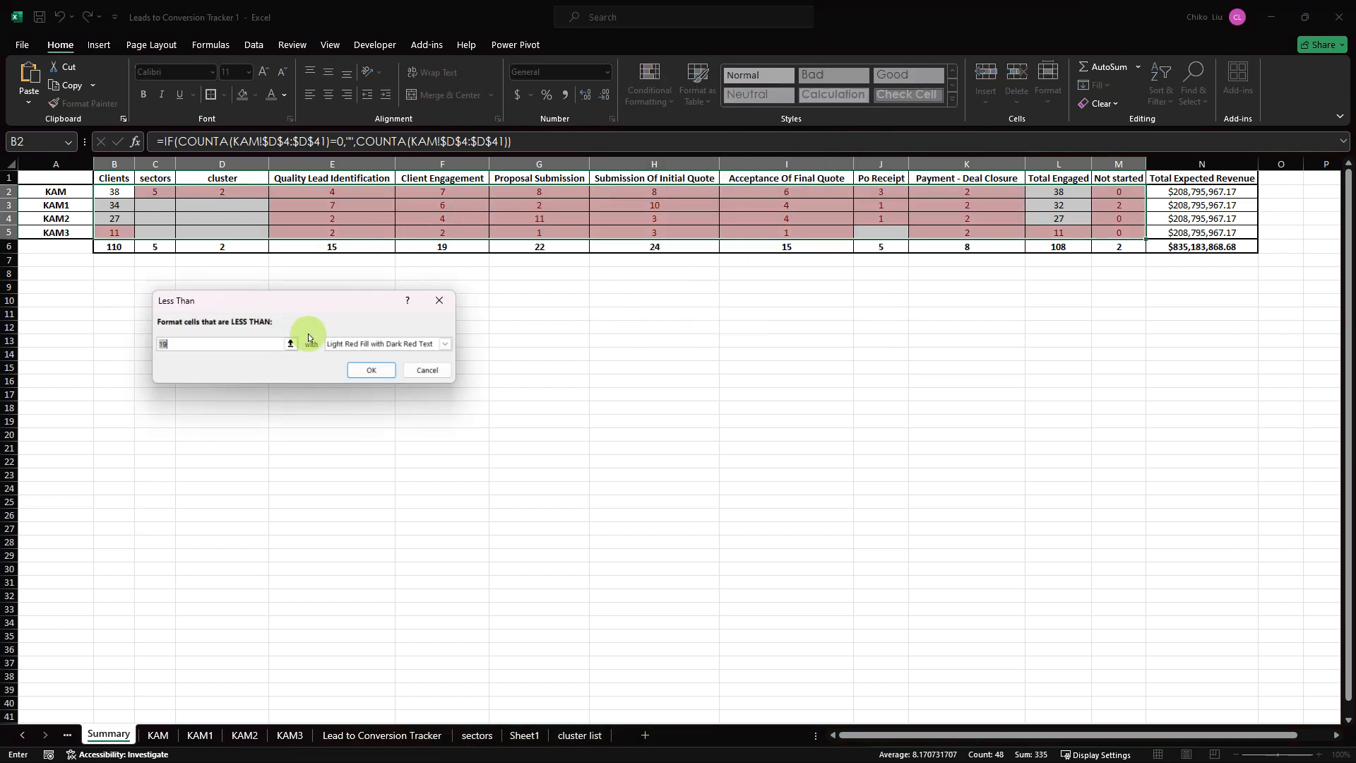
pyautogui.write('<3')
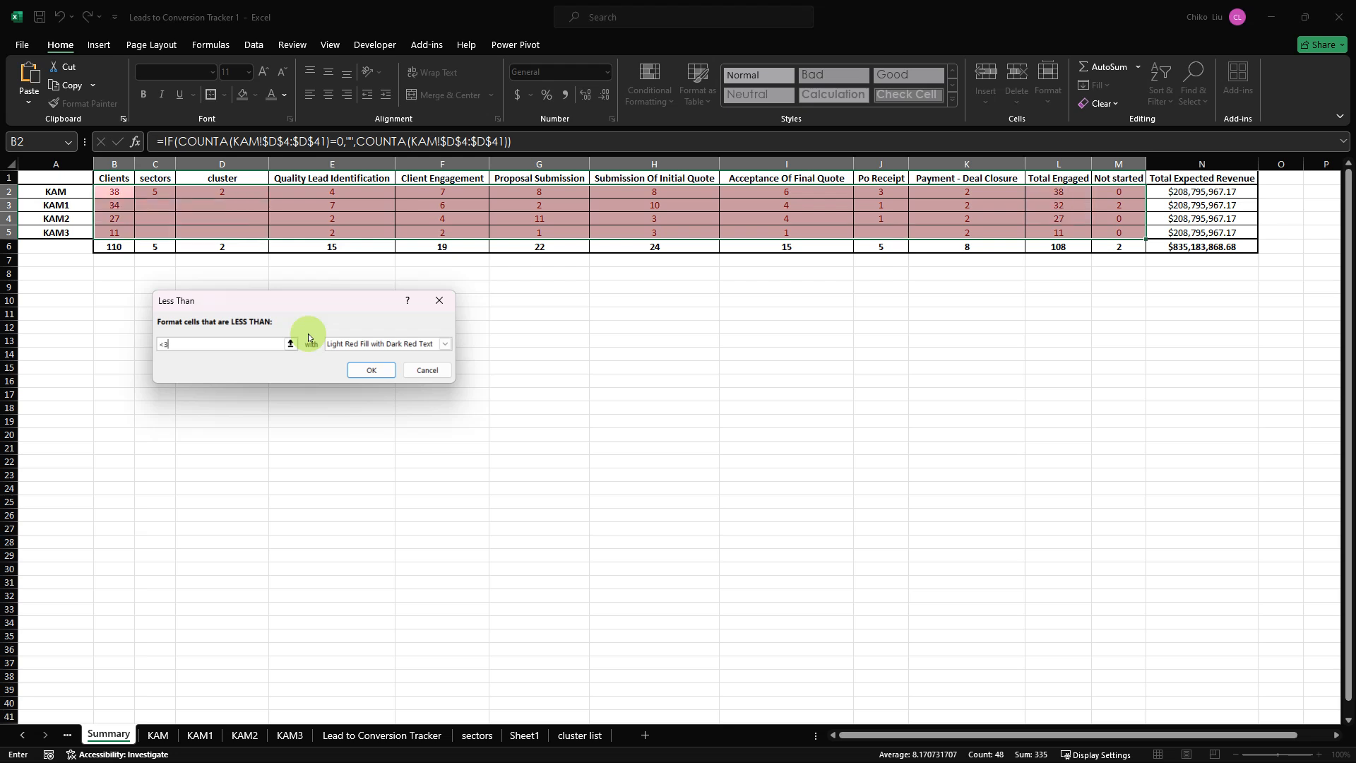
pyautogui.moveTo(183, 346); pyautogui.dragTo(169, 346)
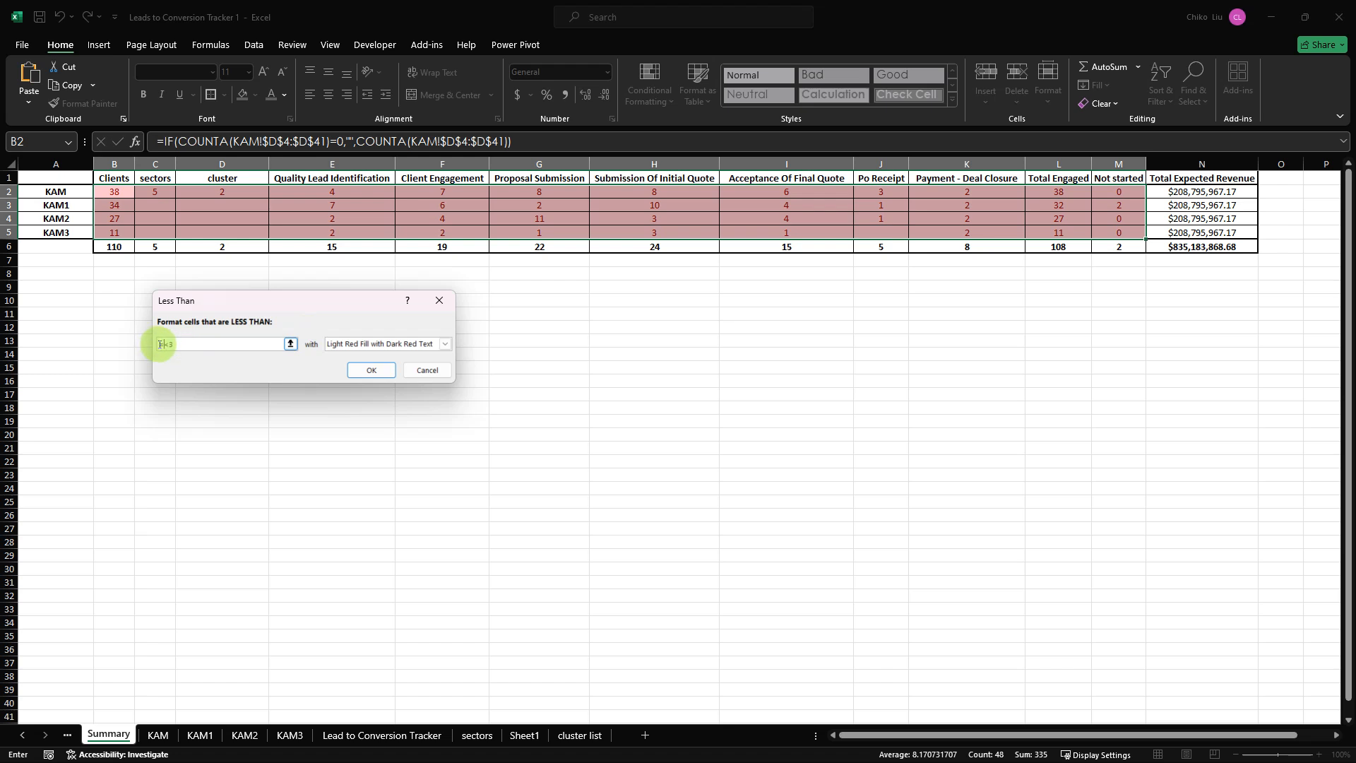
pyautogui.write('"')
pyautogui.click(447, 344)
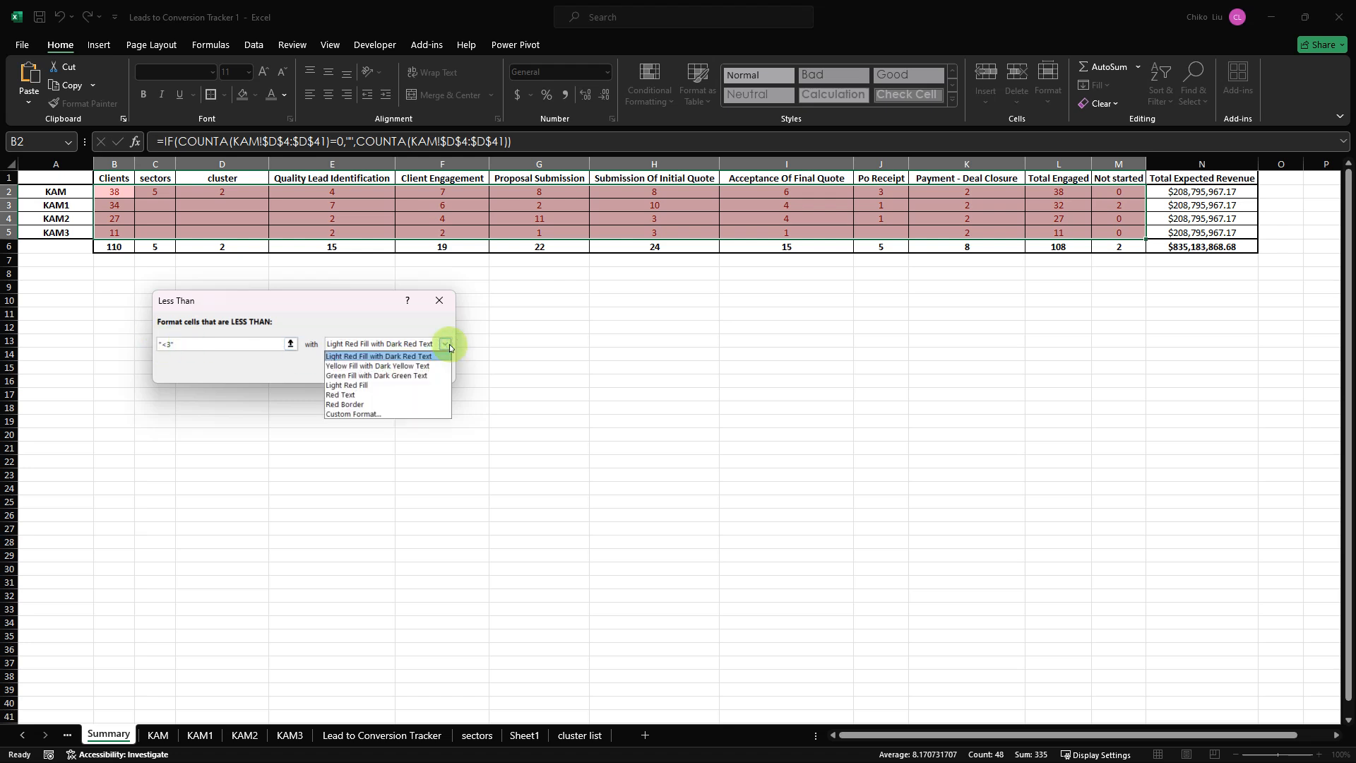
pyautogui.click(177, 344)
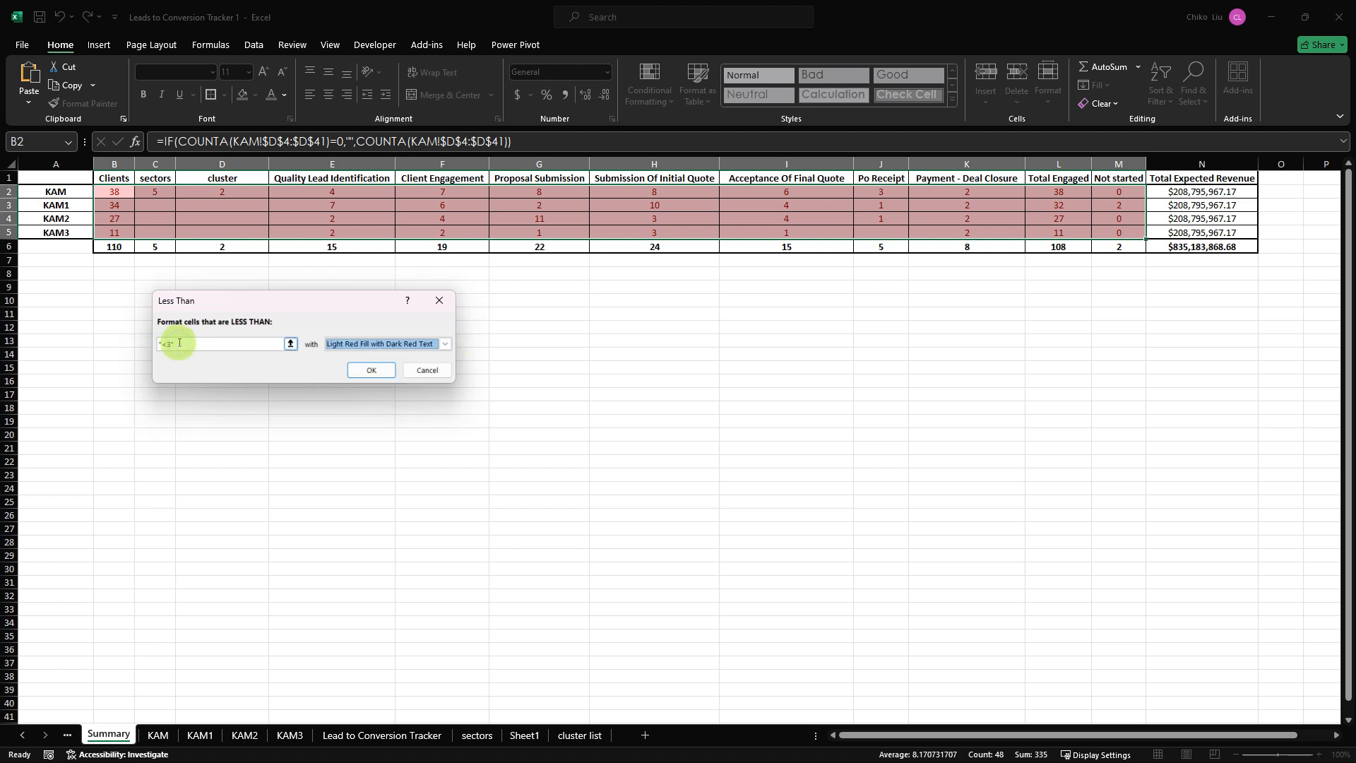
pyautogui.write('3')
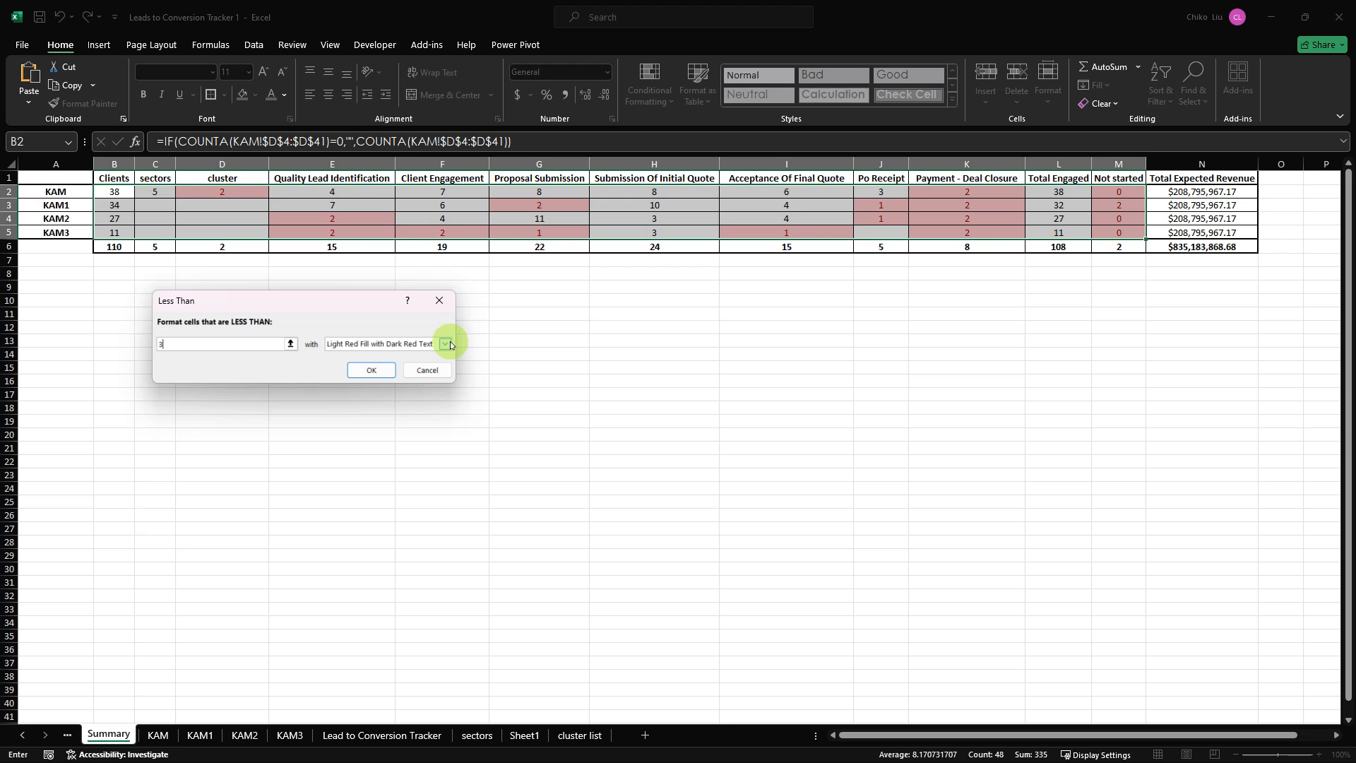
pyautogui.click(368, 370)
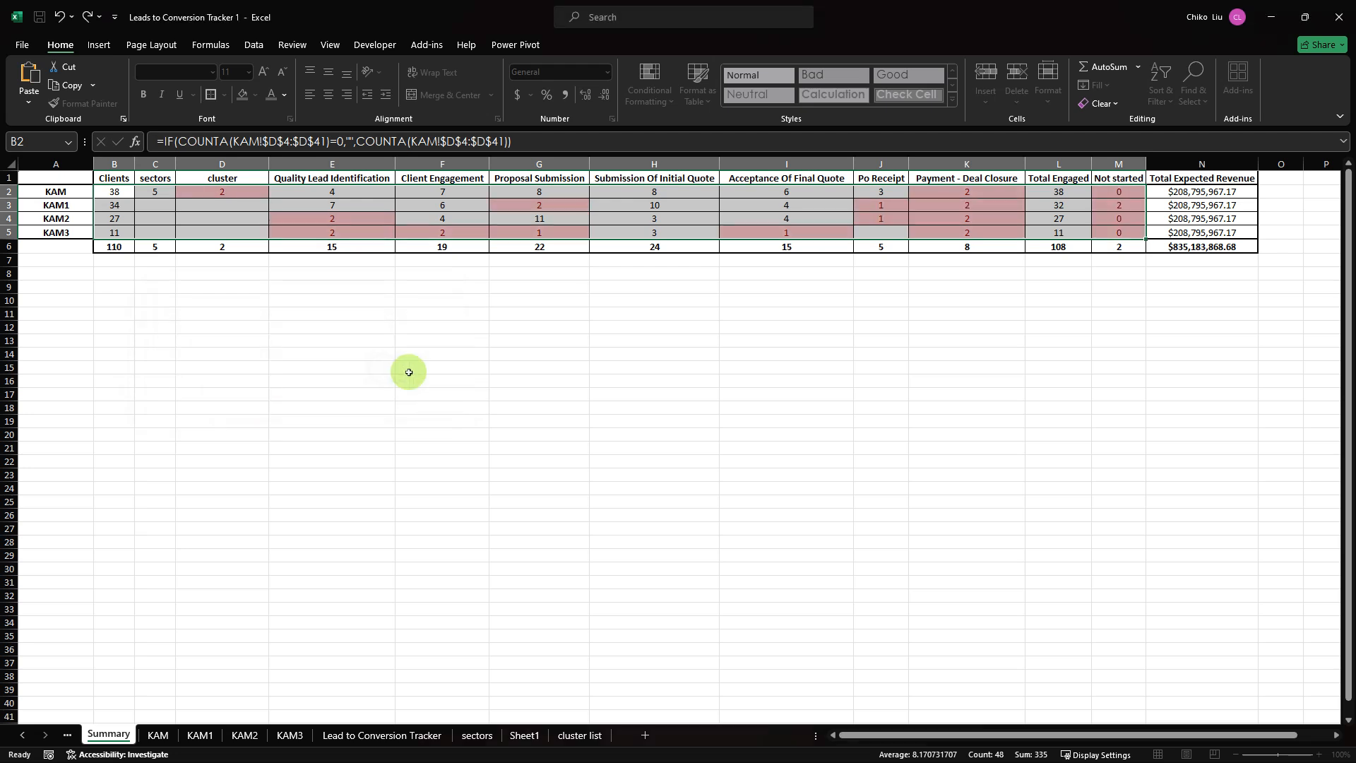
pyautogui.click(655, 73)
pyautogui.moveTo(748, 129)
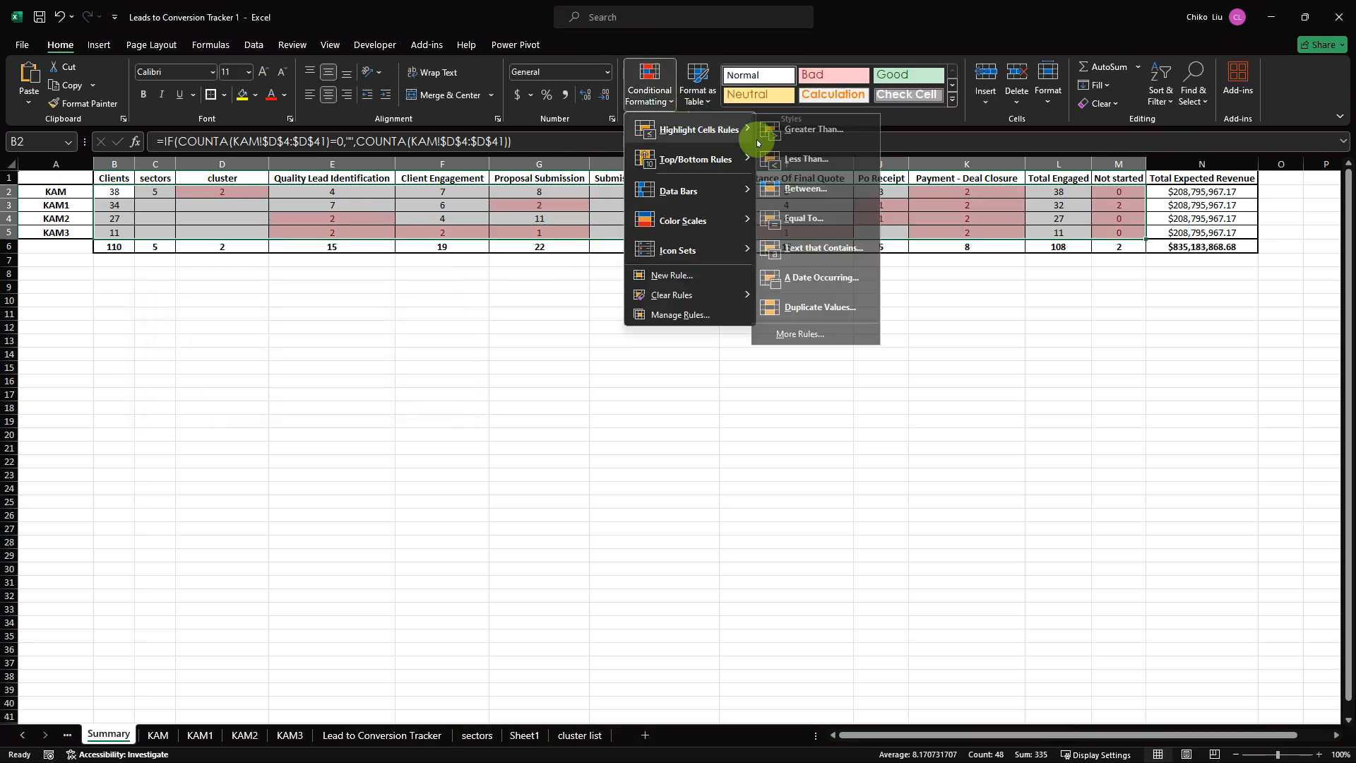
pyautogui.click(811, 131)
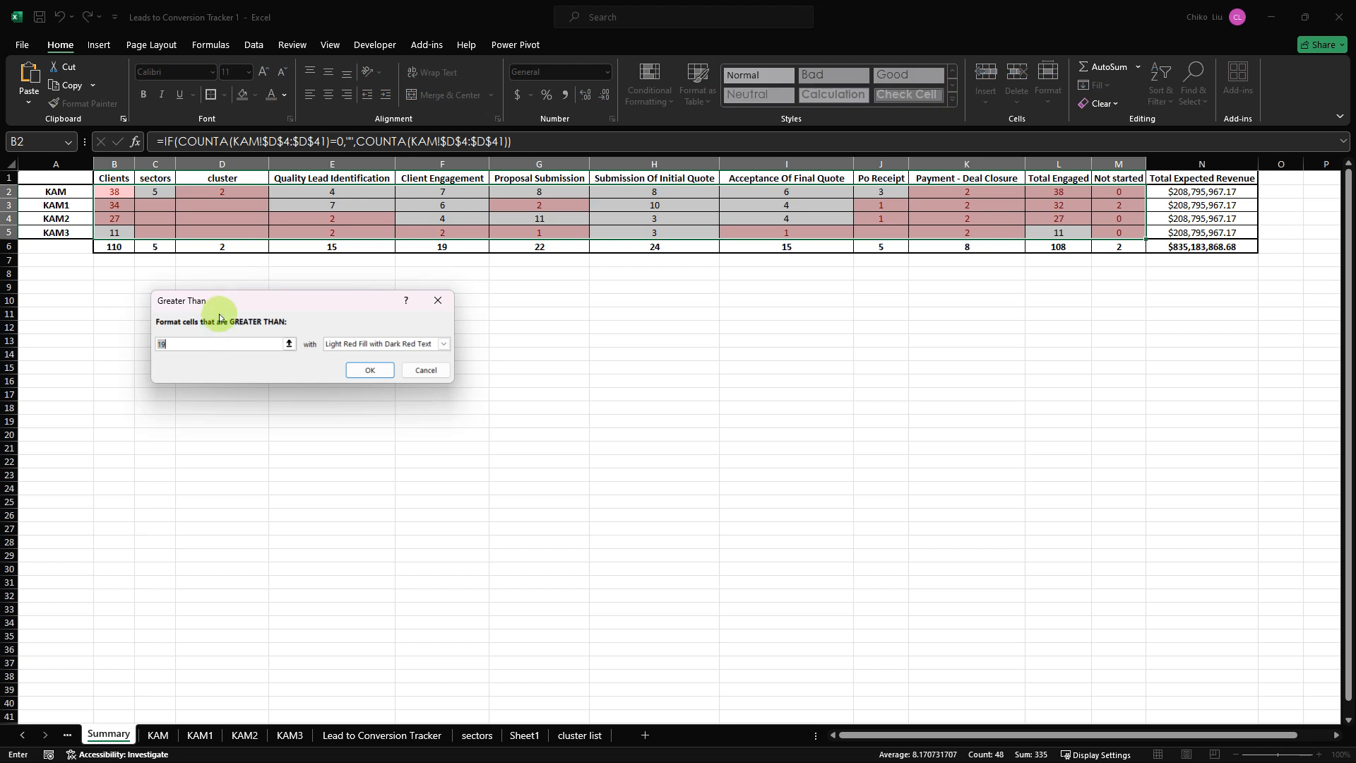
pyautogui.write('3')
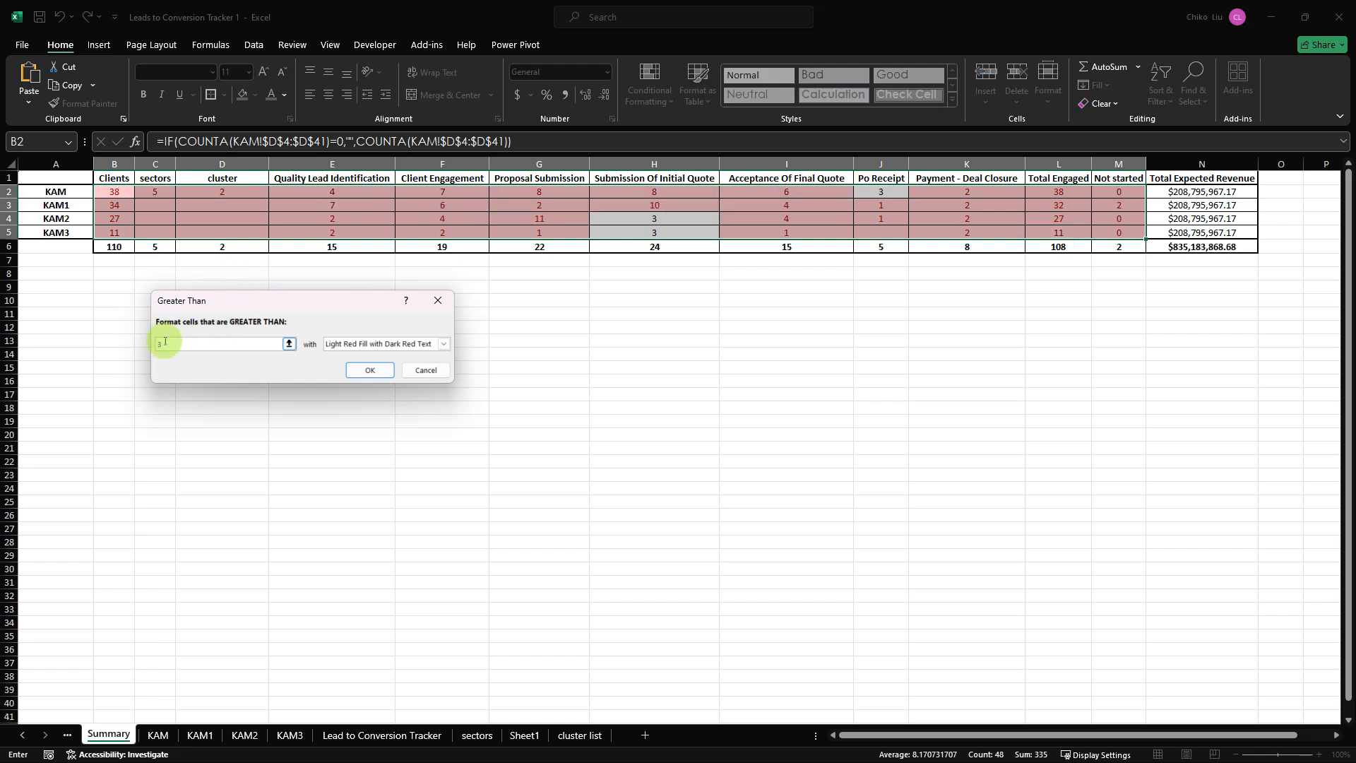
pyautogui.click(434, 301)
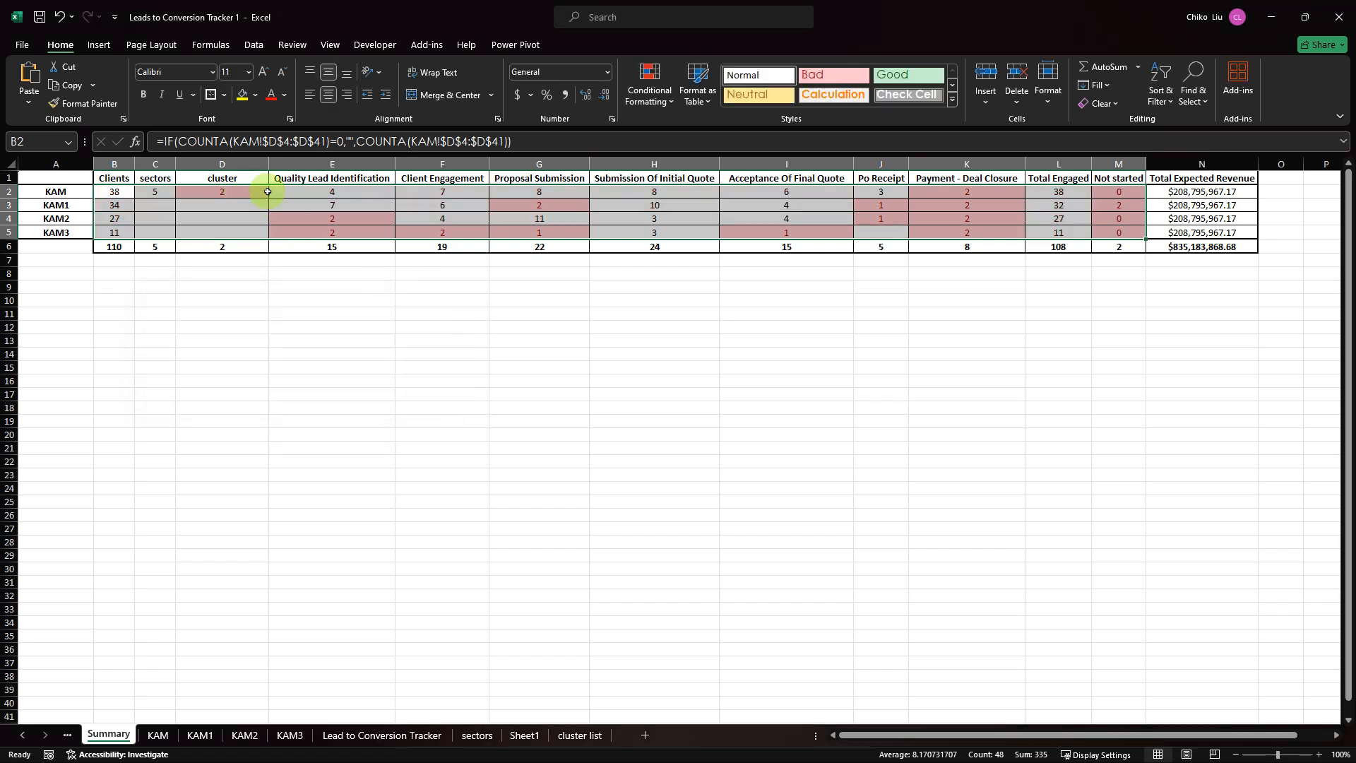
# - Add a conditional formatting rule to B2:M5 that highlights values greater than 4 with Green Fill with Dark Green Text
pyautogui.click(651, 90)
pyautogui.moveTo(699, 129)
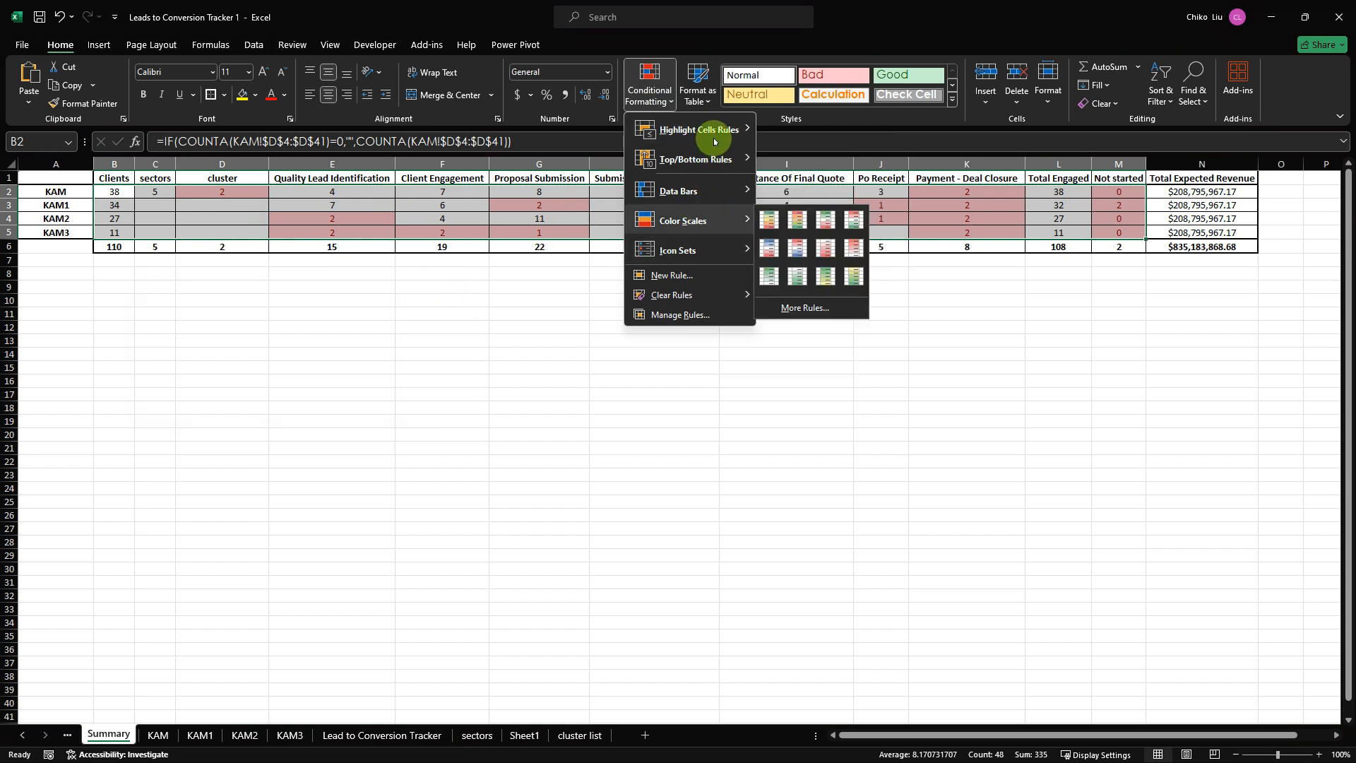
pyautogui.click(830, 127)
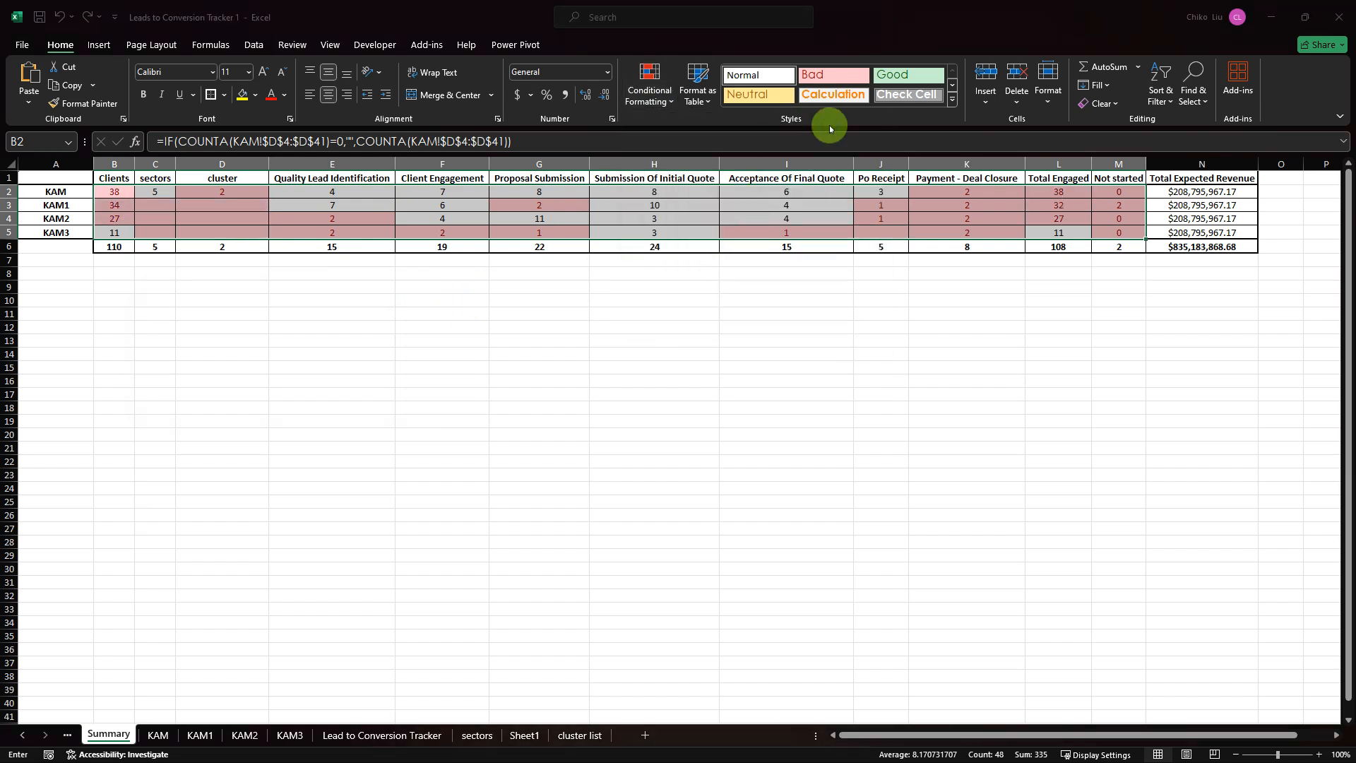
pyautogui.write('4')
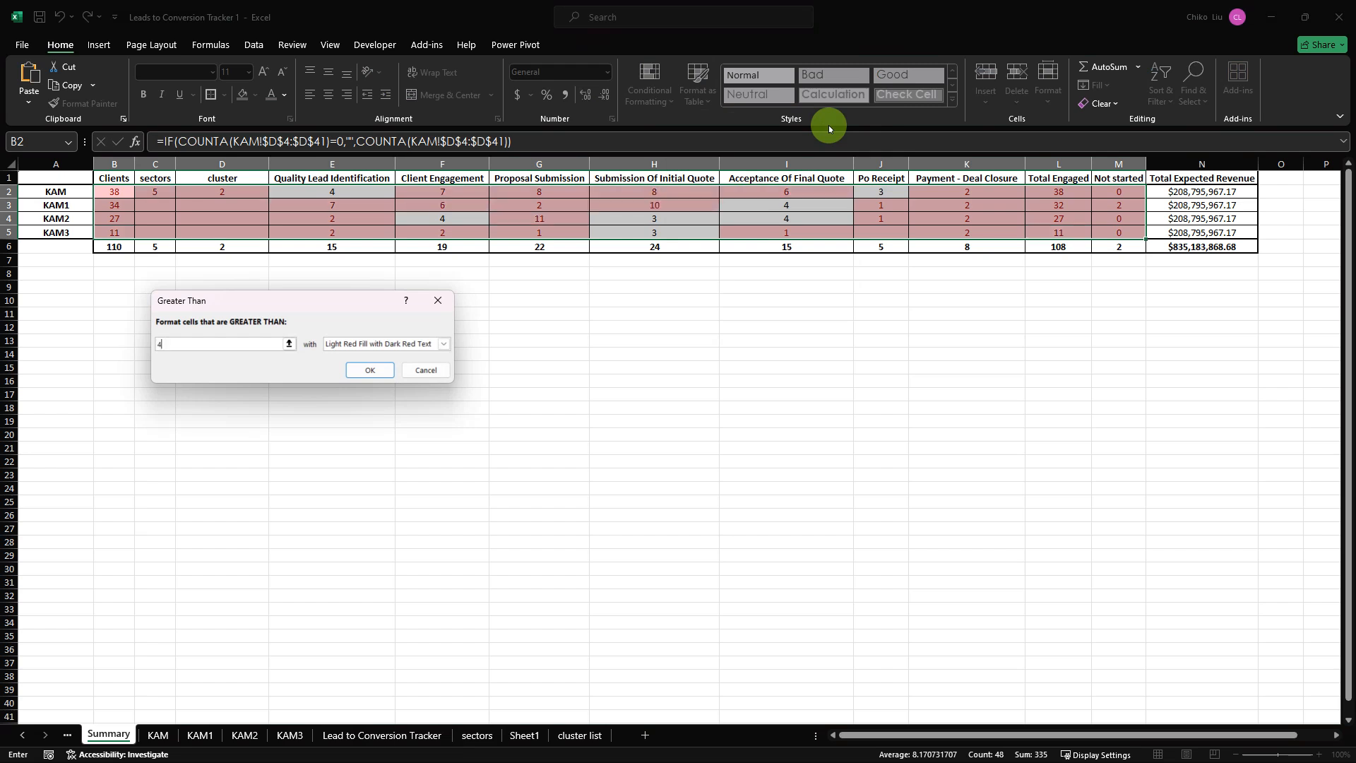
pyautogui.click(443, 344)
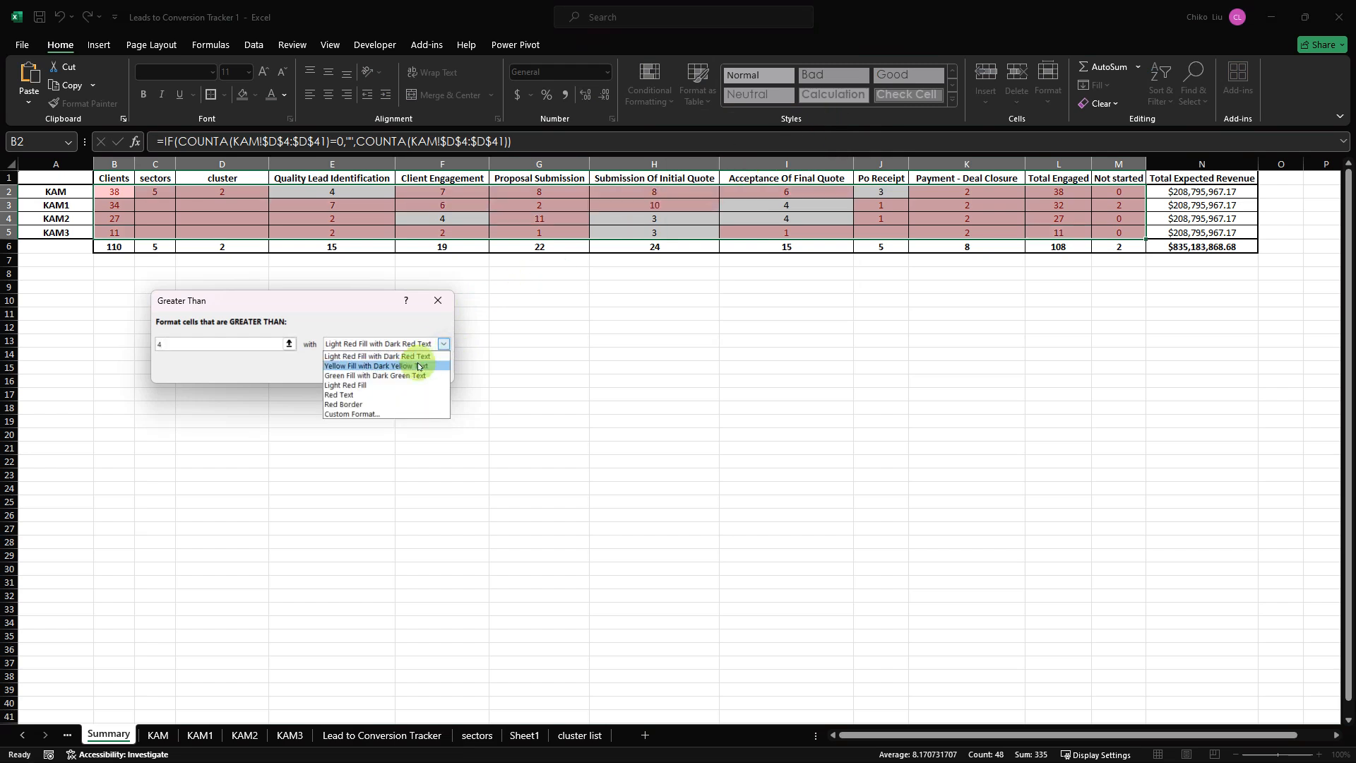
pyautogui.click(419, 376)
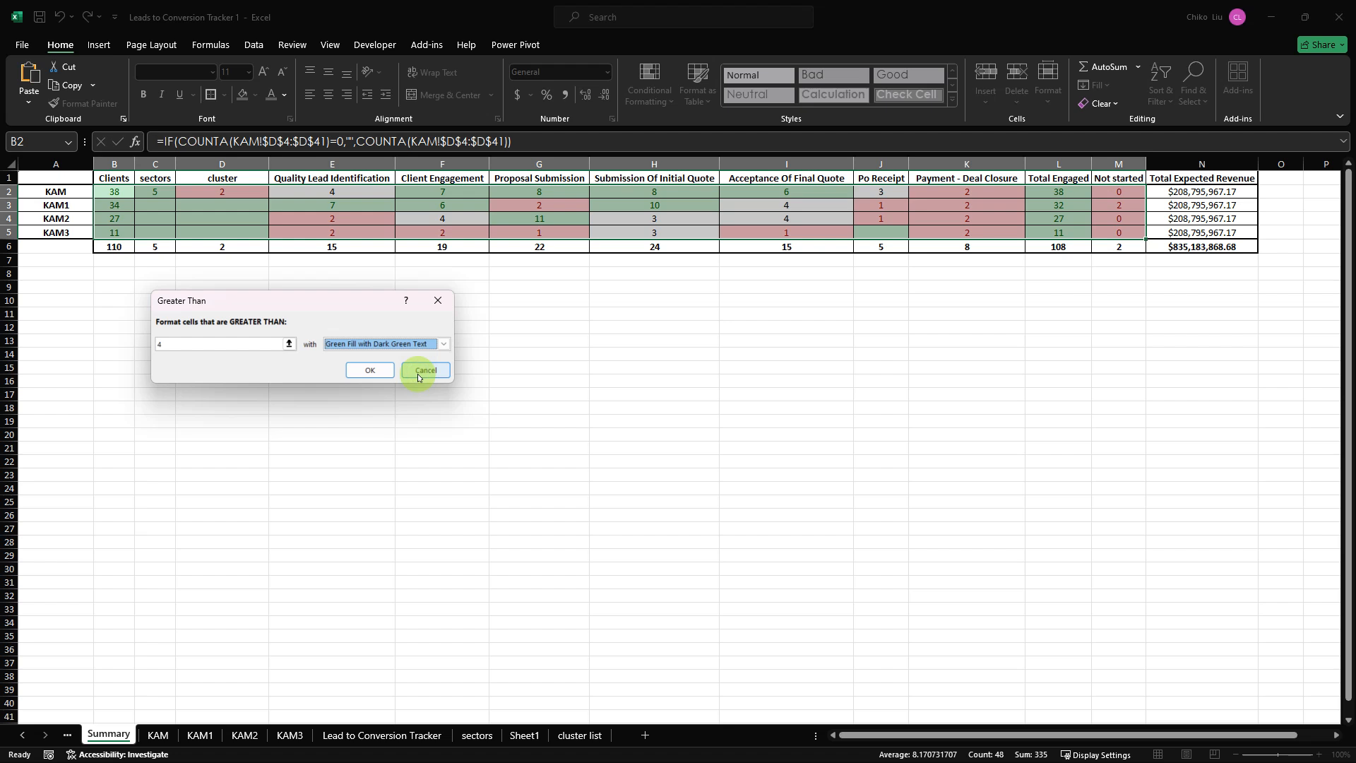
pyautogui.click(370, 370)
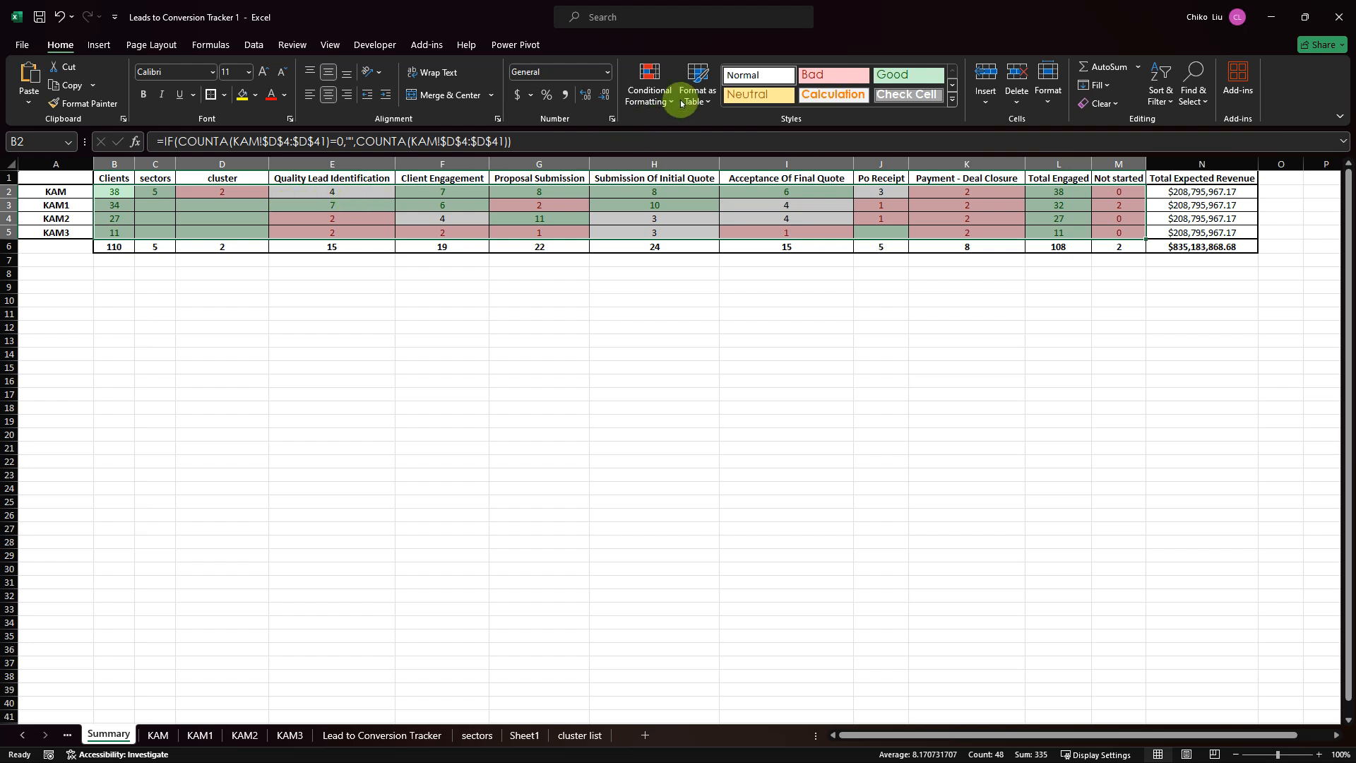
# - Edit the green greater-than rule for B2:M5 so that its threshold is 3, and apply the change
pyautogui.click(651, 88)
pyautogui.click(676, 313)
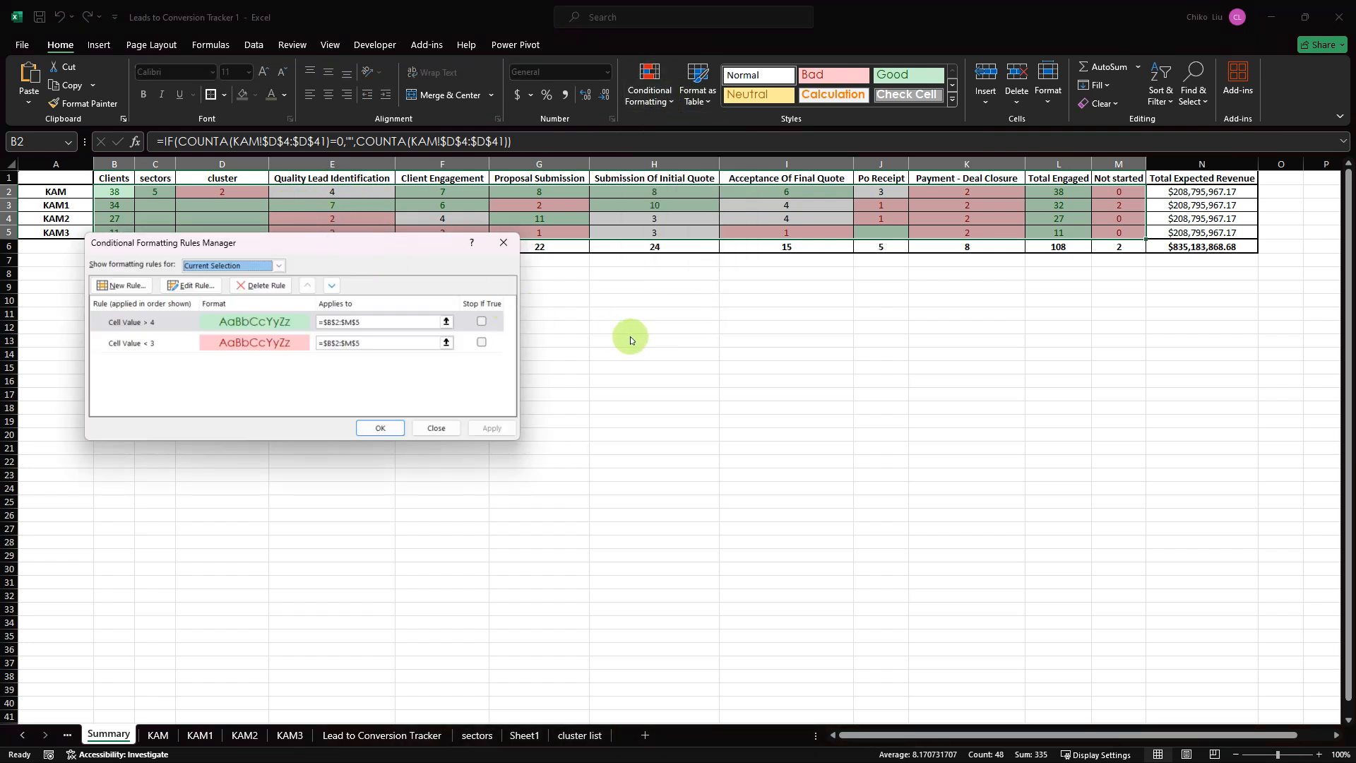
pyautogui.moveTo(399, 241); pyautogui.dragTo(789, 334)
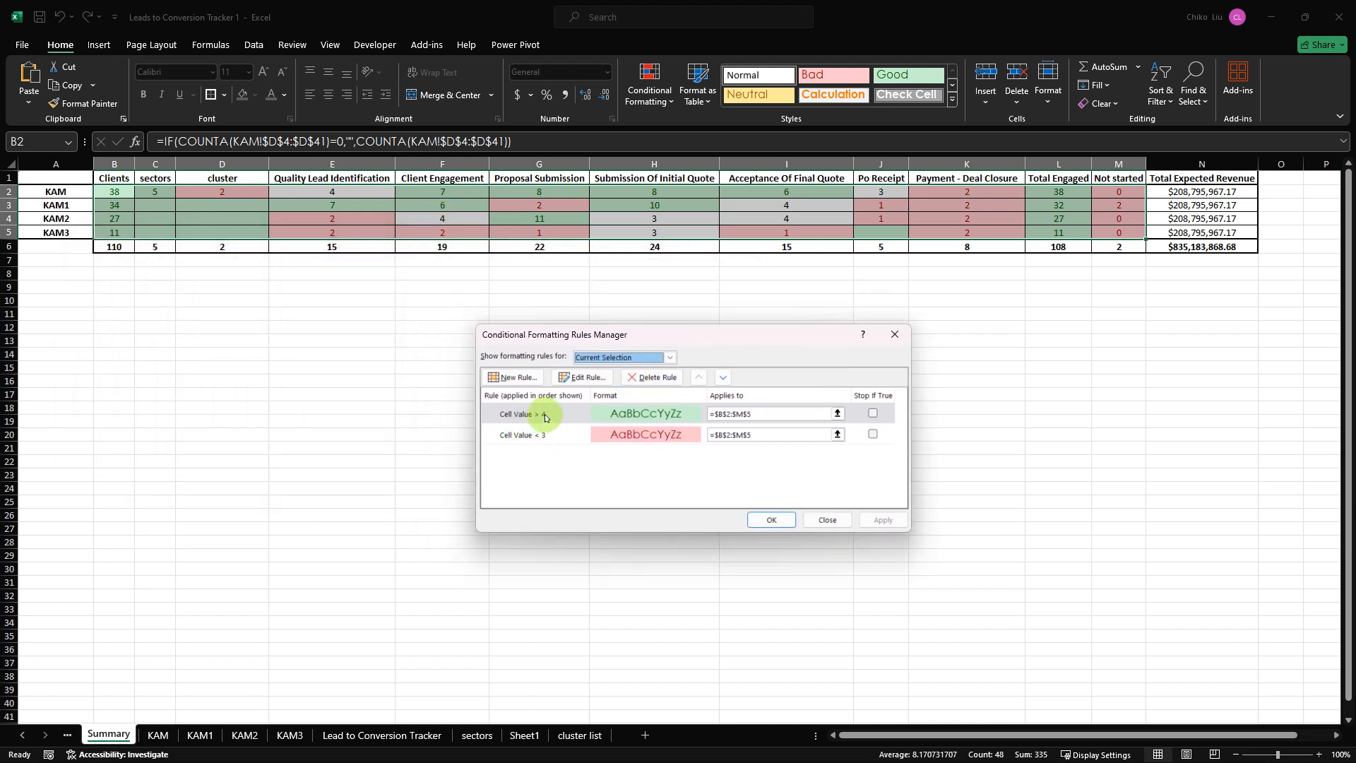
pyautogui.doubleClick(520, 417)
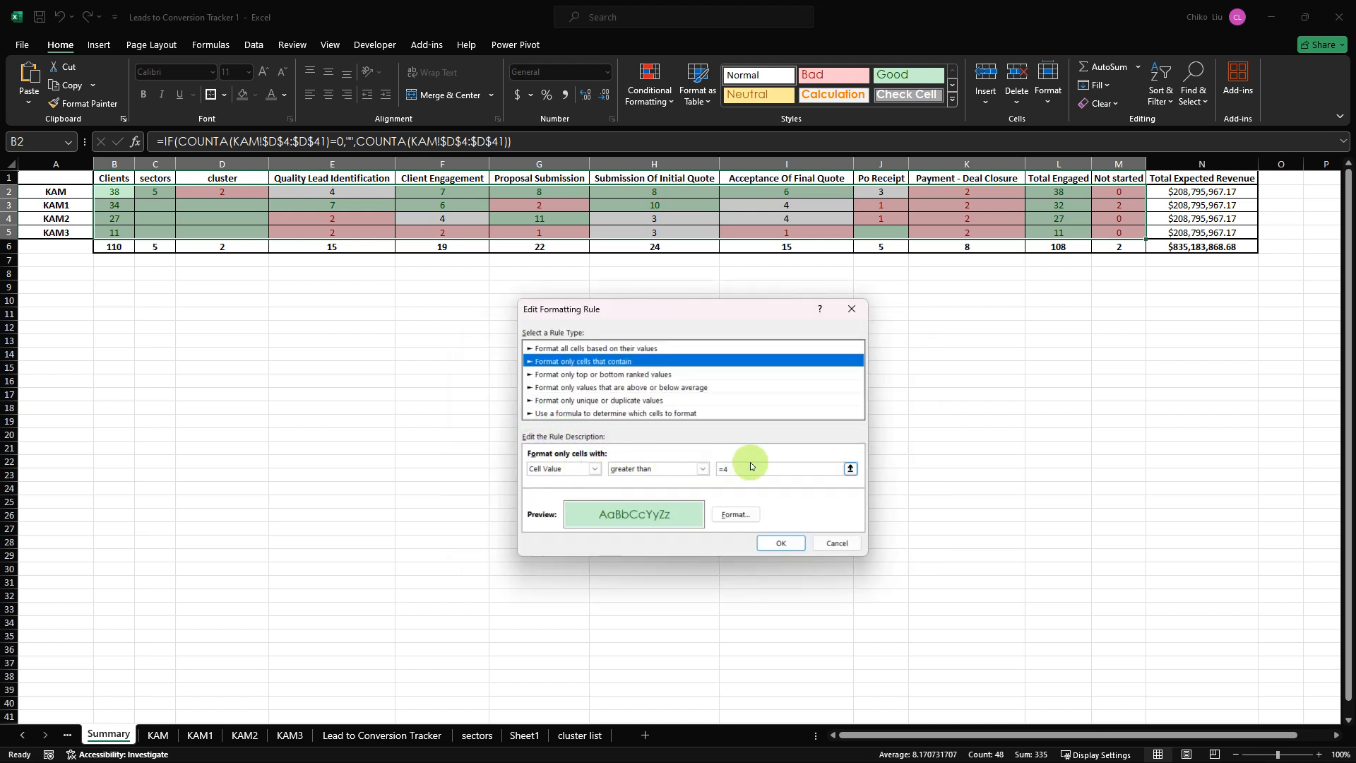
pyautogui.click(739, 467)
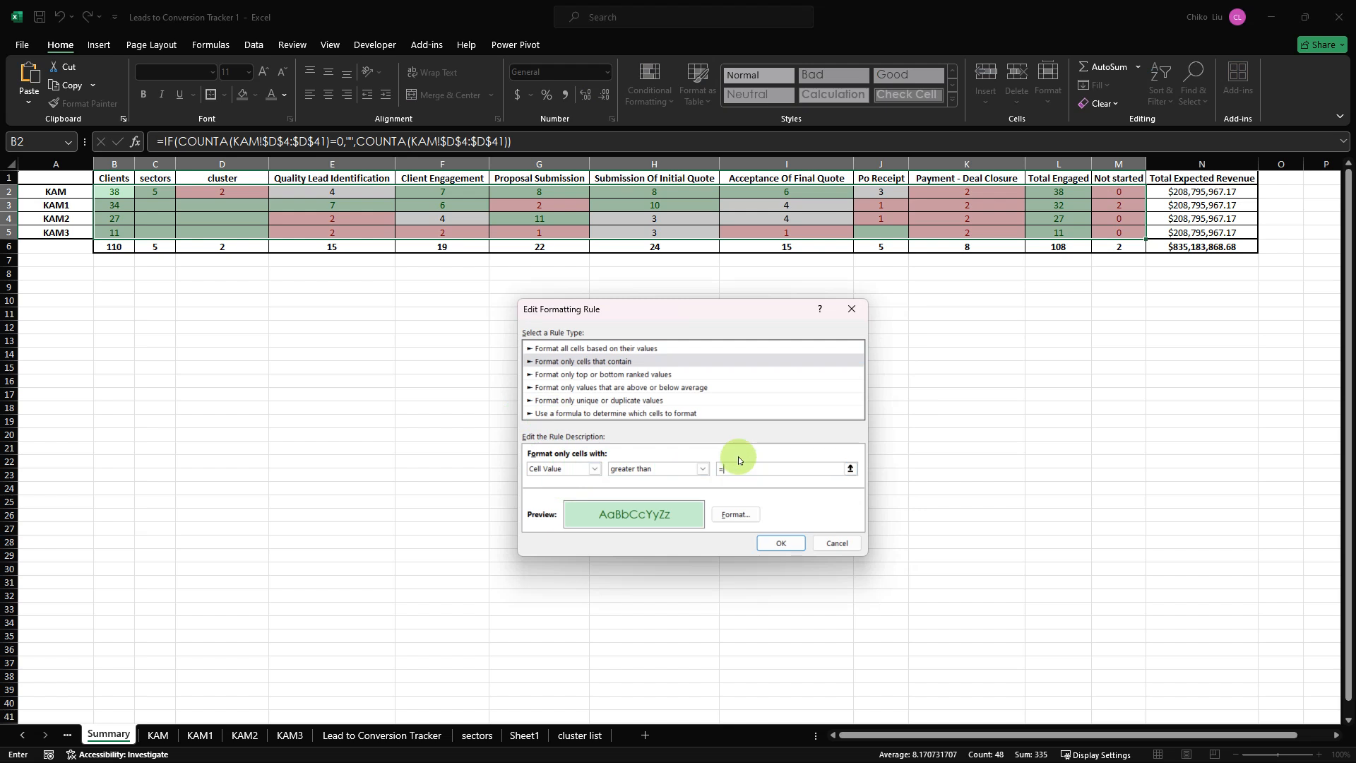
pyautogui.click(783, 543)
pyautogui.click(881, 522)
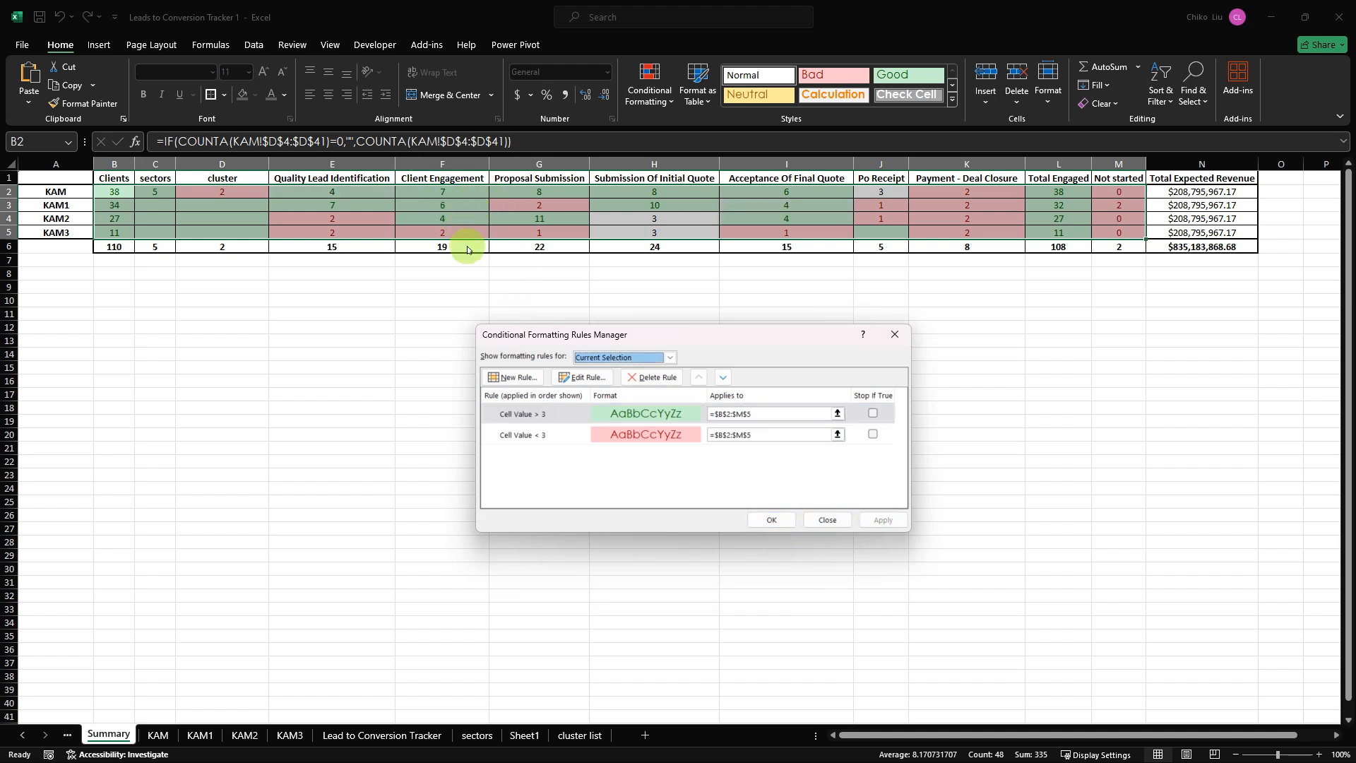
# - Change the red less-than rule's threshold to 4, apply it and deselect the table
pyautogui.doubleClick(541, 441)
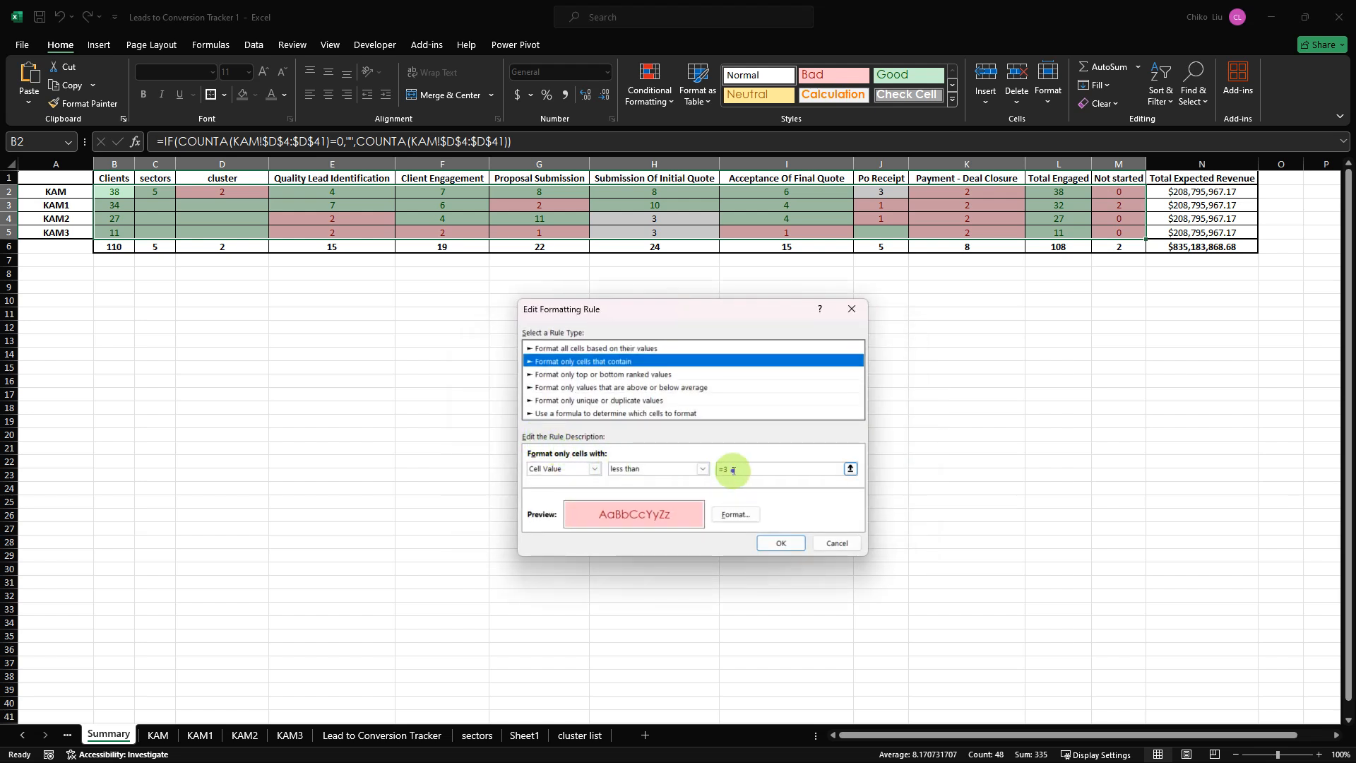
pyautogui.click(732, 471)
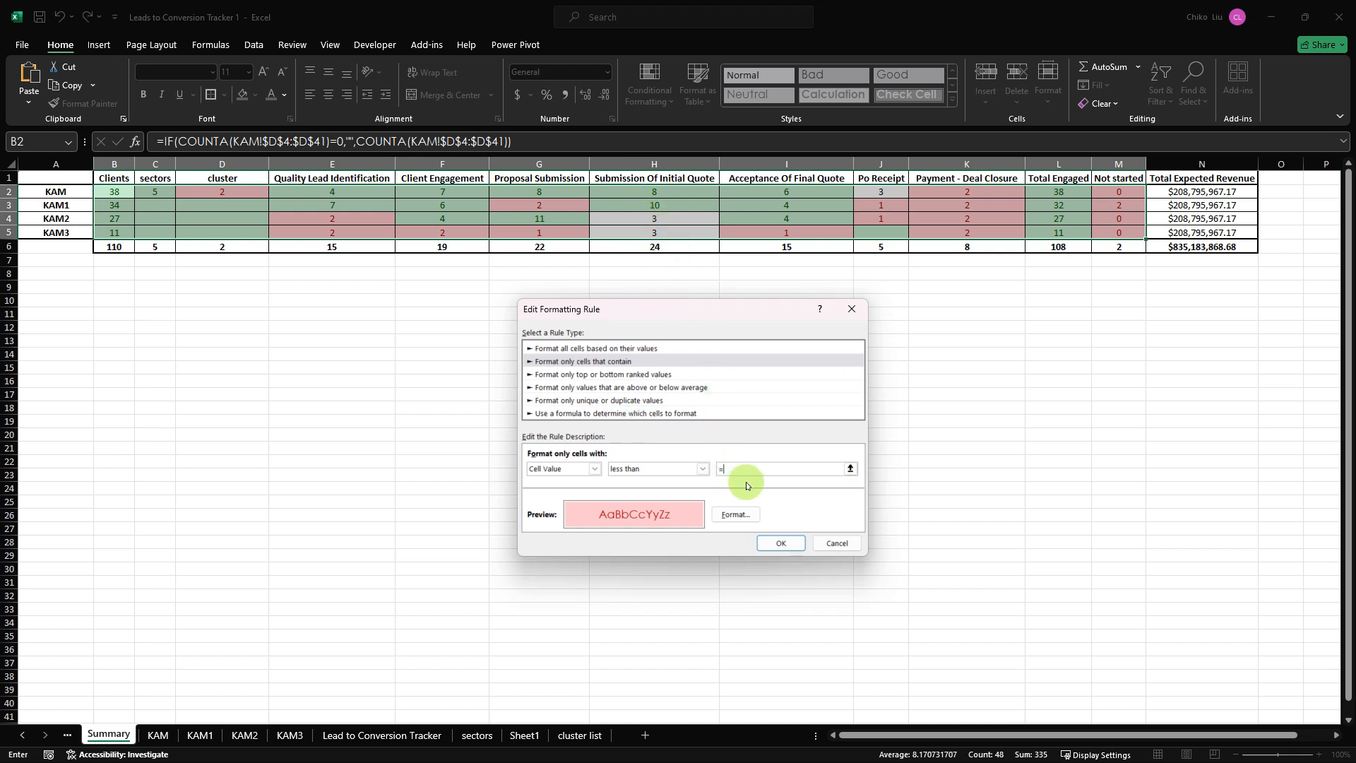
pyautogui.click(781, 543)
pyautogui.click(883, 520)
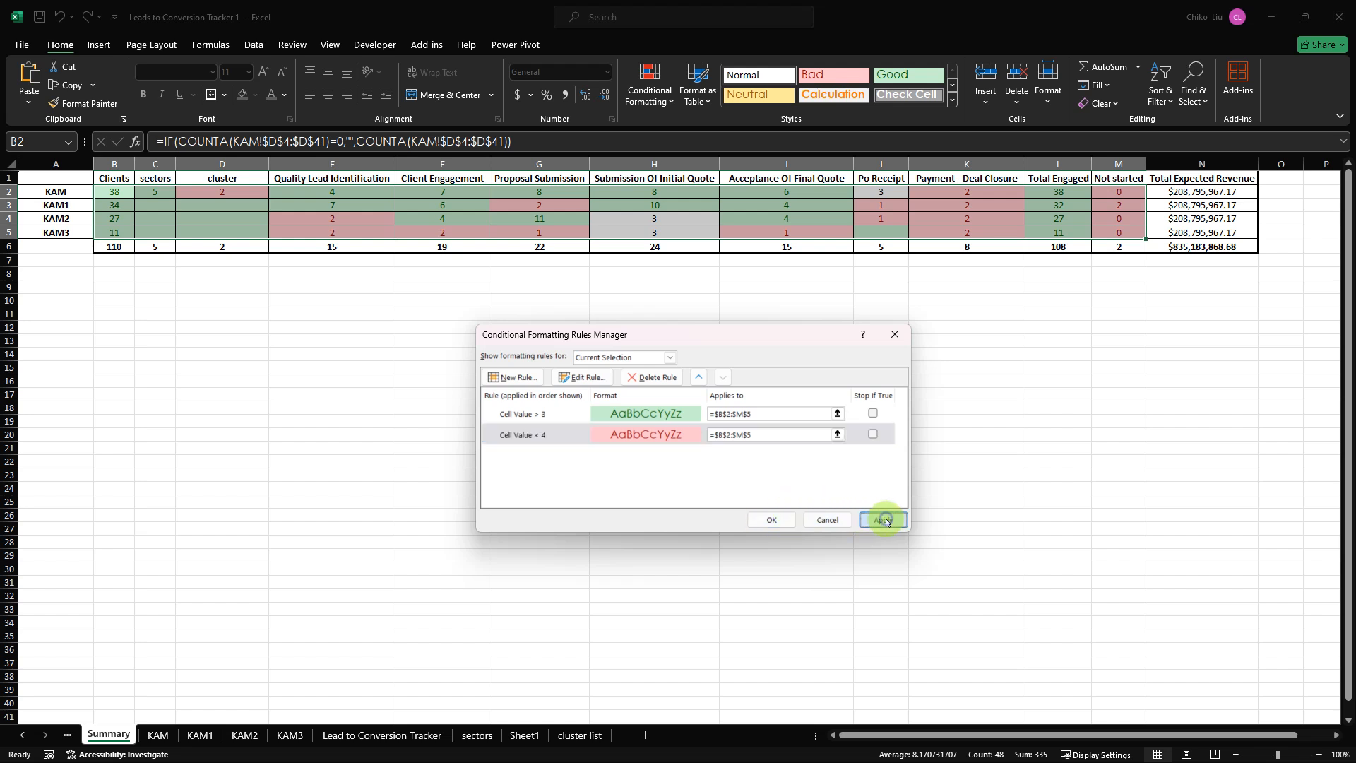
pyautogui.click(782, 518)
pyautogui.click(728, 433)
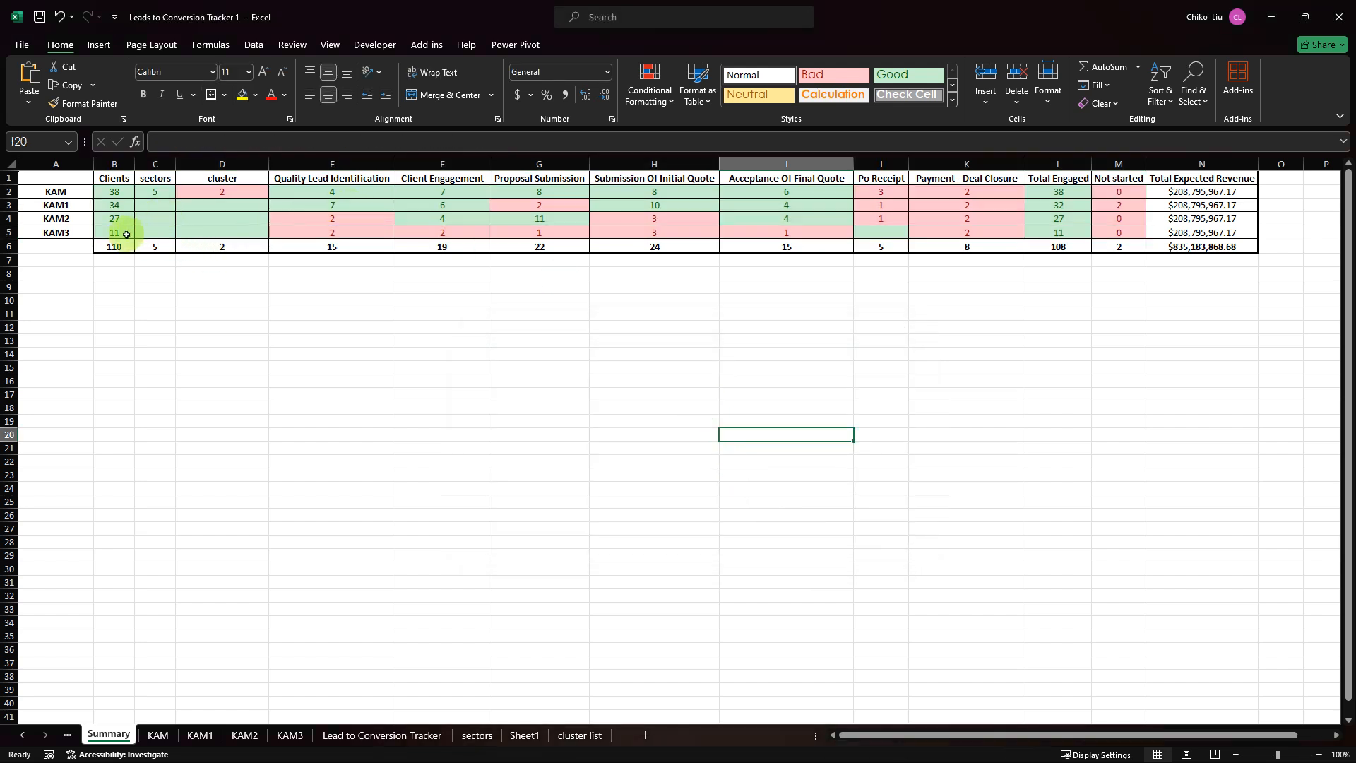
# - Check the conditional formatting rules assigned to the totals in B6:M6
pyautogui.moveTo(114, 247); pyautogui.dragTo(1120, 248)
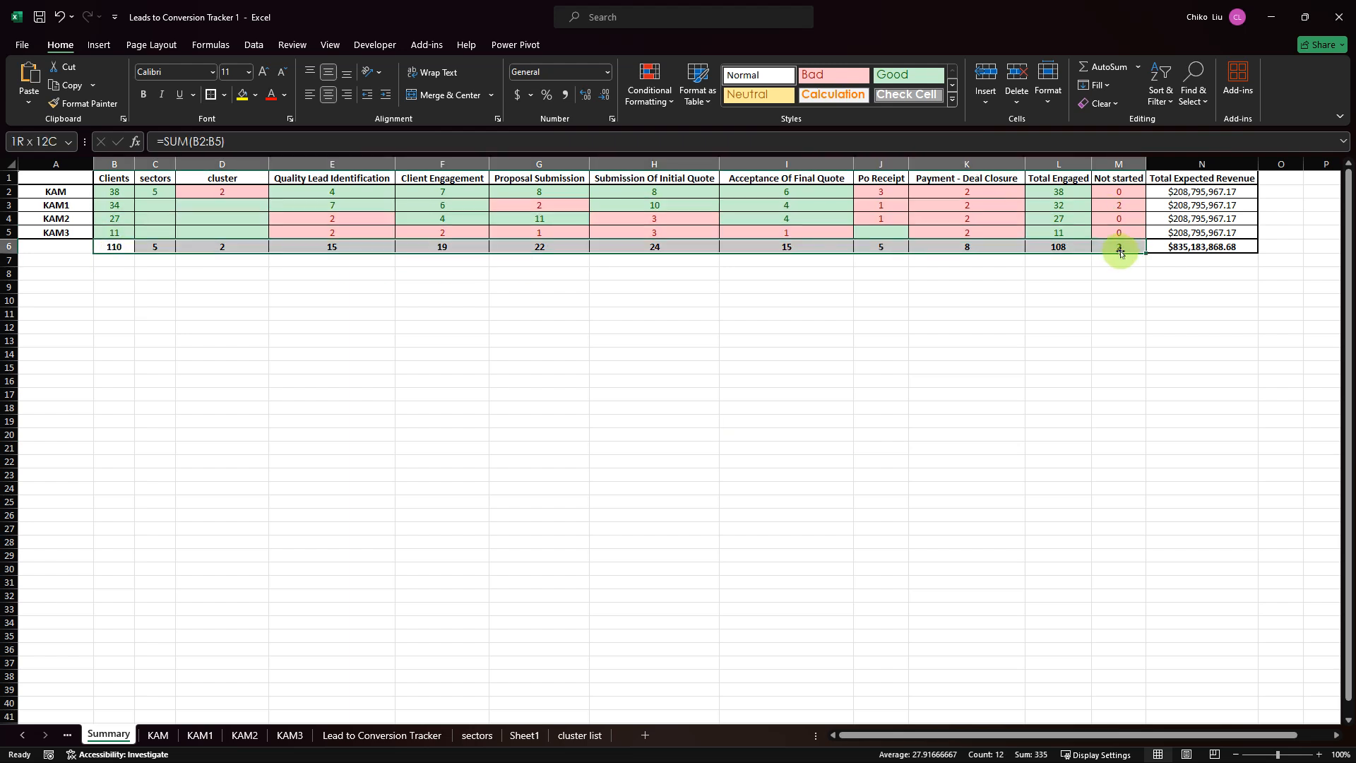
pyautogui.click(649, 90)
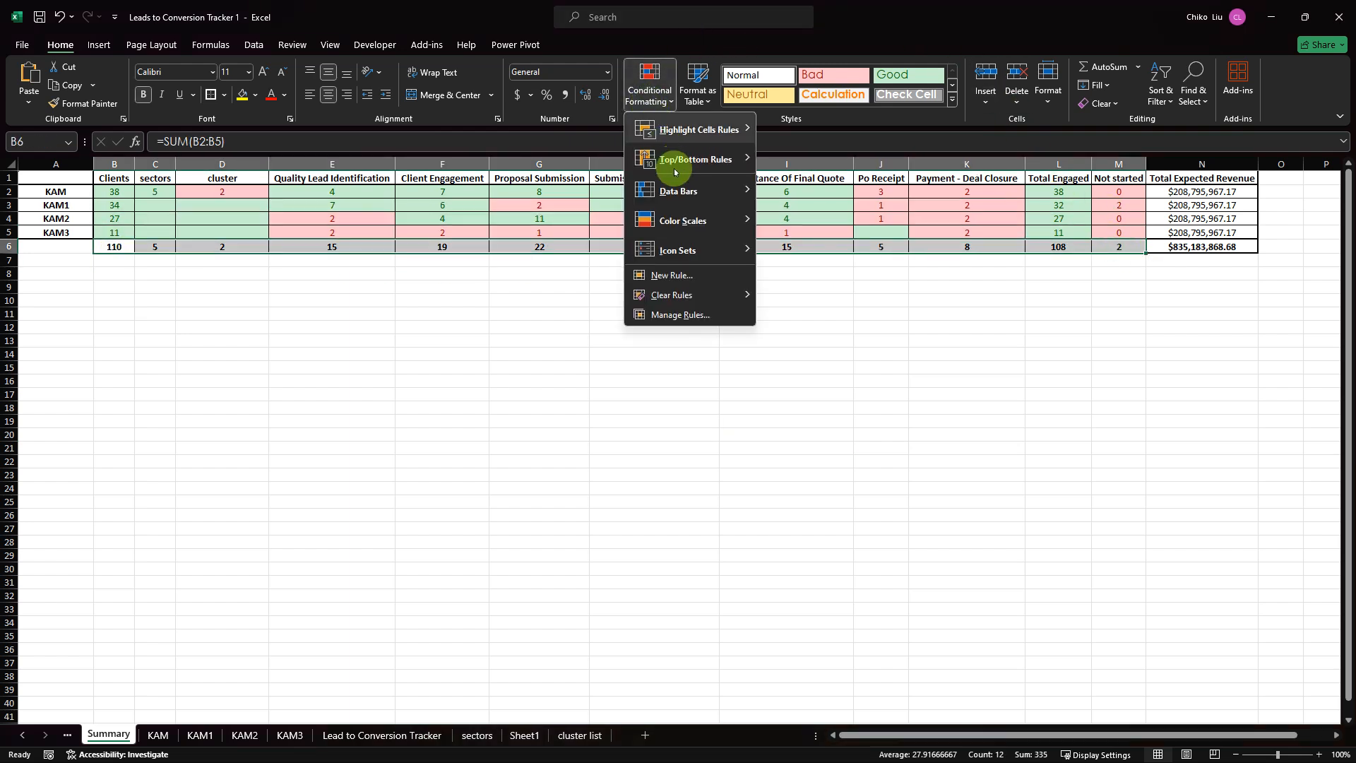
pyautogui.moveTo(715, 127)
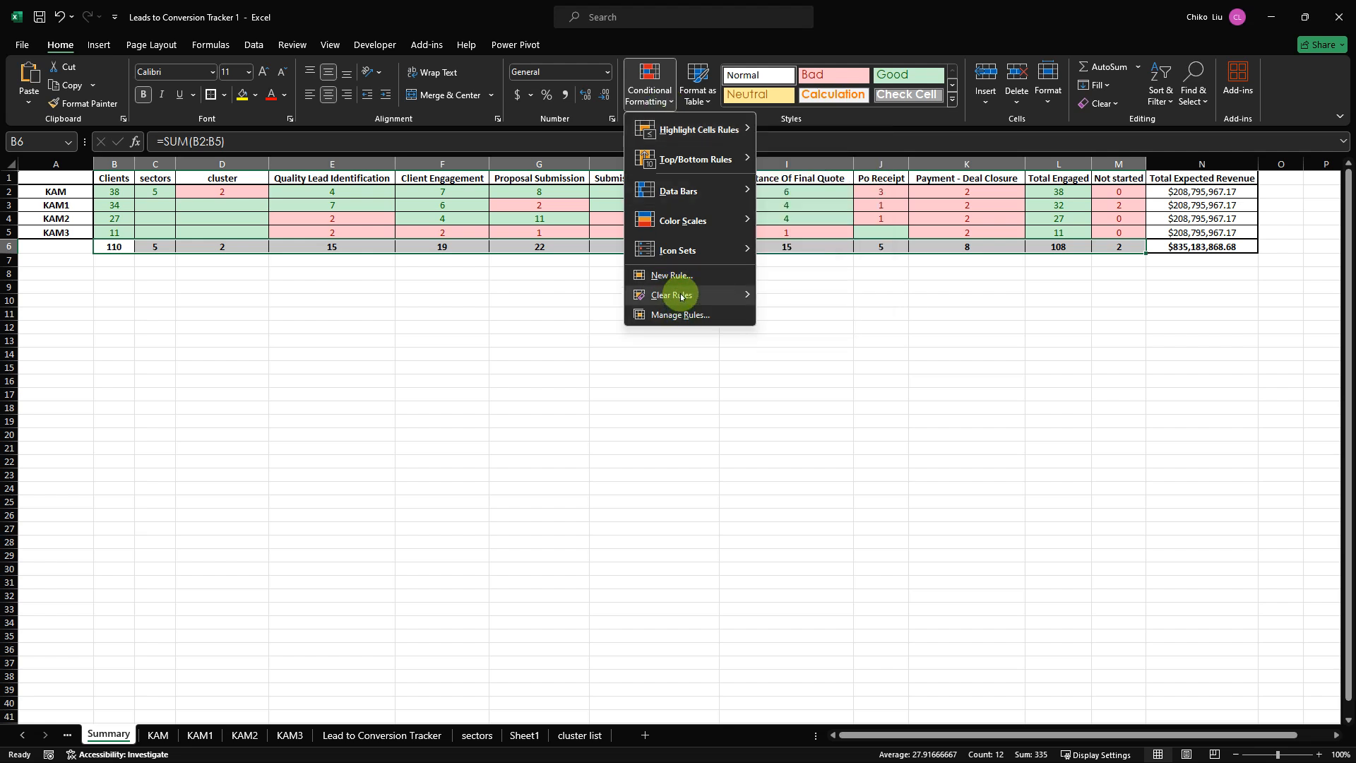
pyautogui.click(687, 316)
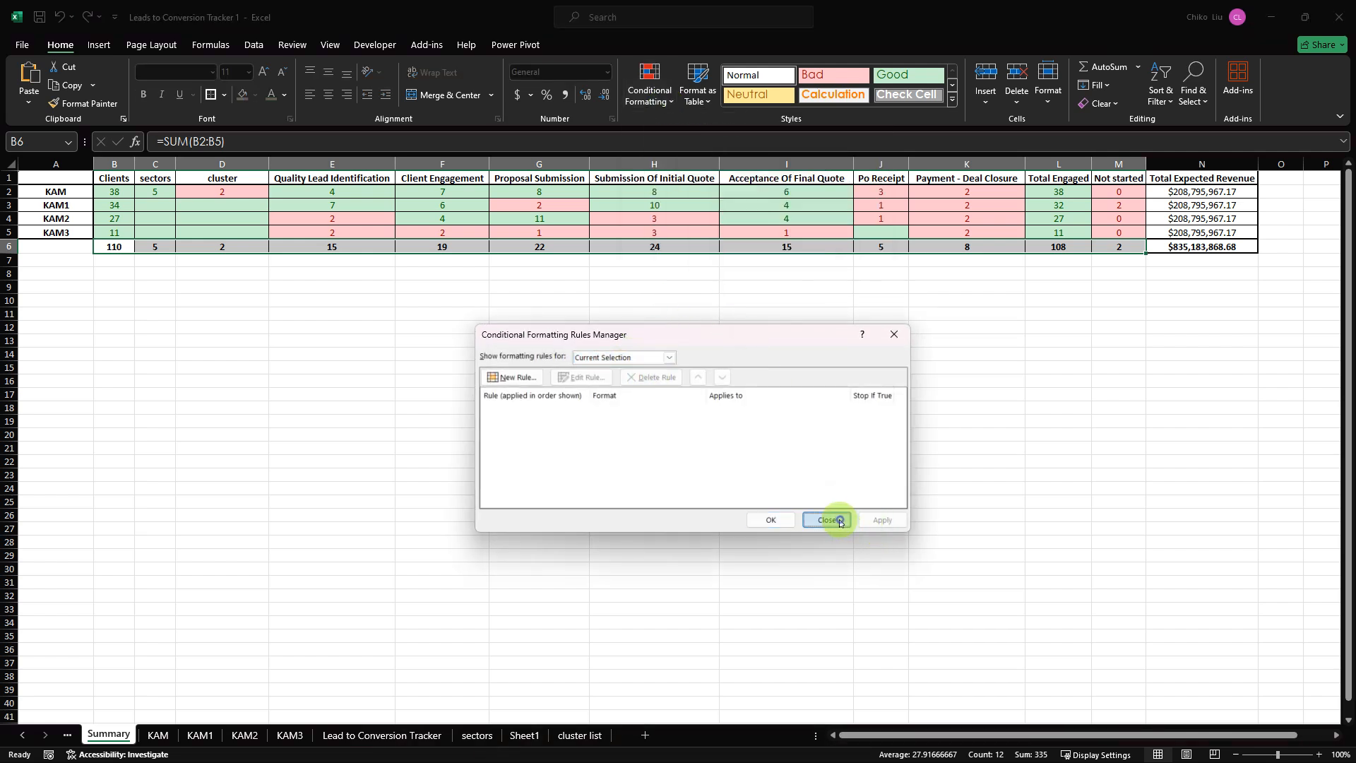
pyautogui.click(826, 520)
# - Review the green greater-than rule in the list of conditional formatting rules for B2:M6
pyautogui.moveTo(128, 190); pyautogui.dragTo(1115, 245)
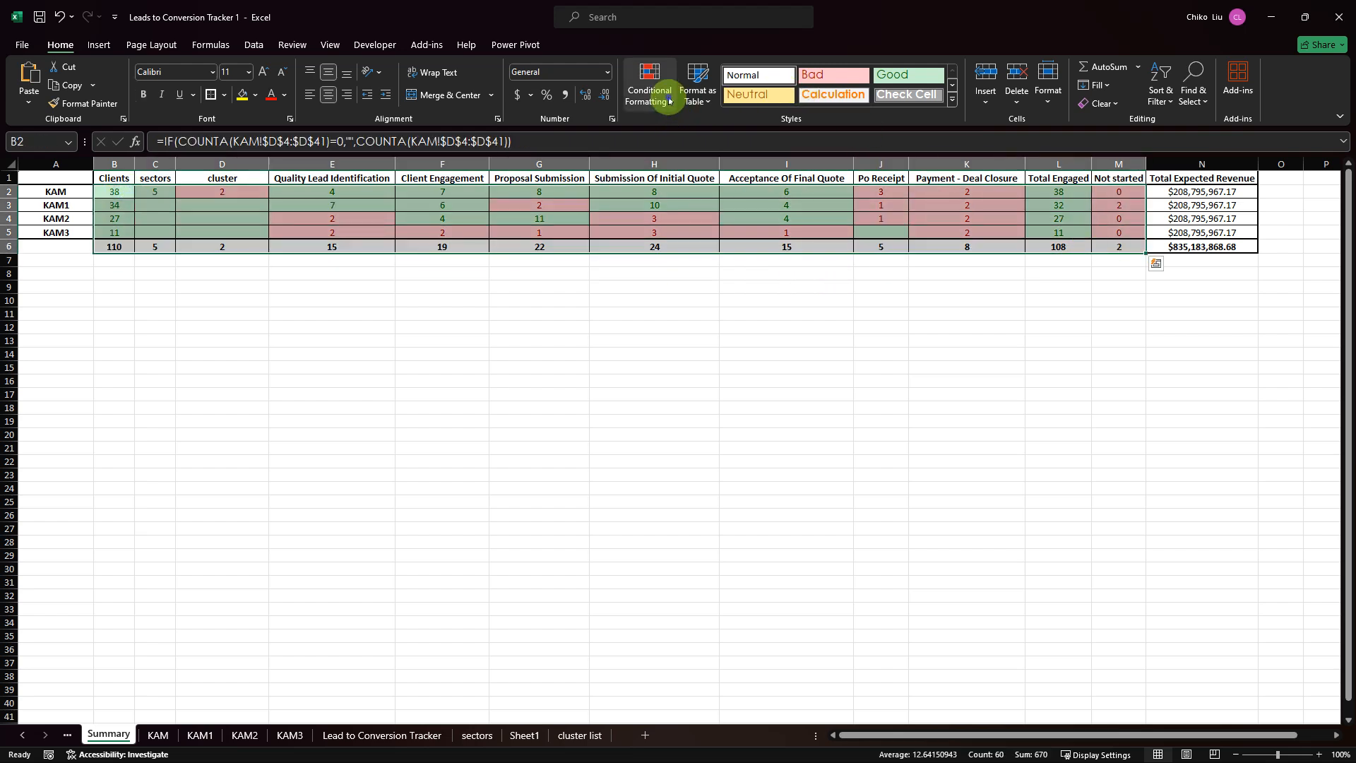
pyautogui.click(649, 88)
pyautogui.click(681, 315)
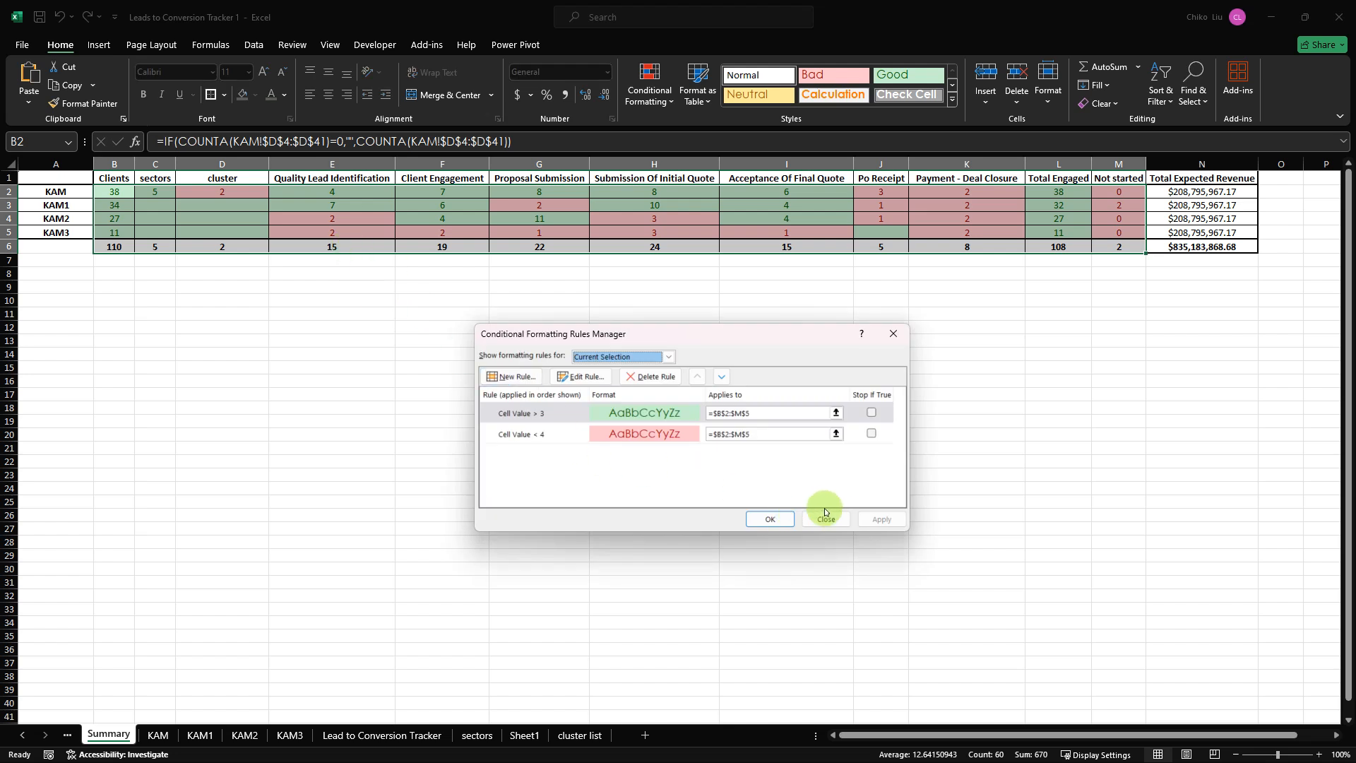
pyautogui.click(536, 417)
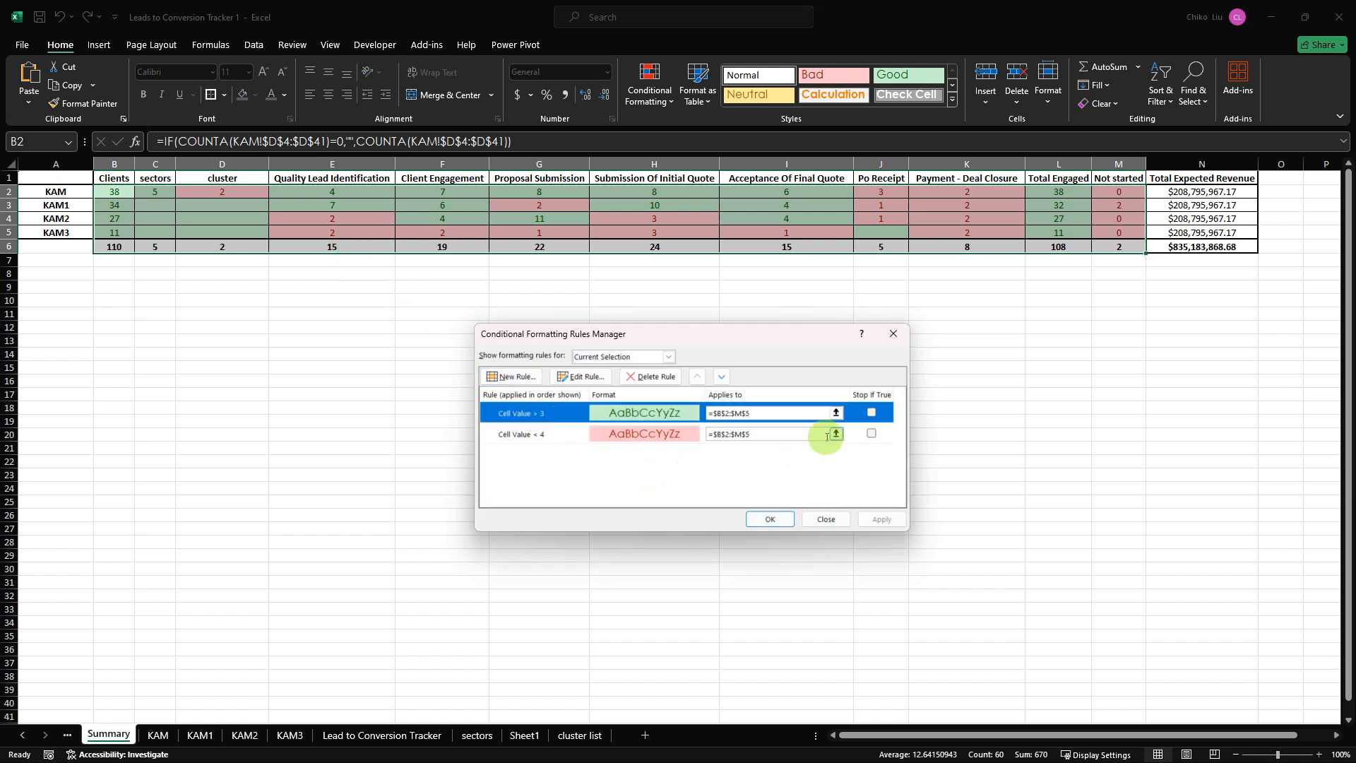
pyautogui.doubleClick(518, 412)
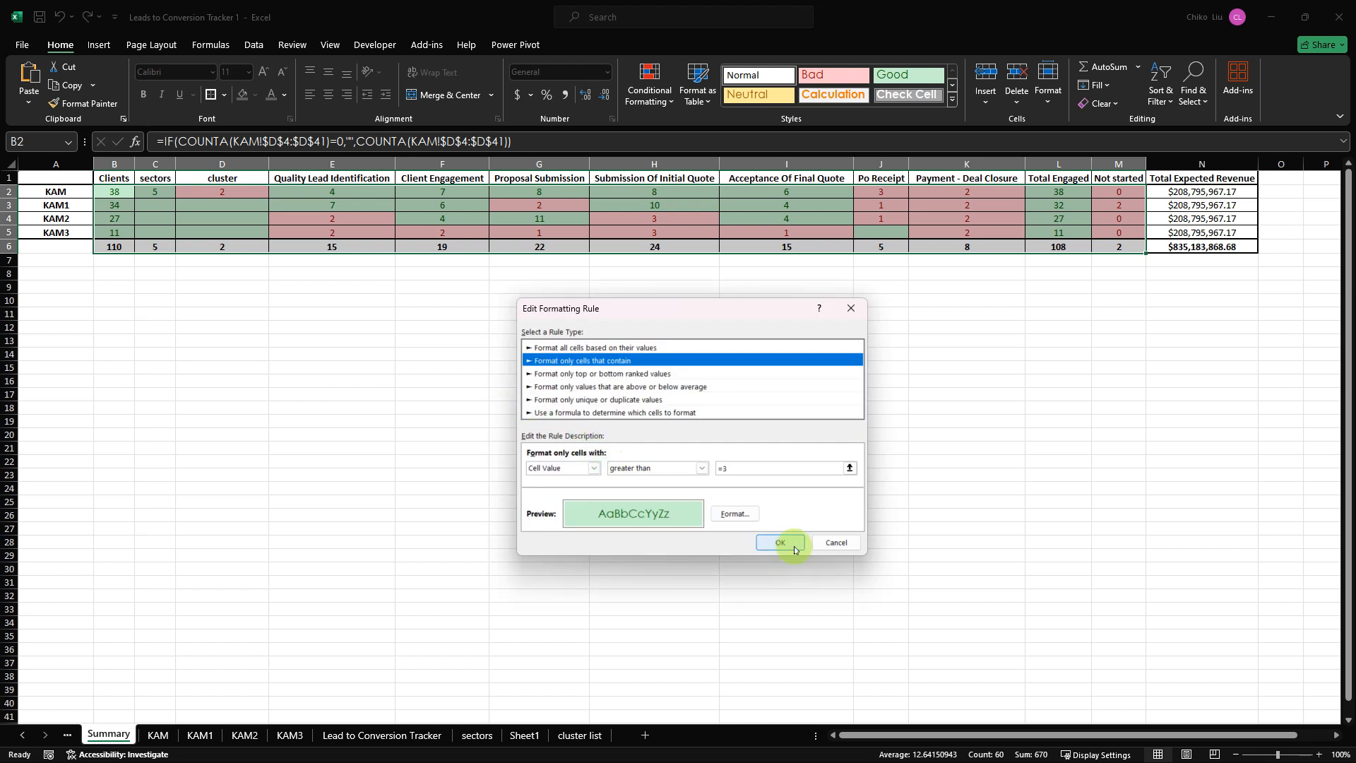
pyautogui.click(780, 542)
pyautogui.click(883, 520)
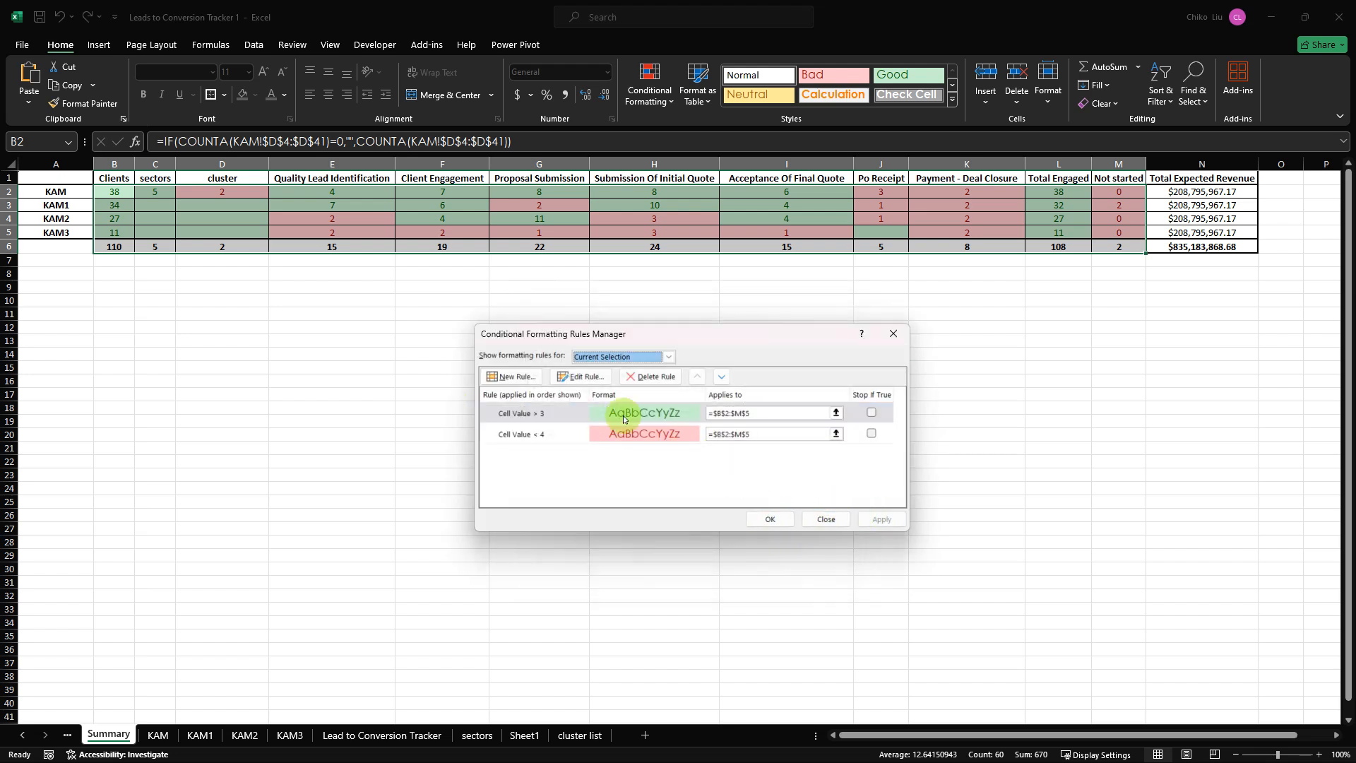
# - Review the red less-than rule and the rule scope choices, keeping the scope on Current Selection
pyautogui.doubleClick(521, 433)
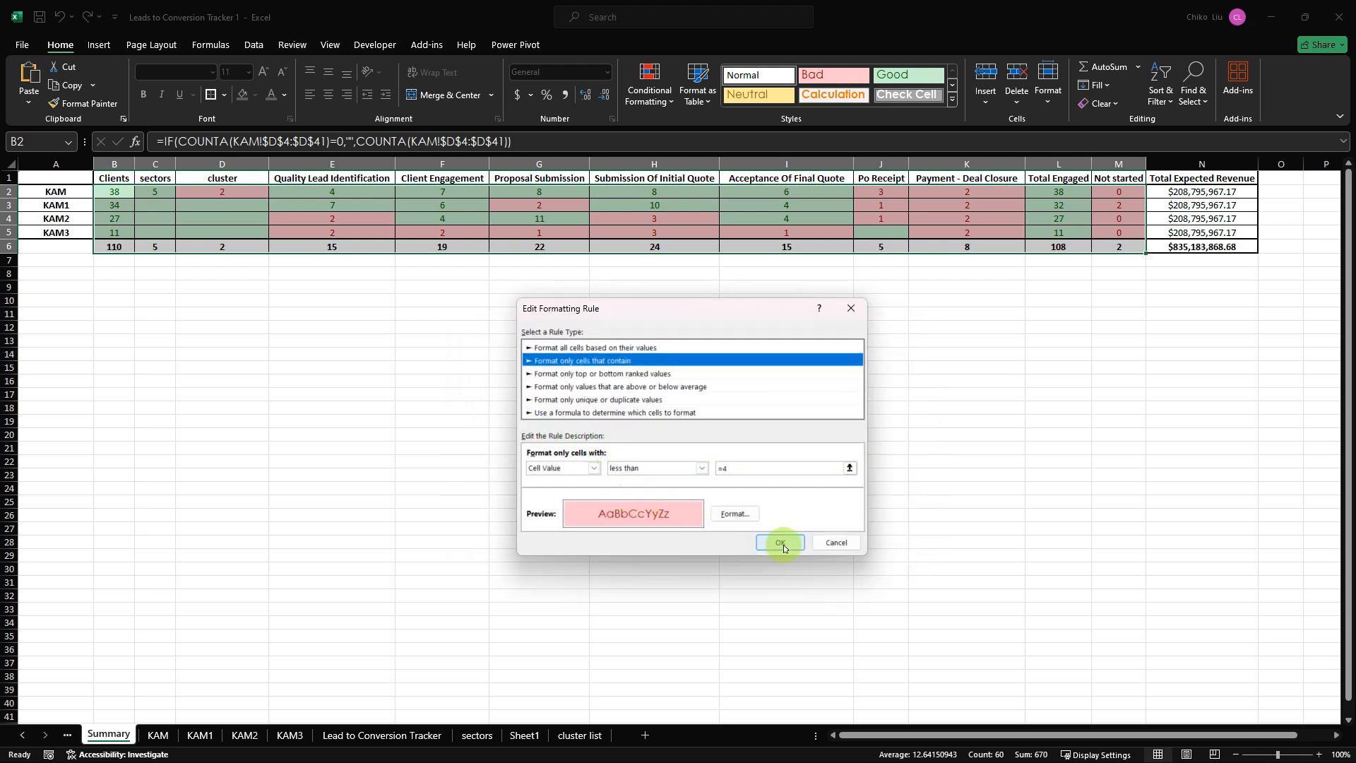
pyautogui.click(784, 548)
pyautogui.click(883, 520)
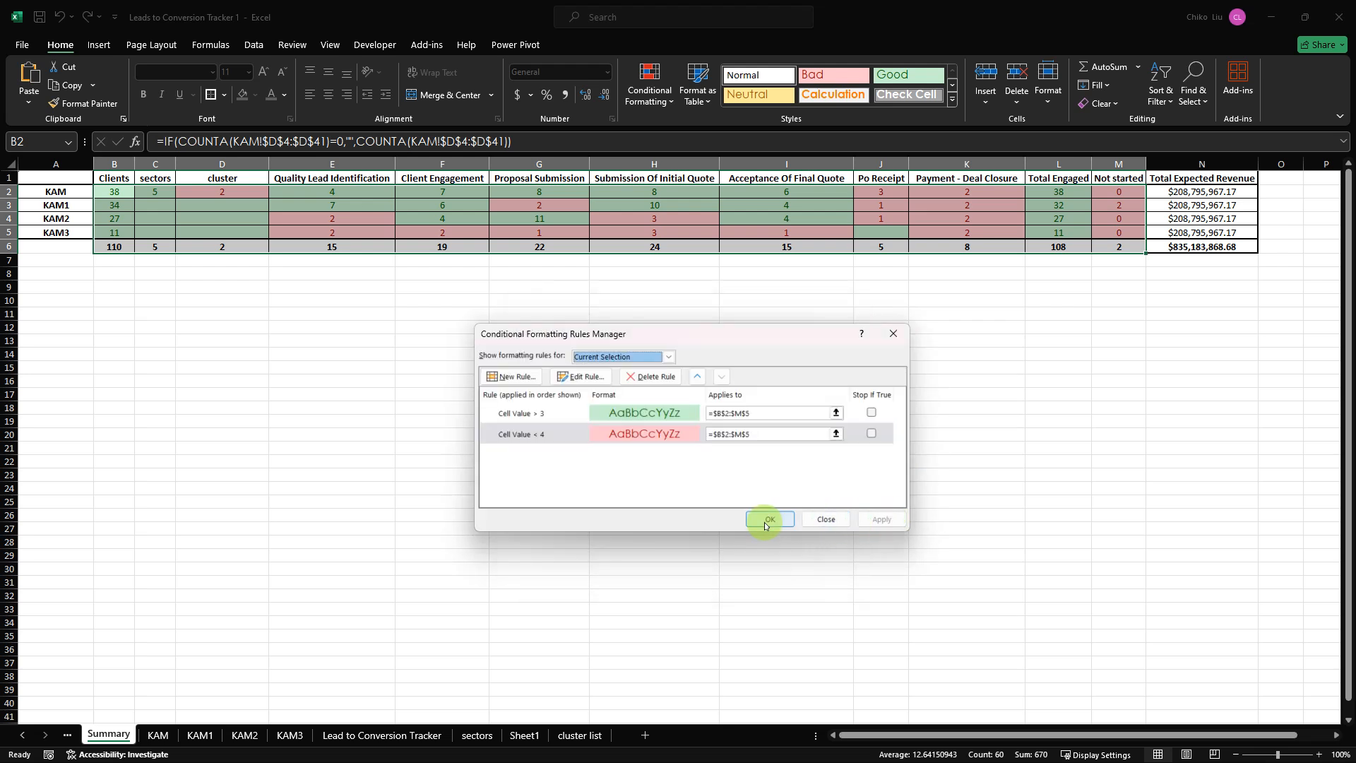
pyautogui.click(668, 356)
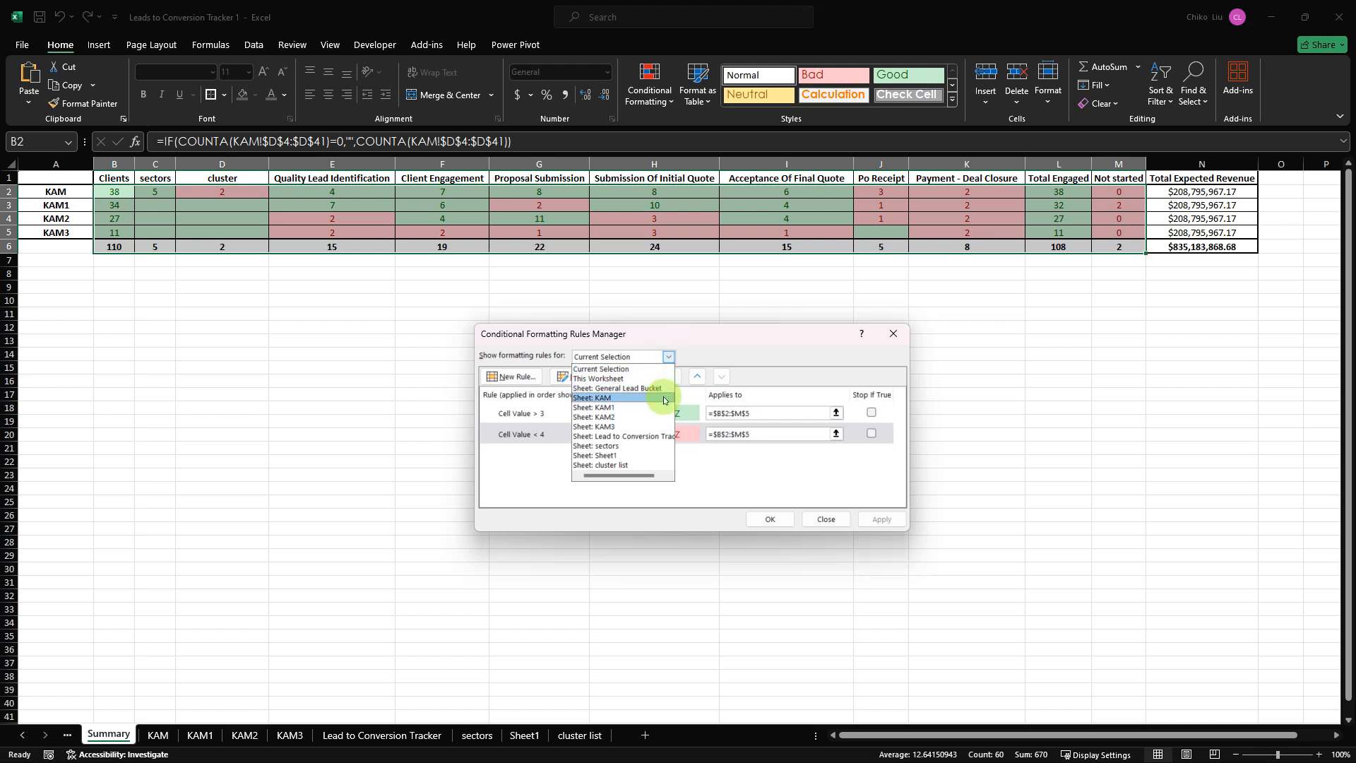
pyautogui.click(632, 370)
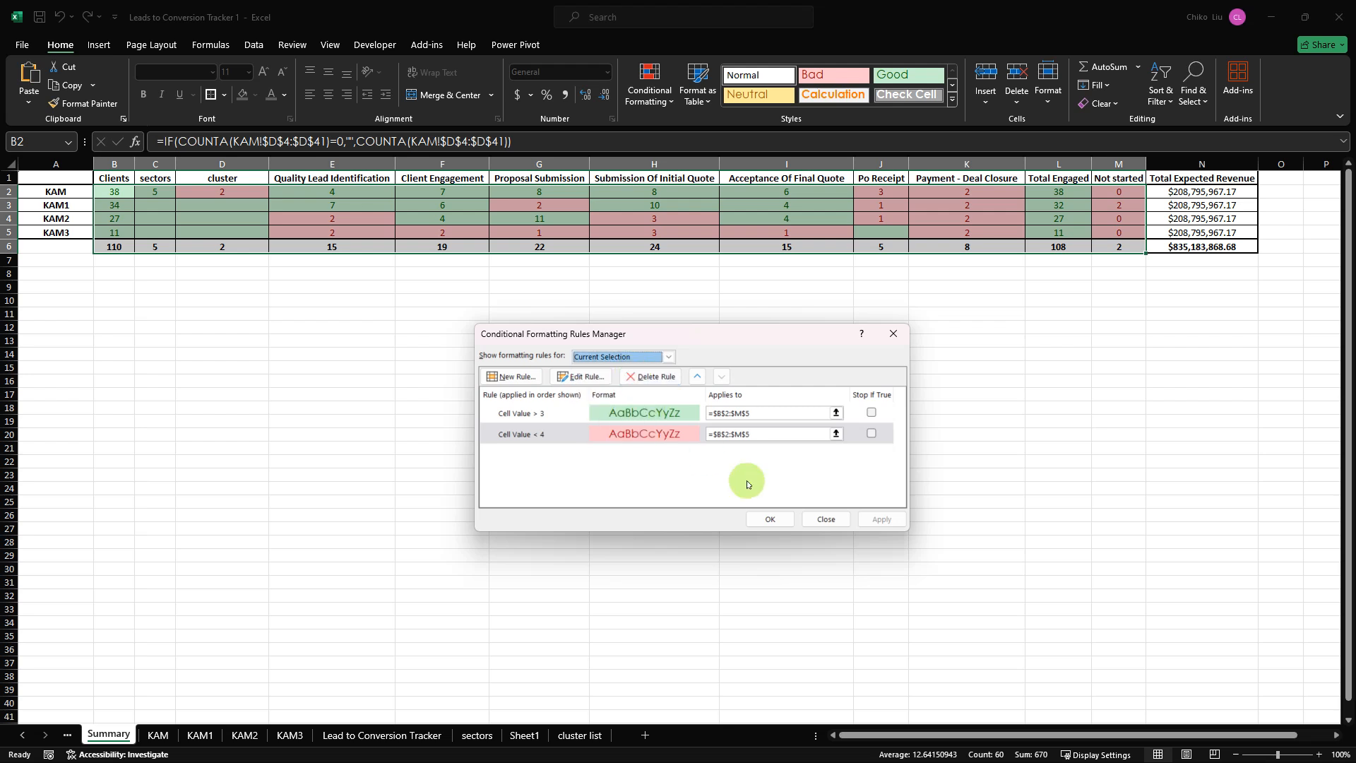
pyautogui.click(771, 521)
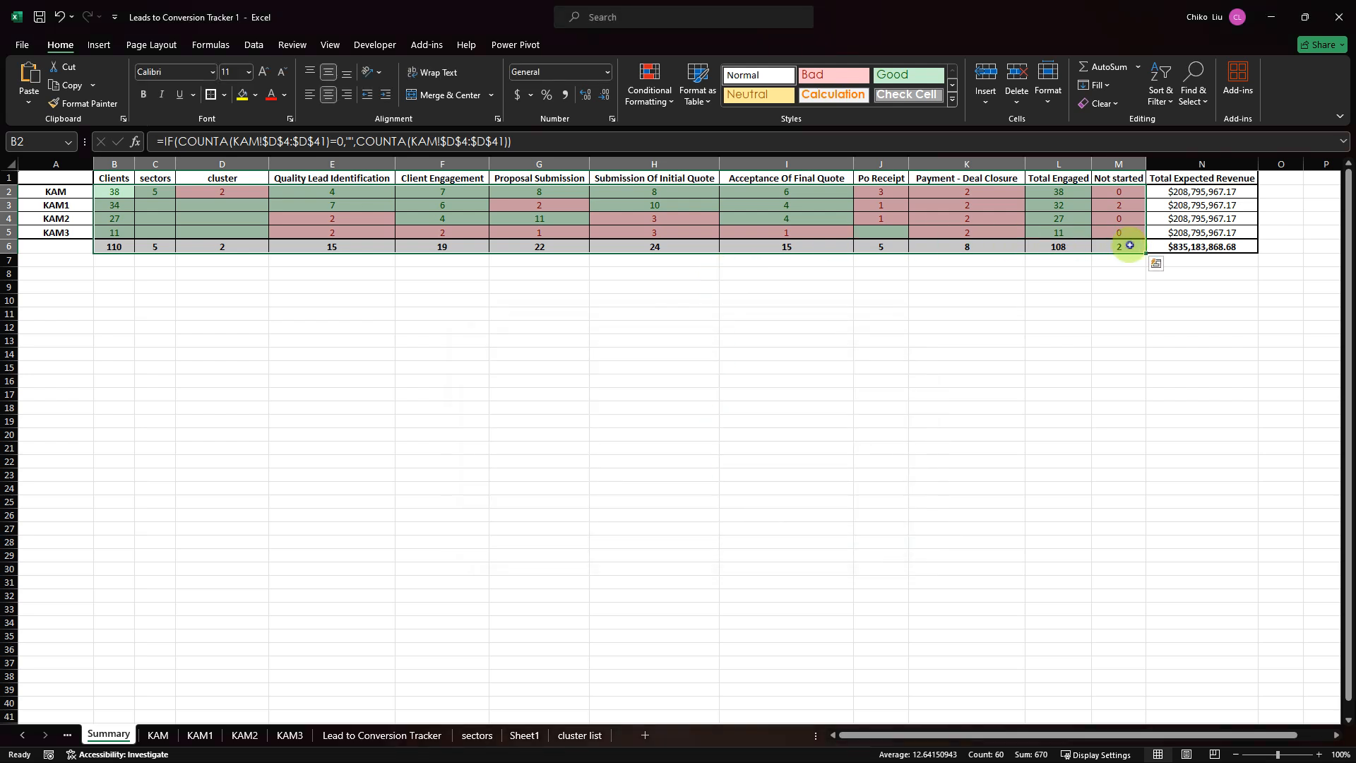
pyautogui.moveTo(1122, 249); pyautogui.dragTo(113, 247)
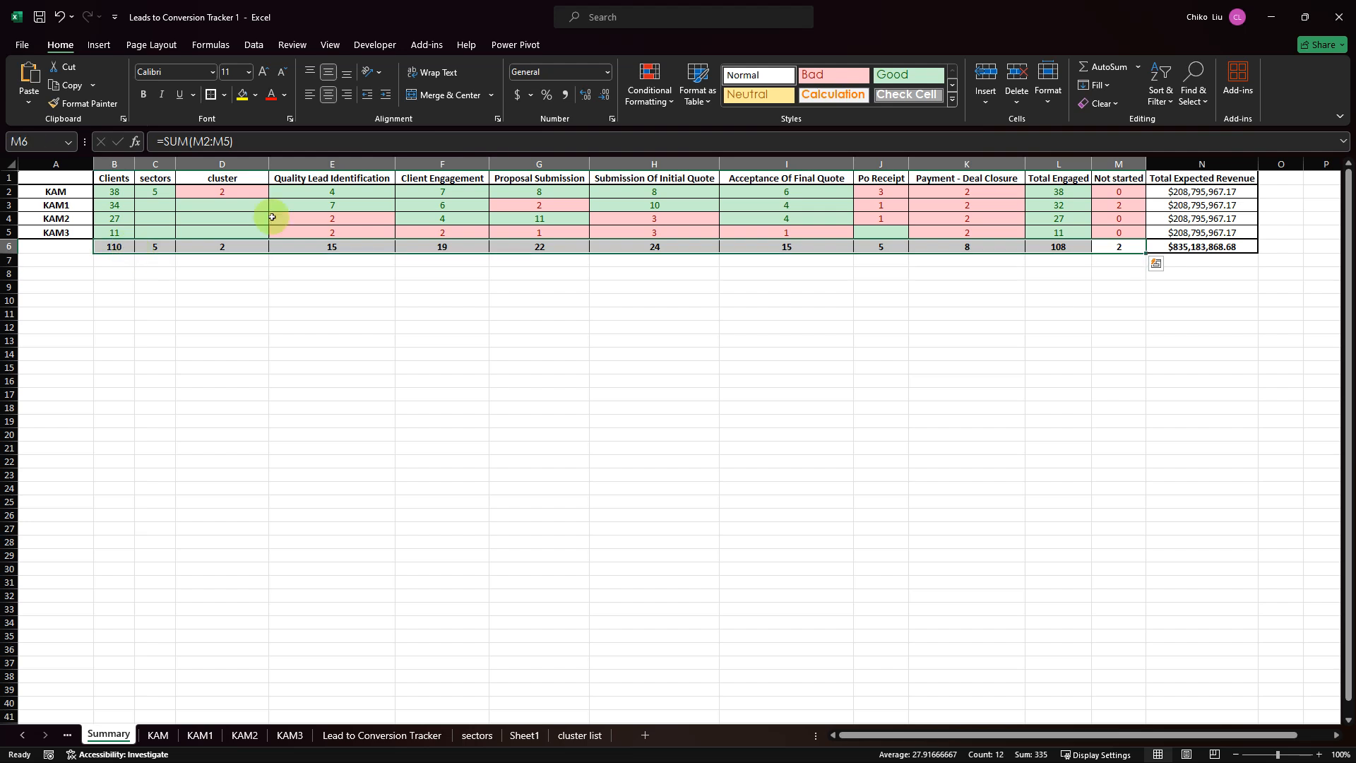
pyautogui.click(646, 95)
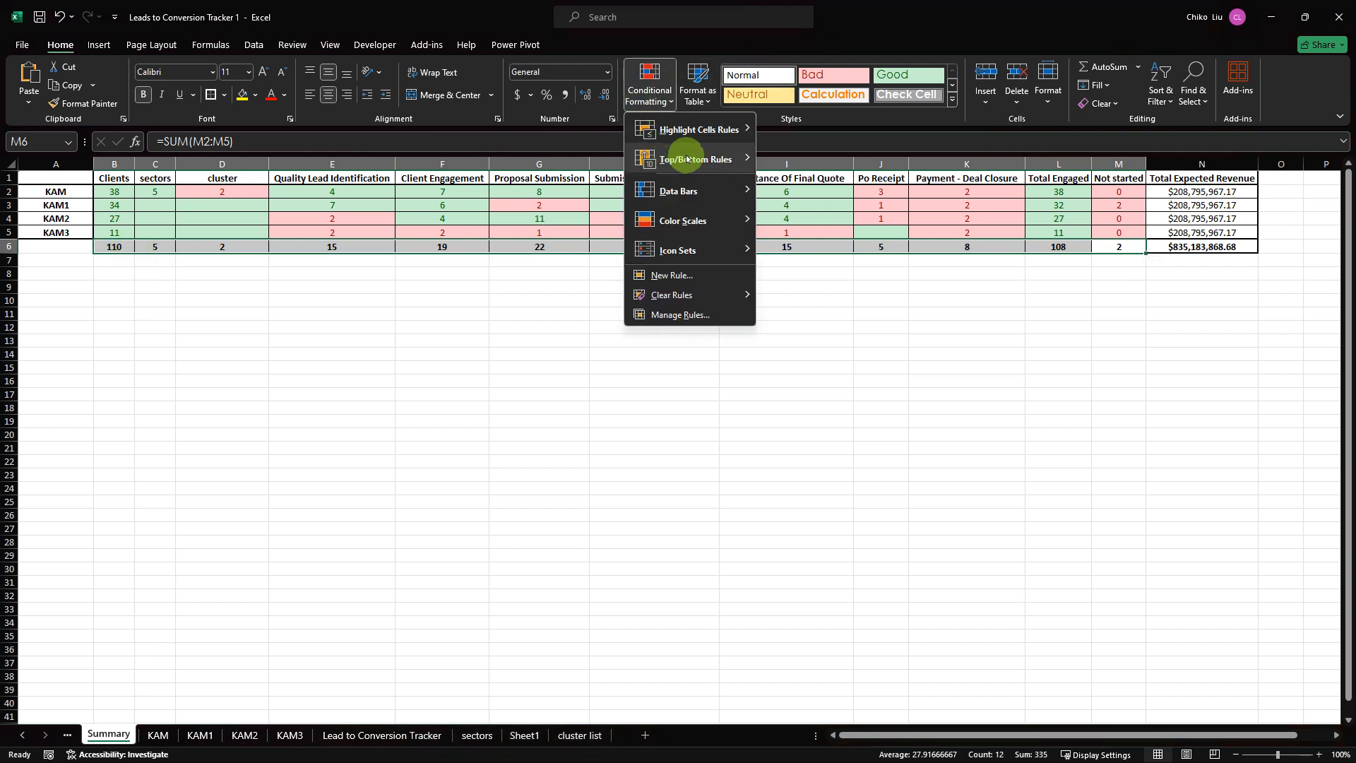
pyautogui.moveTo(711, 139)
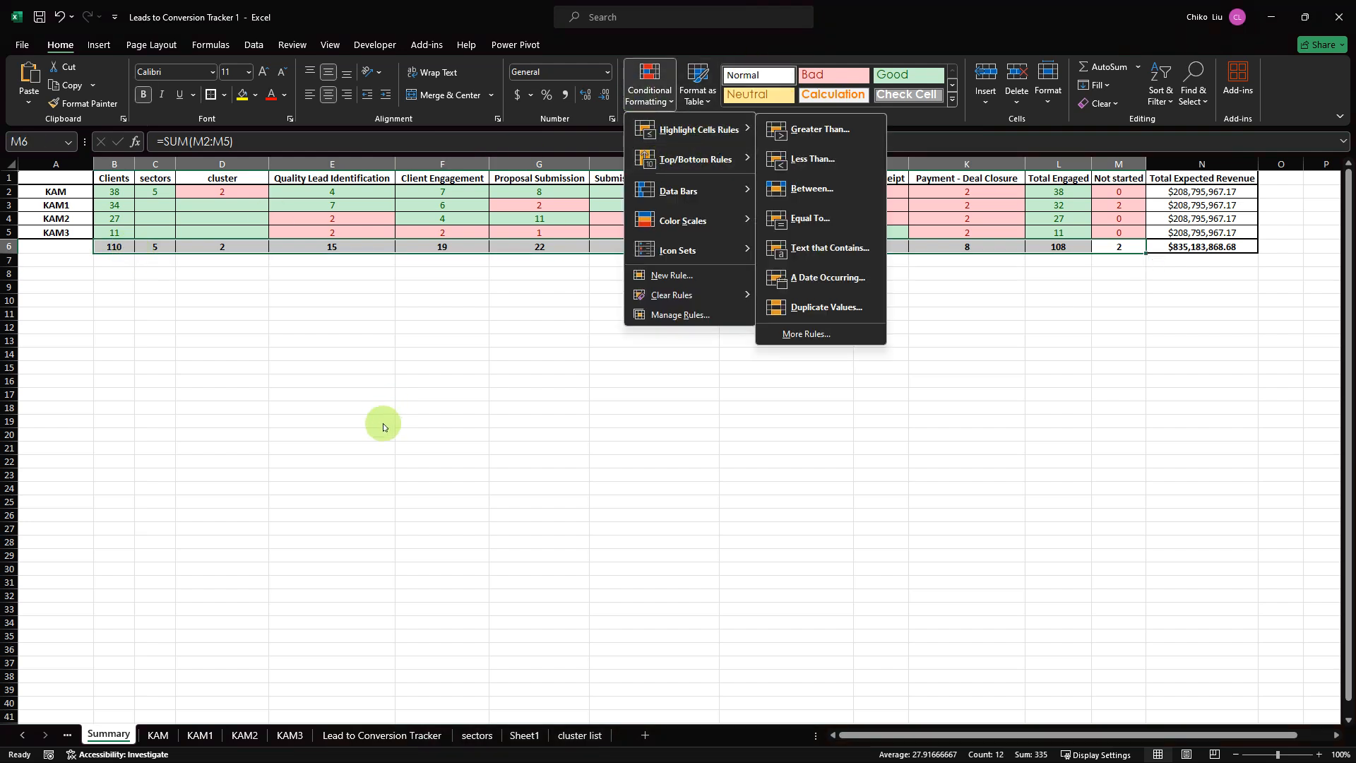
pyautogui.click(583, 267)
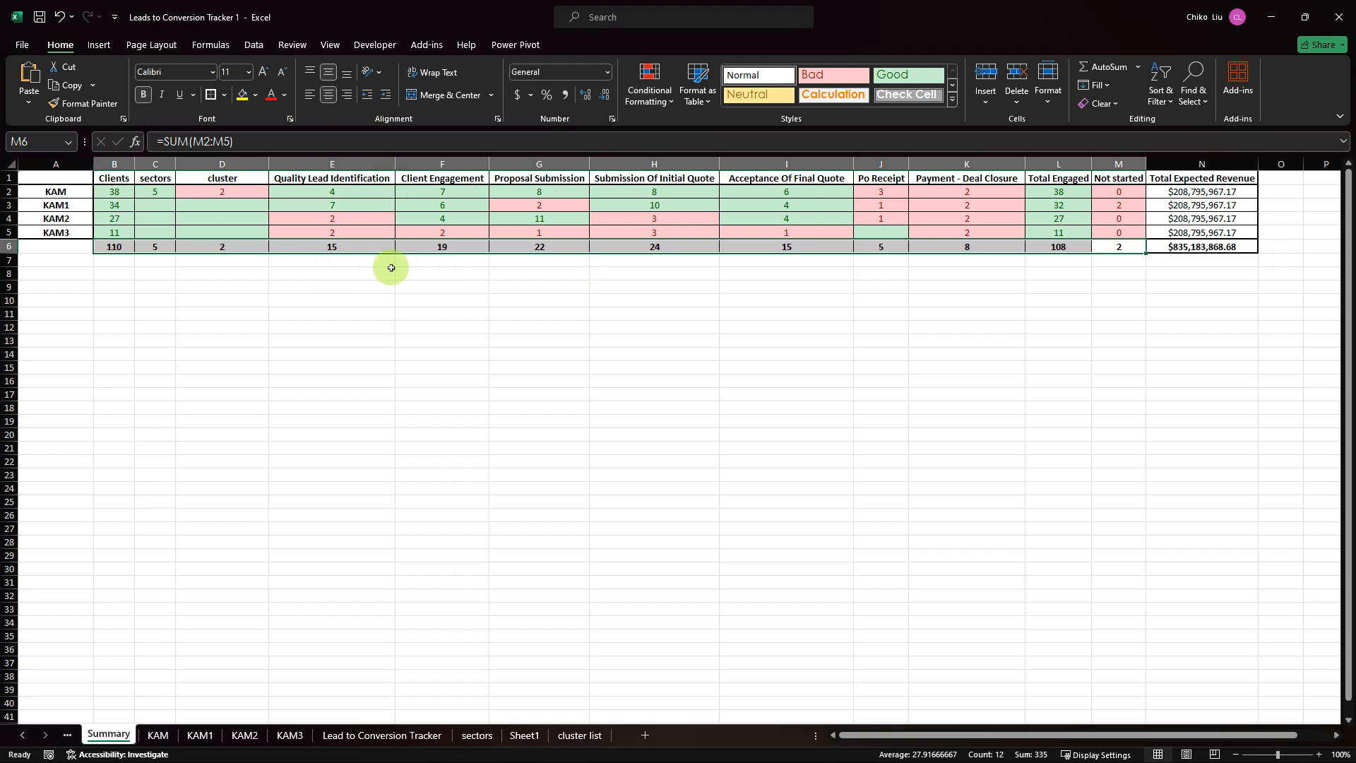
# - Set the font of the whole Summary sheet to Century Gothic at size 10 and deselect the sheet
pyautogui.moveTo(108, 196); pyautogui.dragTo(1120, 236)
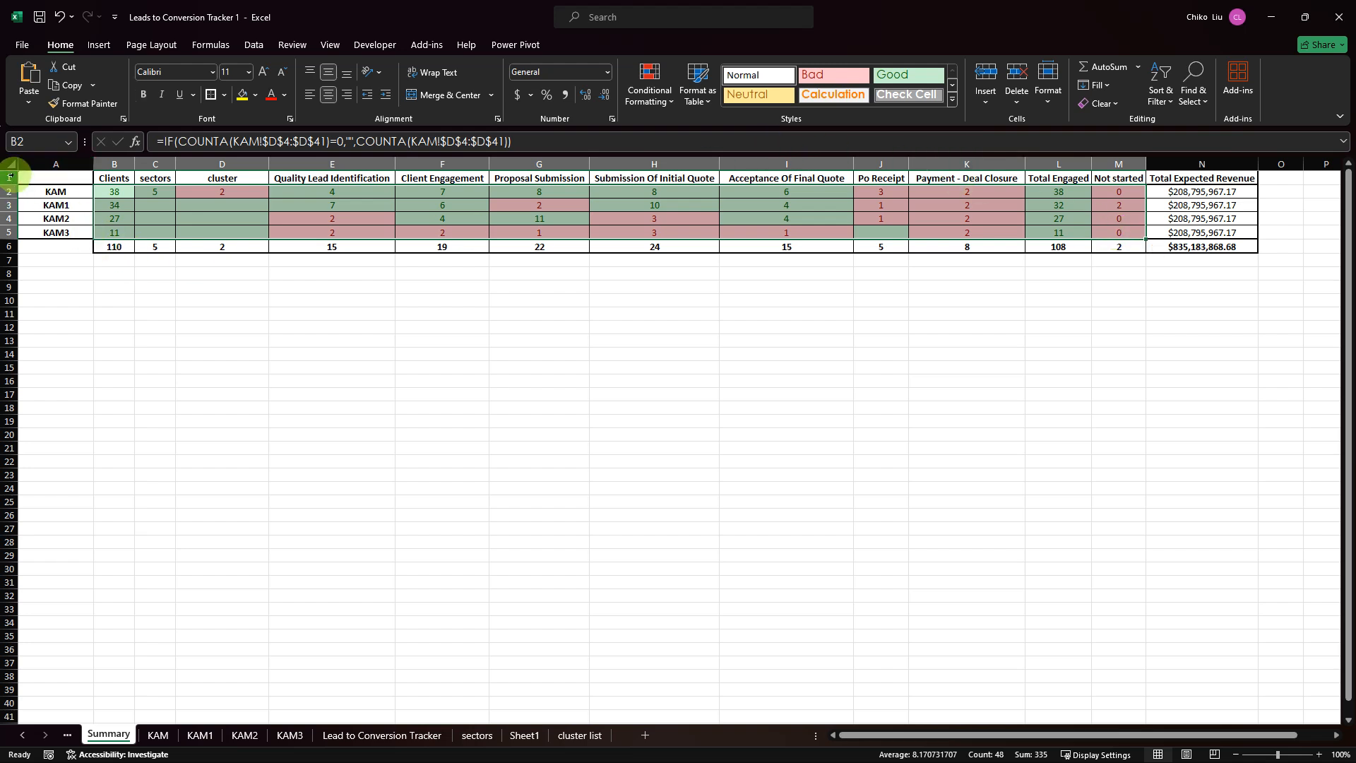
pyautogui.click(19, 163)
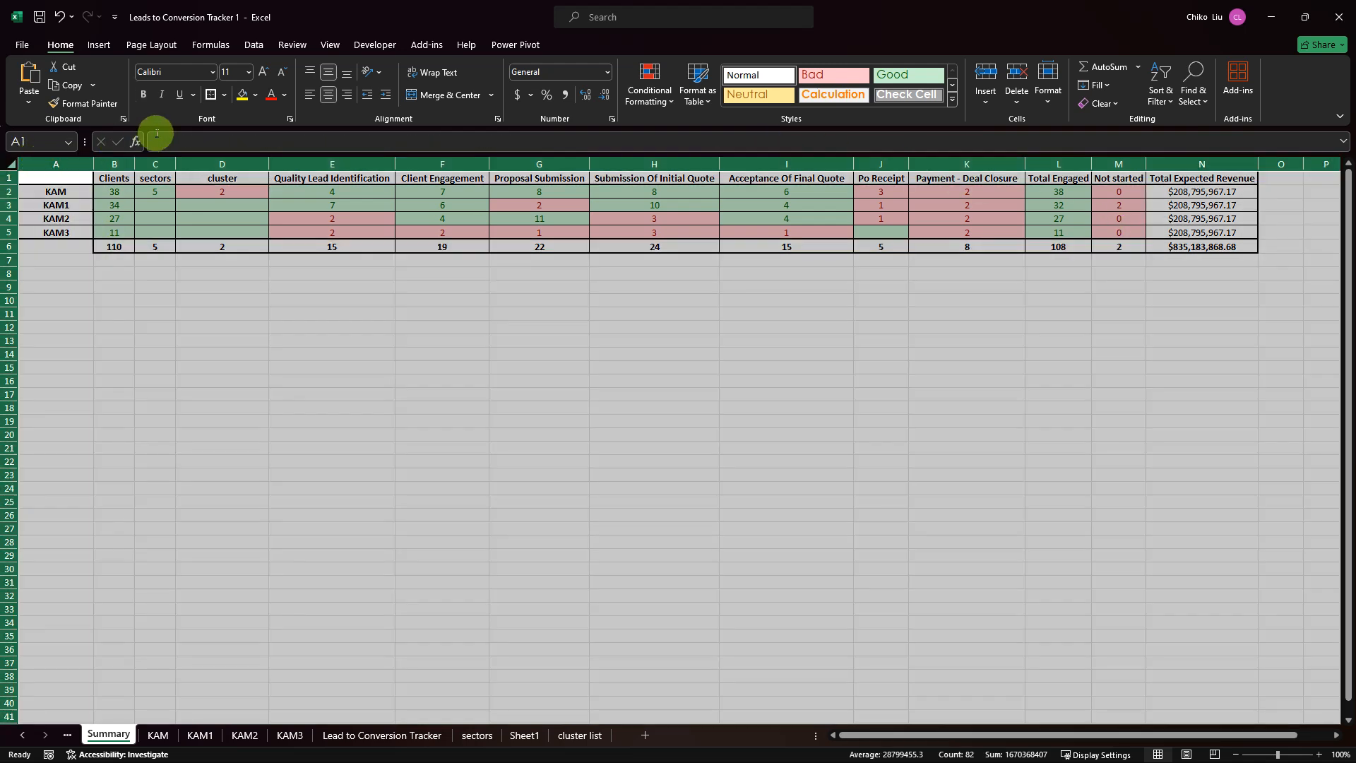
pyautogui.click(175, 71)
pyautogui.write('Gothic')
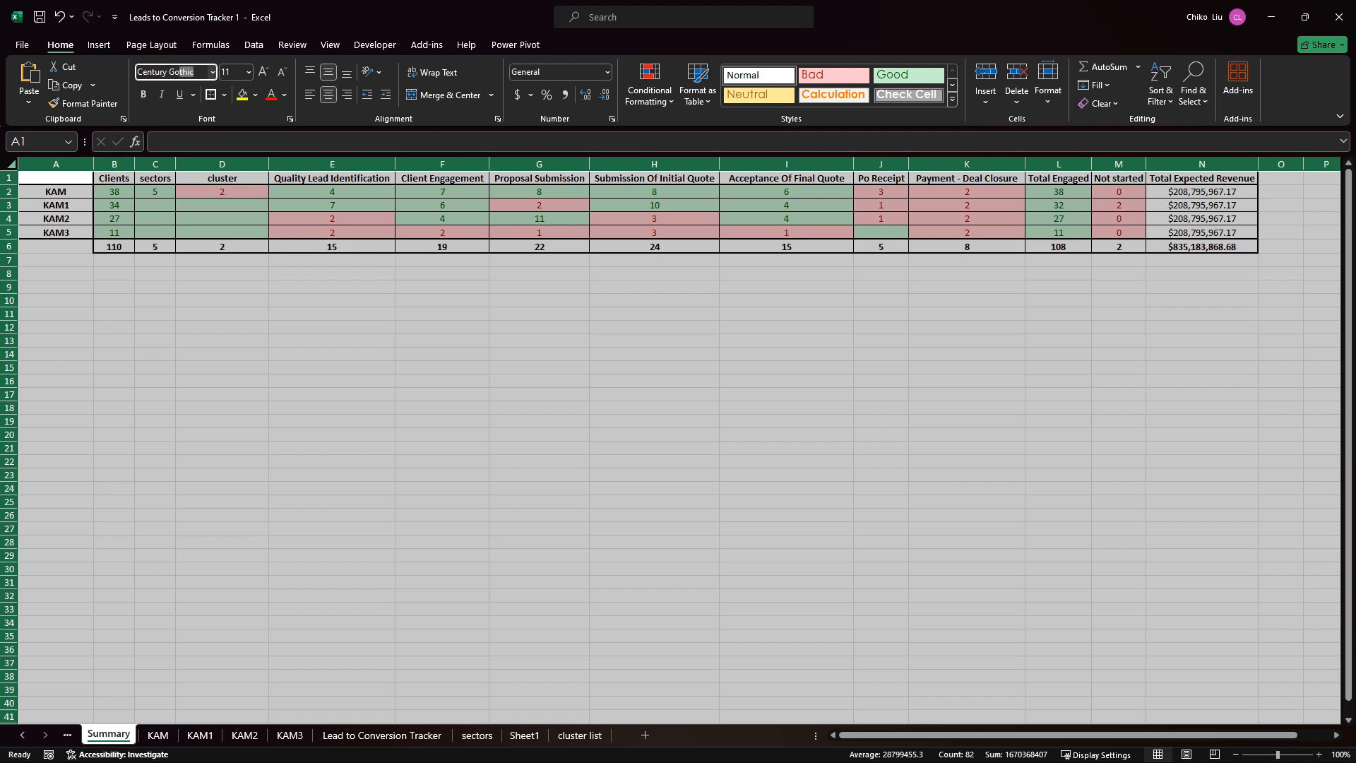
pyautogui.press('Tab')
pyautogui.write('10')
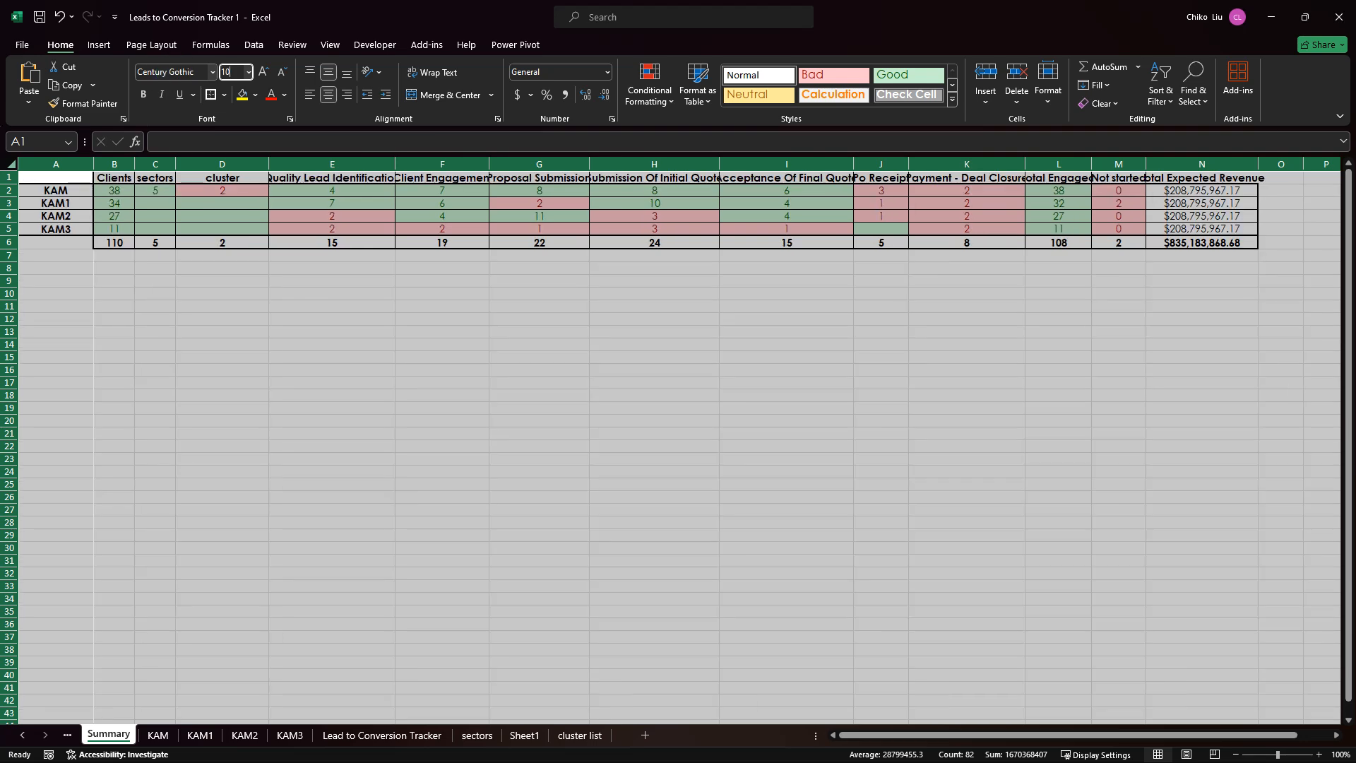
pyautogui.press('Return')
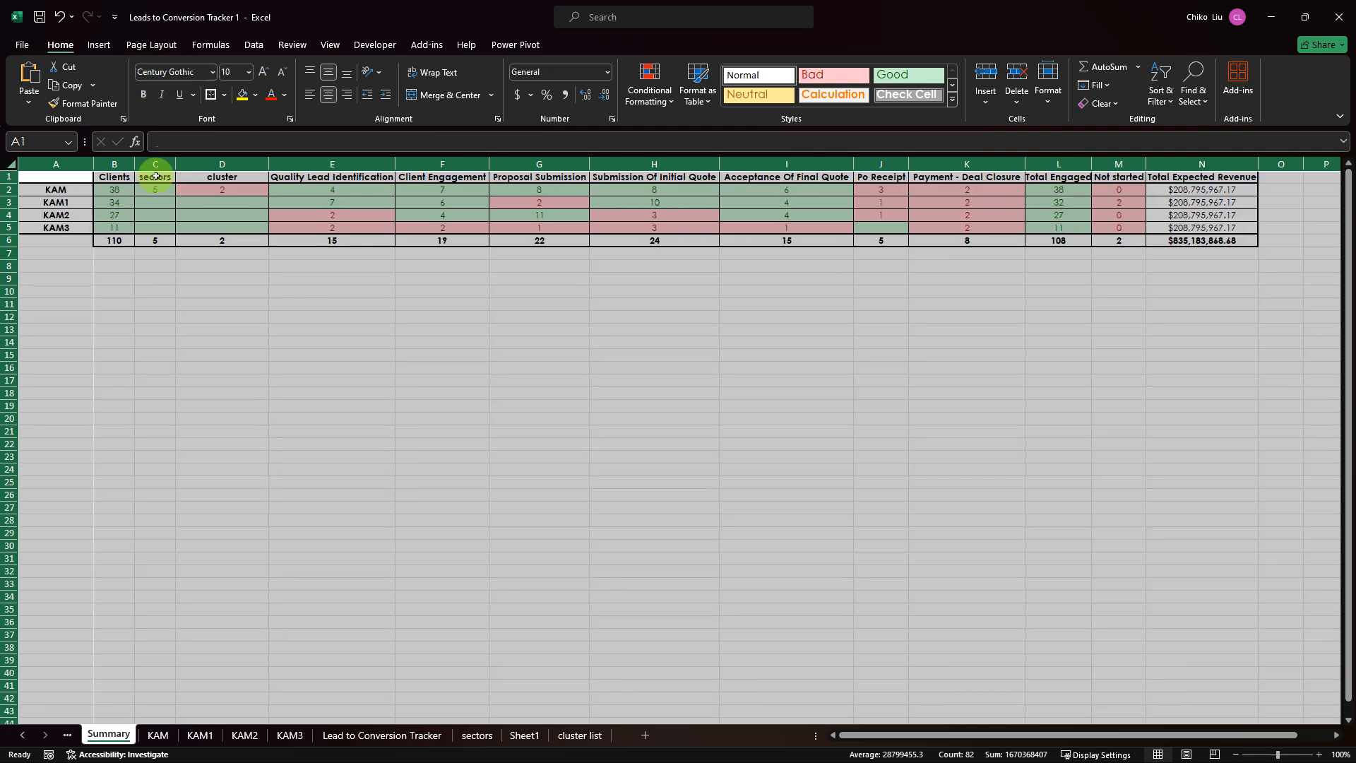
pyautogui.click(113, 217)
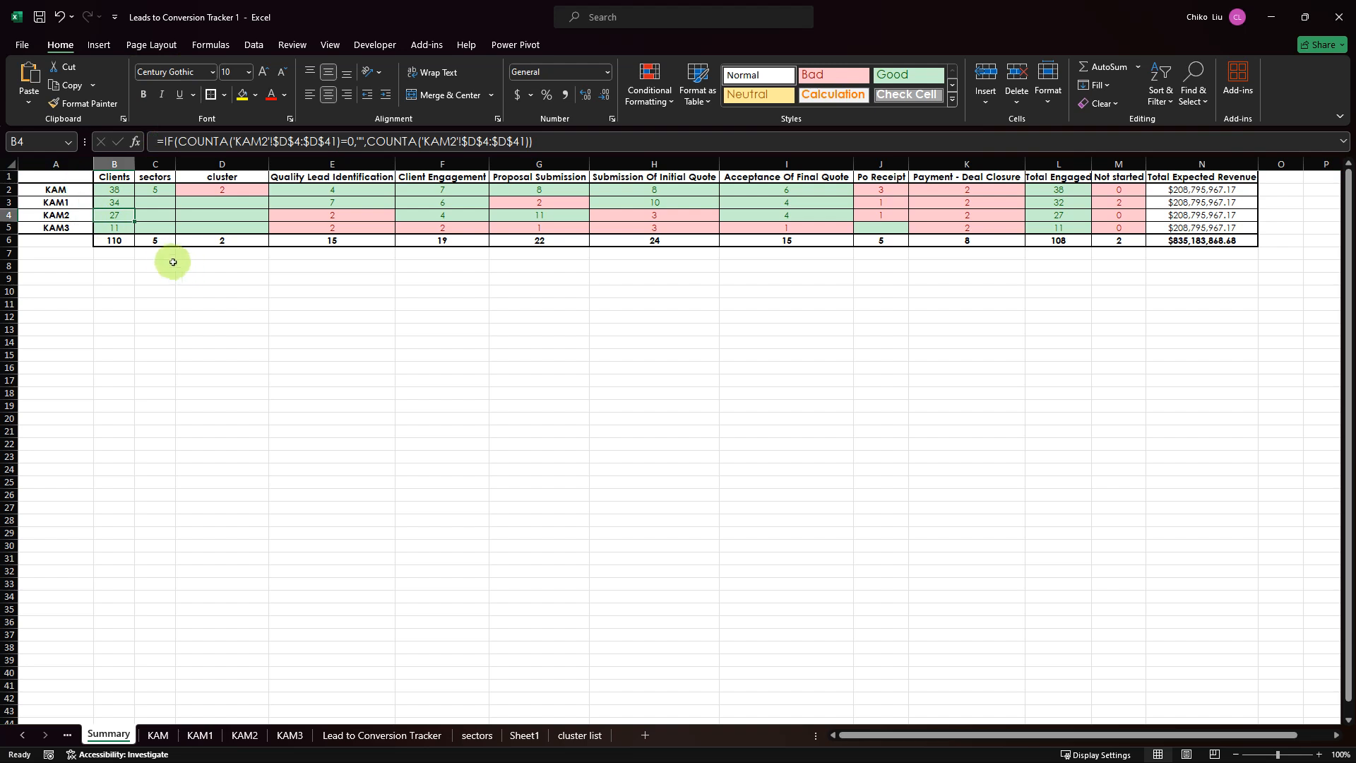
# - Look across the Summary table's columns past Total Expected Revenue and return to the KAM2 row label
pyautogui.hotkey('ctrl', 'Right')
pyautogui.hotkey('ctrl', 'Right')
pyautogui.press('Right')
pyautogui.press('Right')
pyautogui.press('Right')
pyautogui.press('Right')
pyautogui.press('Right')
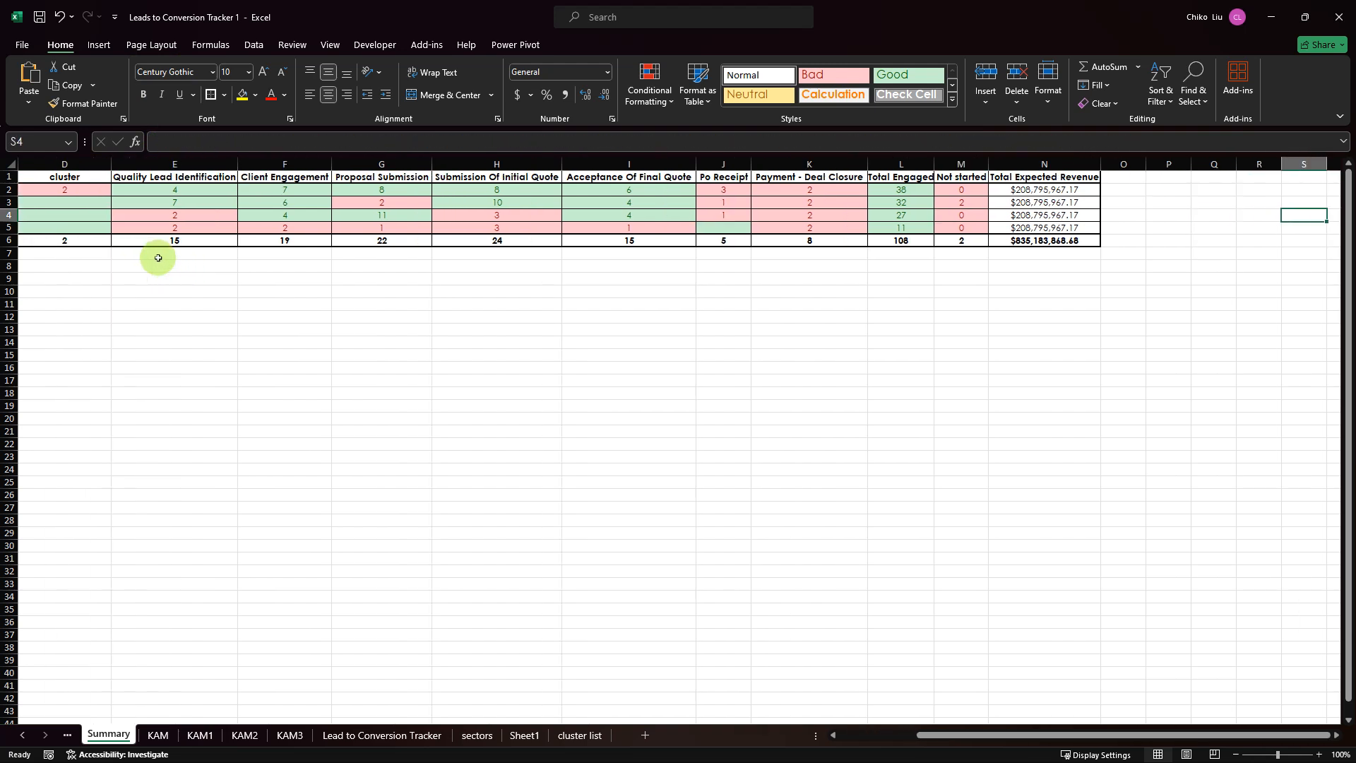
pyautogui.press('Left')
pyautogui.press('Left')
pyautogui.press('Left')
pyautogui.press('Left')
pyautogui.press('Left')
pyautogui.press('Left')
pyautogui.press('Left')
pyautogui.press('Left')
pyautogui.press('Left')
pyautogui.press('Left')
pyautogui.press('Left')
pyautogui.press('Left')
pyautogui.press('Left')
pyautogui.press('Left')
pyautogui.press('Left')
pyautogui.press('Left')
pyautogui.press('Left')
pyautogui.press('Left')
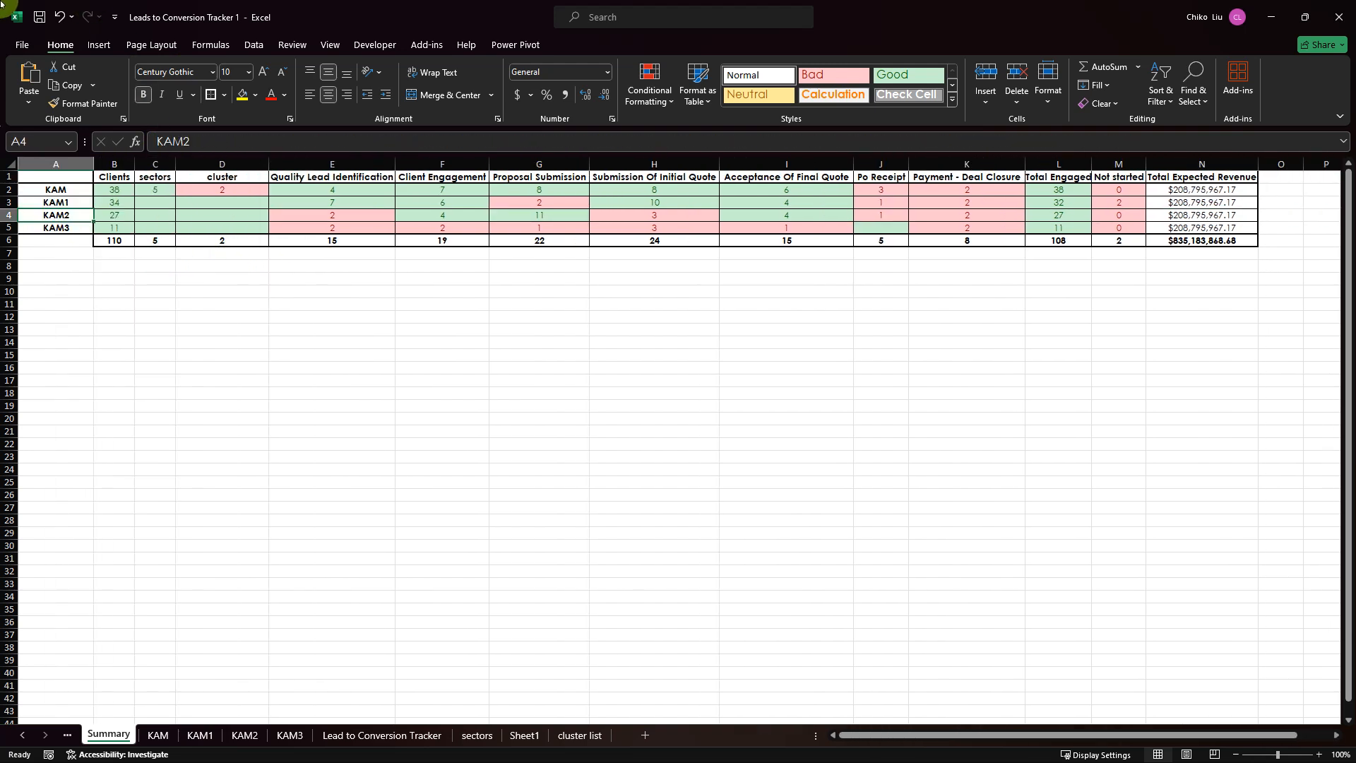